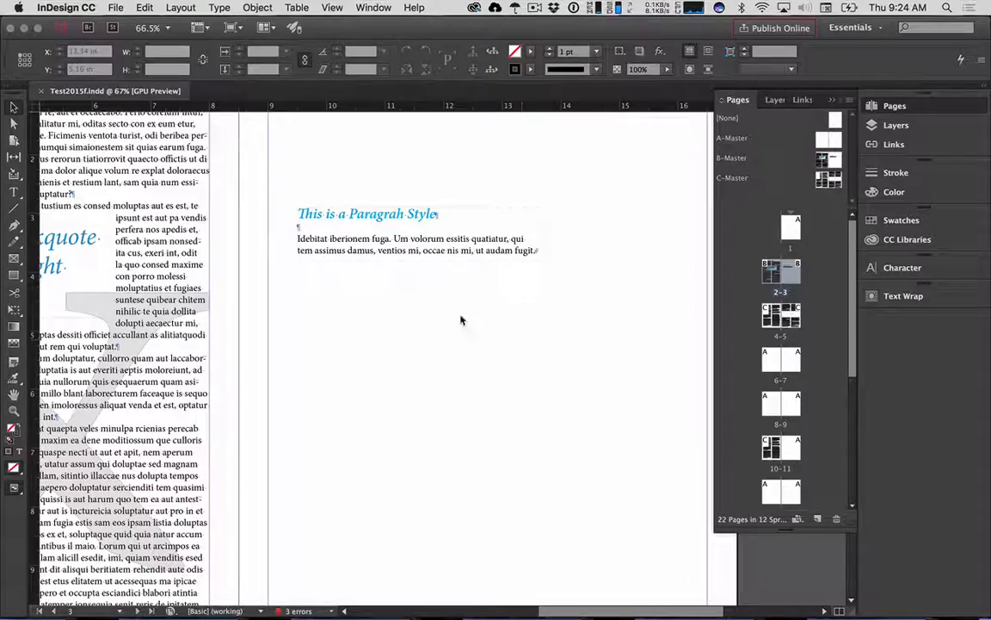
- Examine the spreads of Test2015f.indd, from the blockquote on page 2 to the layouts on pages 4-5
{"action": "scroll", "coordinate": [454, 398], "scroll_direction": "left", "scroll_amount": 8}
{"action": "scroll", "coordinate": [453, 398], "scroll_direction": "up", "scroll_amount": 4}
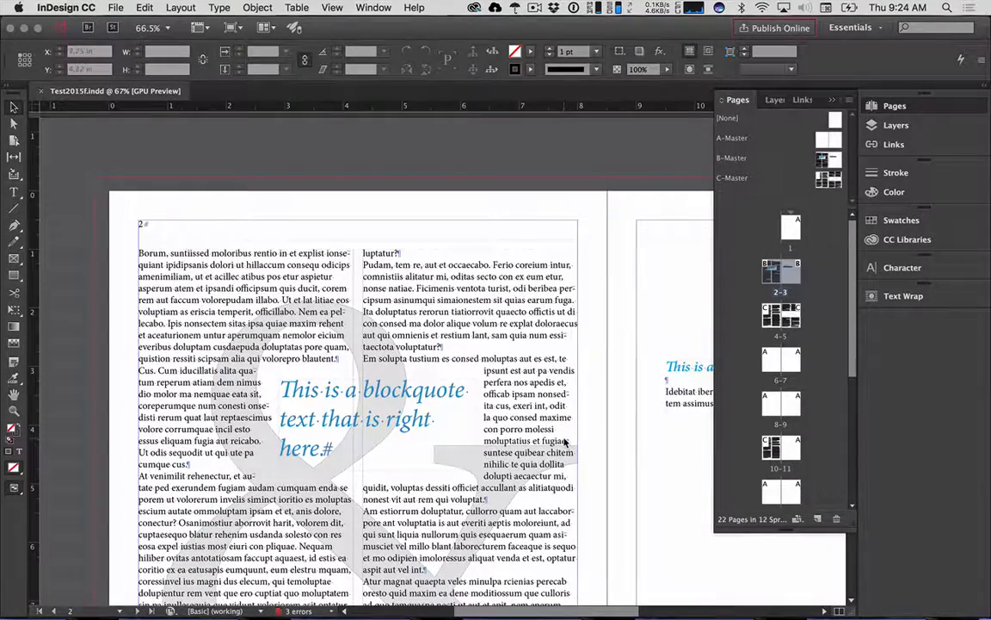
{"action": "scroll", "coordinate": [565, 441], "scroll_direction": "up", "scroll_amount": 3}
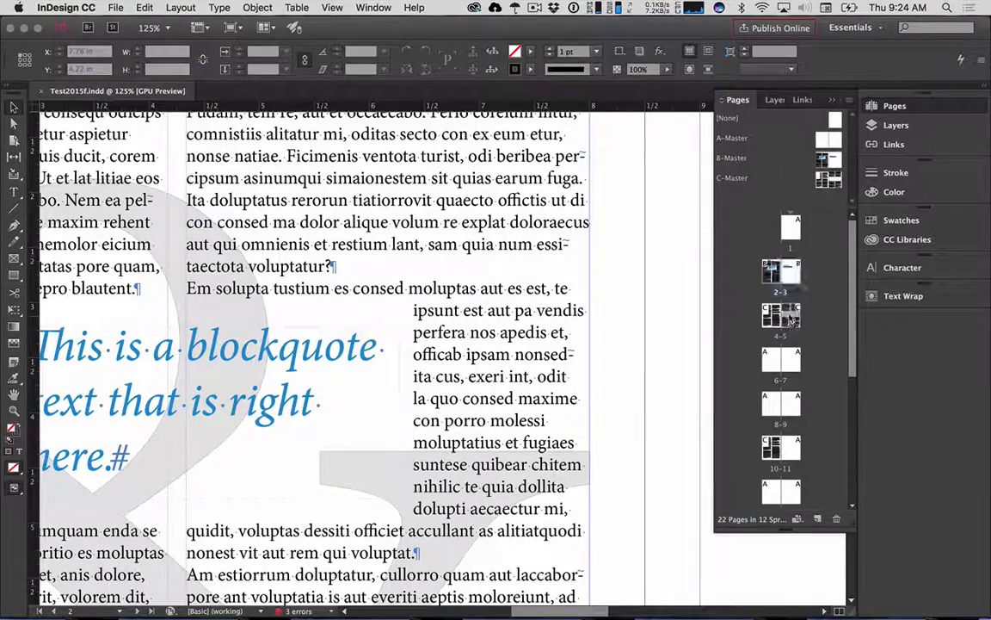
{"action": "left_click", "coordinate": [772, 274]}
{"action": "scroll", "coordinate": [591, 345], "scroll_direction": "up", "scroll_amount": 2}
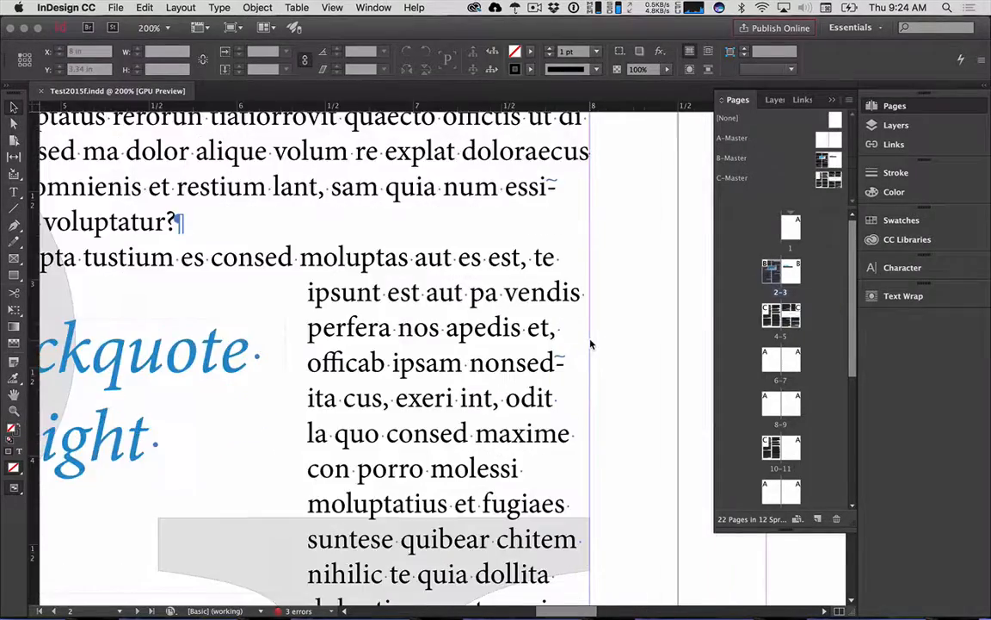
{"action": "scroll", "coordinate": [591, 344], "scroll_direction": "down", "scroll_amount": 3}
{"action": "scroll", "coordinate": [591, 344], "scroll_direction": "down", "scroll_amount": 5}
{"action": "scroll", "coordinate": [590, 345], "scroll_direction": "up", "scroll_amount": 2}
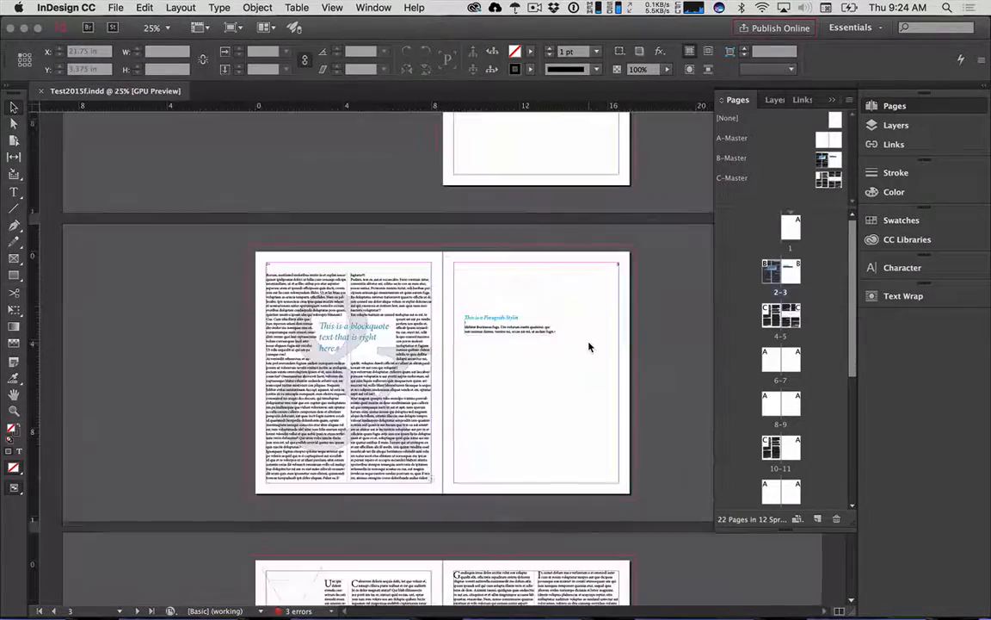
{"action": "scroll", "coordinate": [599, 368], "scroll_direction": "down", "scroll_amount": 6}
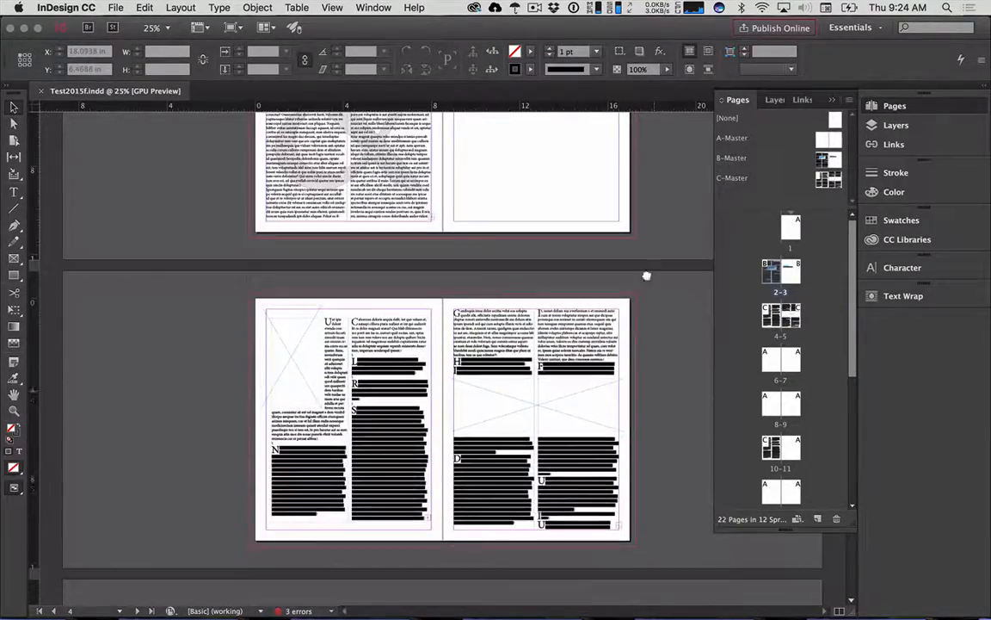
{"action": "scroll", "coordinate": [585, 250], "scroll_direction": "up", "scroll_amount": 5}
- Open the settings for creating a new document
{"action": "left_click", "coordinate": [109, 9]}
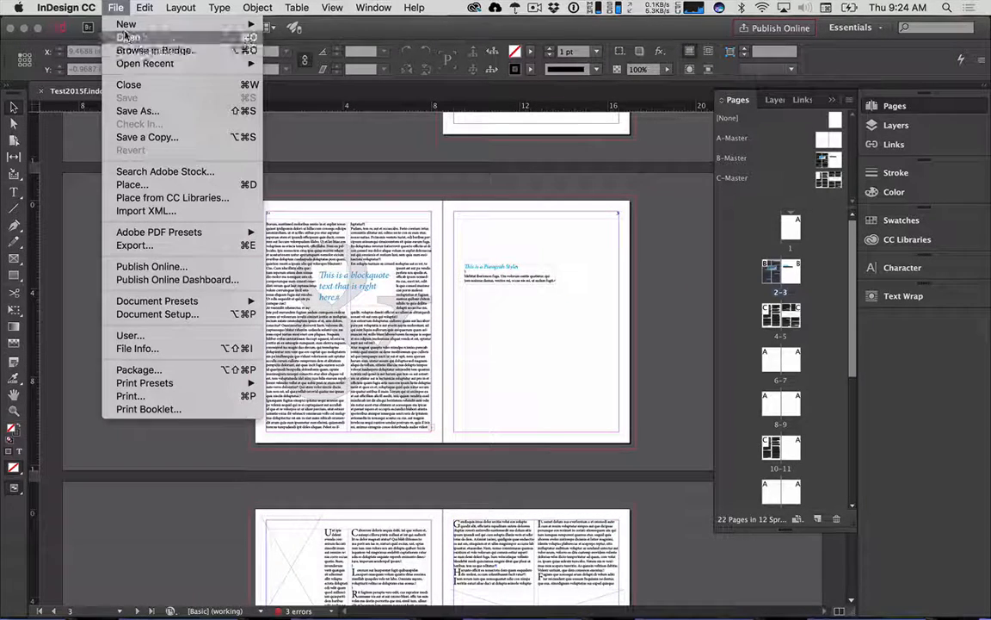
{"action": "mouse_move", "coordinate": [129, 24]}
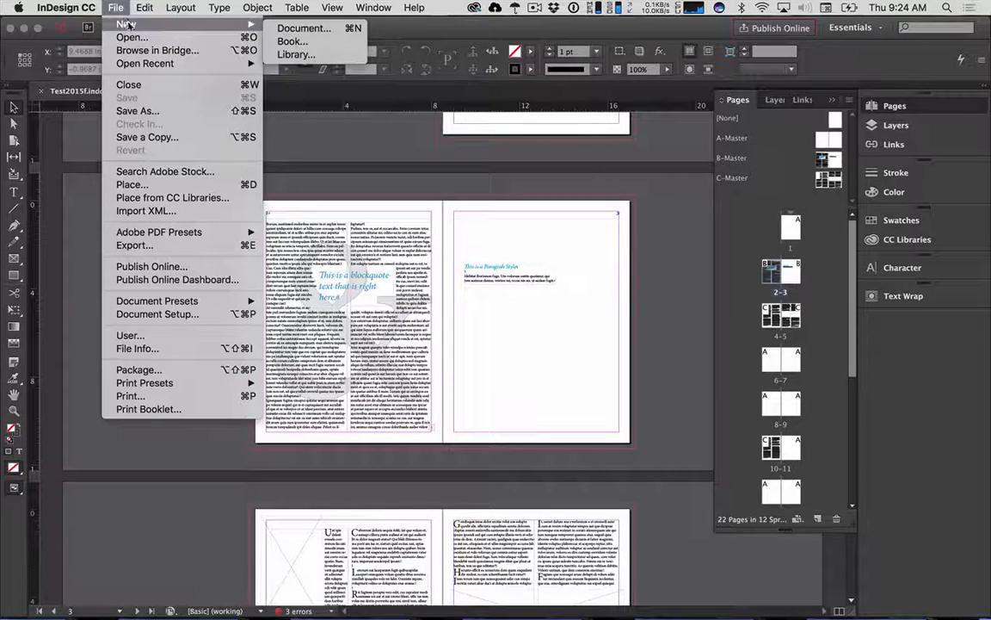
{"action": "left_click", "coordinate": [305, 30]}
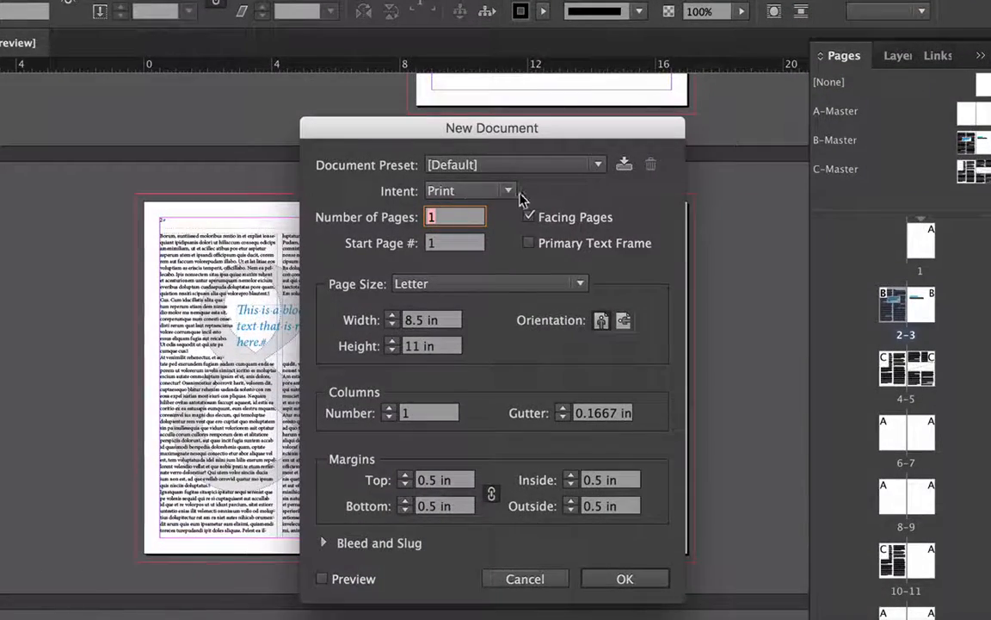
- Review the document preset and intent choices for the new document, keeping the [Default] preset and Print intent
{"action": "left_click", "coordinate": [508, 165]}
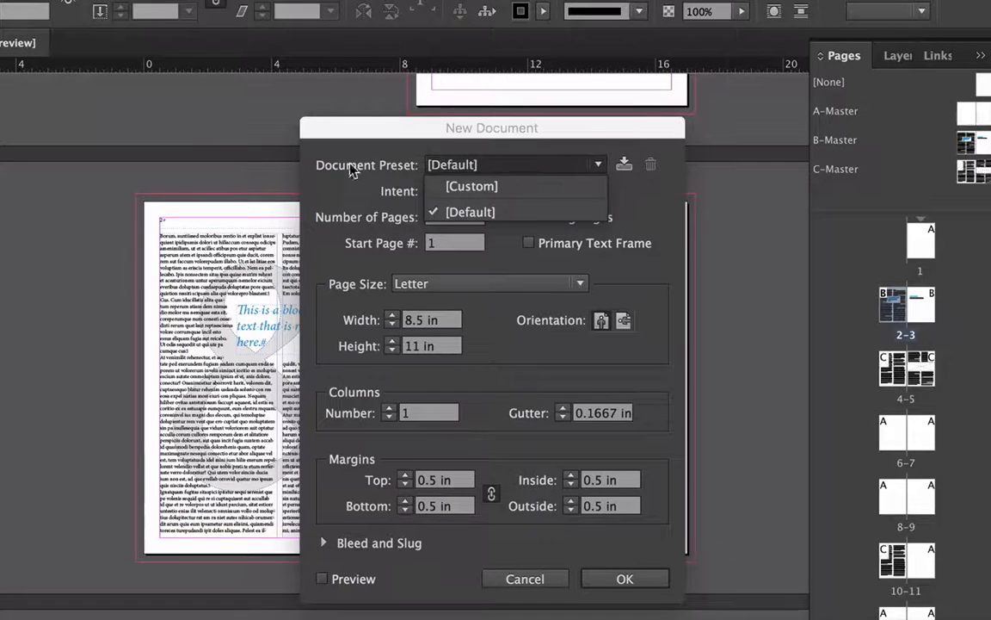
{"action": "left_click", "coordinate": [354, 166]}
{"action": "left_click", "coordinate": [482, 191]}
{"action": "left_click", "coordinate": [537, 200]}
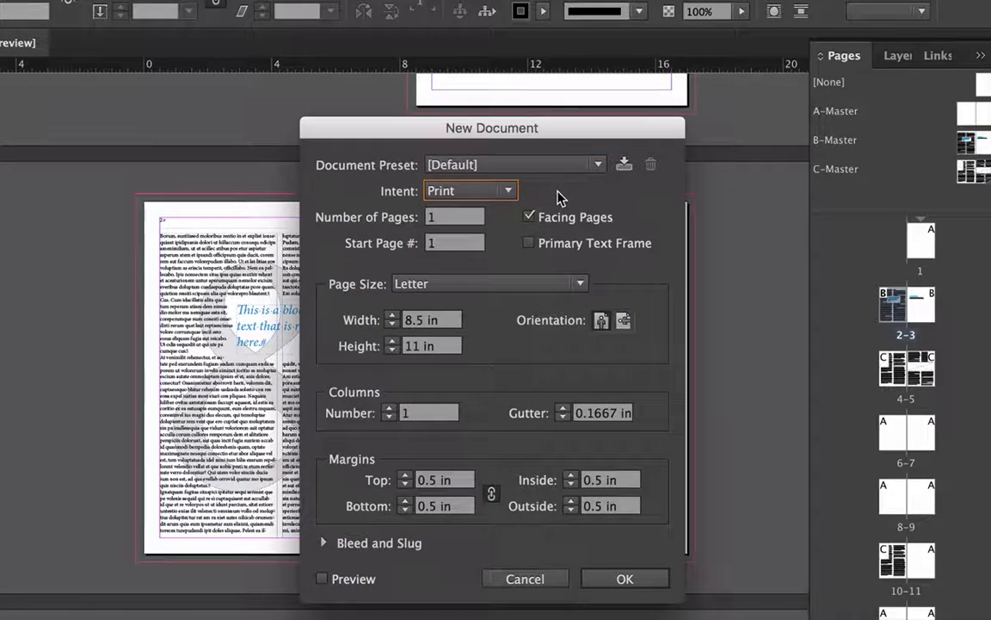
{"action": "left_click", "coordinate": [482, 192]}
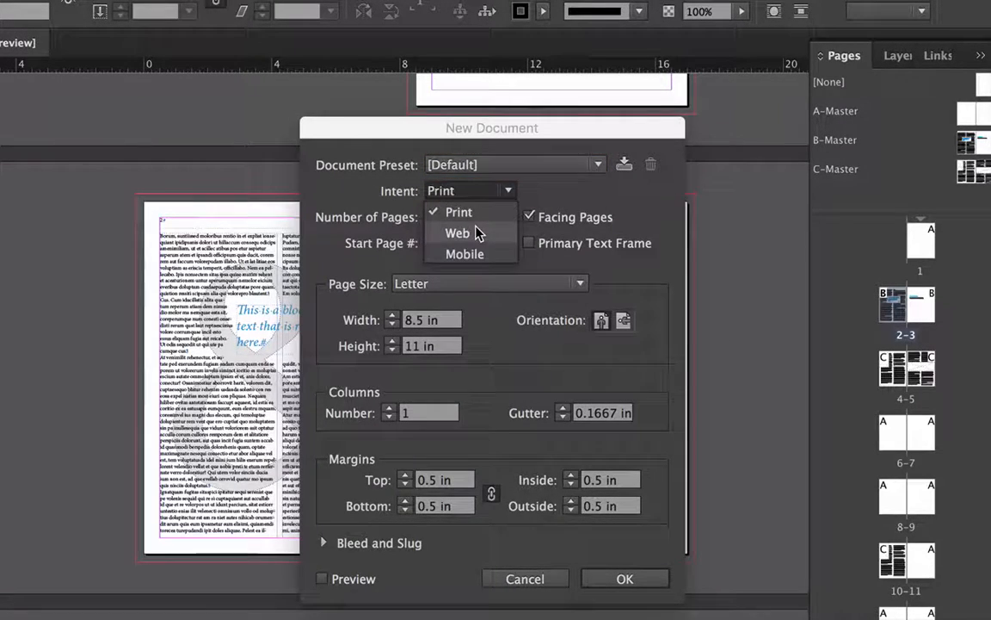
{"action": "left_click", "coordinate": [556, 194]}
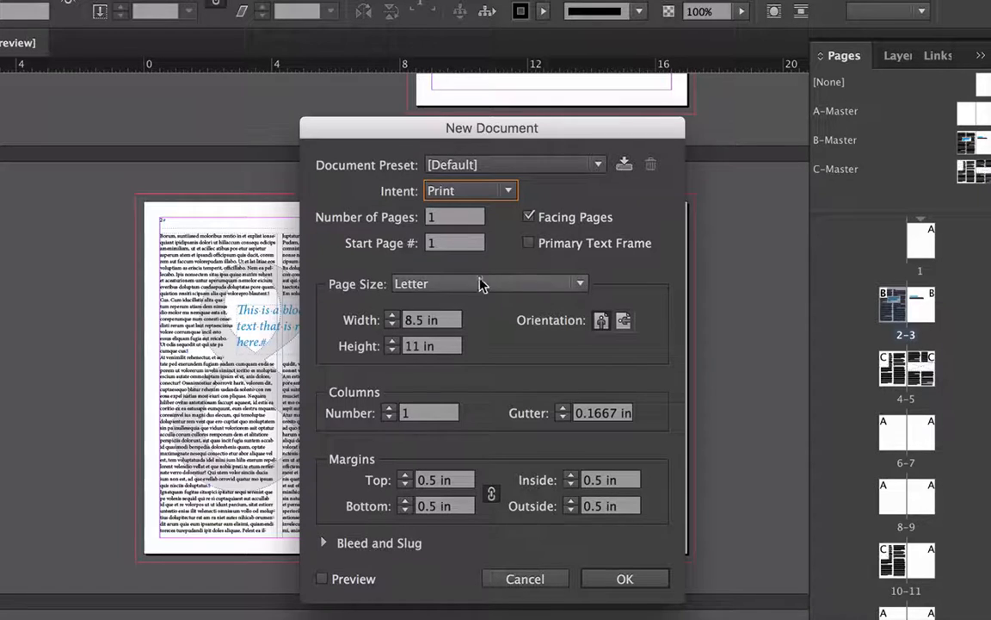
- Set the new document's number of pages to 22 and review the page size choices, keeping Letter
{"action": "left_click", "coordinate": [454, 216]}
{"action": "type", "text": "22"}
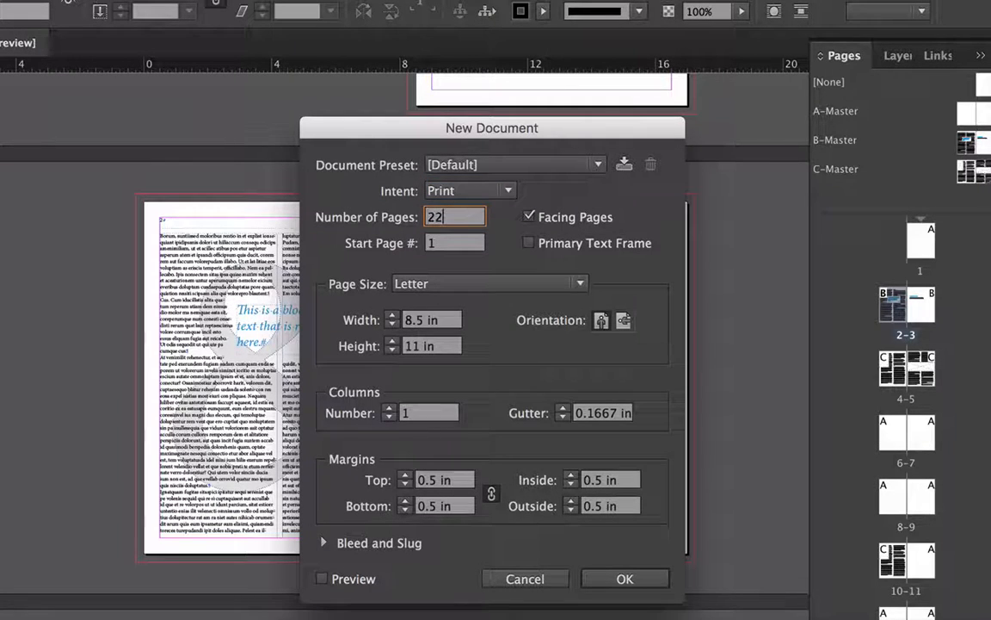
{"action": "key", "text": "Tab"}
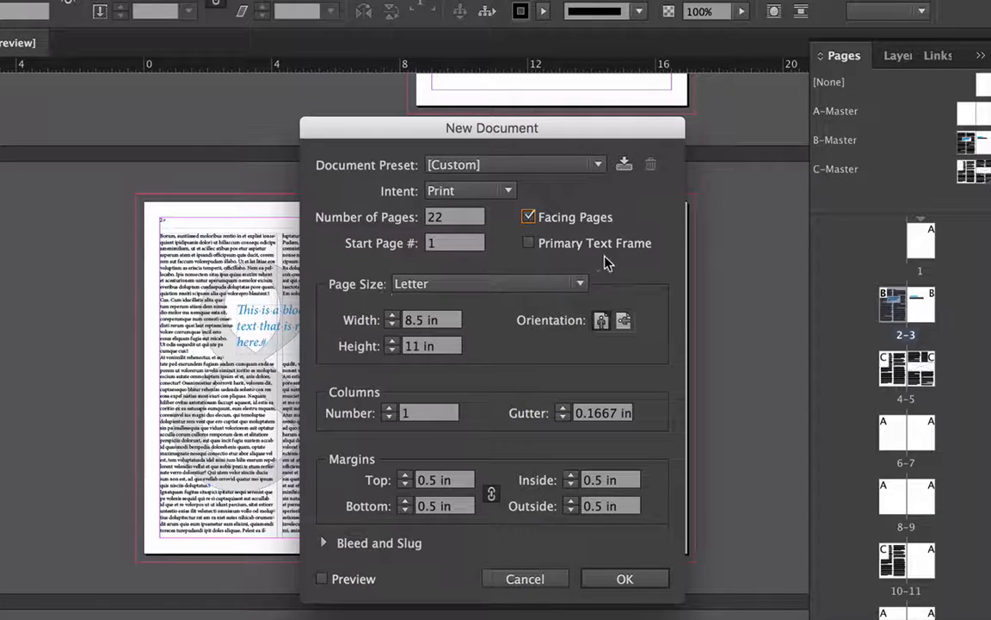
{"action": "left_click", "coordinate": [479, 285]}
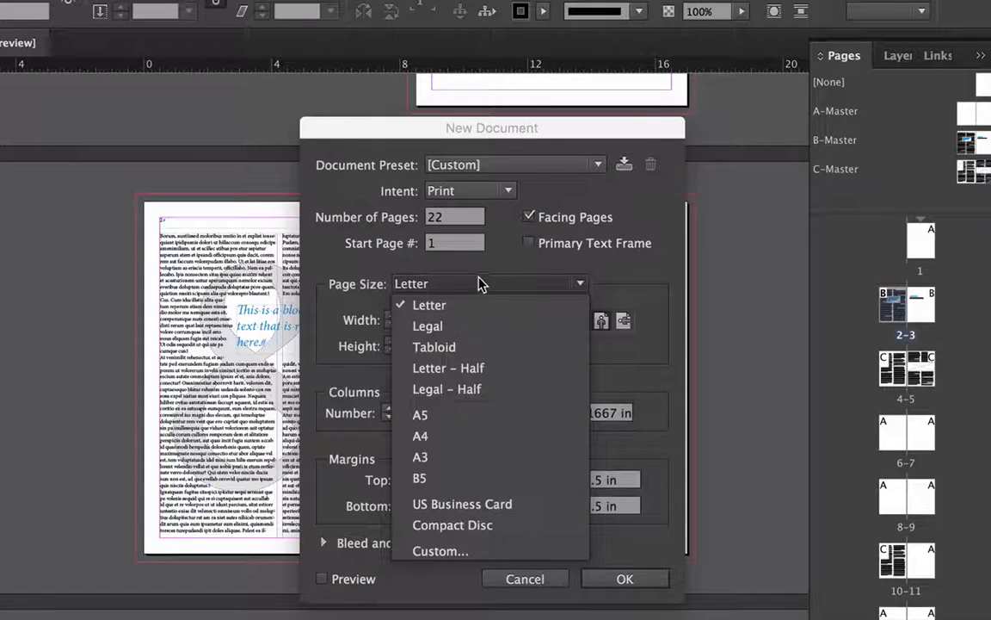
{"action": "left_click", "coordinate": [614, 282]}
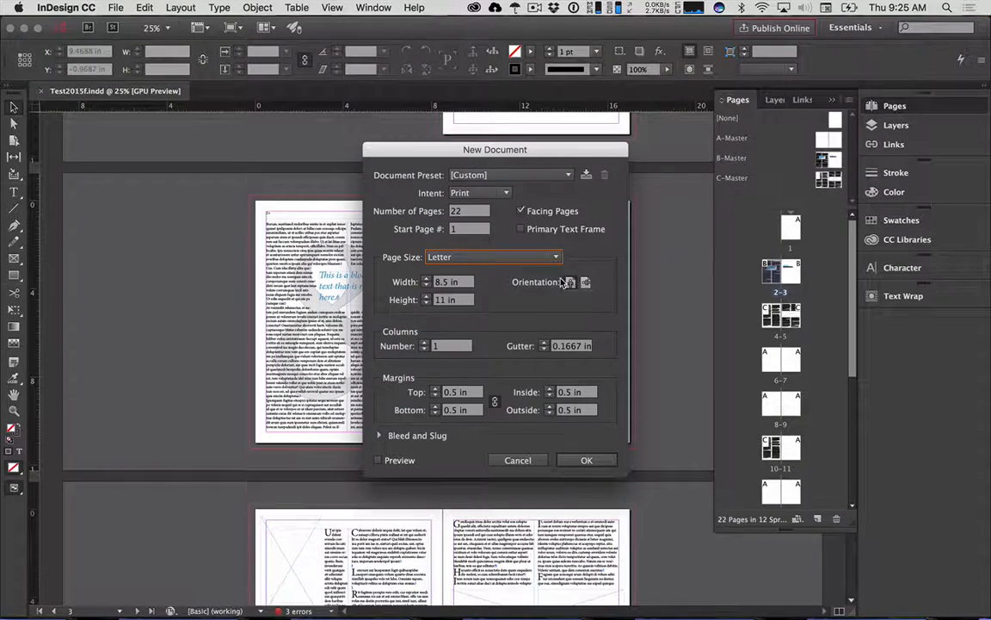
- Switch to Safari and search the web for "lulu book" in a new tab
{"action": "mouse_move", "coordinate": [381, 607]}
{"action": "left_click", "coordinate": [381, 607]}
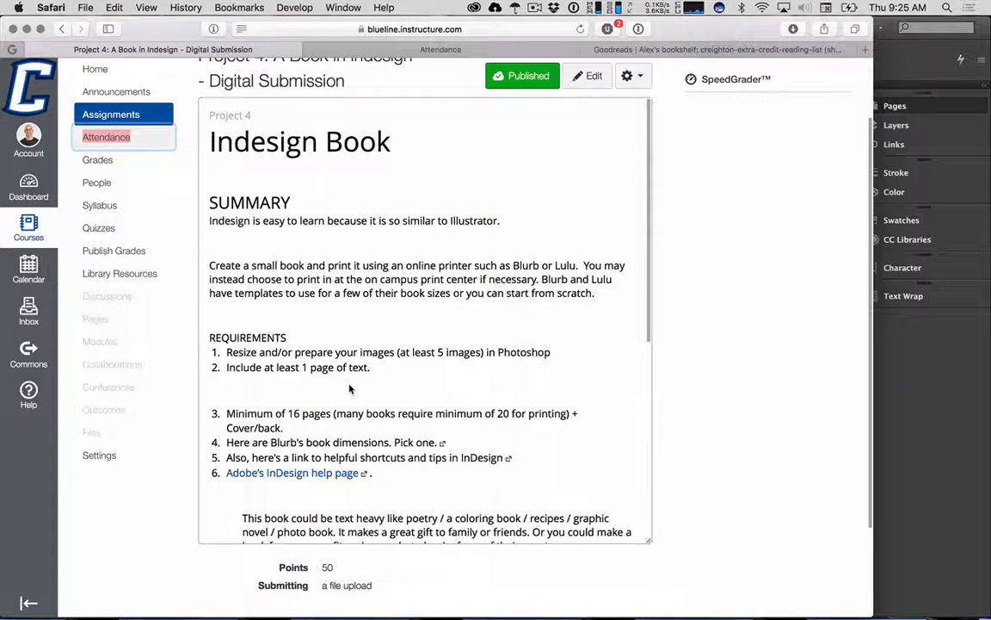
{"action": "key", "text": "super+t"}
{"action": "type", "text": "lulu"}
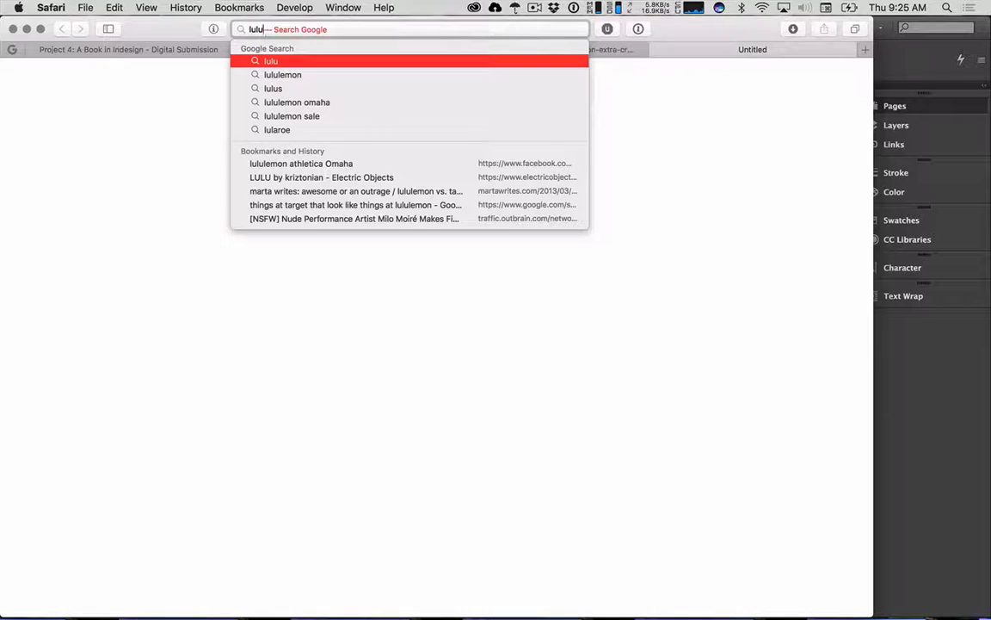
{"action": "type", "text": " book"}
{"action": "key", "text": "Return"}
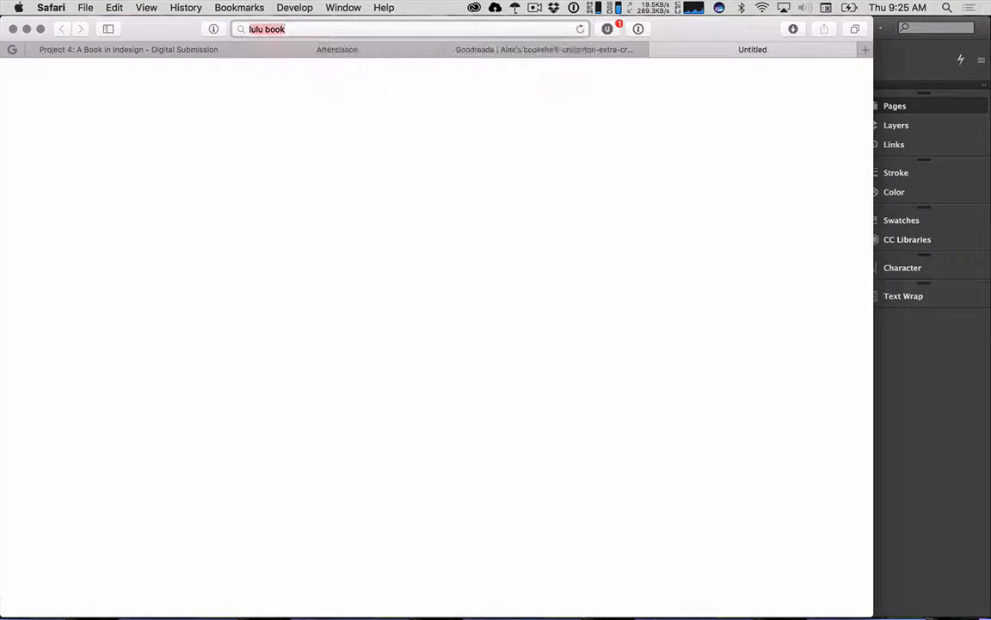
- Open blurb.com in another new tab, load the Lulu website from the search results, and return to Blurb
{"action": "key", "text": "super+t"}
{"action": "type", "text": "b"}
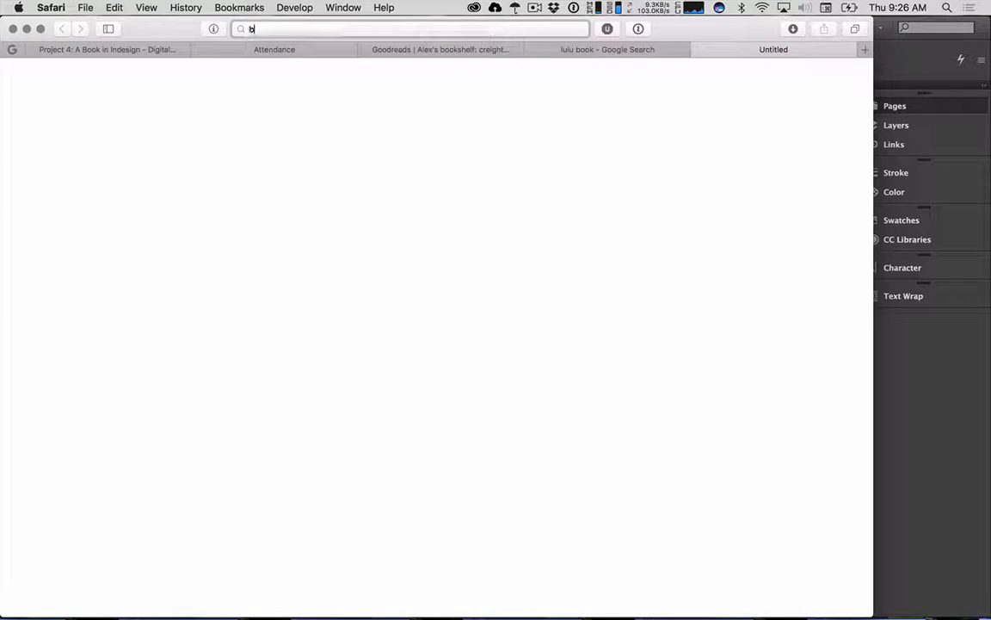
{"action": "type", "text": "lurb.com"}
{"action": "key", "text": "Return"}
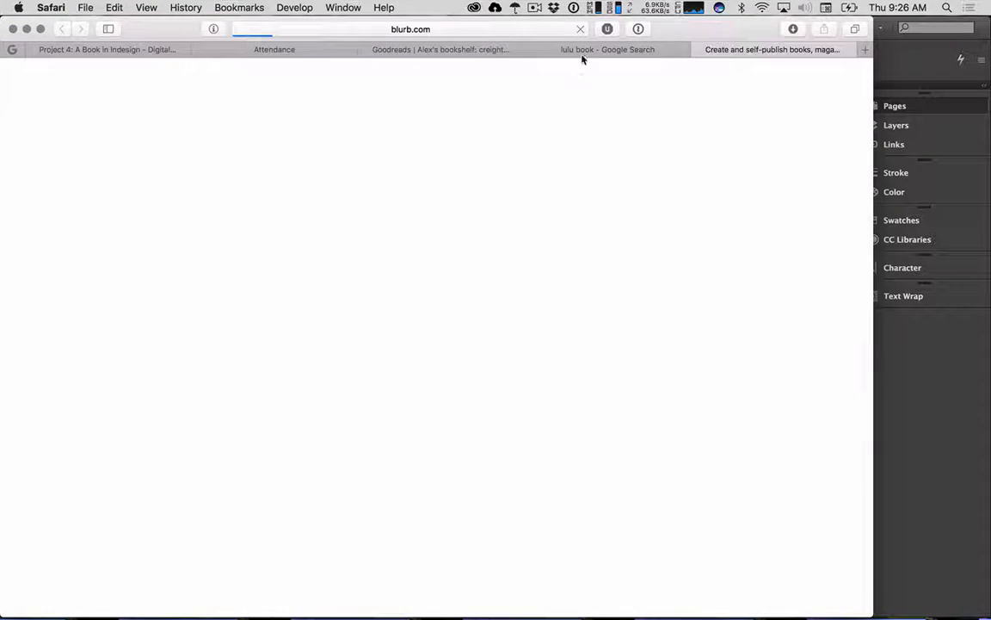
{"action": "left_click", "coordinate": [585, 49]}
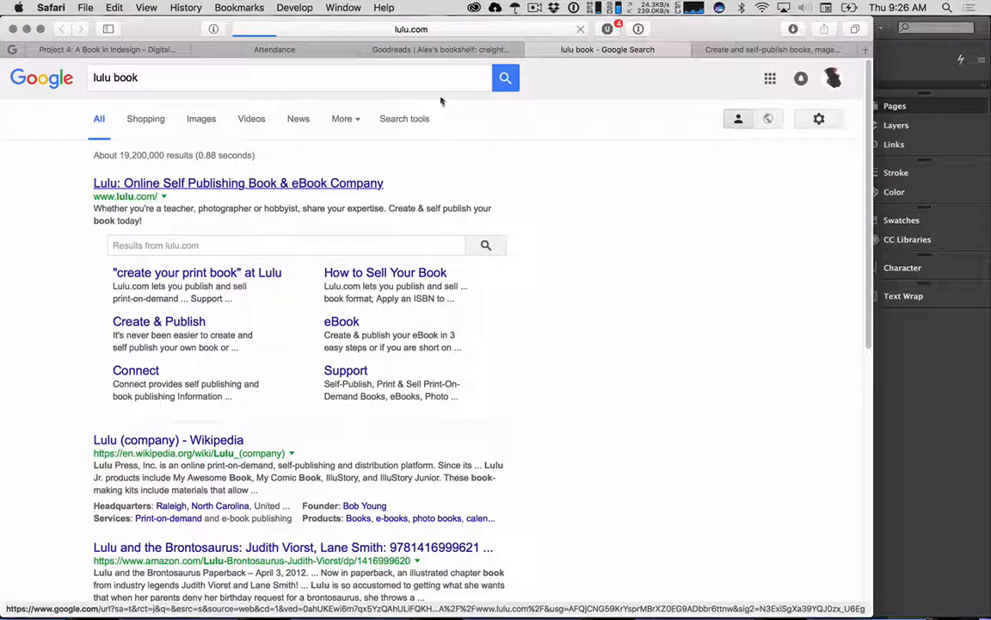
{"action": "key", "text": "ctrl+Tab"}
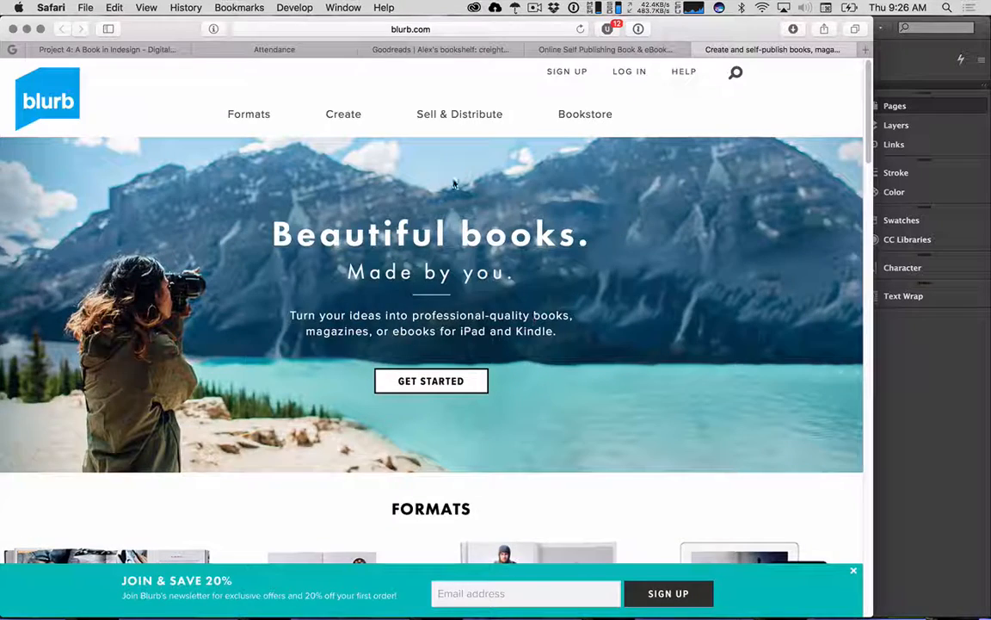
- Open Blurb's book templates page and browse its photo book and magazine templates
{"action": "mouse_move", "coordinate": [343, 115]}
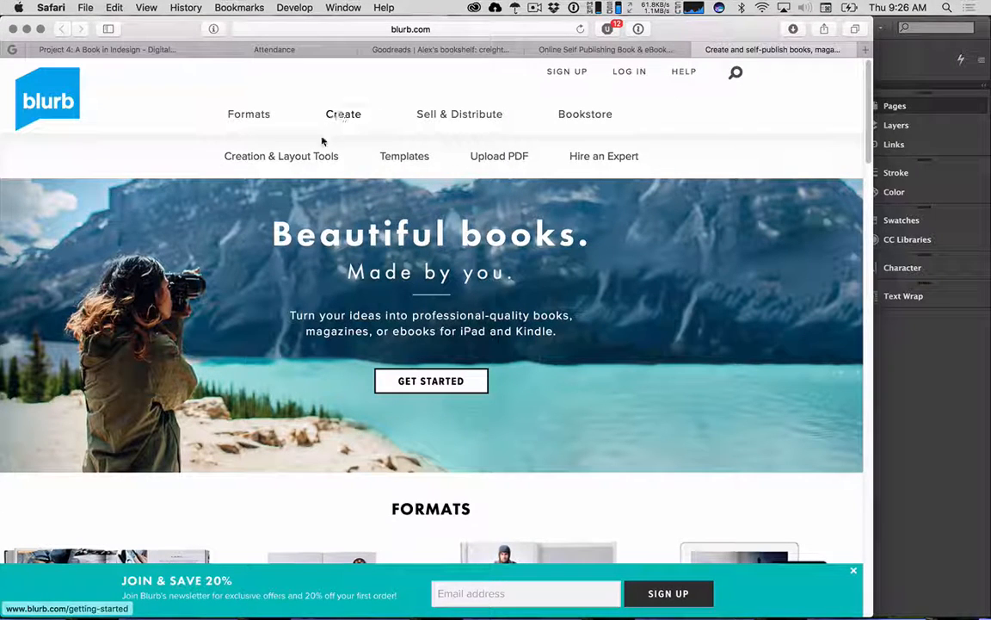
{"action": "left_click", "coordinate": [410, 157]}
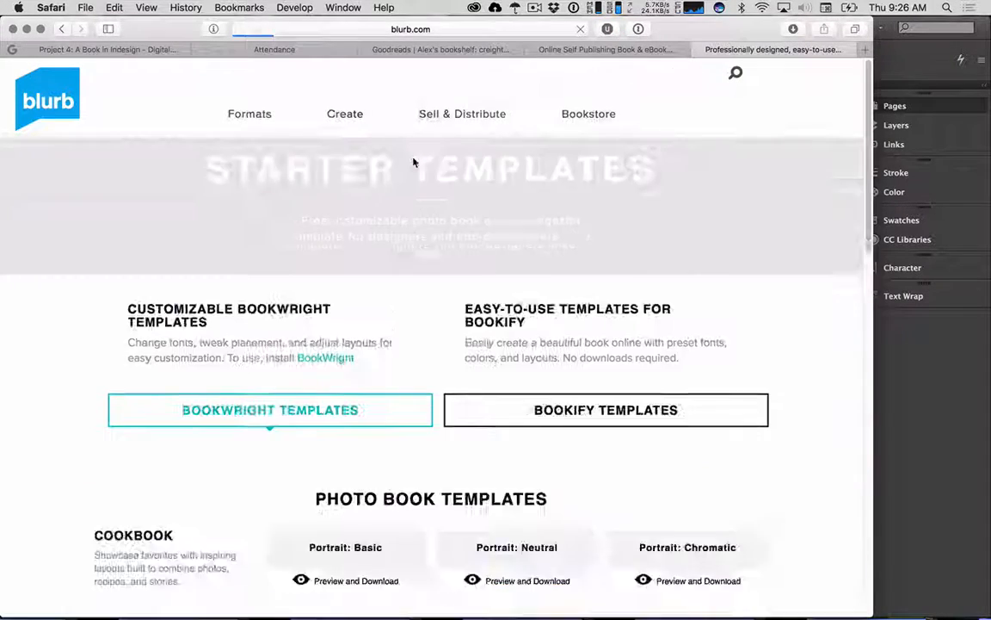
{"action": "scroll", "coordinate": [413, 162], "scroll_direction": "down", "scroll_amount": 5}
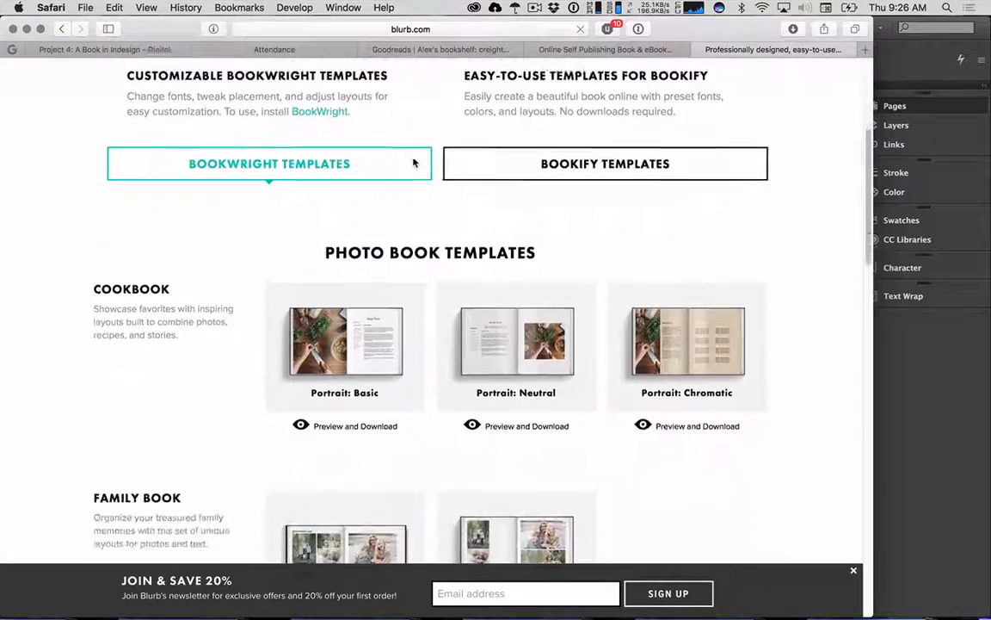
{"action": "scroll", "coordinate": [414, 162], "scroll_direction": "down", "scroll_amount": 1}
{"action": "scroll", "coordinate": [414, 161], "scroll_direction": "up", "scroll_amount": 3}
{"action": "scroll", "coordinate": [414, 162], "scroll_direction": "down", "scroll_amount": 4}
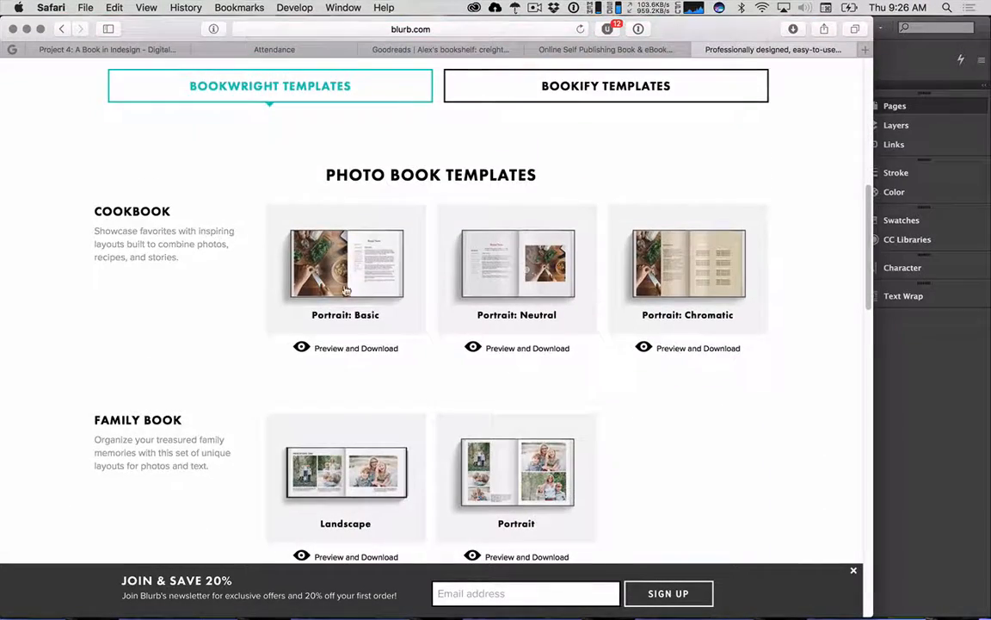
{"action": "scroll", "coordinate": [387, 324], "scroll_direction": "down", "scroll_amount": 6}
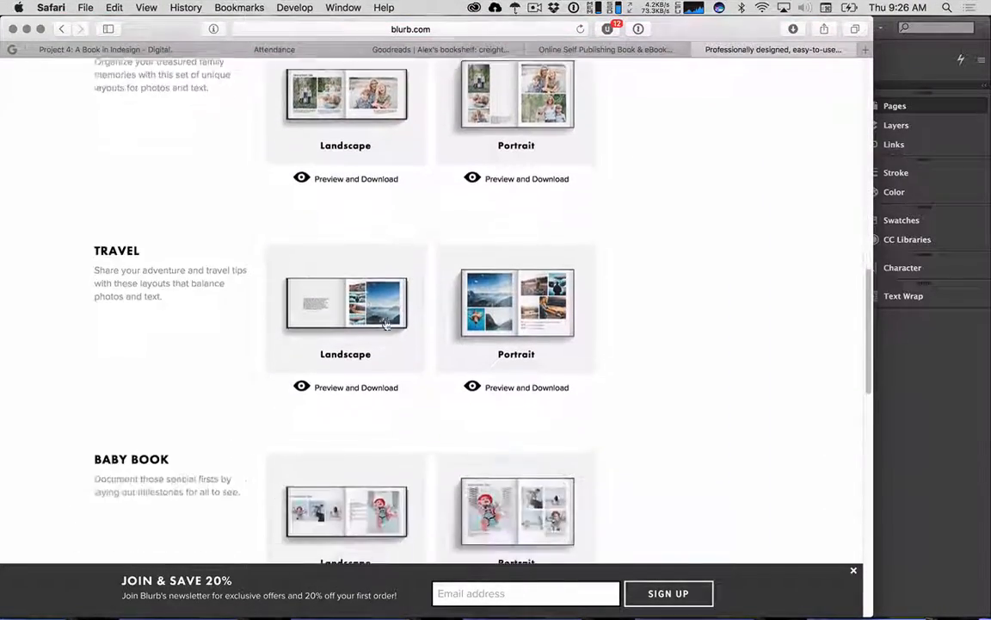
{"action": "scroll", "coordinate": [387, 323], "scroll_direction": "down", "scroll_amount": 4}
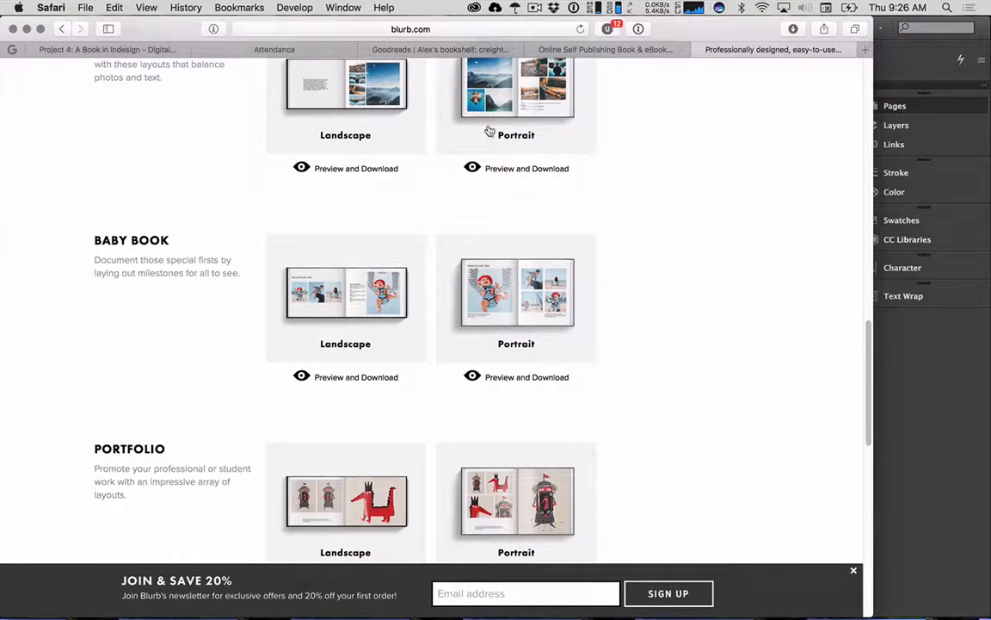
{"action": "scroll", "coordinate": [357, 303], "scroll_direction": "up", "scroll_amount": 1}
{"action": "scroll", "coordinate": [356, 303], "scroll_direction": "down", "scroll_amount": 3}
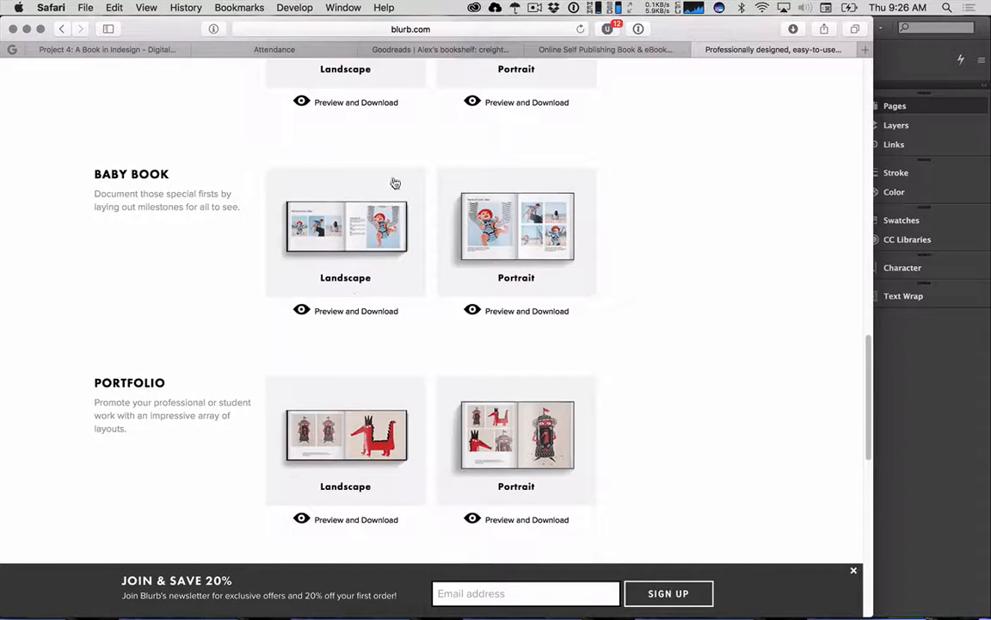
{"action": "scroll", "coordinate": [435, 261], "scroll_direction": "down", "scroll_amount": 8}
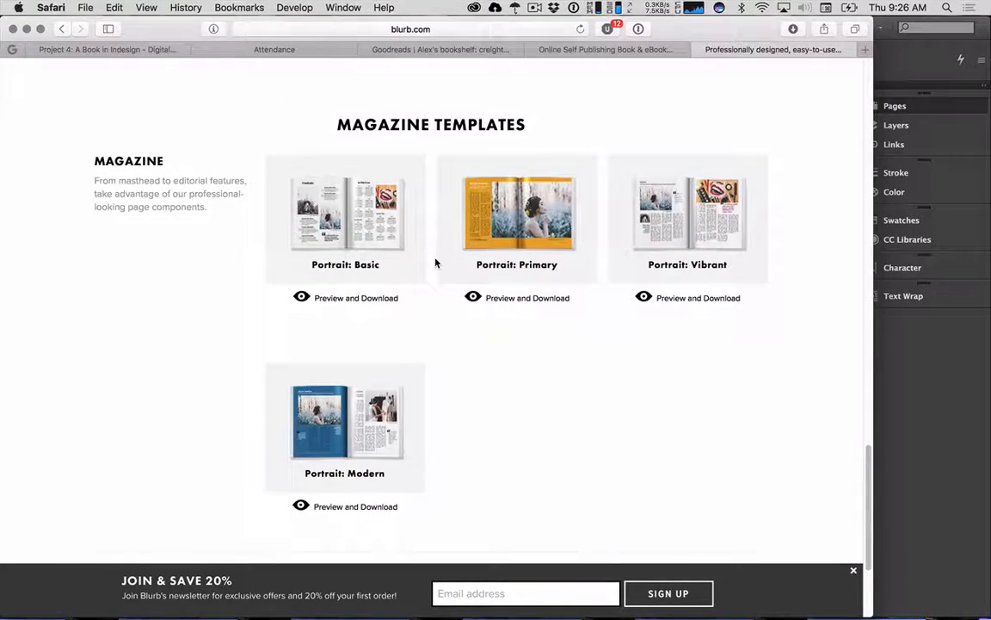
- Open Blurb's Photo Books format page and look over the available cover types
{"action": "scroll", "coordinate": [435, 262], "scroll_direction": "up", "scroll_amount": 20}
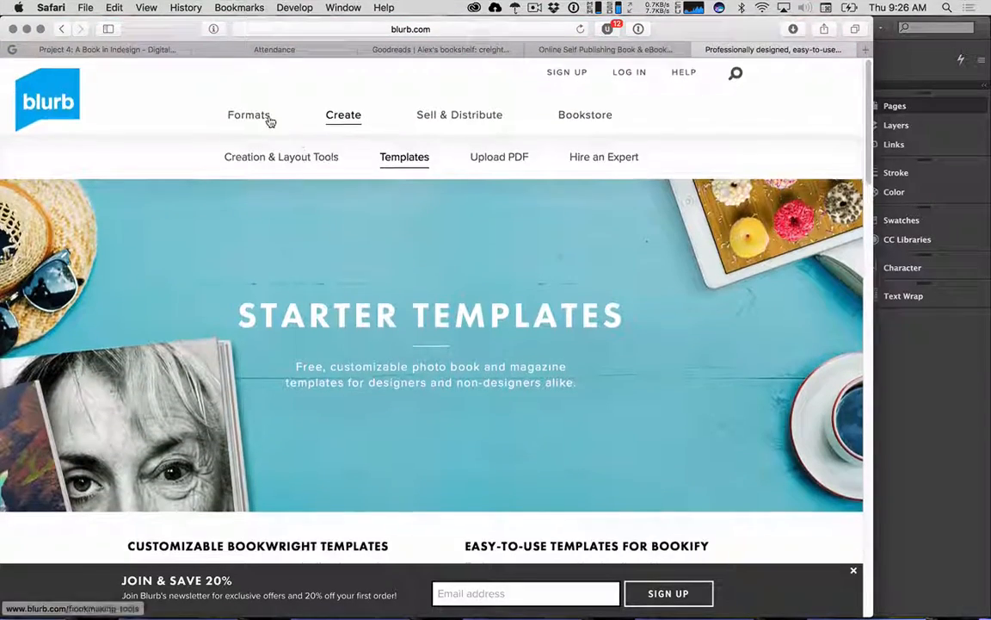
{"action": "mouse_move", "coordinate": [249, 116]}
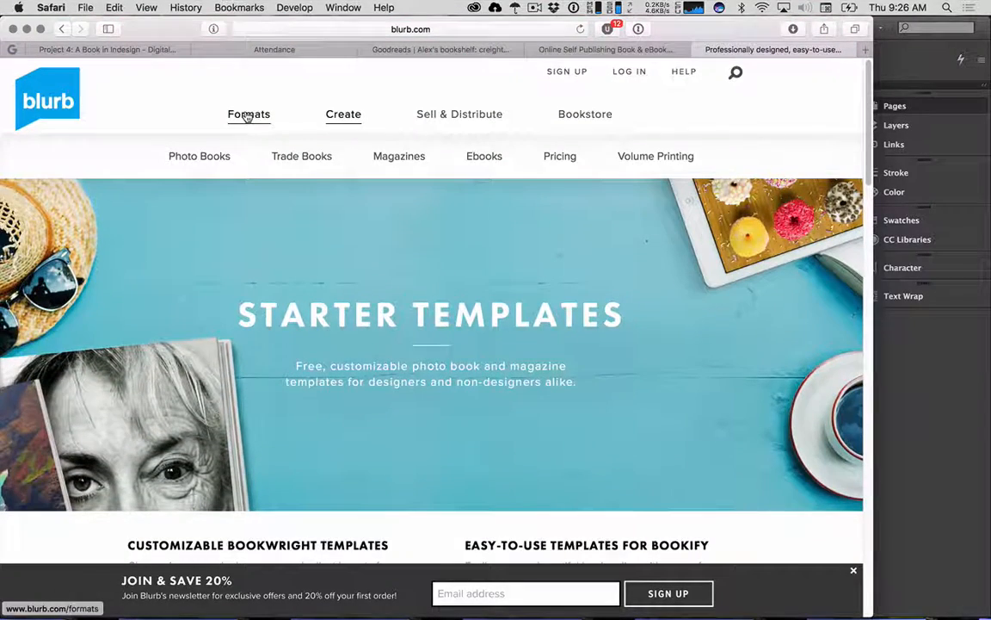
{"action": "left_click", "coordinate": [218, 164]}
{"action": "scroll", "coordinate": [365, 345], "scroll_direction": "down", "scroll_amount": 2}
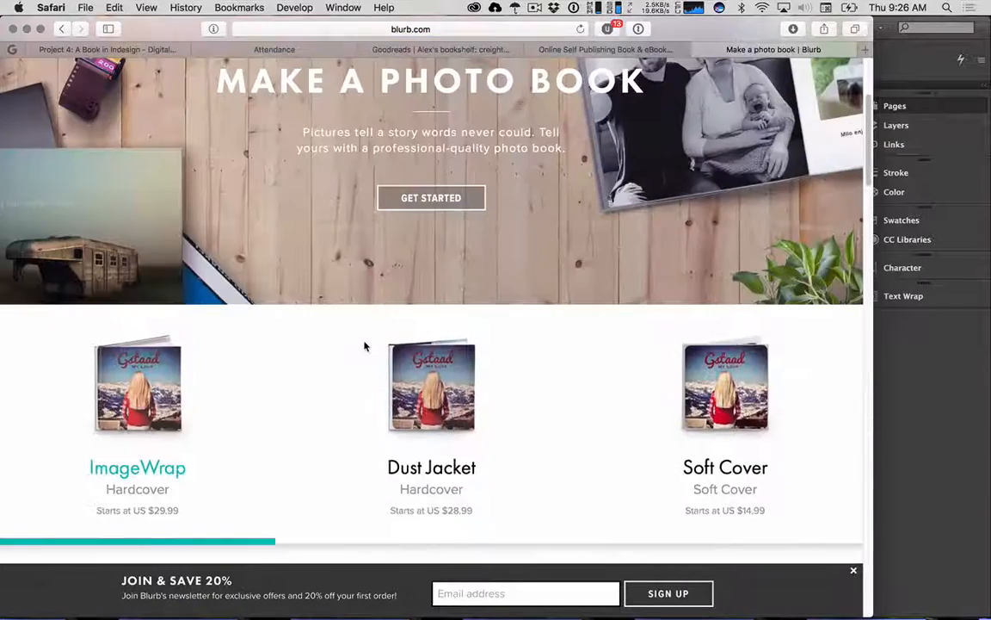
{"action": "scroll", "coordinate": [365, 345], "scroll_direction": "down", "scroll_amount": 4}
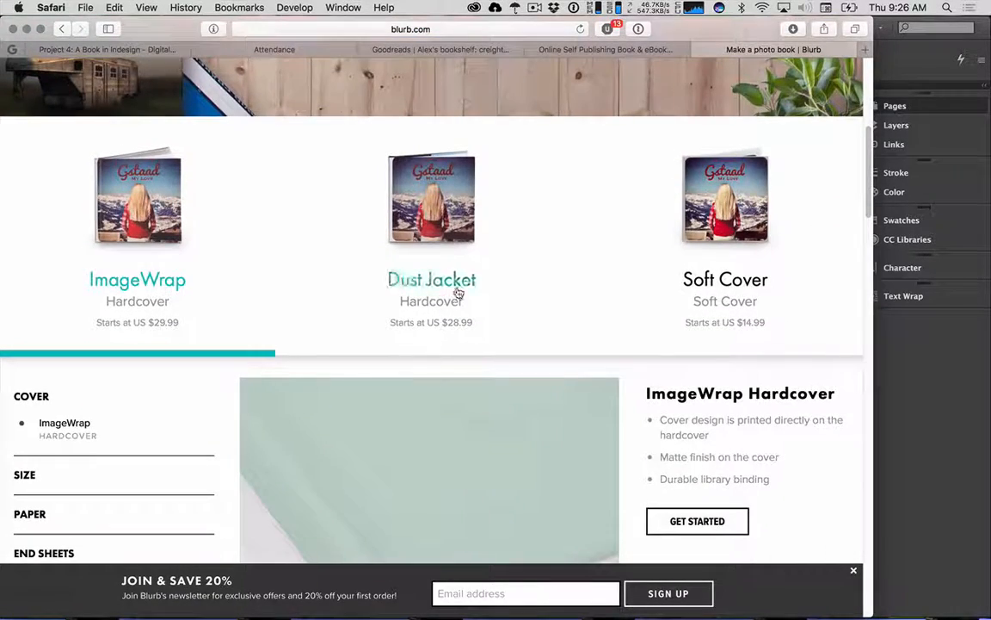
- View the size options for Blurb's ImageWrap hardcover photo book, and return to InDesign
{"action": "scroll", "coordinate": [562, 332], "scroll_direction": "down", "scroll_amount": 5}
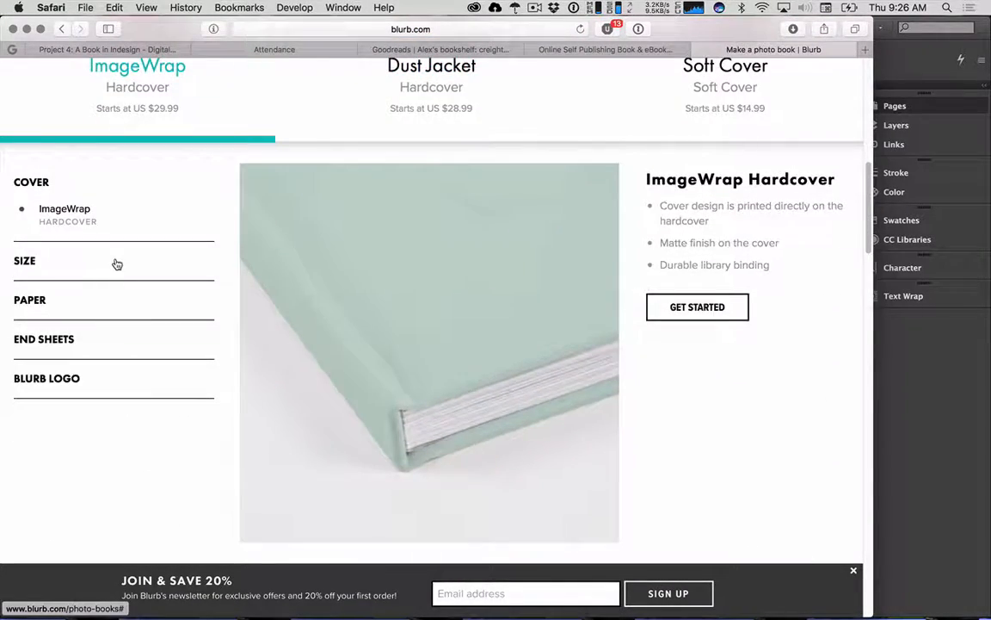
{"action": "left_click", "coordinate": [117, 264]}
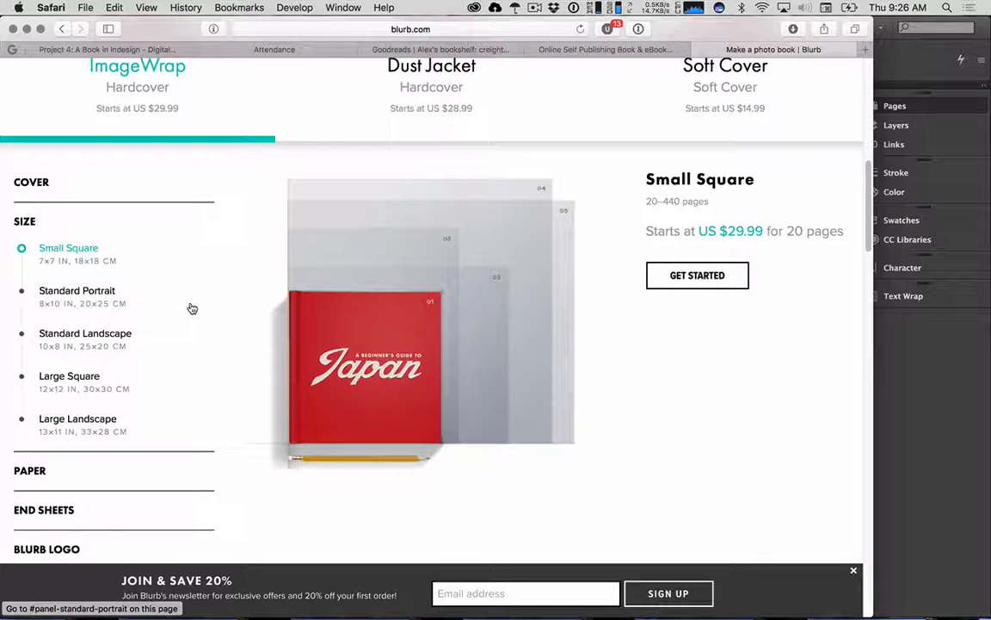
{"action": "key", "text": "super+Tab"}
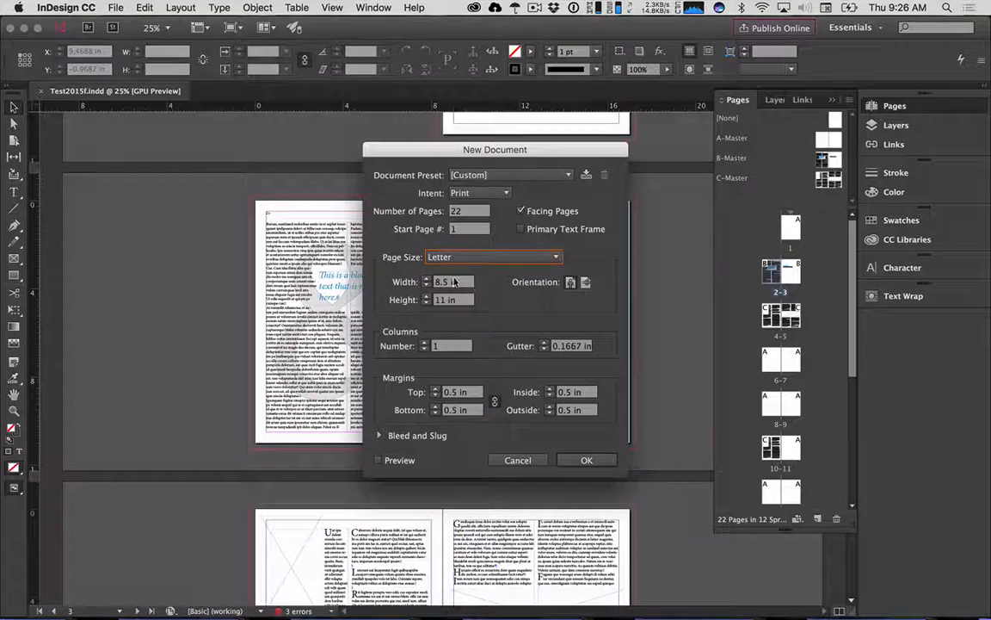
- Set the new document's page size to a custom 7 in width and 7 in height
{"action": "left_click", "coordinate": [499, 258]}
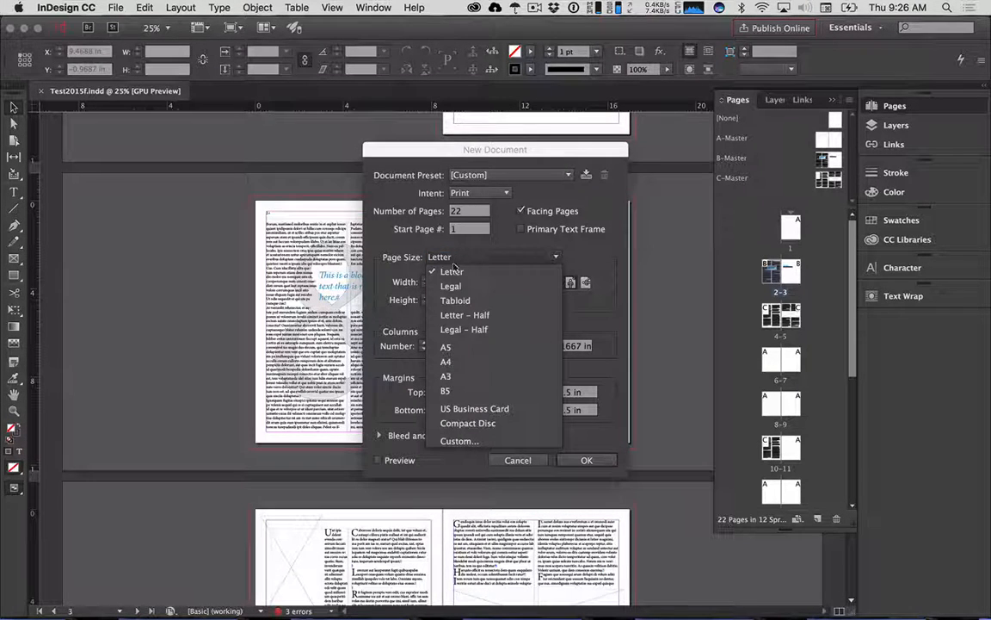
{"action": "left_click", "coordinate": [452, 271]}
{"action": "key", "text": "Tab"}
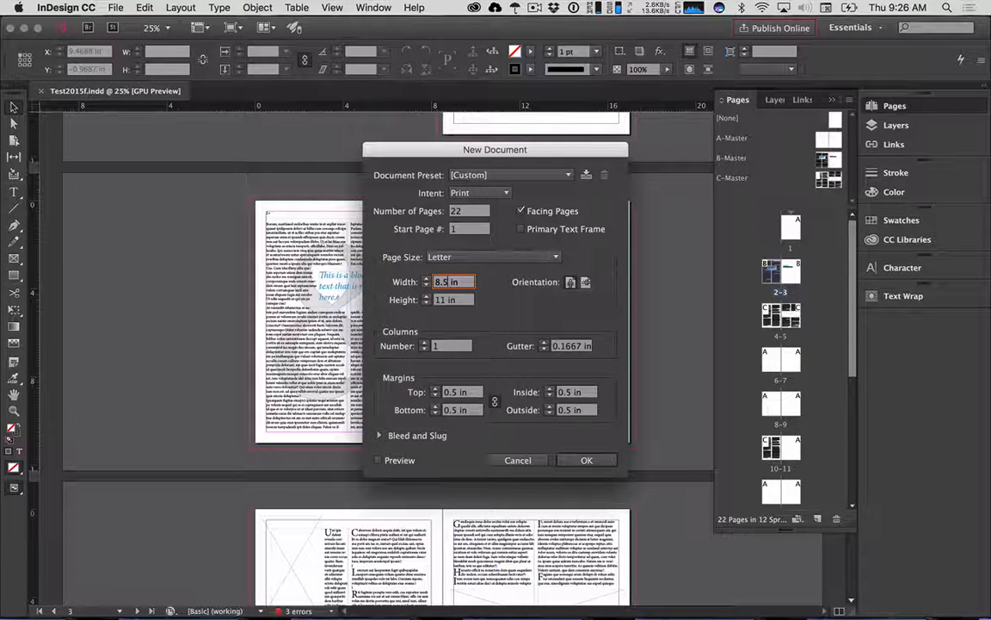
{"action": "key", "text": "shift+Up"}
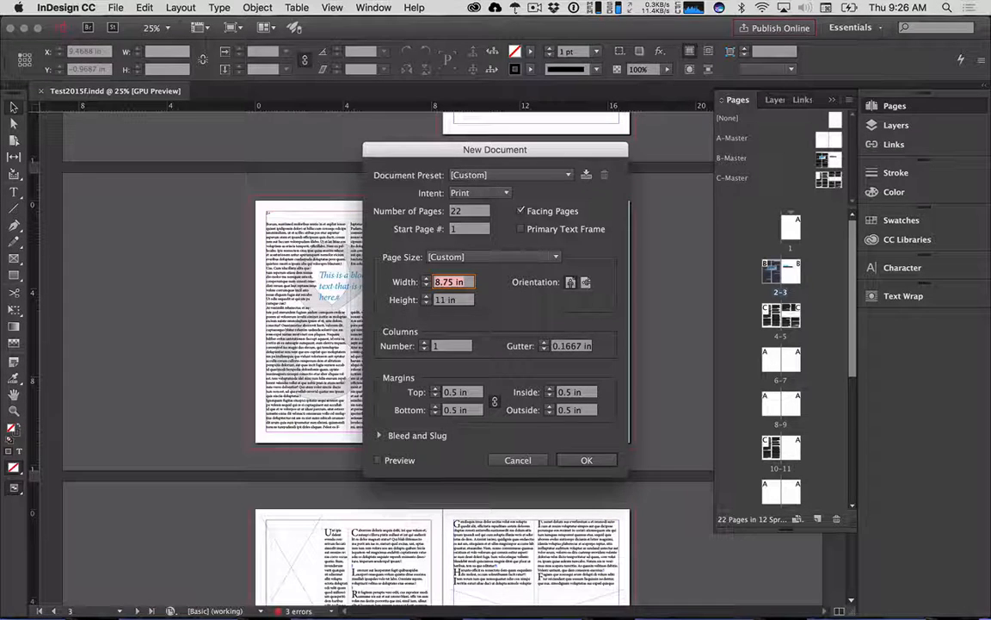
{"action": "type", "text": "7"}
{"action": "key", "text": "Tab"}
{"action": "type", "text": "7"}
{"action": "key", "text": "Tab"}
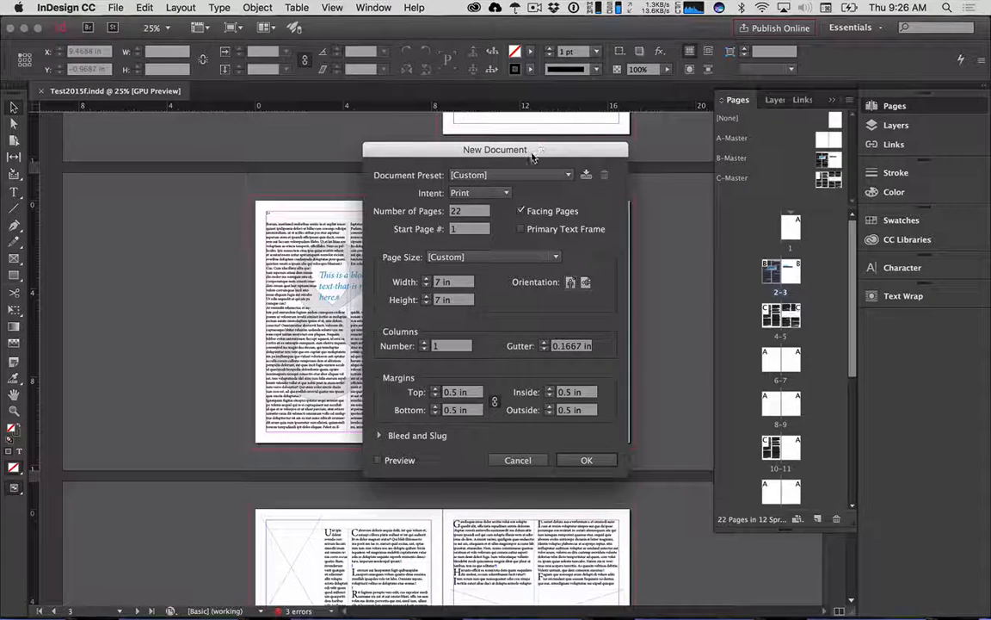
- Move the New Document dialog aside and enlarge the open two-column spread to 50% to examine its columns and gutter
{"action": "left_click_drag", "start_coordinate": [536, 152], "coordinate": [813, 172]}
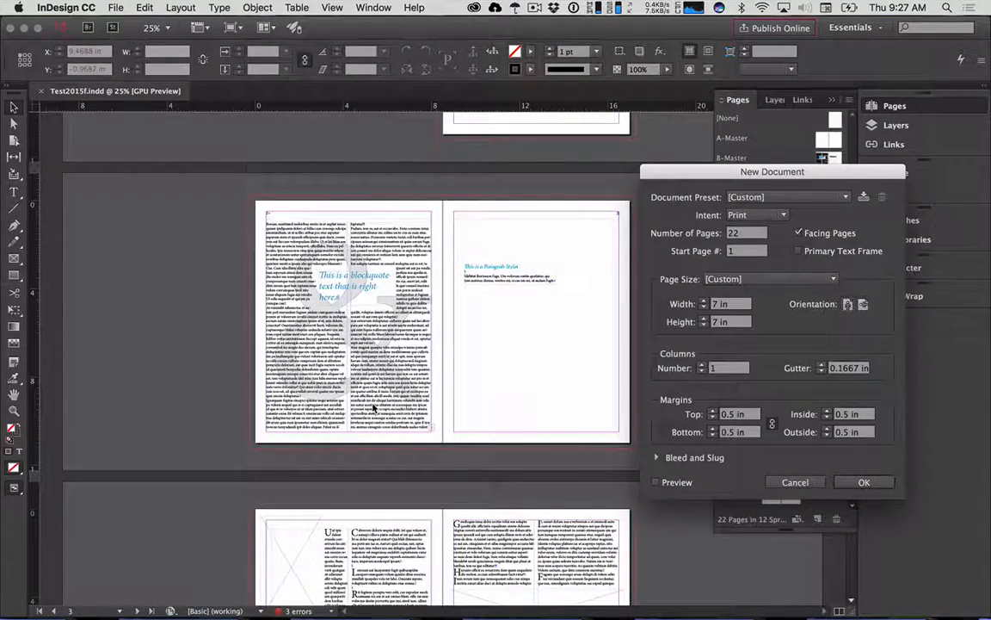
{"action": "key", "text": "super+equal"}
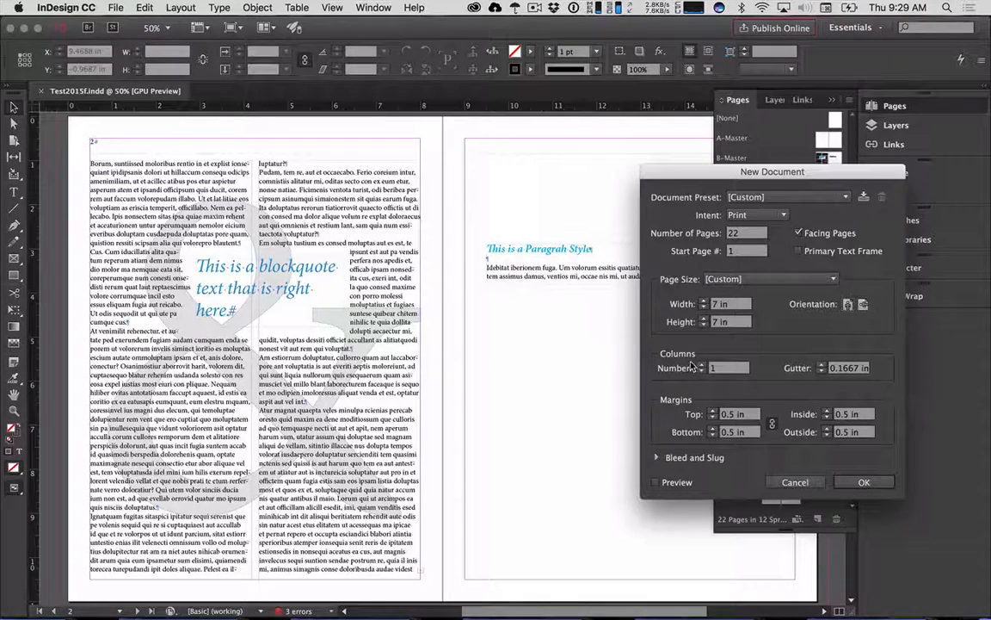
{"action": "left_click_drag", "start_coordinate": [688, 169], "coordinate": [635, 152]}
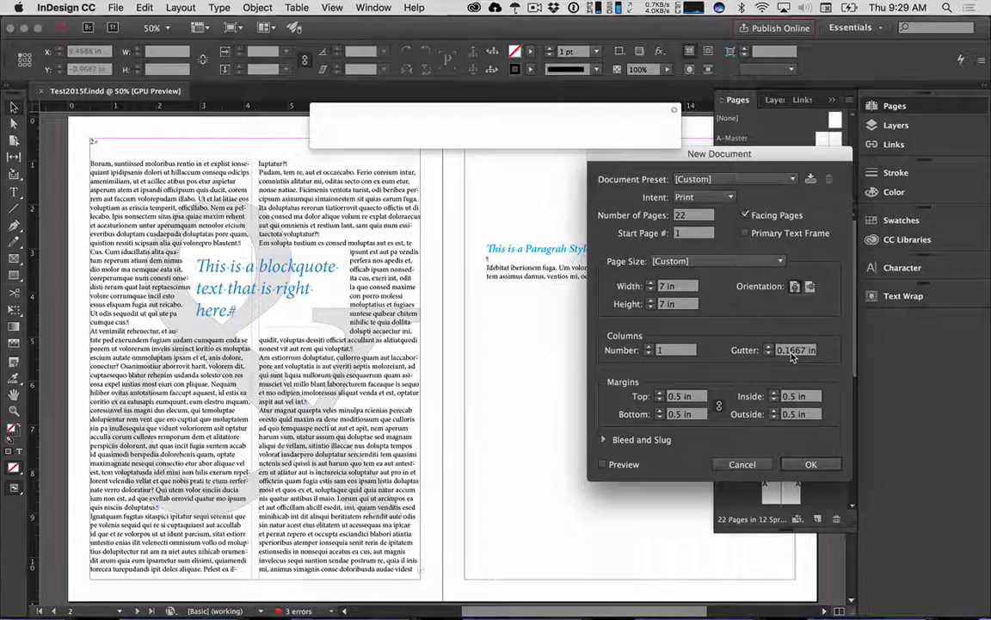
- Search Google for ".1667 in" from the quick launcher
{"action": "type", "text": "1.667"}
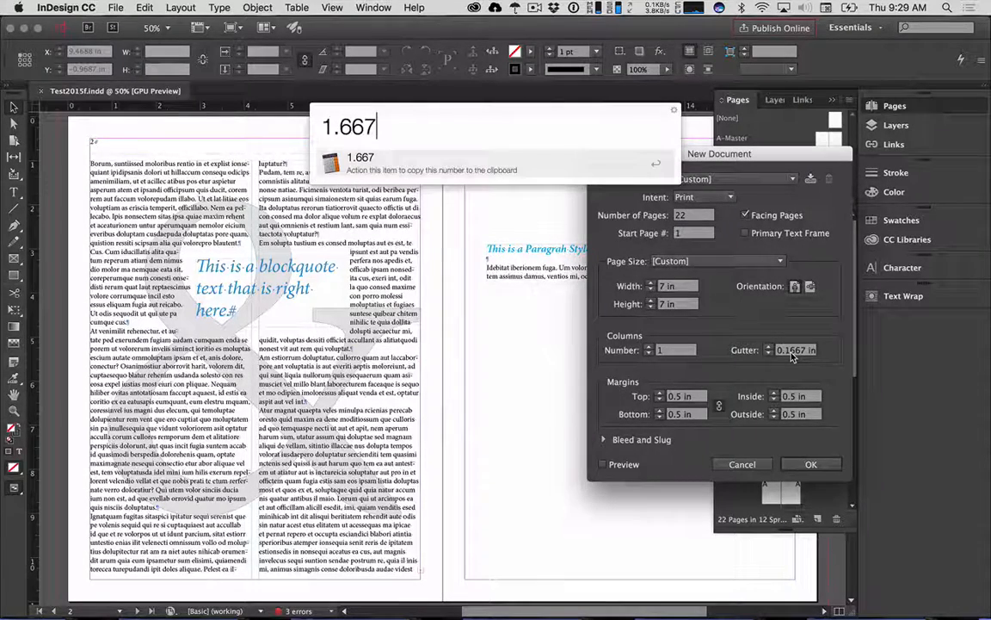
{"action": "key", "text": "BackSpace"}
{"action": "key", "text": "BackSpace"}
{"action": "key", "text": "BackSpace"}
{"action": "key", "text": "BackSpace"}
{"action": "key", "text": "BackSpace"}
{"action": "type", "text": ".1"}
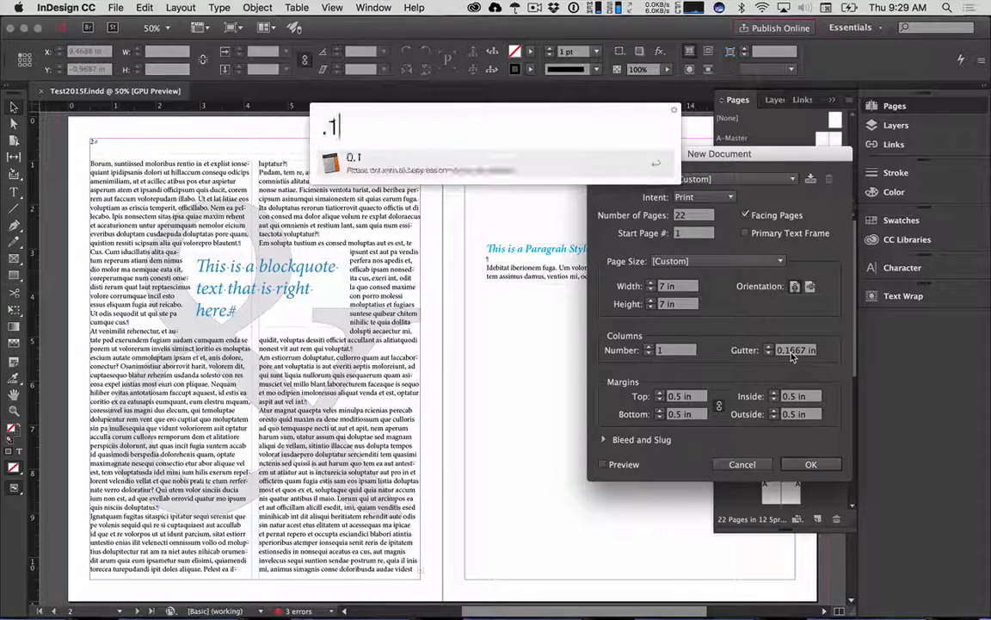
{"action": "type", "text": "667 in"}
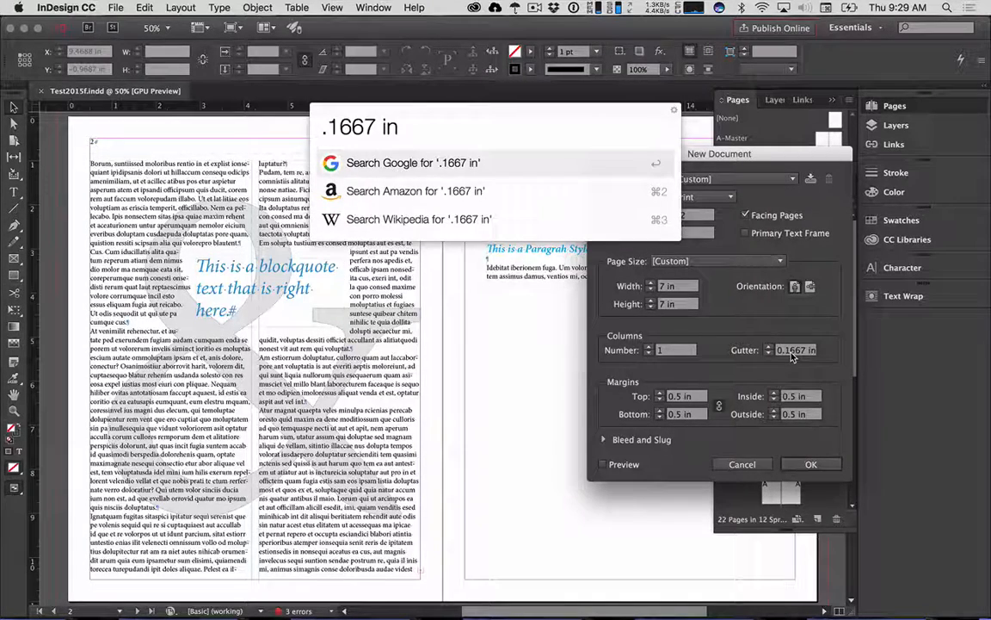
{"action": "key", "text": "Return"}
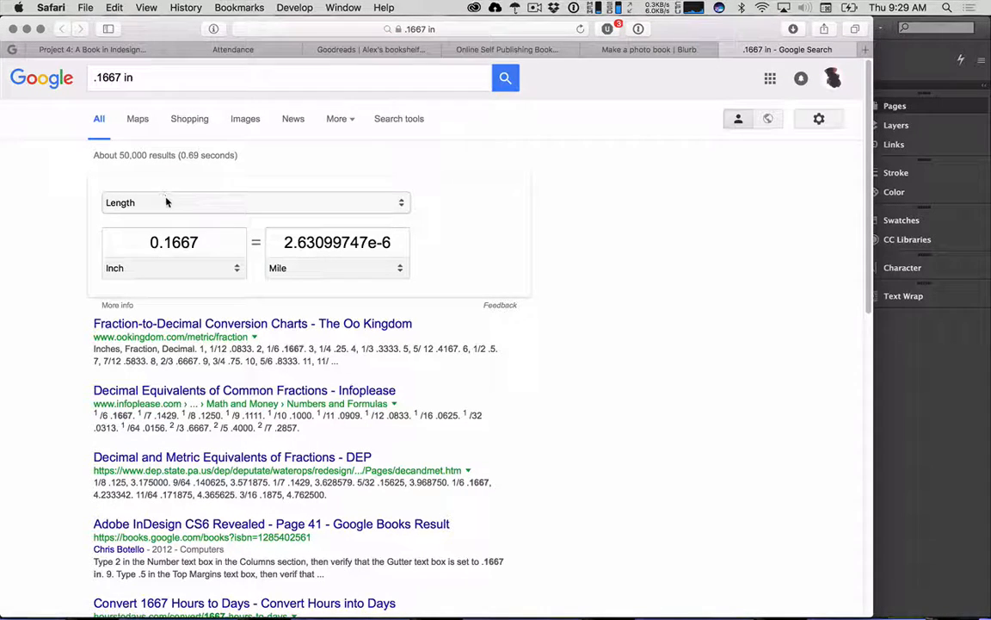
- Refine the Google search to ".1667 in to fraction", close its tab after reading the conversion, and return to InDesign
{"action": "left_click", "coordinate": [156, 85]}
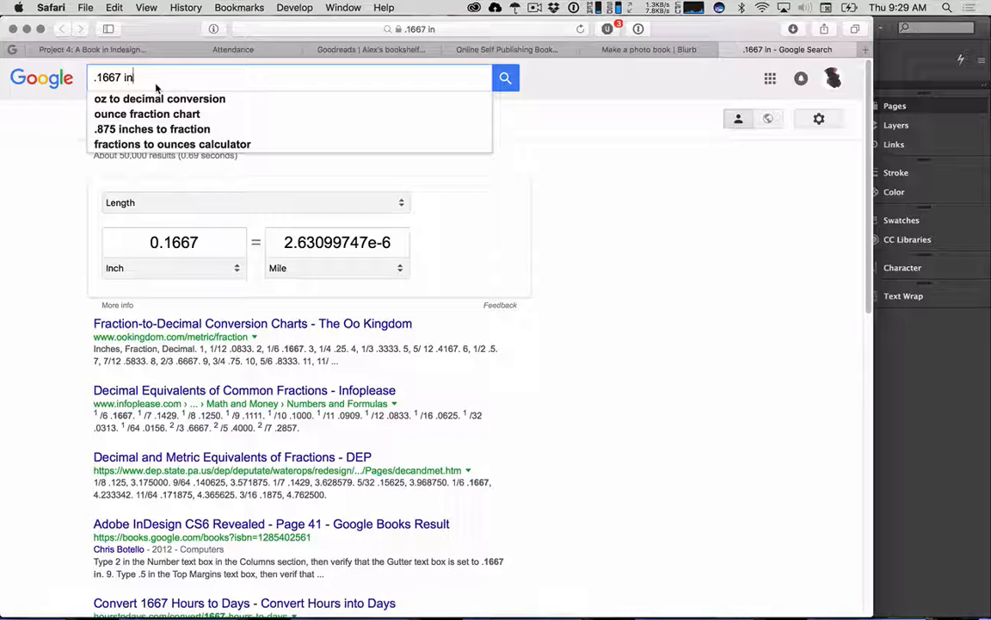
{"action": "type", "text": "to"}
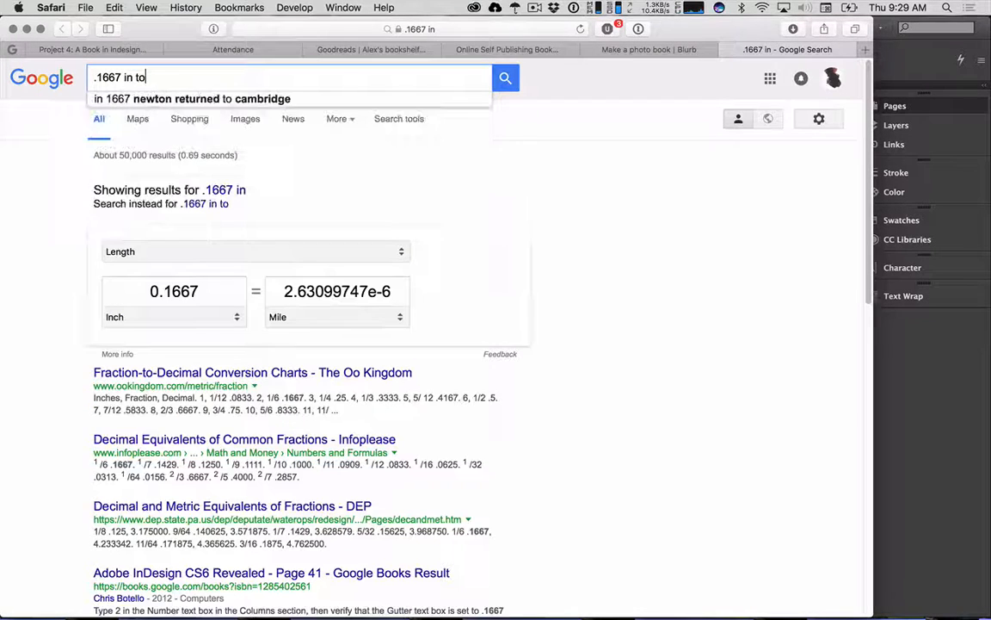
{"action": "type", "text": " fraction"}
{"action": "key", "text": "Return"}
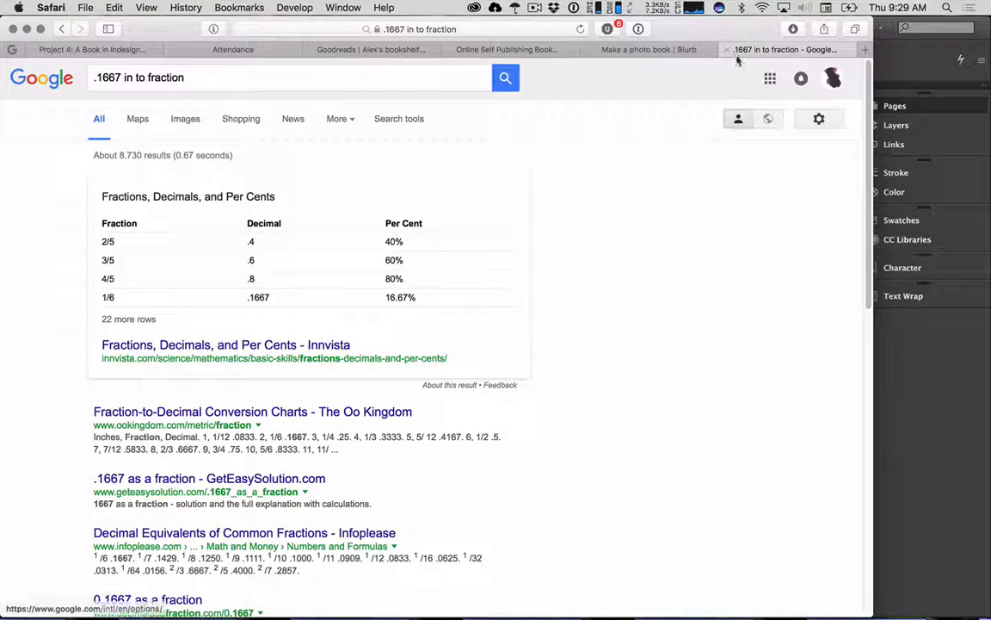
{"action": "left_click", "coordinate": [725, 49]}
{"action": "key", "text": "super+Tab"}
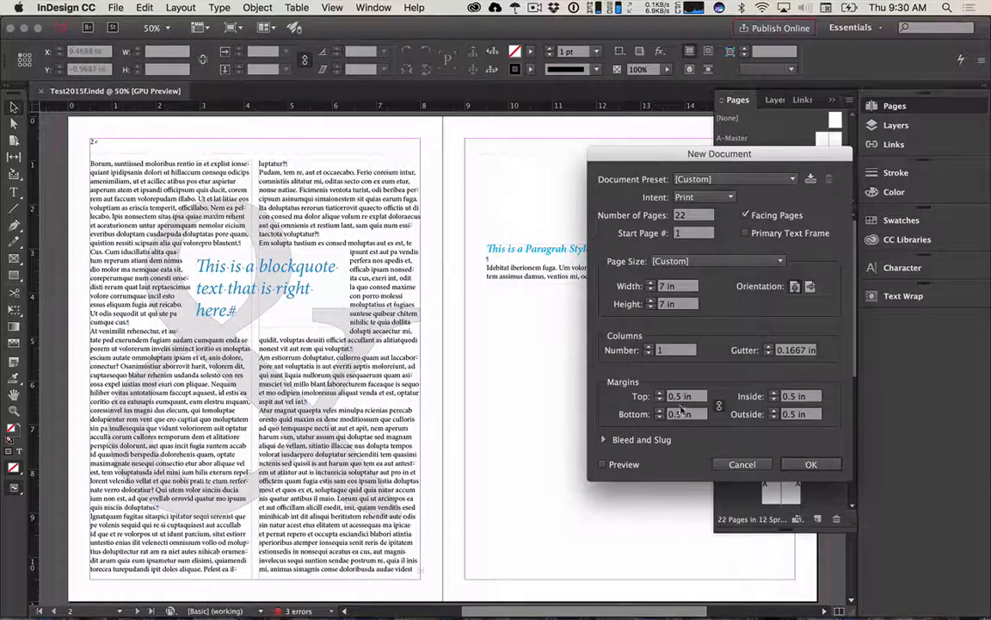
- Turn on the preview for the new document and set its number of columns to 2
{"action": "left_click", "coordinate": [603, 463]}
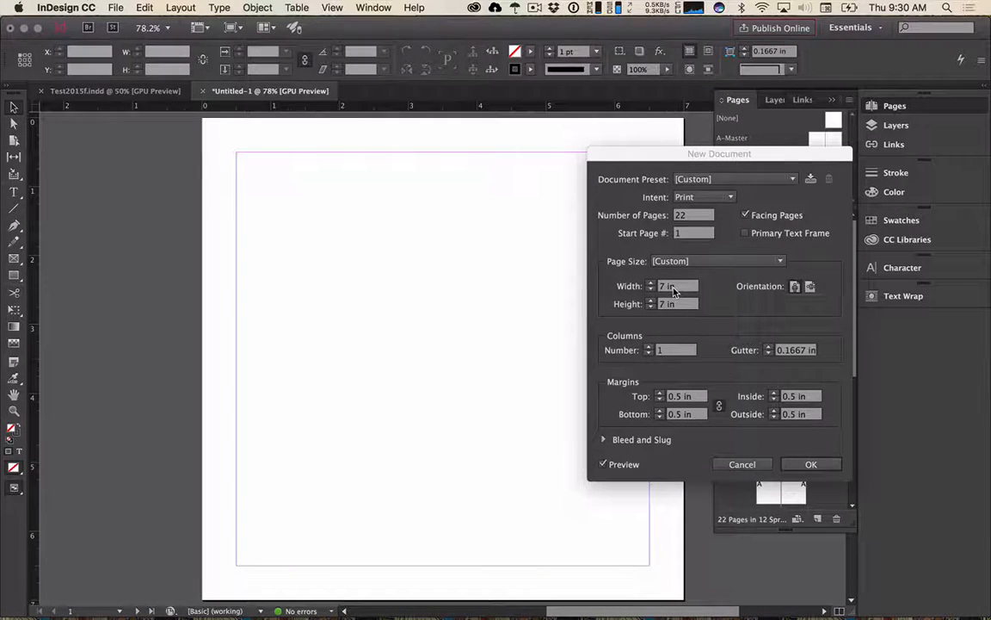
{"action": "left_click", "coordinate": [676, 350]}
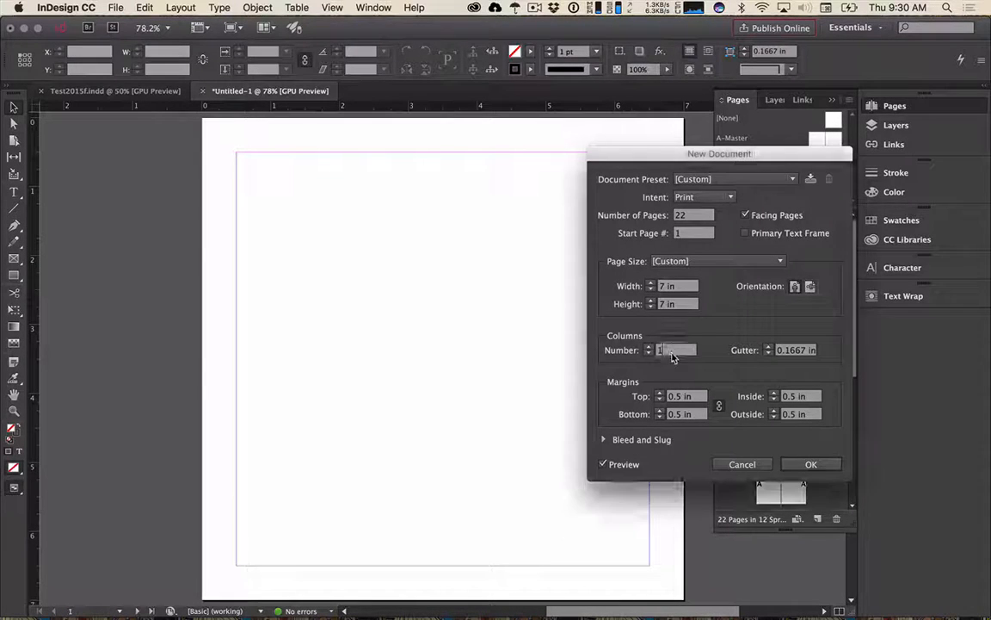
{"action": "type", "text": "2"}
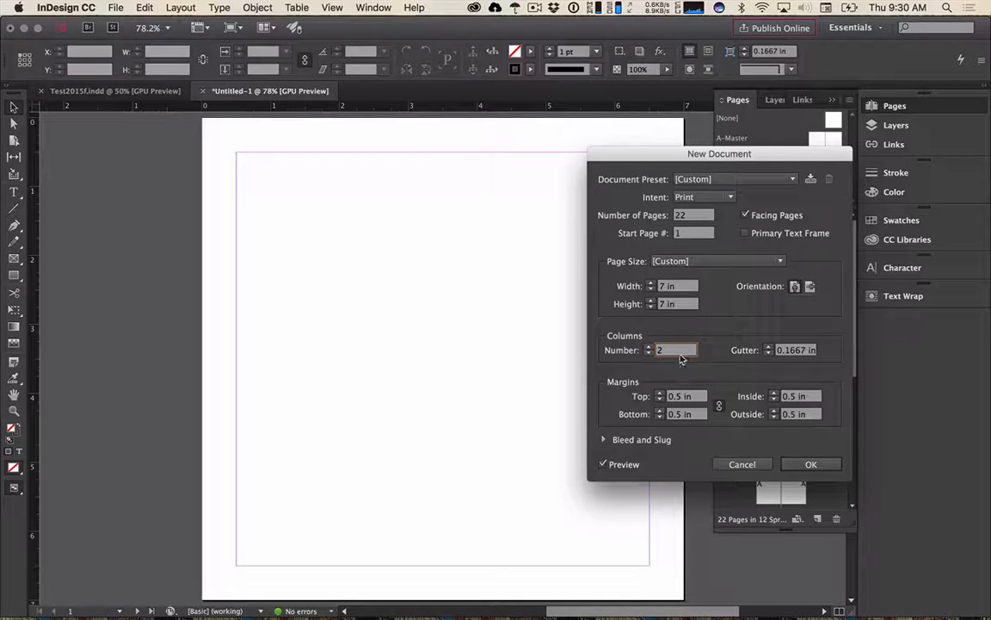
{"action": "key", "text": "Tab"}
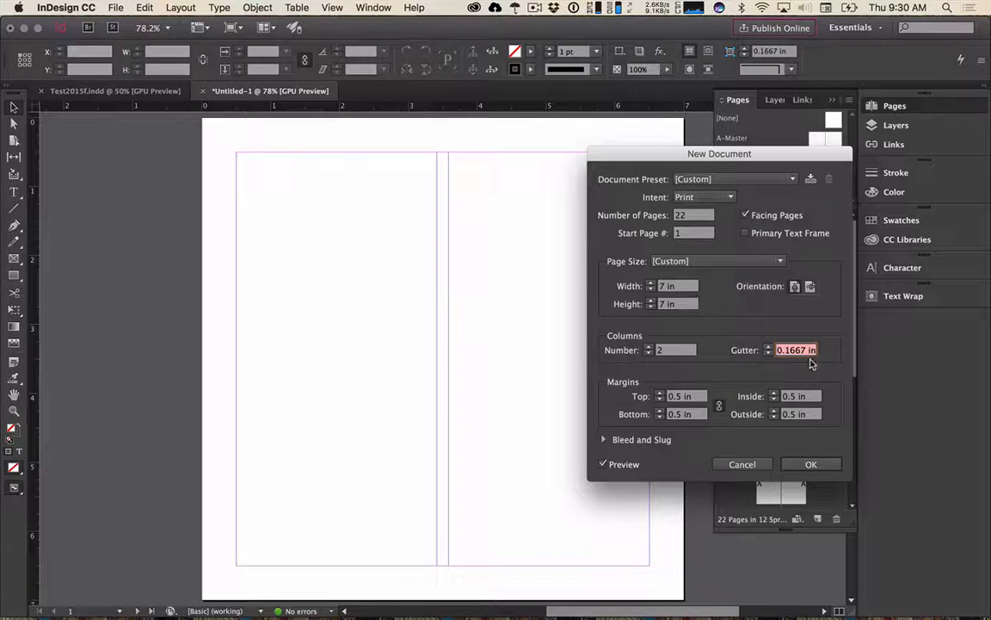
- Try wider and narrower column gutters in the preview, and settle on a gutter of 0.125 in
{"action": "left_click", "coordinate": [769, 346]}
{"action": "left_click", "coordinate": [769, 347]}
{"action": "left_click", "coordinate": [768, 347]}
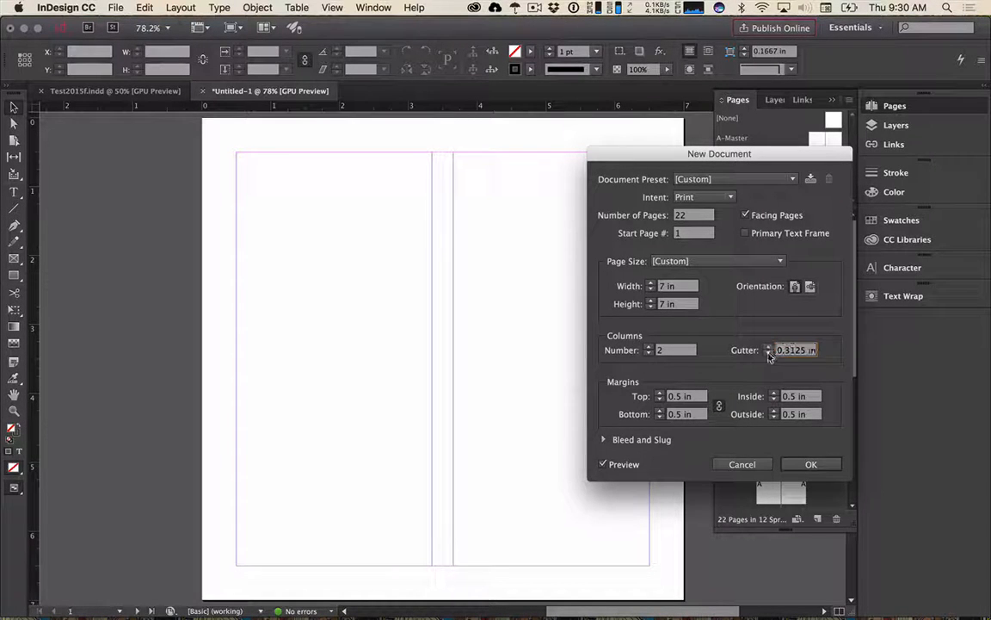
{"action": "left_click", "coordinate": [769, 353]}
{"action": "left_click", "coordinate": [769, 354]}
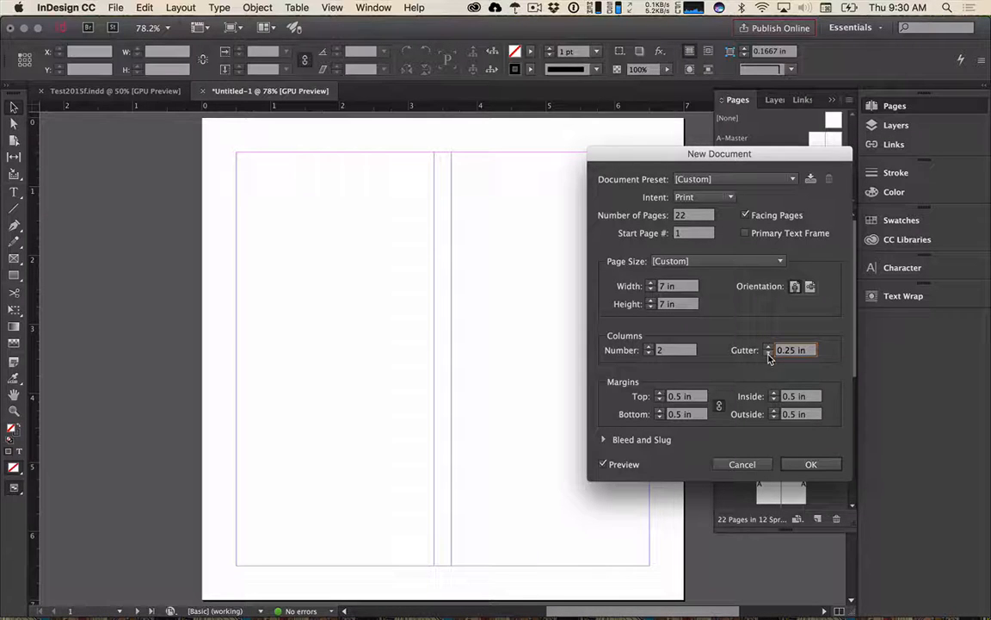
{"action": "left_click", "coordinate": [769, 353]}
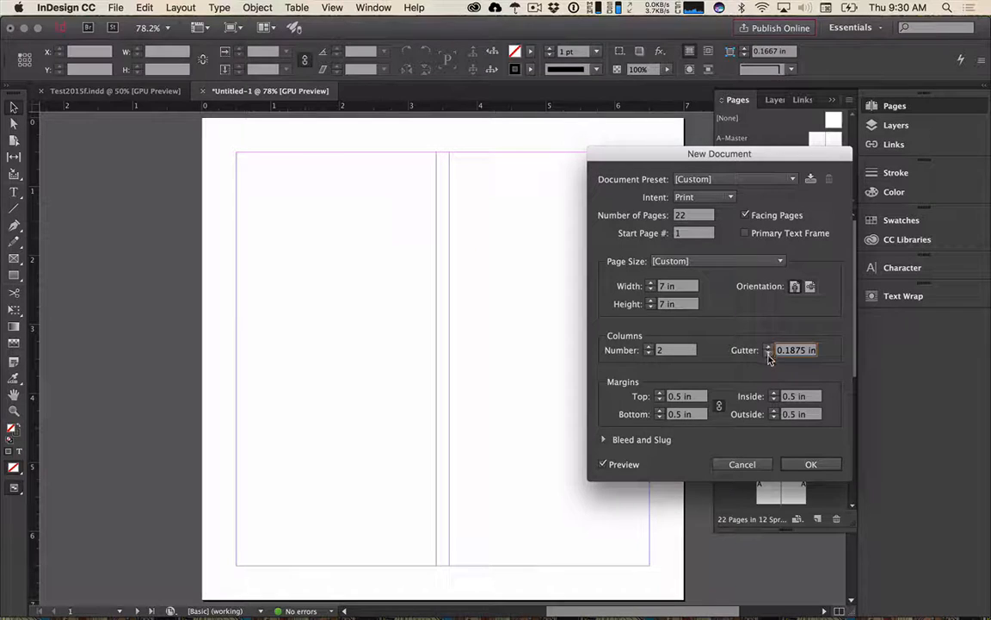
{"action": "left_click", "coordinate": [769, 354]}
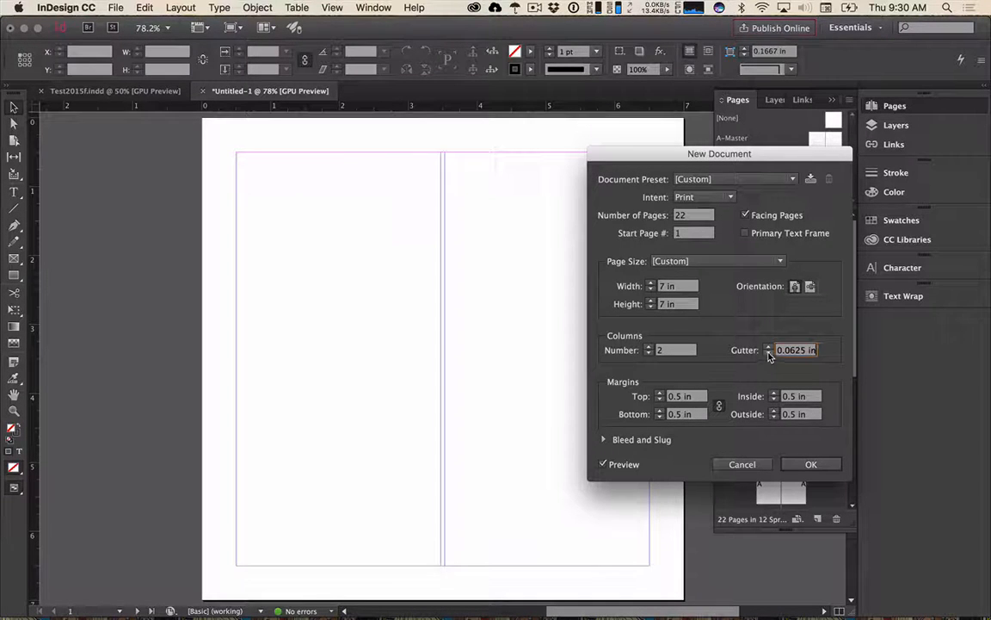
{"action": "left_click", "coordinate": [769, 346]}
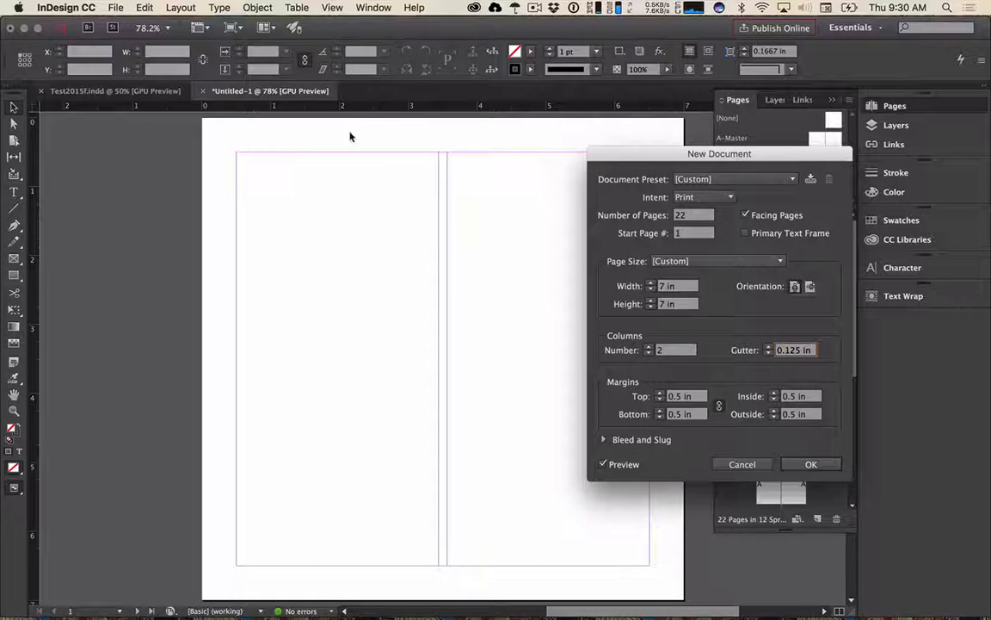
- Try linked page margins of 0.25 in and 2 in on all sides in the preview
{"action": "left_click", "coordinate": [679, 396]}
{"action": "type", "text": "2"}
{"action": "key", "text": "Tab"}
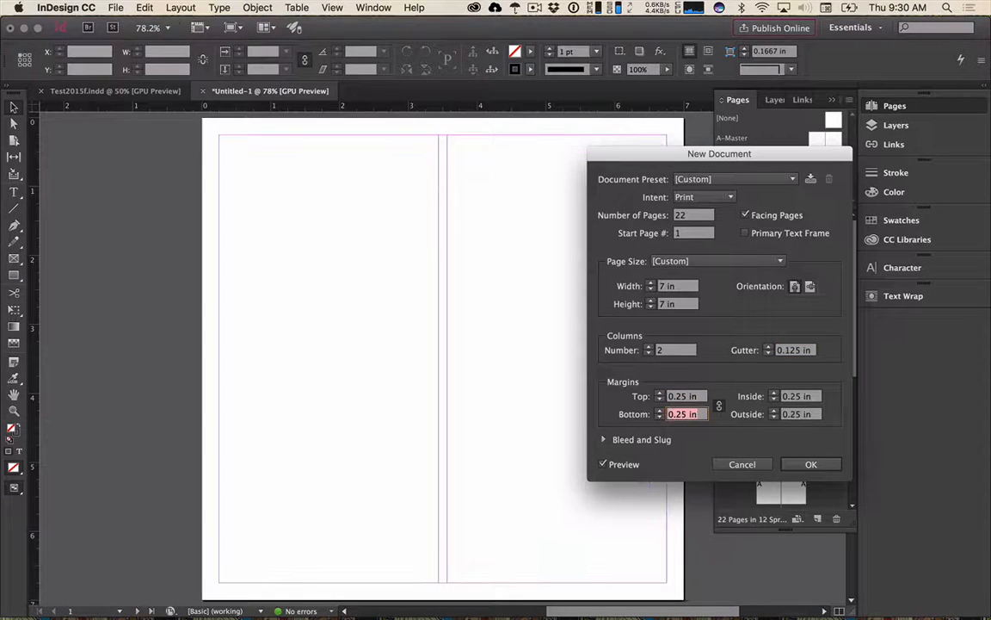
{"action": "type", "text": "2"}
{"action": "key", "text": "Tab"}
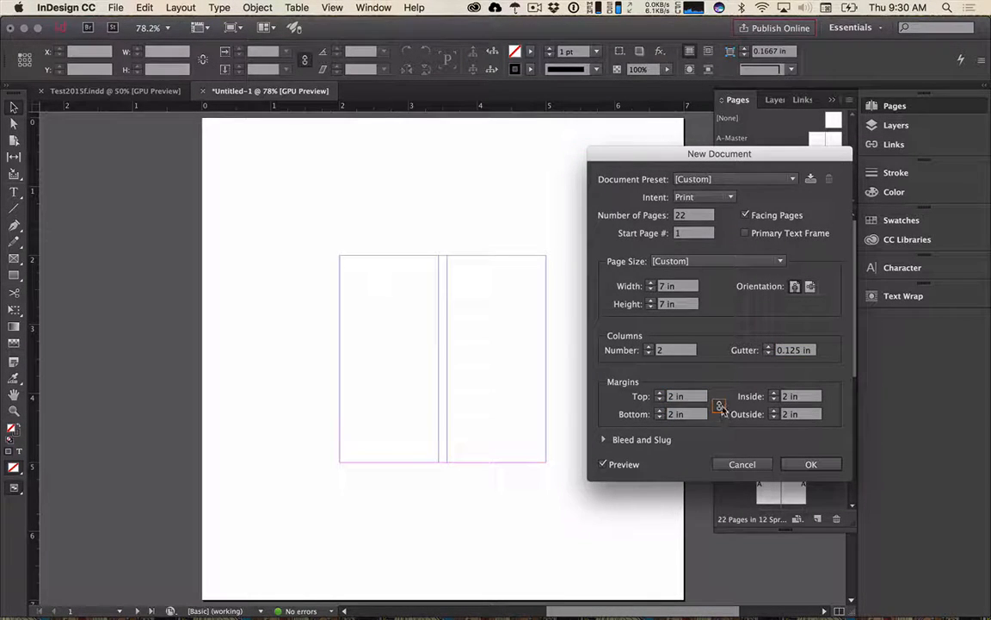
- Set the linked top, bottom, inside and outside margins to 0.25 in
{"action": "left_click", "coordinate": [674, 397]}
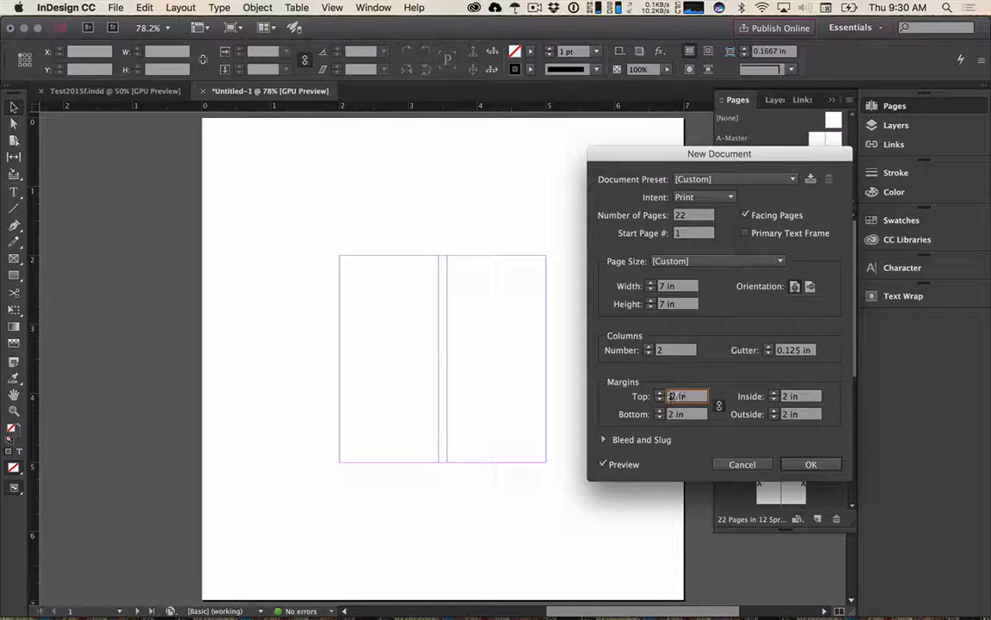
{"action": "type", "text": "2"}
{"action": "key", "text": "BackSpace"}
{"action": "type", "text": "5"}
{"action": "key", "text": "Tab"}
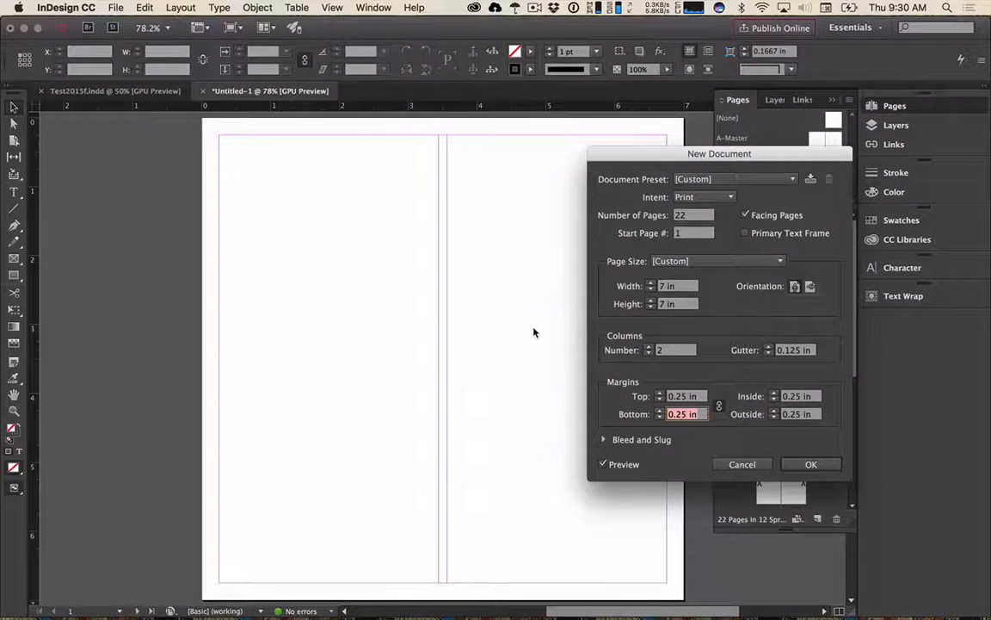
- Switch to Safari and look through the paper and end sheet options for Blurb's ImageWrap photo book
{"action": "key", "text": "super+Tab"}
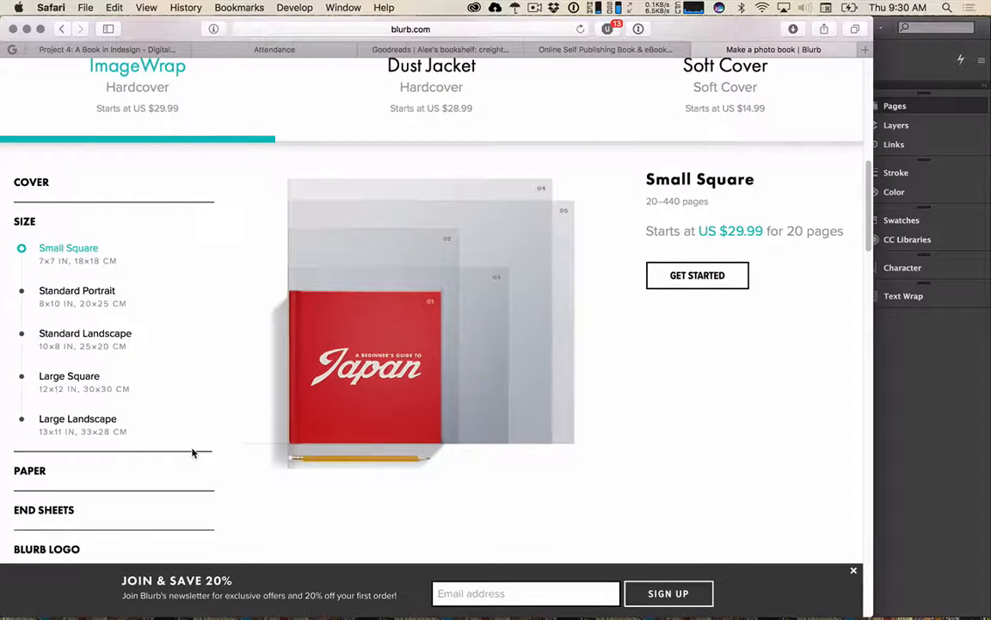
{"action": "left_click", "coordinate": [101, 471]}
{"action": "scroll", "coordinate": [119, 299], "scroll_direction": "down", "scroll_amount": 5}
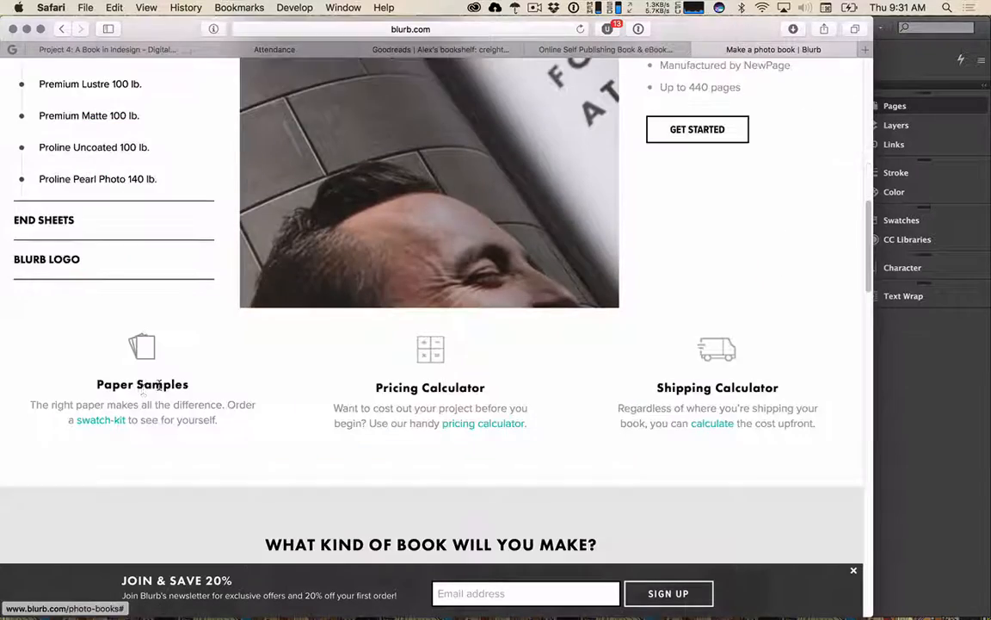
{"action": "left_click", "coordinate": [53, 218]}
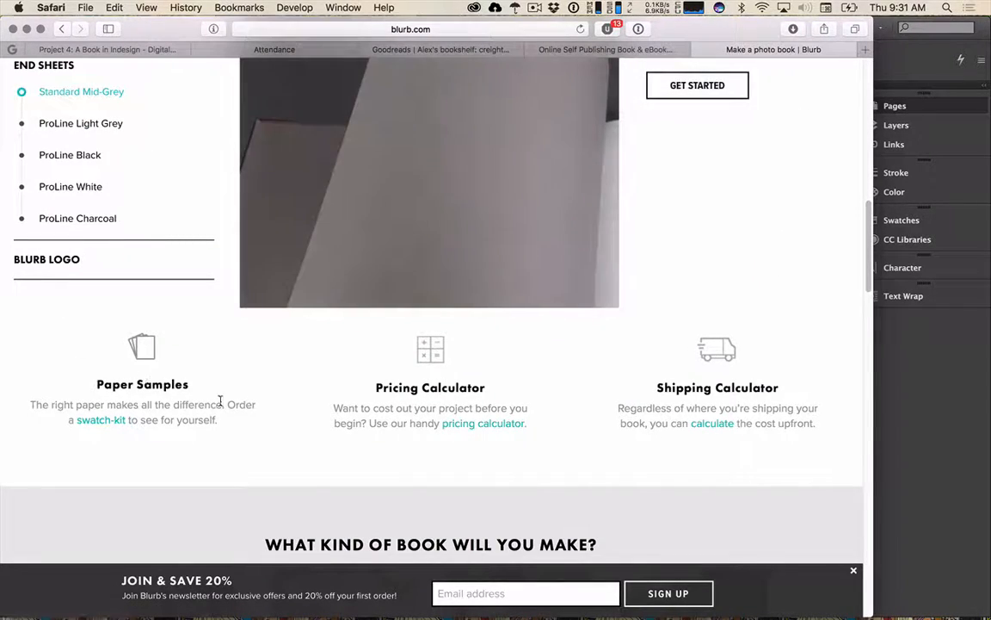
{"action": "scroll", "coordinate": [571, 445], "scroll_direction": "up", "scroll_amount": 10}
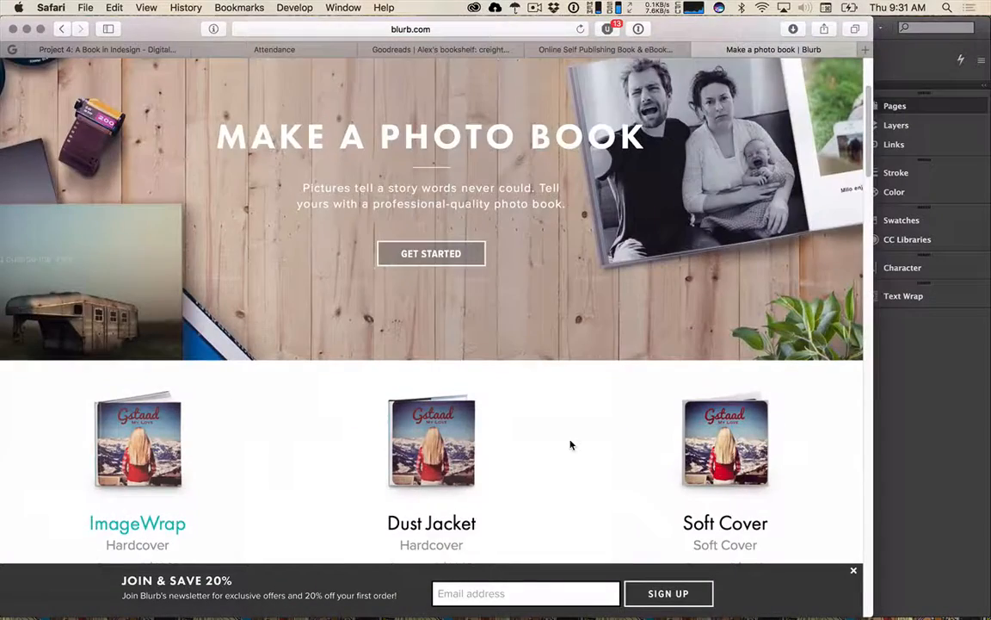
- Check the size options of the ImageWrap photo book and the free book-making tools offered for it
{"action": "scroll", "coordinate": [570, 445], "scroll_direction": "down", "scroll_amount": 5}
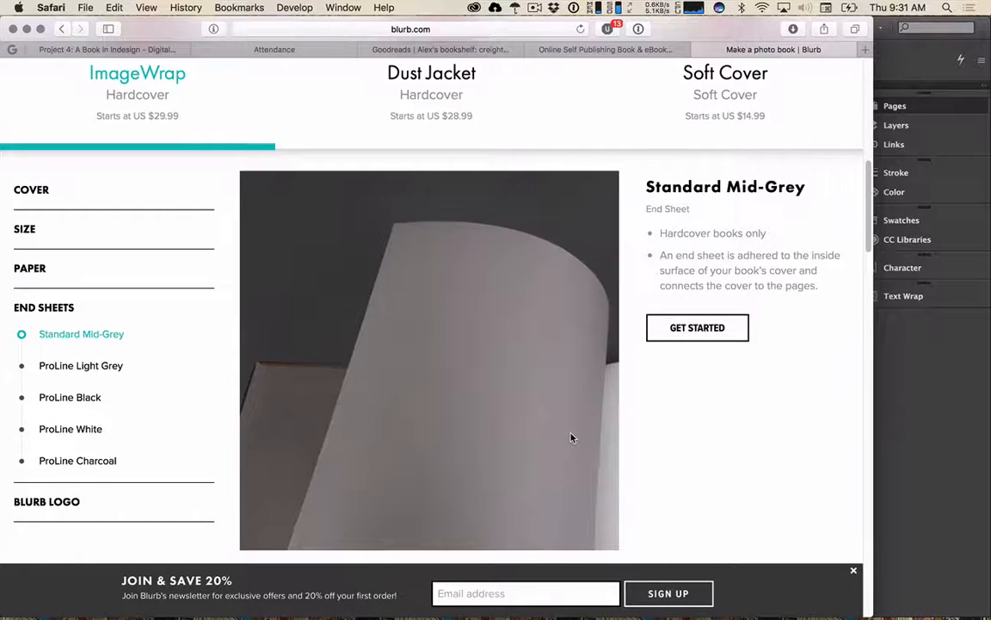
{"action": "scroll", "coordinate": [571, 436], "scroll_direction": "up", "scroll_amount": 4}
{"action": "scroll", "coordinate": [564, 437], "scroll_direction": "down", "scroll_amount": 3}
{"action": "left_click", "coordinate": [24, 285]}
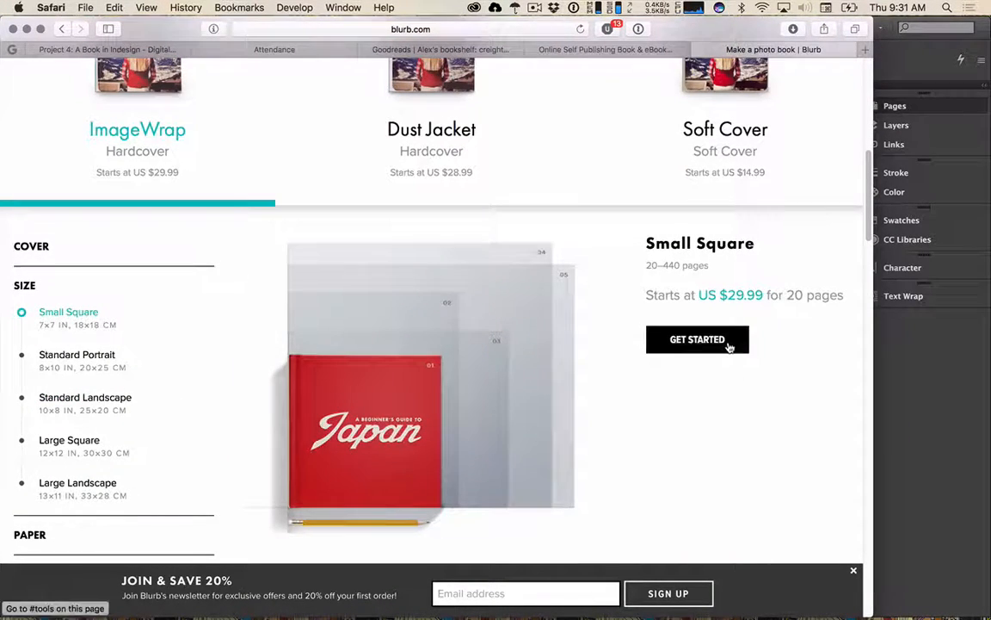
{"action": "scroll", "coordinate": [733, 348], "scroll_direction": "down", "scroll_amount": 15}
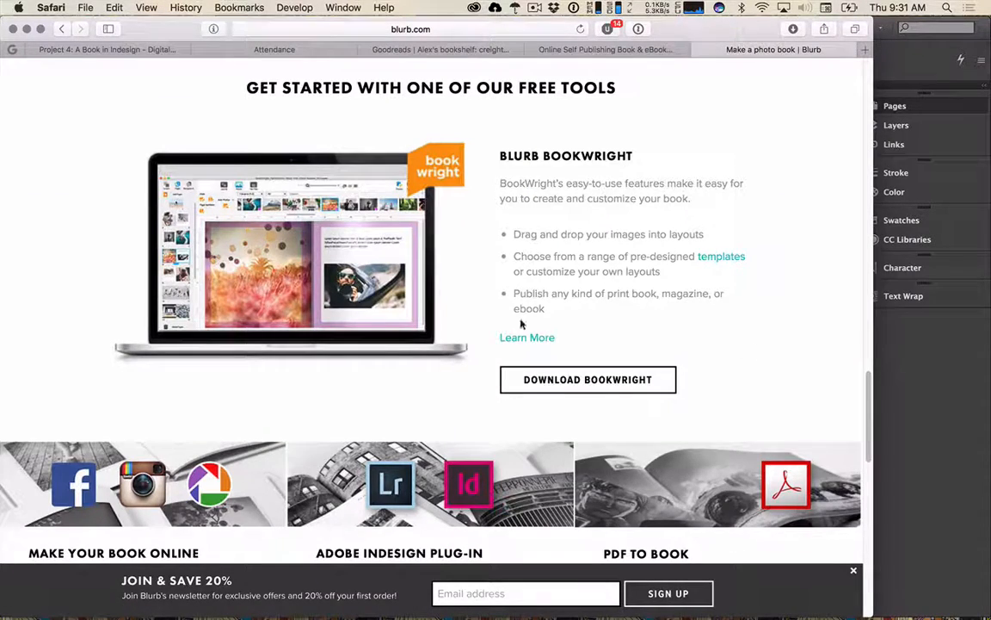
{"action": "left_click", "coordinate": [64, 28]}
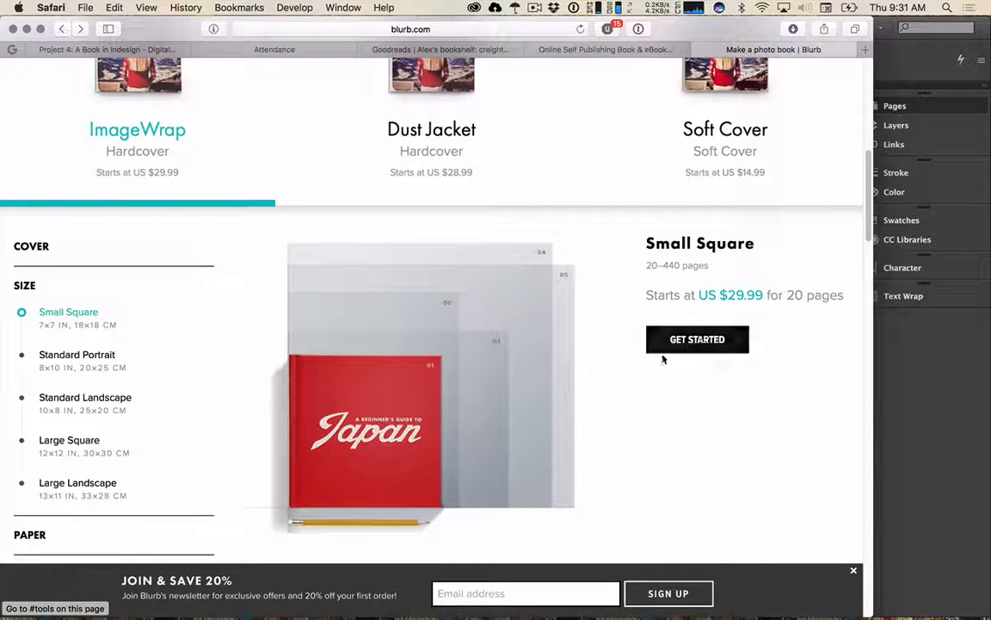
- Show the available sizes for the Soft Cover photo book
{"action": "left_click", "coordinate": [729, 130]}
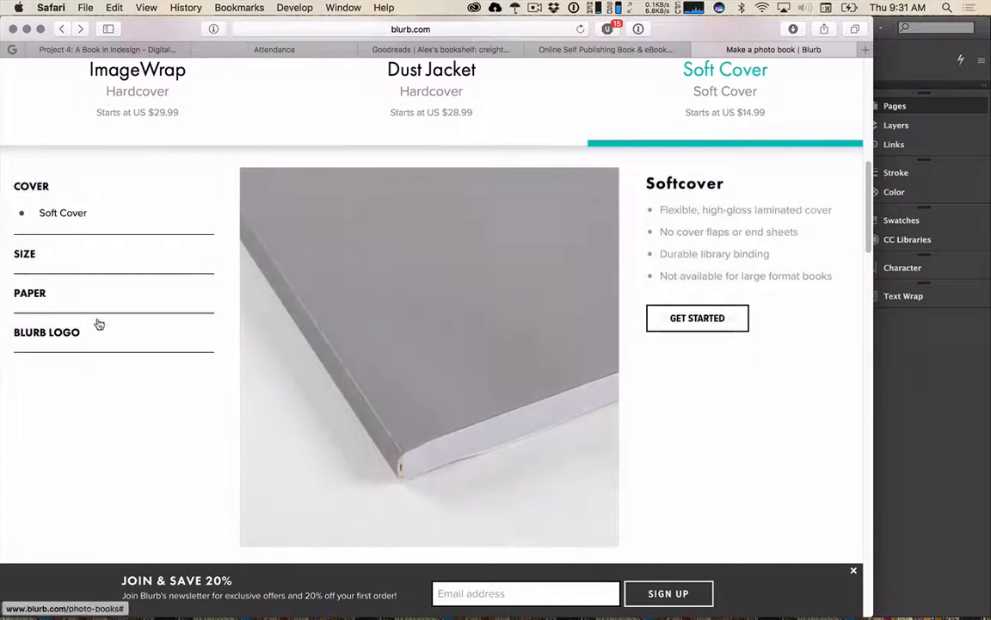
{"action": "left_click", "coordinate": [74, 260]}
{"action": "scroll", "coordinate": [744, 246], "scroll_direction": "up", "scroll_amount": 4}
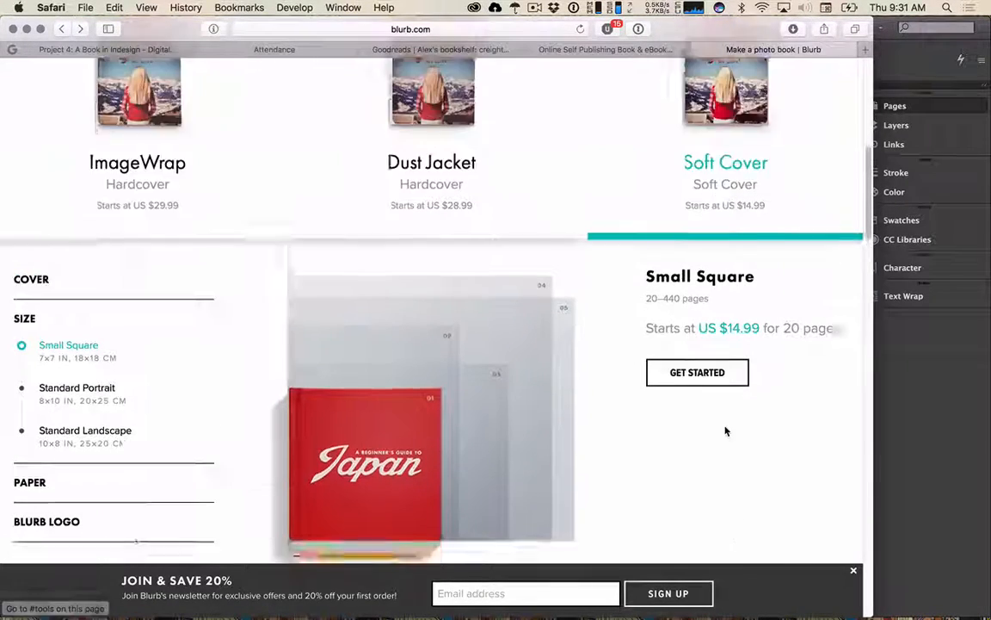
- Look through Blurb's free tools, including BookWright, the Adobe InDesign plug-in and PDF to Book, and the getting-started help
{"action": "scroll", "coordinate": [697, 429], "scroll_direction": "down", "scroll_amount": 10}
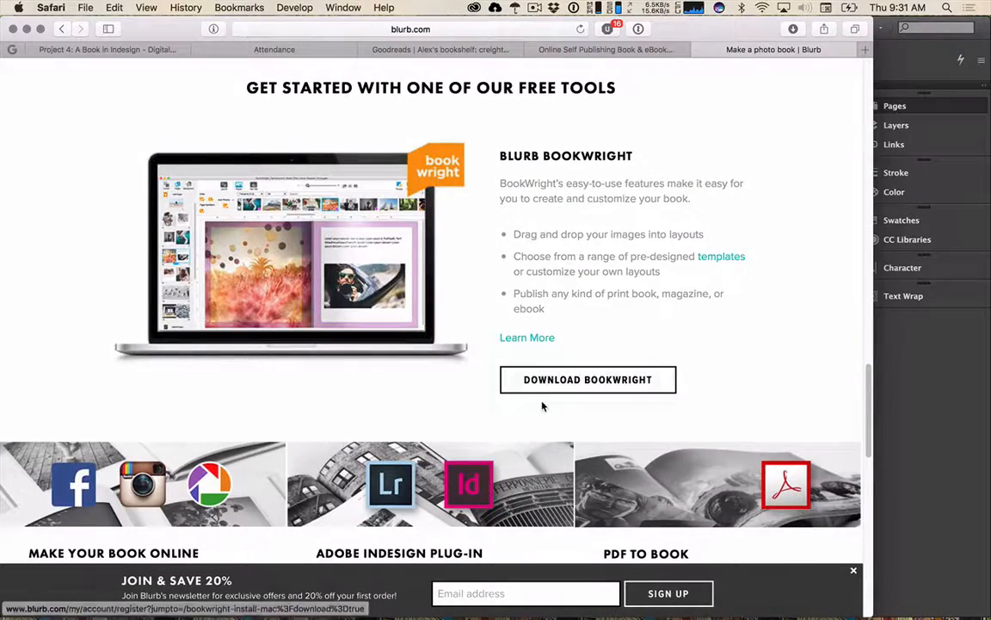
{"action": "scroll", "coordinate": [442, 445], "scroll_direction": "down", "scroll_amount": 3}
{"action": "scroll", "coordinate": [442, 445], "scroll_direction": "down", "scroll_amount": 1}
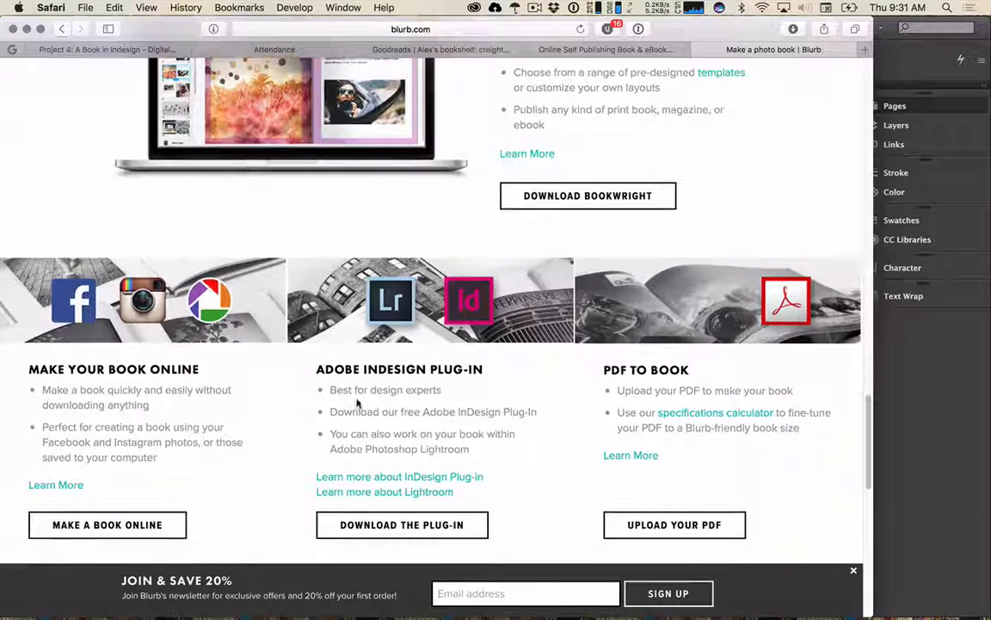
{"action": "scroll", "coordinate": [413, 503], "scroll_direction": "down", "scroll_amount": 5}
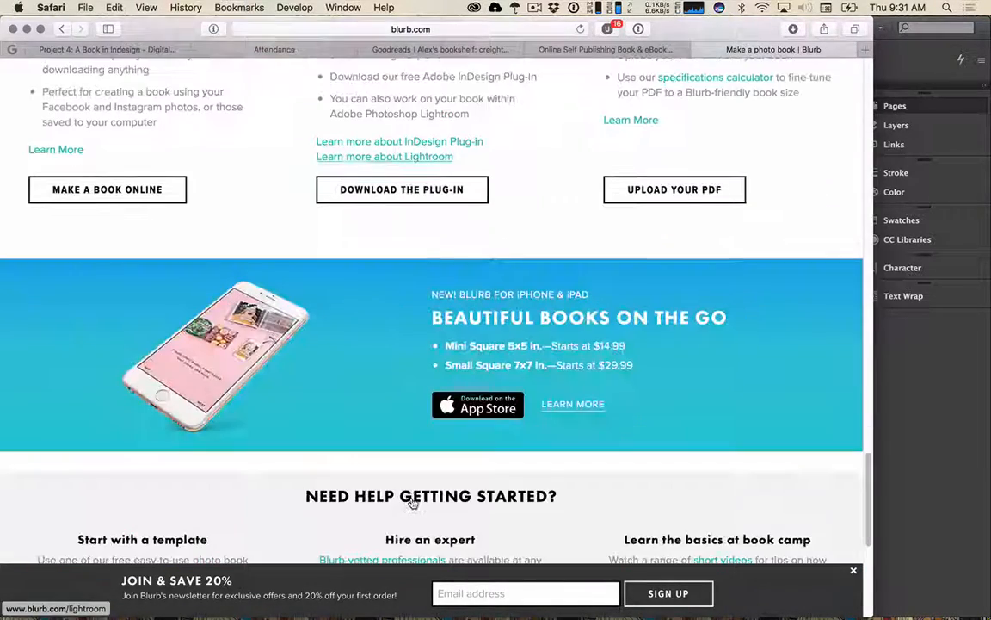
{"action": "scroll", "coordinate": [413, 500], "scroll_direction": "down", "scroll_amount": 2}
{"action": "scroll", "coordinate": [413, 493], "scroll_direction": "down", "scroll_amount": 5}
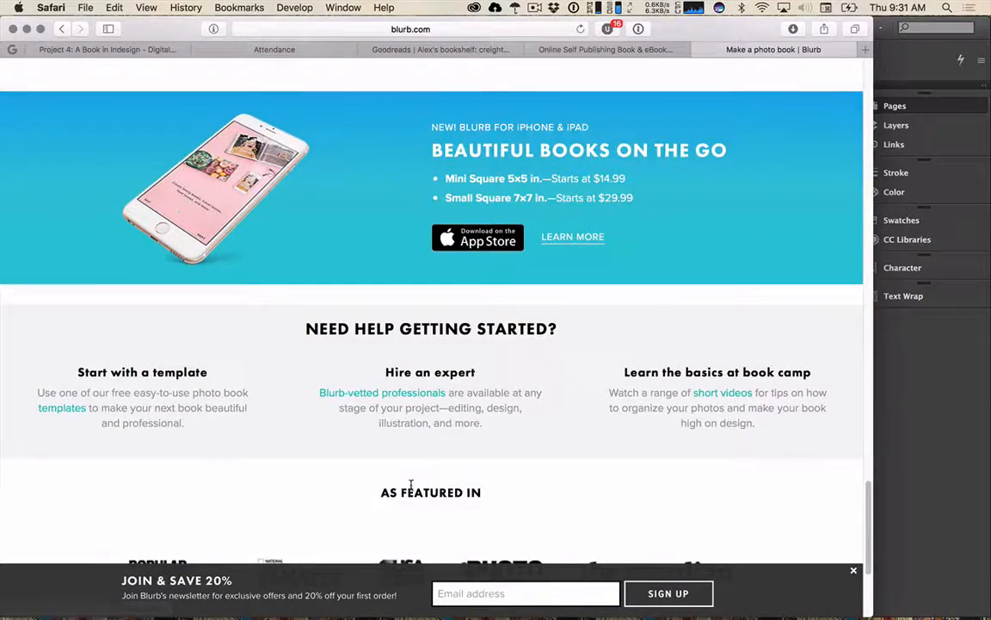
{"action": "scroll", "coordinate": [413, 490], "scroll_direction": "up", "scroll_amount": 12}
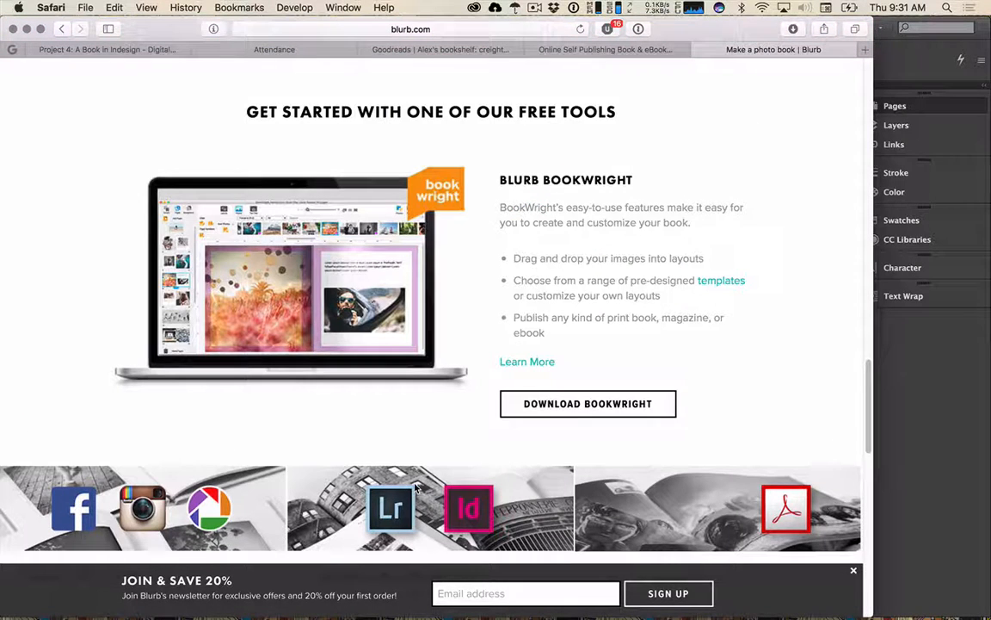
- Search the web for "blurb page margins" in a new tab and try the Blurb BookWright Guide result
{"action": "key", "text": "super+t"}
{"action": "type", "text": "blurb page mar"}
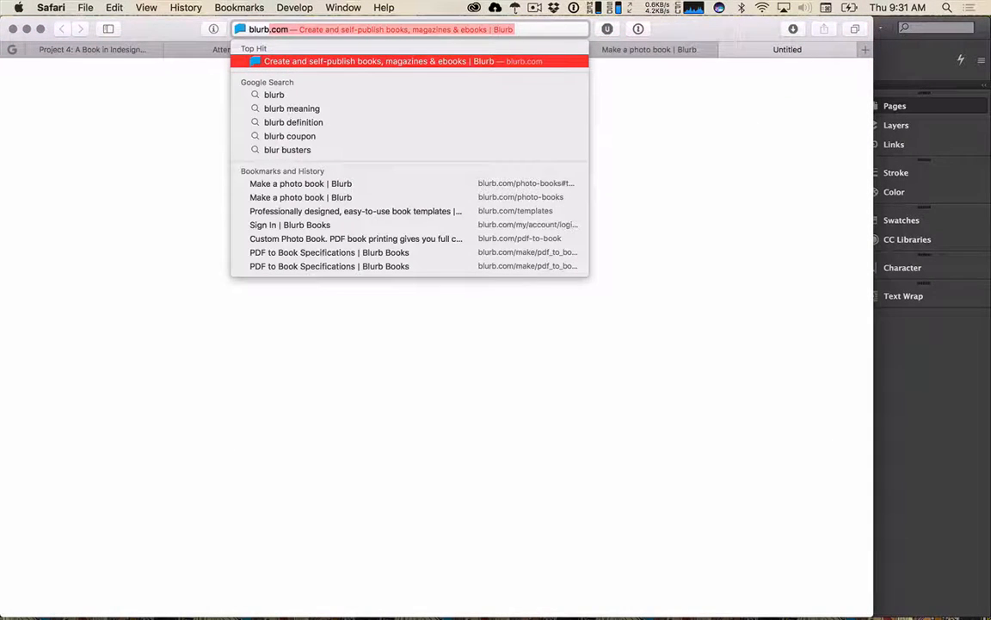
{"action": "type", "text": "gins"}
{"action": "key", "text": "Return"}
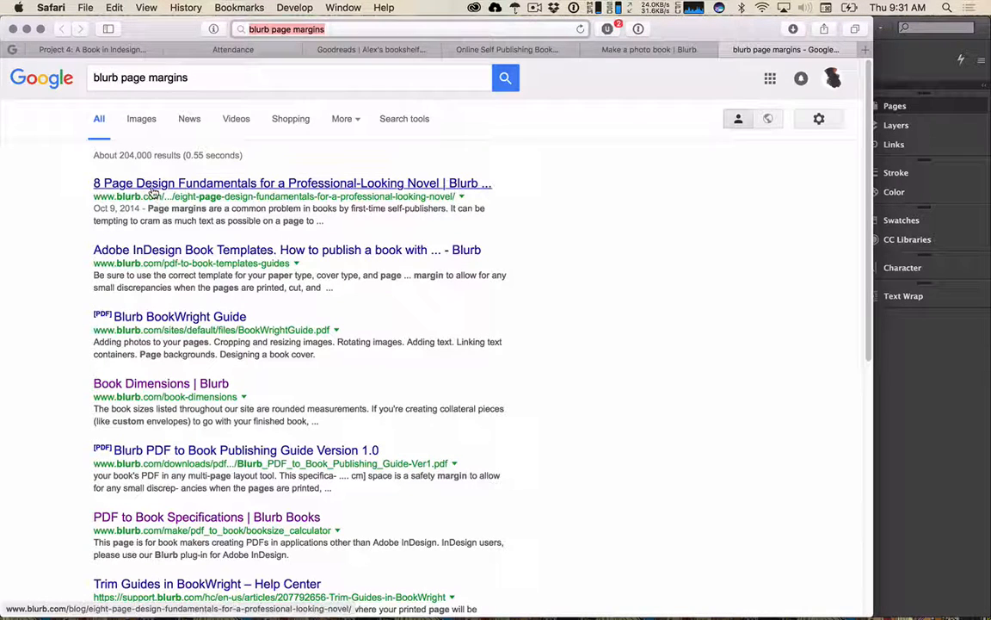
{"action": "left_click", "coordinate": [176, 316]}
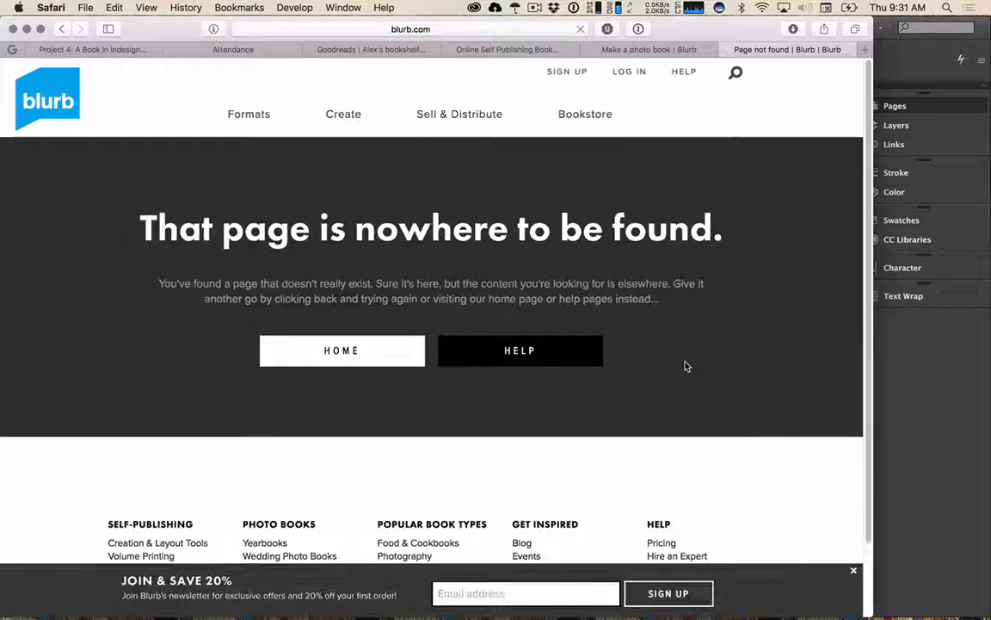
{"action": "left_click", "coordinate": [74, 29]}
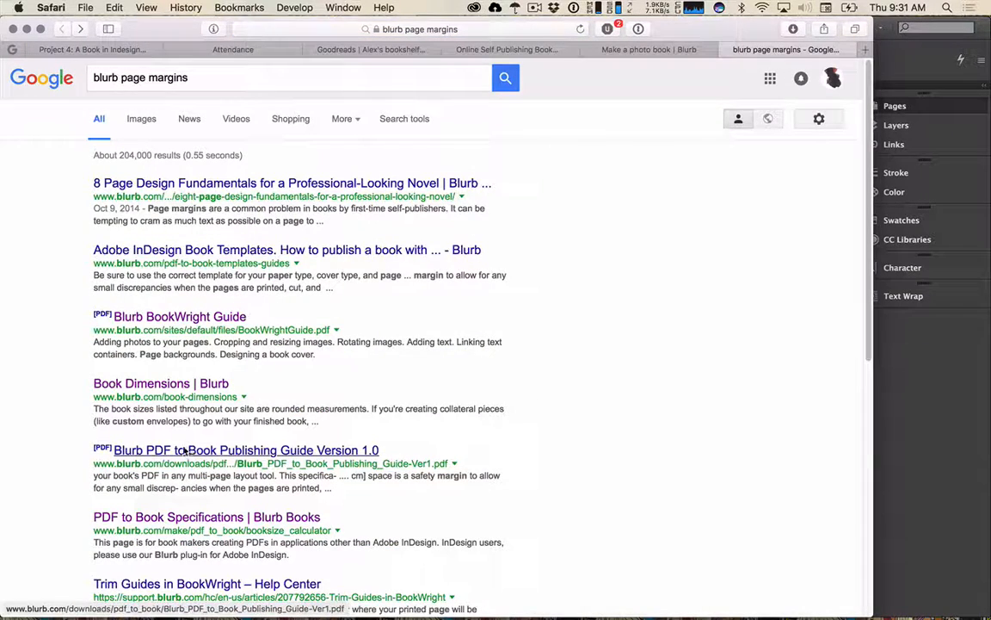
- Open the Blurb PDF to Book Publishing Guide Version 1.0 and find the word "margin" in it
{"action": "left_click", "coordinate": [189, 451]}
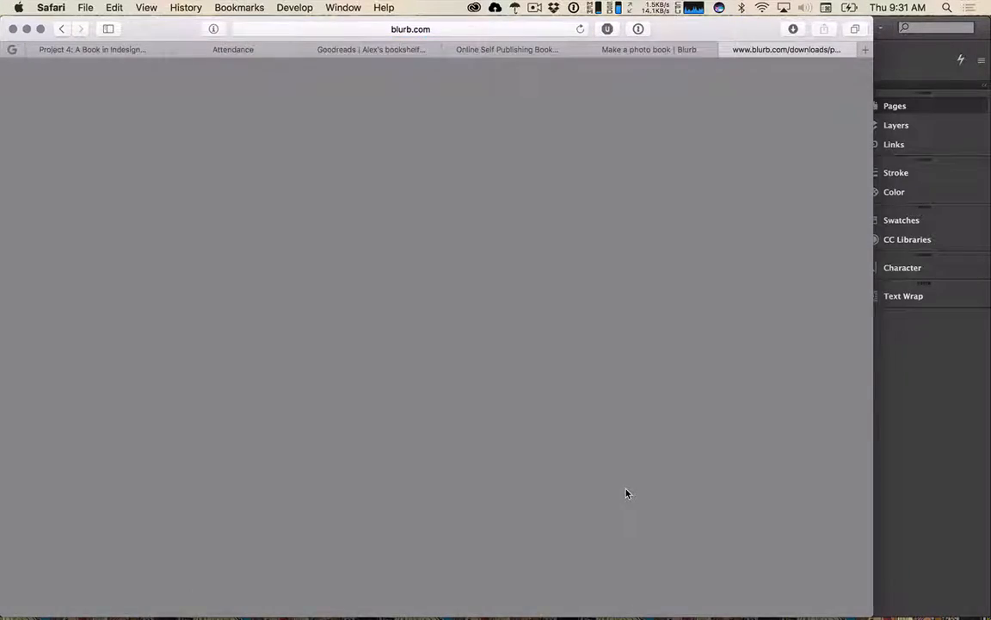
{"action": "scroll", "coordinate": [625, 489], "scroll_direction": "down", "scroll_amount": 5}
{"action": "scroll", "coordinate": [625, 487], "scroll_direction": "down", "scroll_amount": 8}
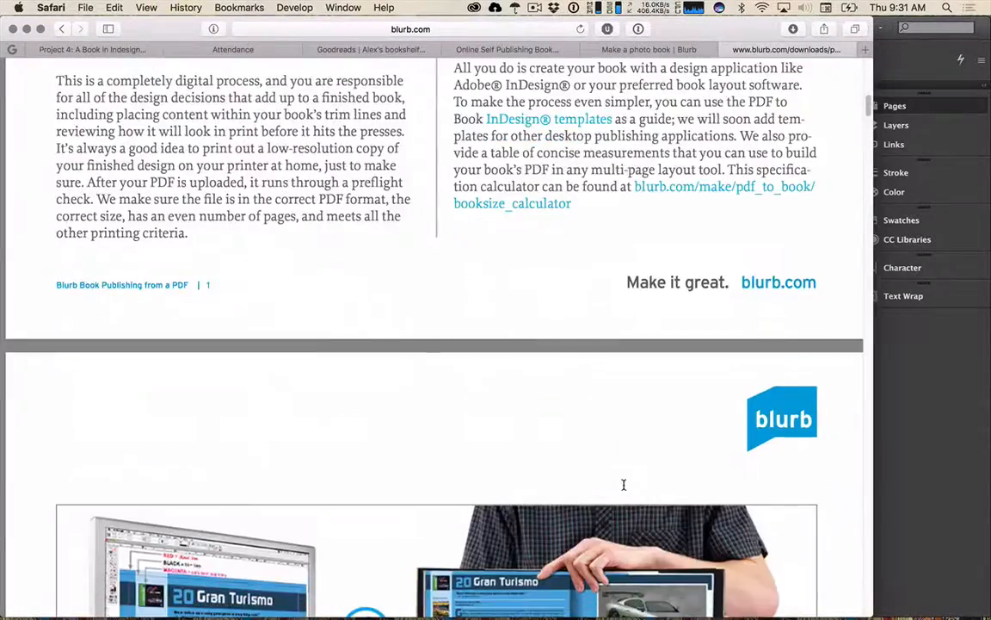
{"action": "key", "text": "super+f"}
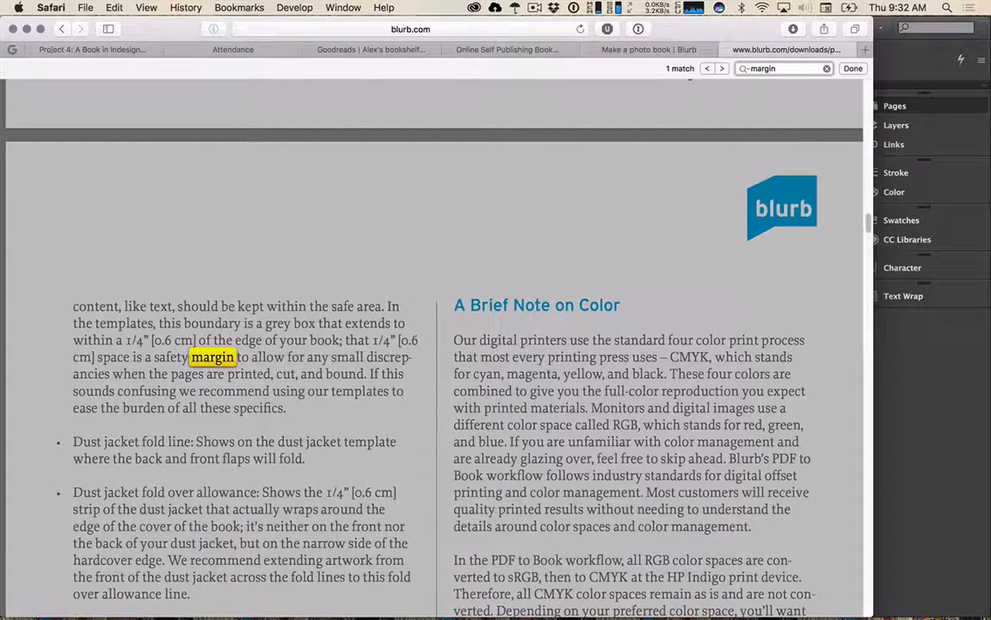
{"action": "left_click", "coordinate": [250, 356]}
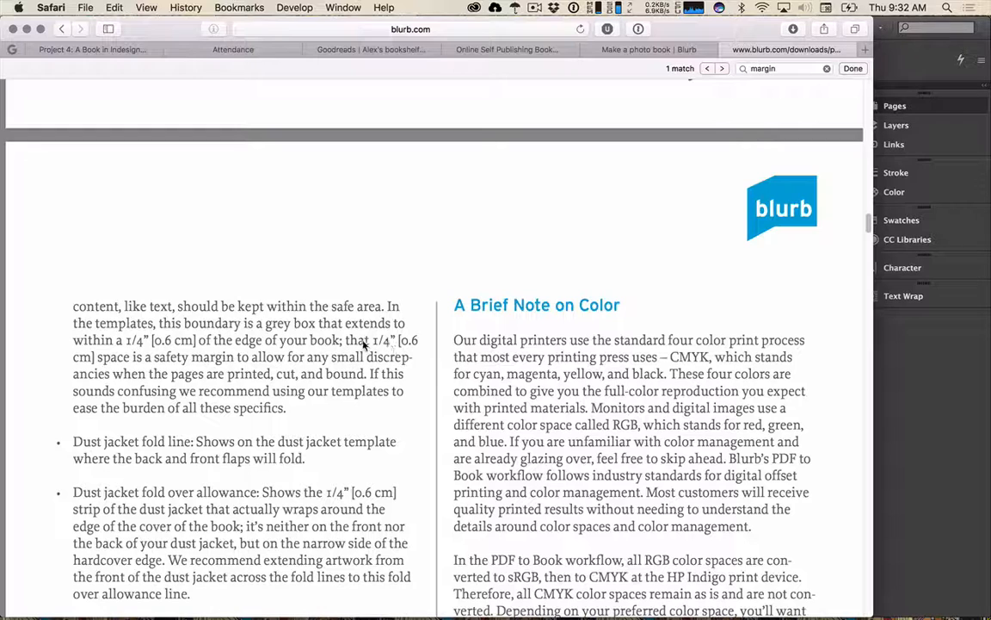
- Switch to InDesign, reveal the bleed and slug settings, and create the new document with the current settings
{"action": "key", "text": "super+Tab"}
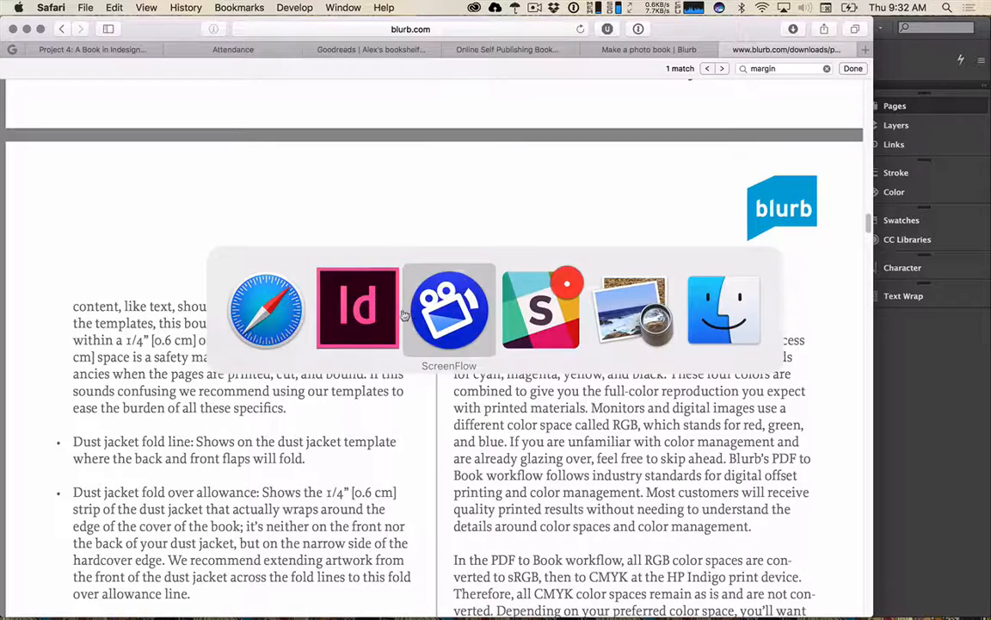
{"action": "left_click", "coordinate": [358, 288]}
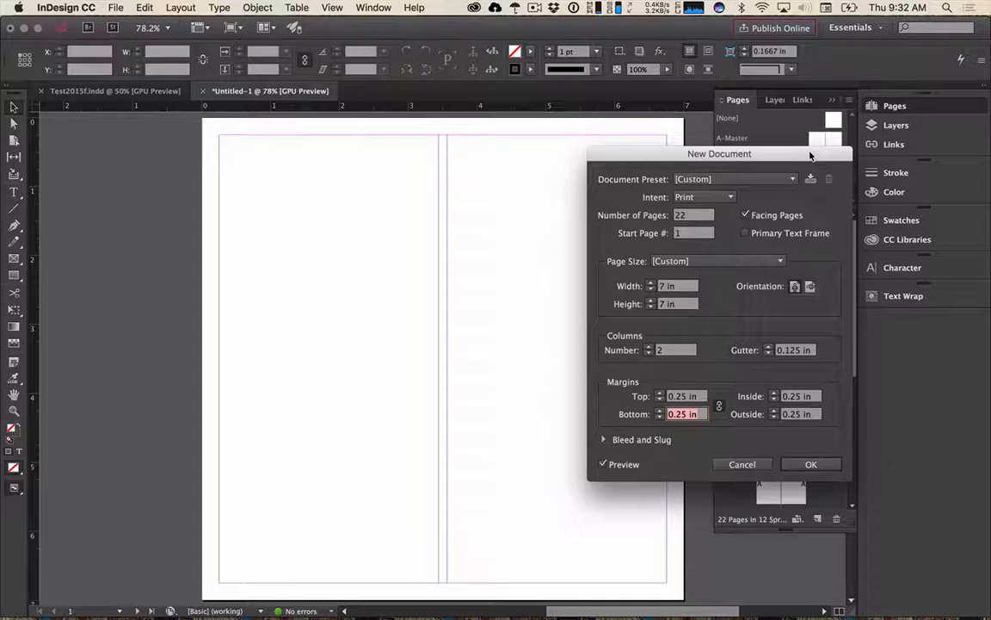
{"action": "left_click_drag", "start_coordinate": [812, 154], "coordinate": [825, 144]}
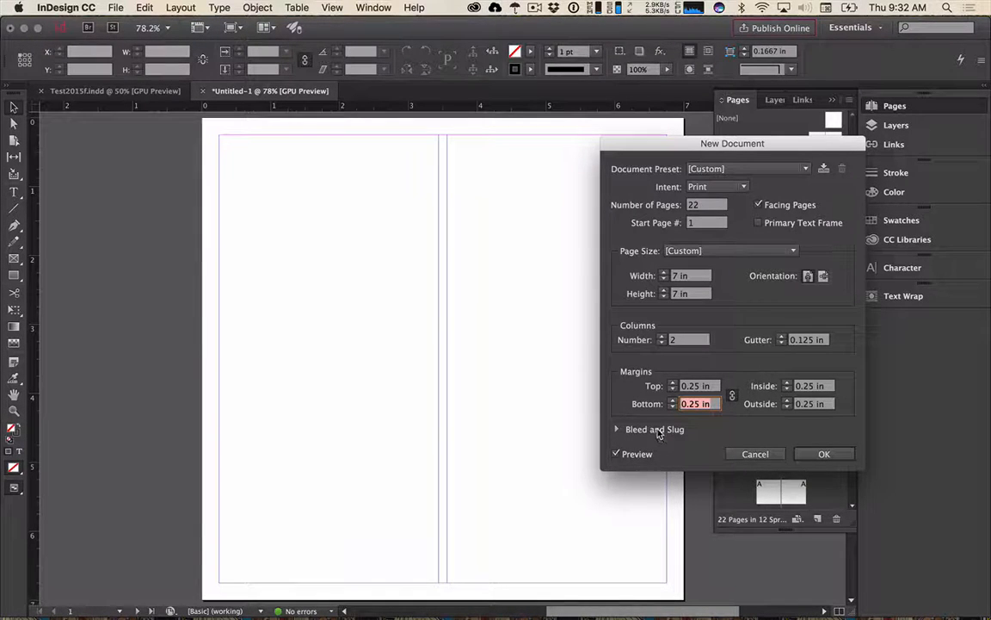
{"action": "left_click", "coordinate": [614, 430]}
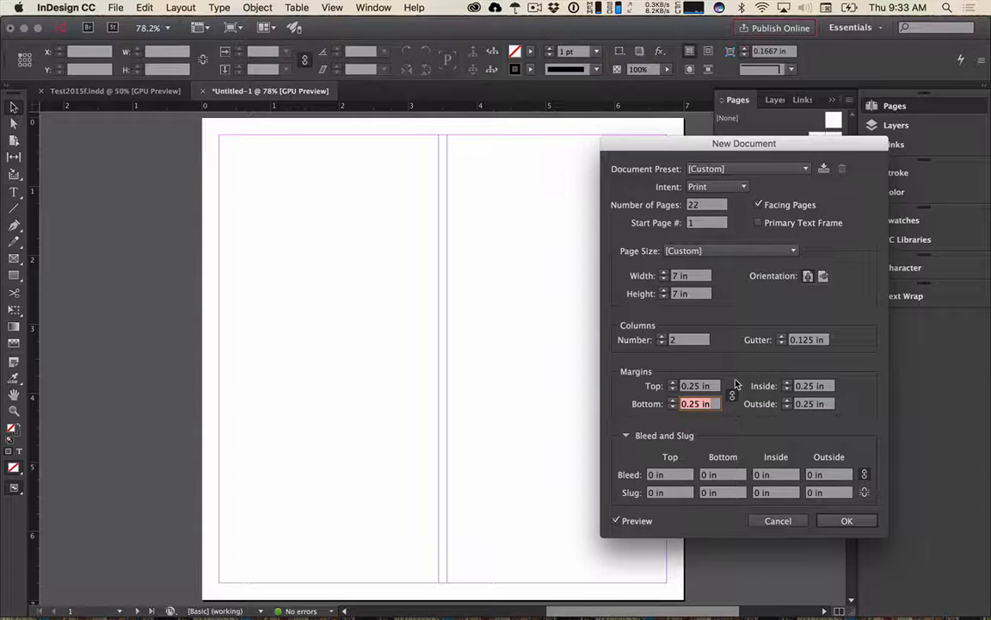
{"action": "left_click", "coordinate": [848, 522]}
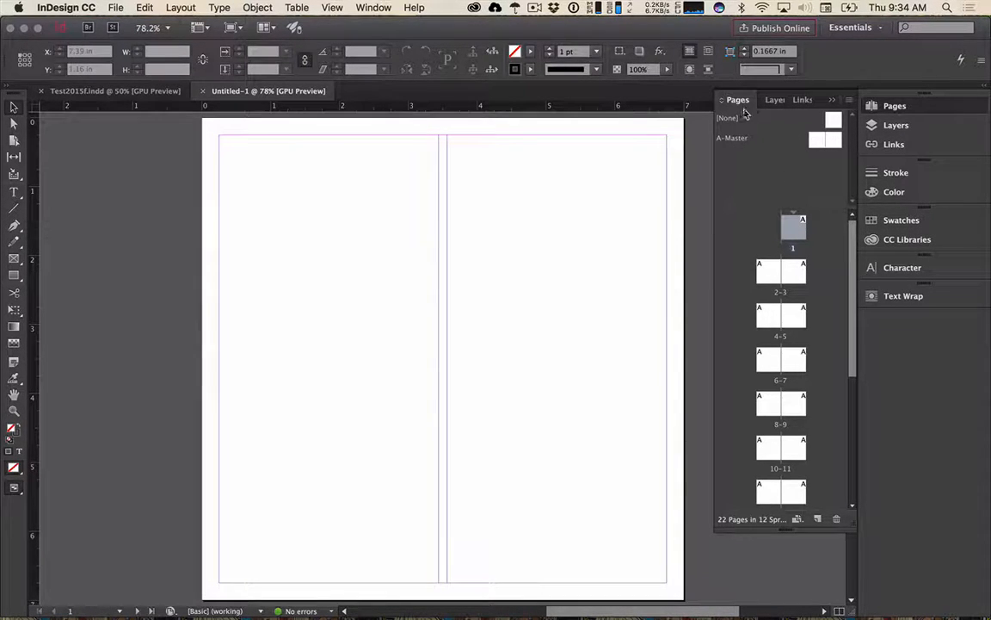
- Lengthen the Pages panel, shrink its master pages area, and look through the page thumbnails to page 22
{"action": "left_click_drag", "start_coordinate": [789, 530], "coordinate": [788, 607]}
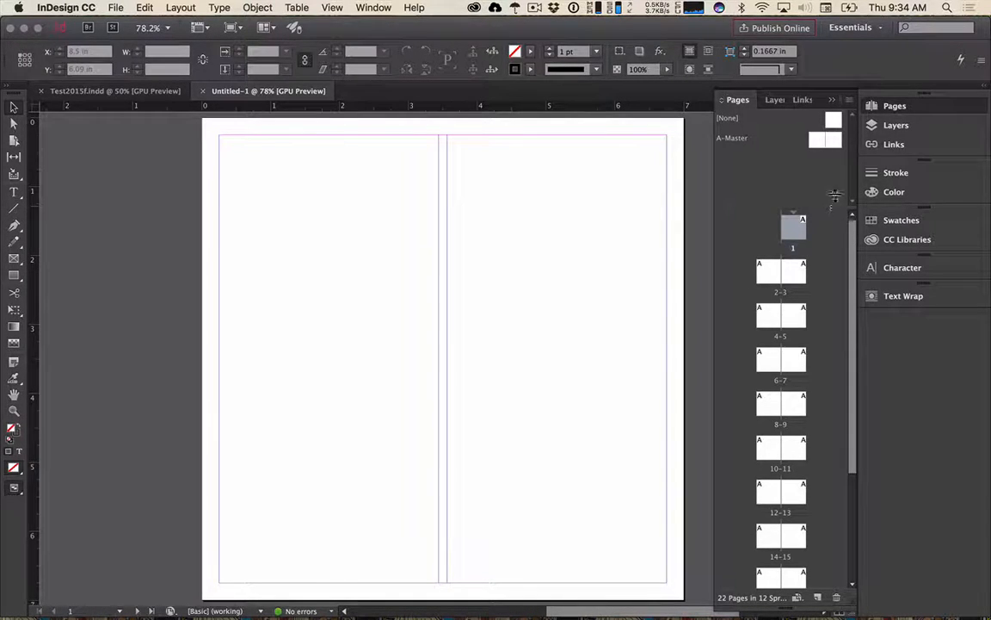
{"action": "left_click_drag", "start_coordinate": [835, 211], "coordinate": [828, 160]}
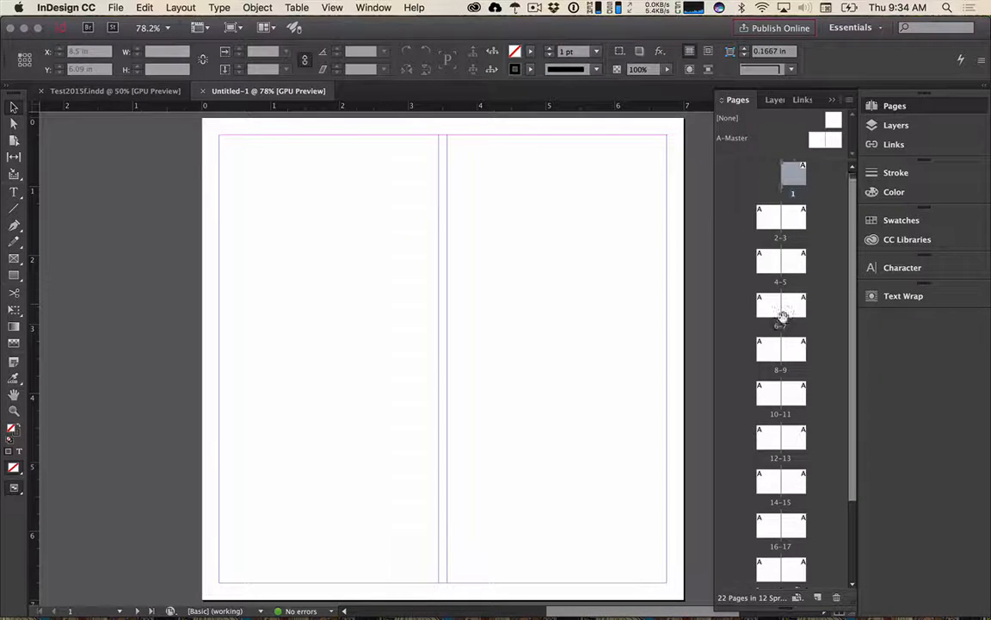
{"action": "scroll", "coordinate": [788, 353], "scroll_direction": "down", "scroll_amount": 3}
{"action": "scroll", "coordinate": [787, 357], "scroll_direction": "down", "scroll_amount": 1}
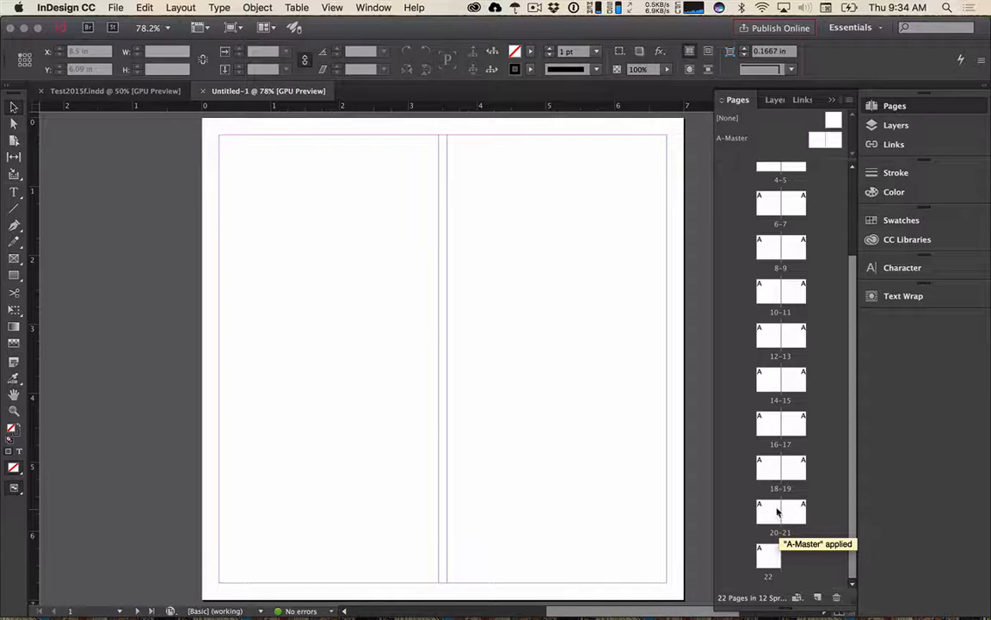
{"action": "scroll", "coordinate": [779, 515], "scroll_direction": "up", "scroll_amount": 3}
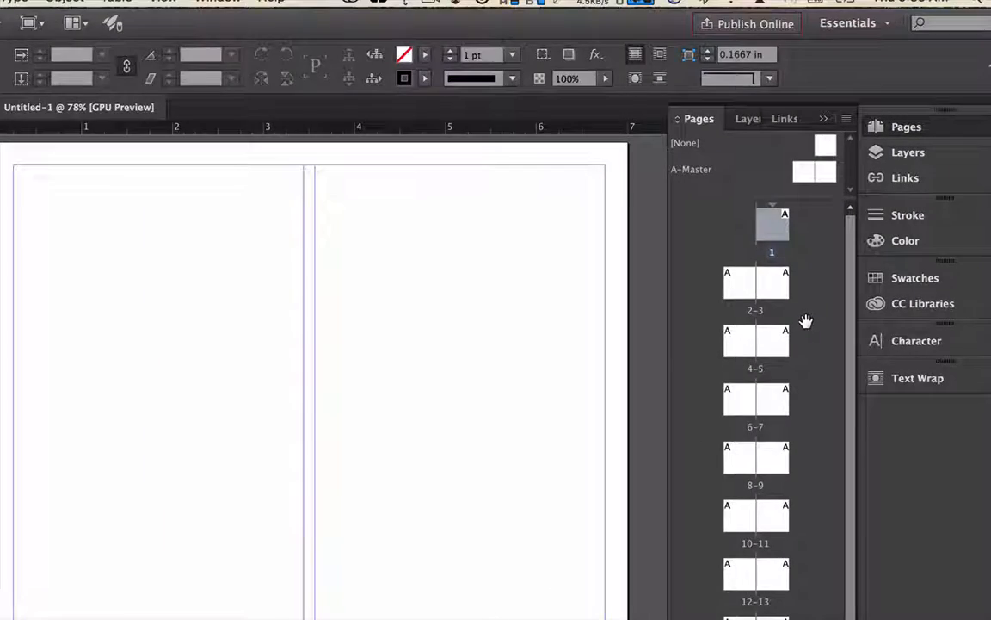
- View the document's layers and links, and return to the page thumbnails
{"action": "left_click", "coordinate": [749, 119]}
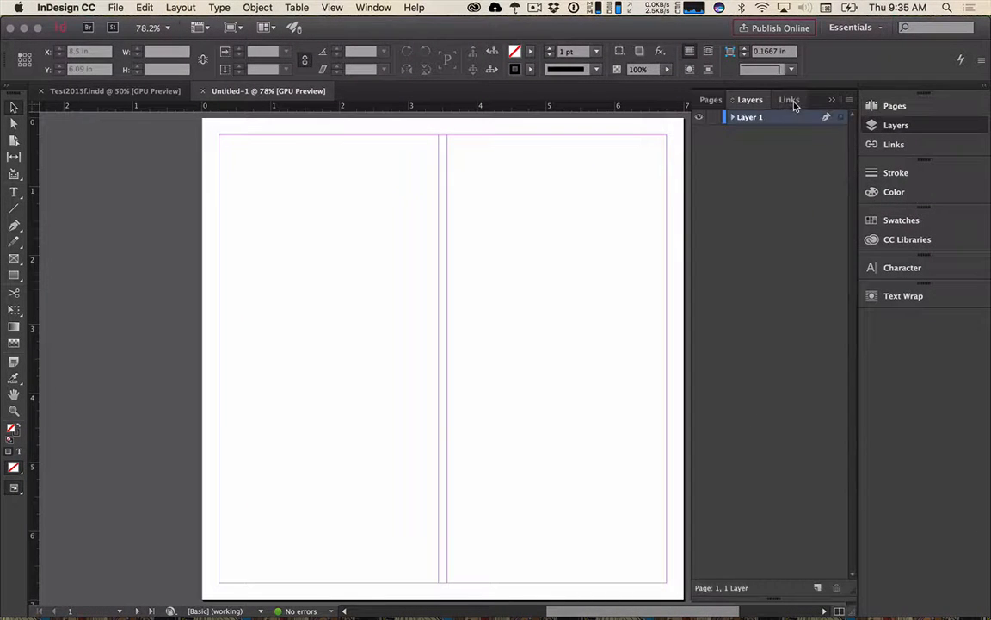
{"action": "left_click", "coordinate": [792, 100]}
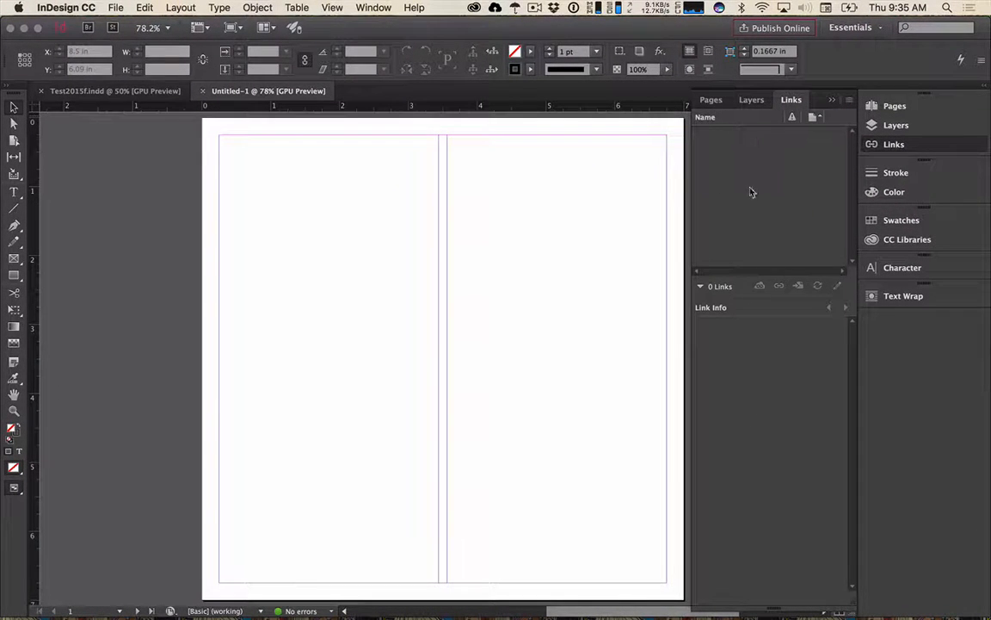
{"action": "left_click", "coordinate": [709, 99]}
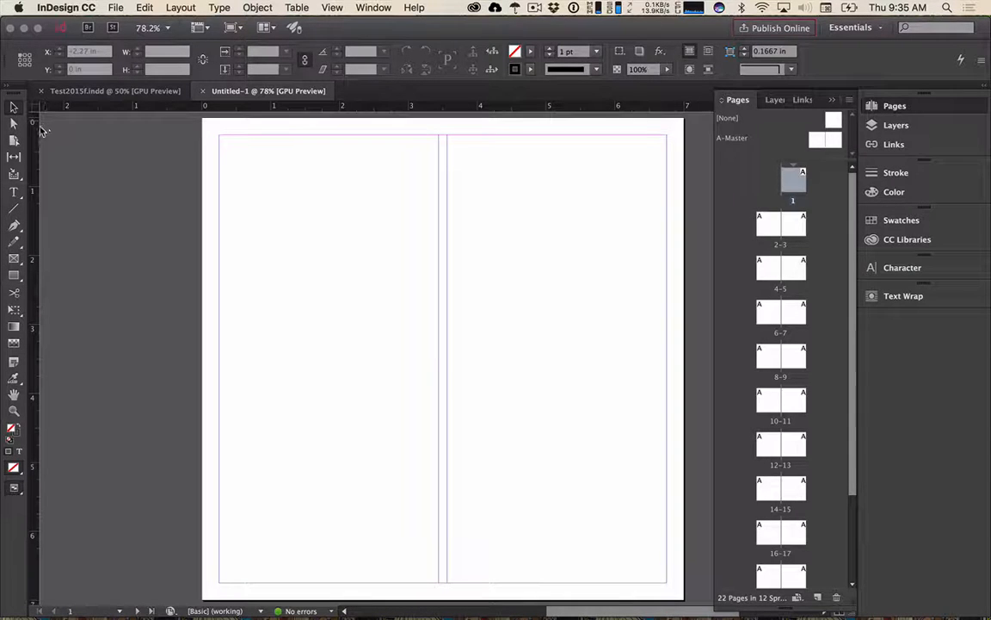
- View the options of the Page, Gap and Content Collector tools, and the Type tool's character and paragraph formatting options
{"action": "left_click", "coordinate": [14, 139]}
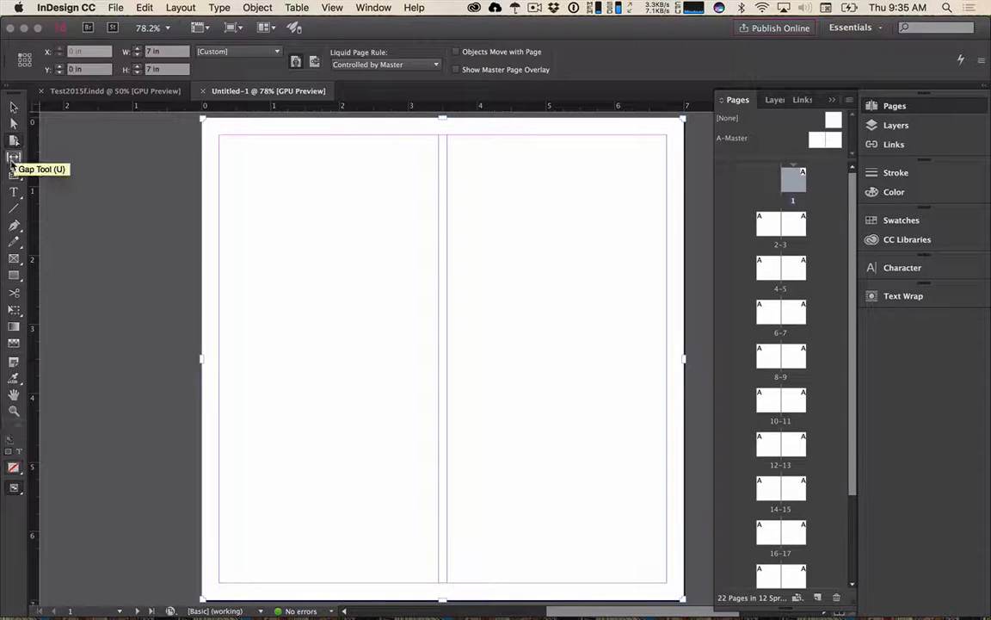
{"action": "left_click", "coordinate": [13, 158]}
{"action": "left_click", "coordinate": [14, 173]}
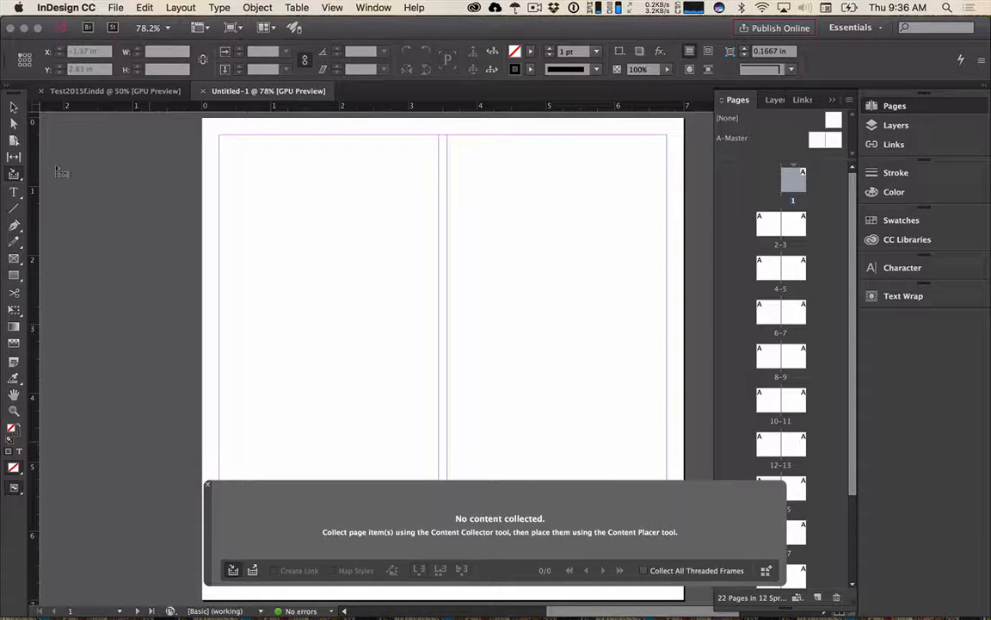
{"action": "left_click", "coordinate": [14, 191]}
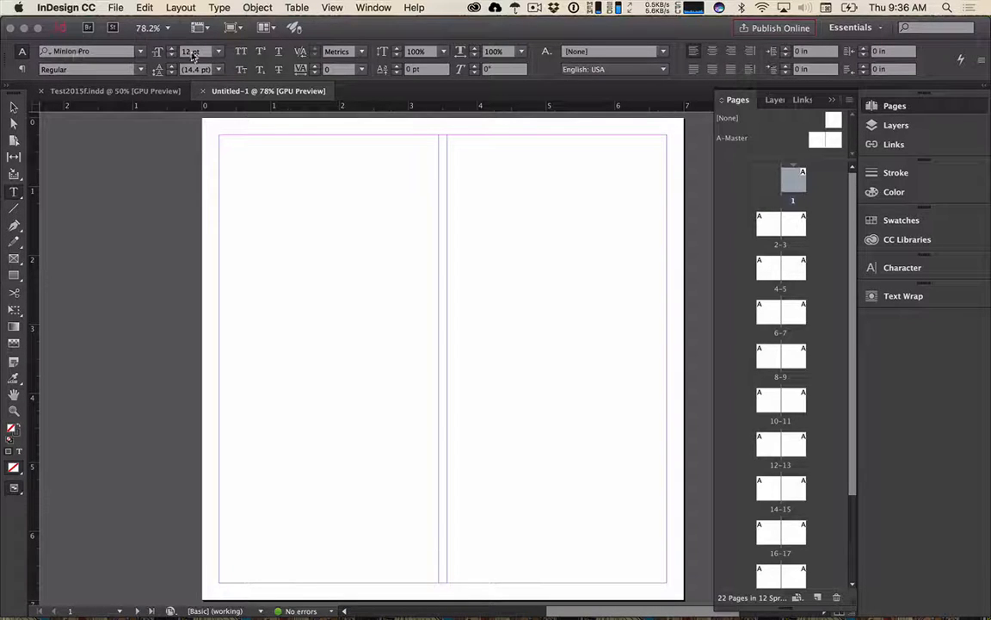
{"action": "left_click", "coordinate": [21, 71]}
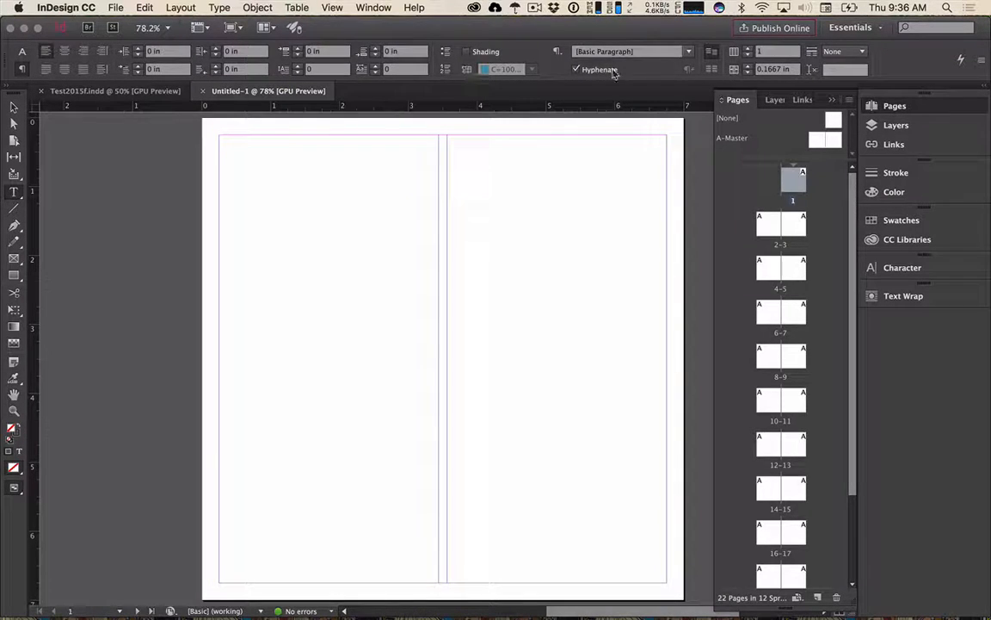
- View the Type tool's paragraph style choices and character formatting options, ending on the paragraph formatting options
{"action": "left_click", "coordinate": [688, 52]}
{"action": "left_click", "coordinate": [544, 55]}
{"action": "left_click", "coordinate": [714, 53]}
{"action": "left_click", "coordinate": [20, 53]}
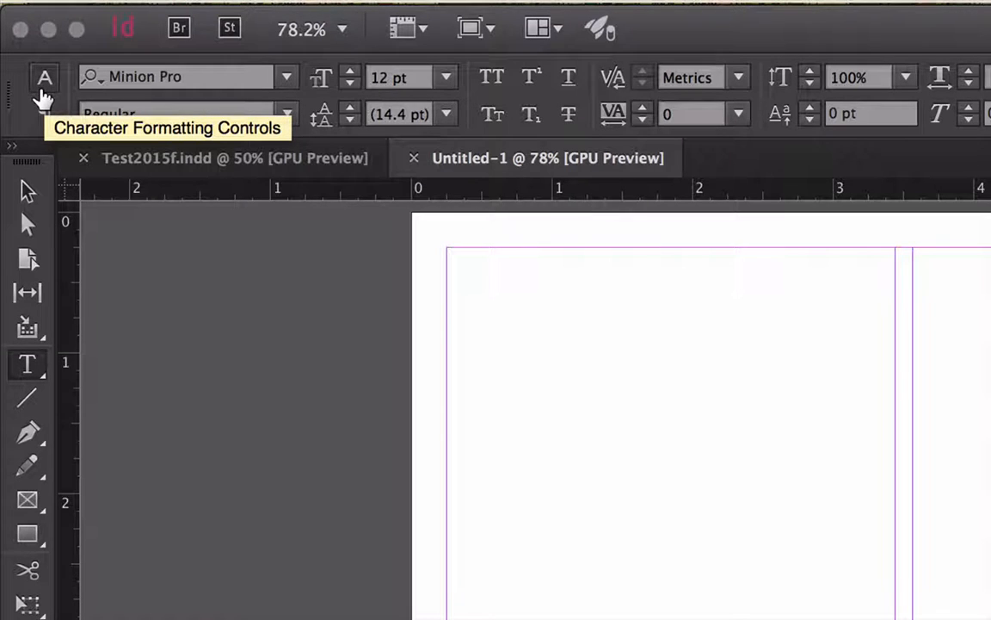
{"action": "left_click", "coordinate": [43, 115]}
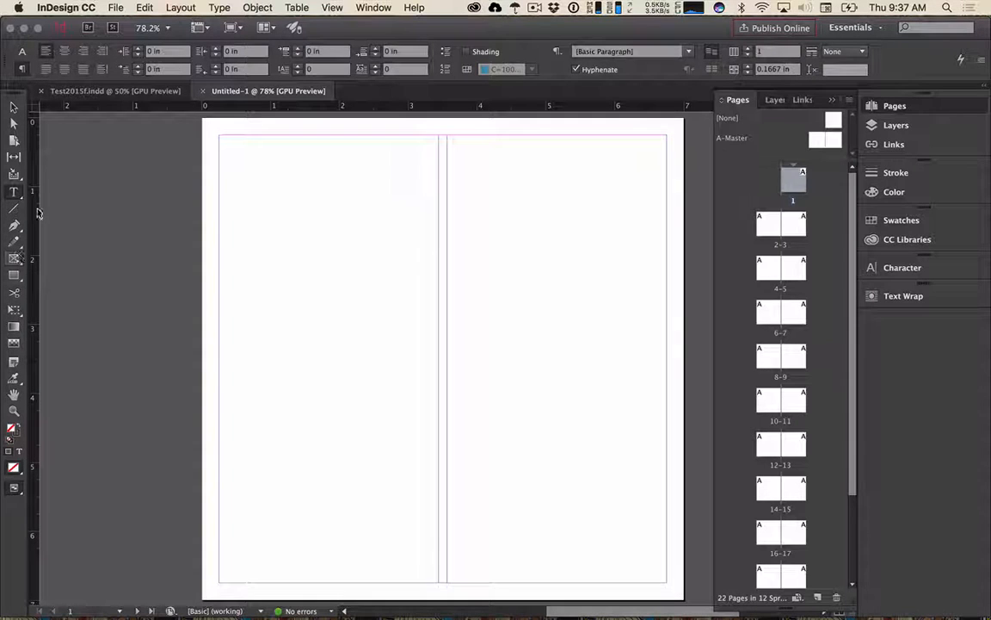
- Place the astrid-gorilla image from the Pictures folder on page 1, spanning both columns from the top margin, about 6.52 × 4.88 in
{"action": "left_click", "coordinate": [114, 7]}
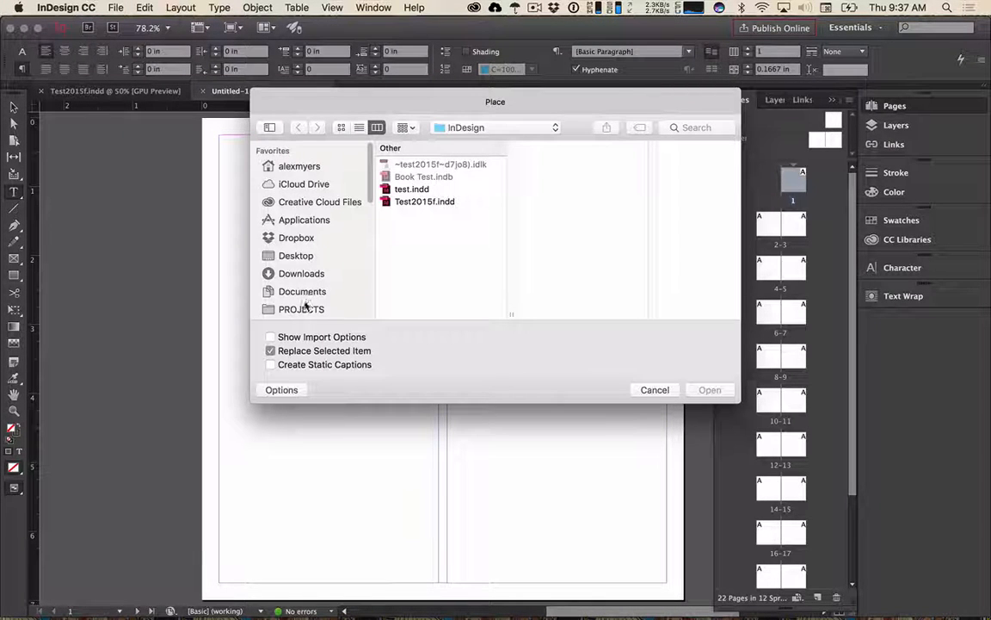
{"action": "left_click", "coordinate": [313, 293]}
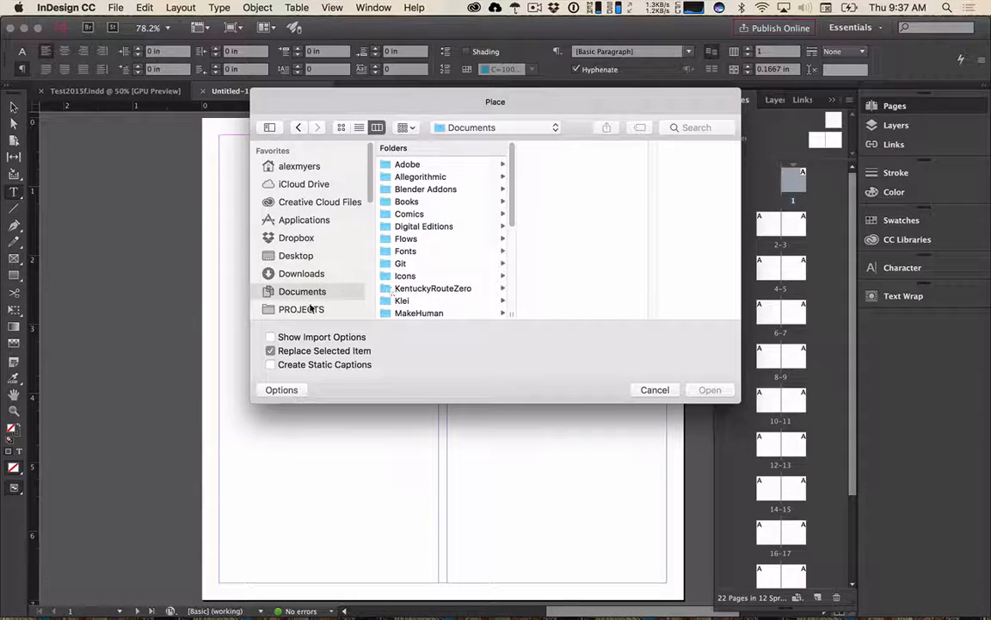
{"action": "left_click", "coordinate": [309, 308]}
{"action": "scroll", "coordinate": [322, 284], "scroll_direction": "down", "scroll_amount": 4}
{"action": "left_click", "coordinate": [344, 257]}
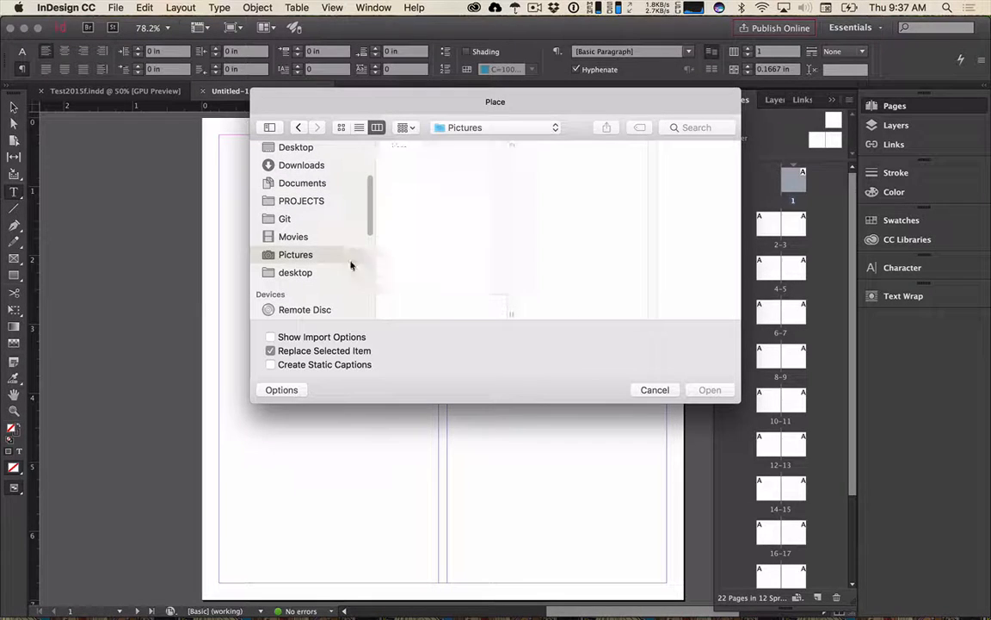
{"action": "left_click", "coordinate": [402, 259]}
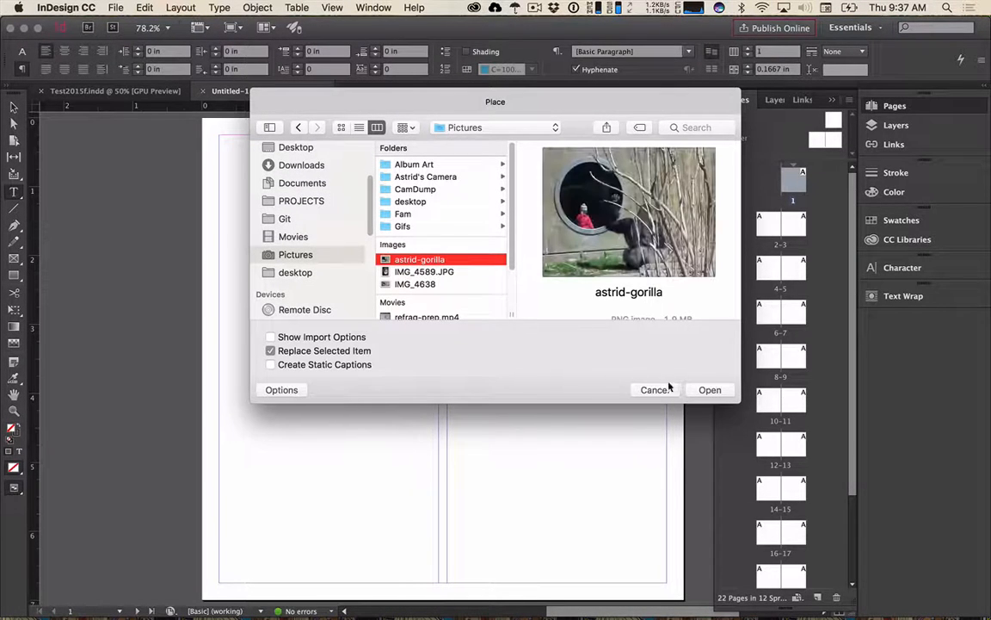
{"action": "left_click", "coordinate": [710, 390]}
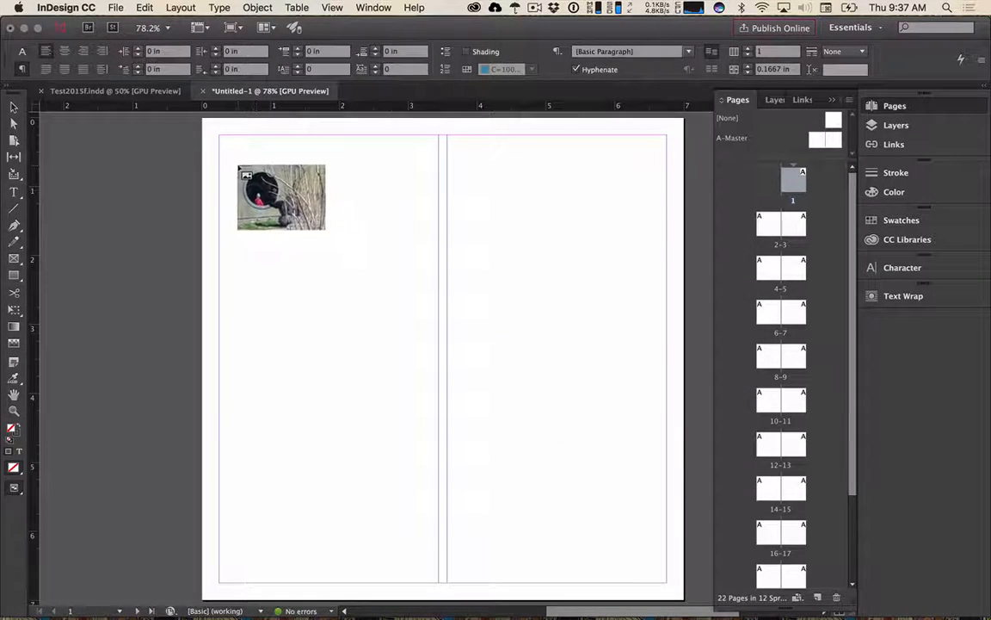
{"action": "left_click_drag", "start_coordinate": [220, 136], "coordinate": [444, 471]}
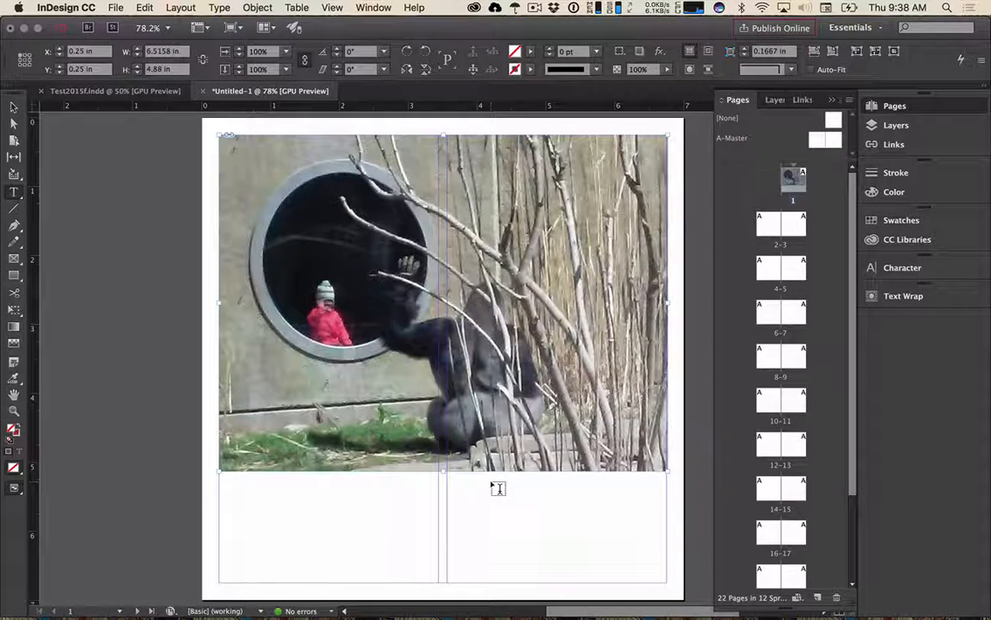
- Inspect the placed image's frame and content up close, try moving the frame past the page margin, and undo the move
{"action": "key", "text": "v"}
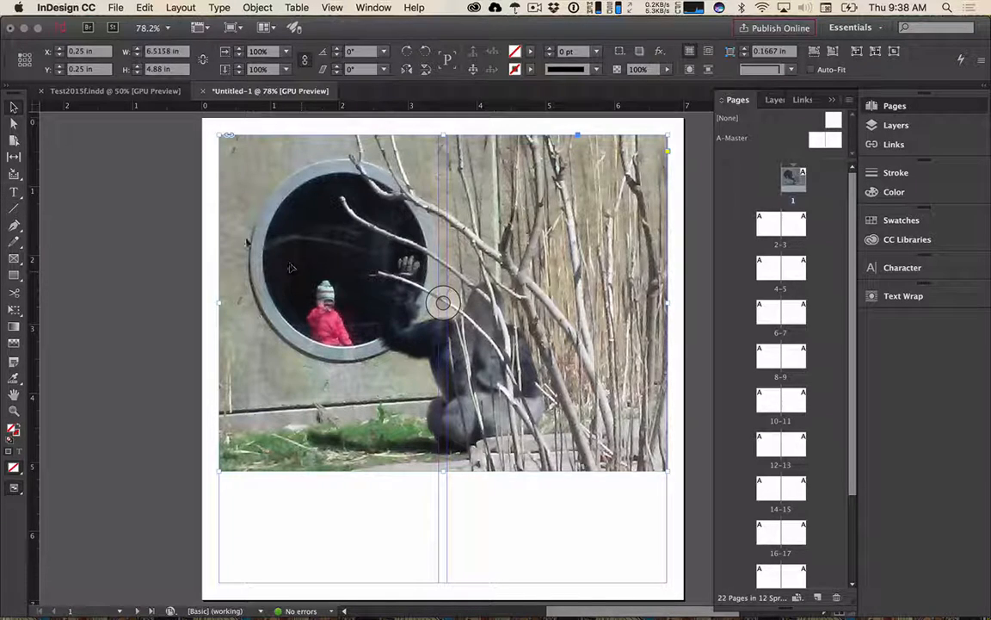
{"action": "scroll", "coordinate": [229, 130], "scroll_direction": "up", "scroll_amount": 7}
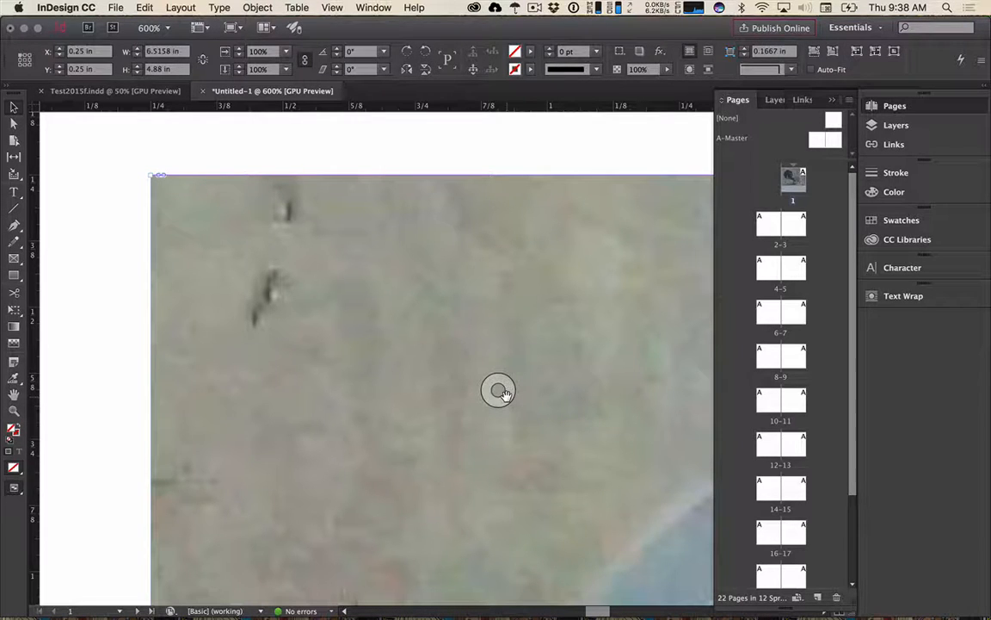
{"action": "double_click", "coordinate": [207, 243]}
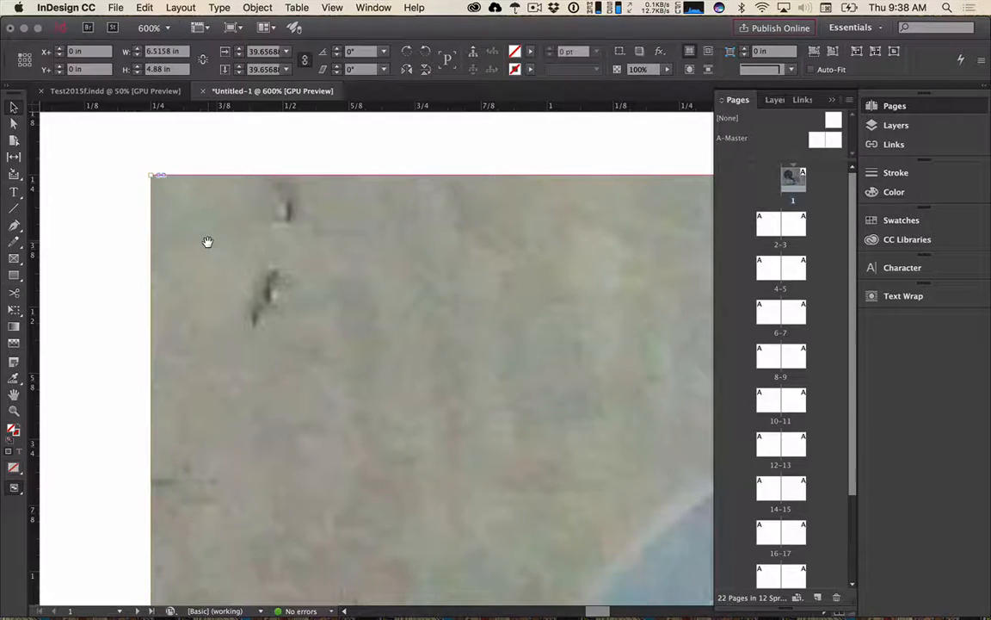
{"action": "scroll", "coordinate": [429, 399], "scroll_direction": "down", "scroll_amount": 3}
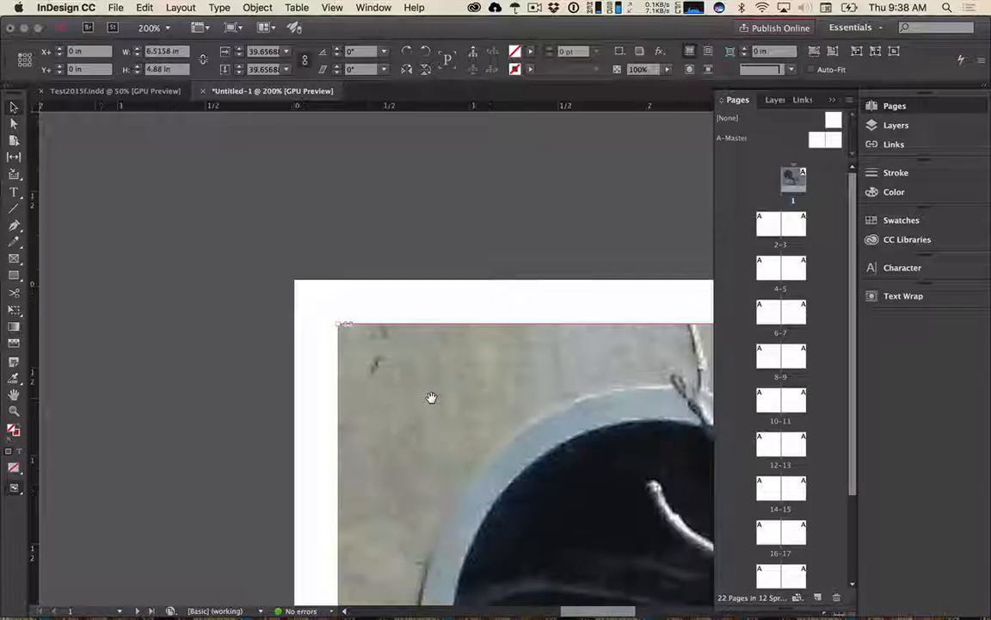
{"action": "left_click_drag", "start_coordinate": [616, 523], "coordinate": [410, 279]}
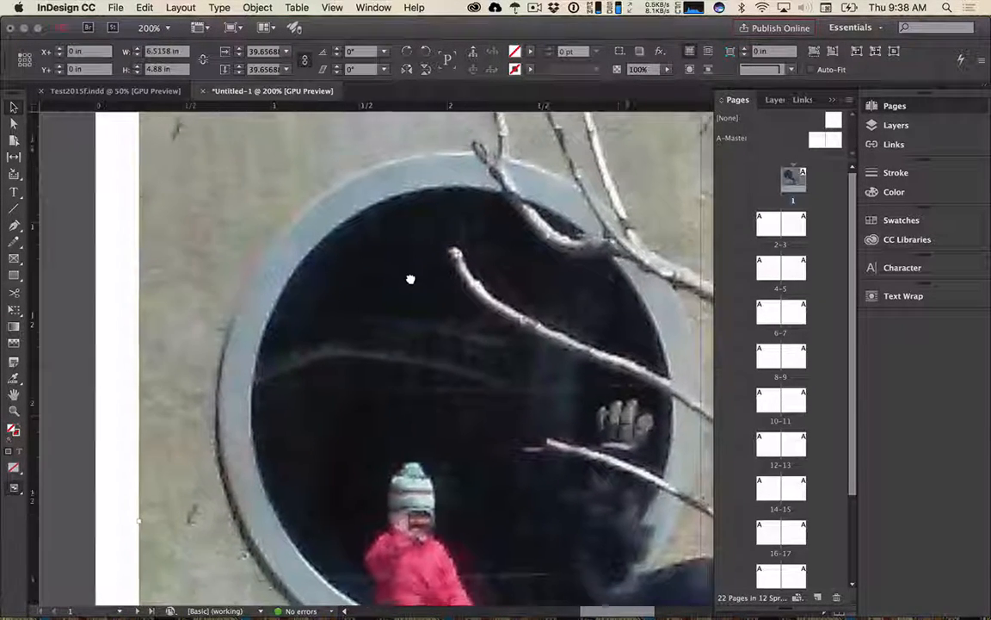
{"action": "scroll", "coordinate": [541, 387], "scroll_direction": "down", "scroll_amount": 1}
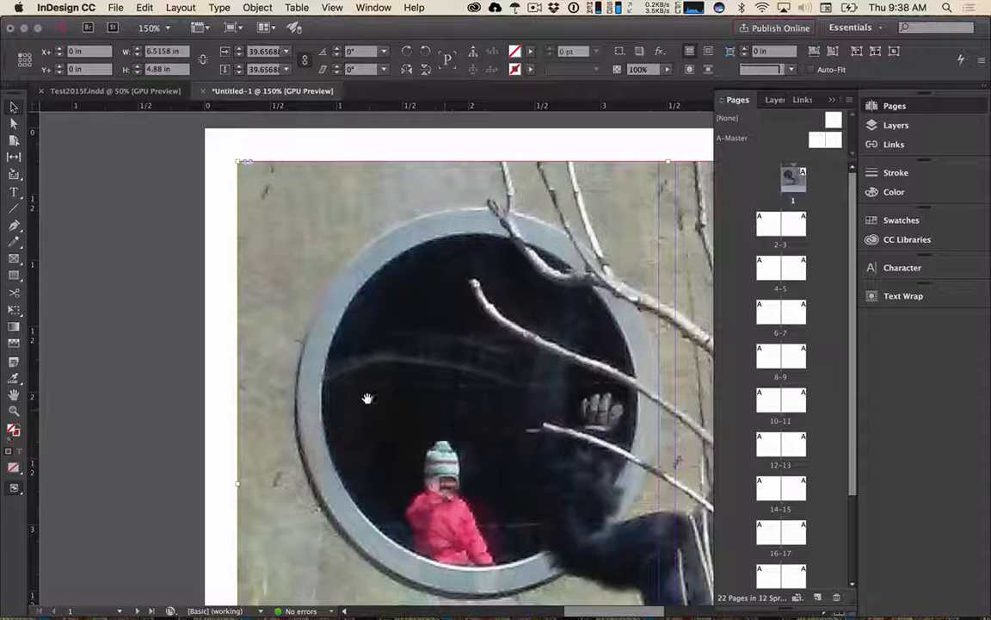
{"action": "left_click", "coordinate": [507, 397]}
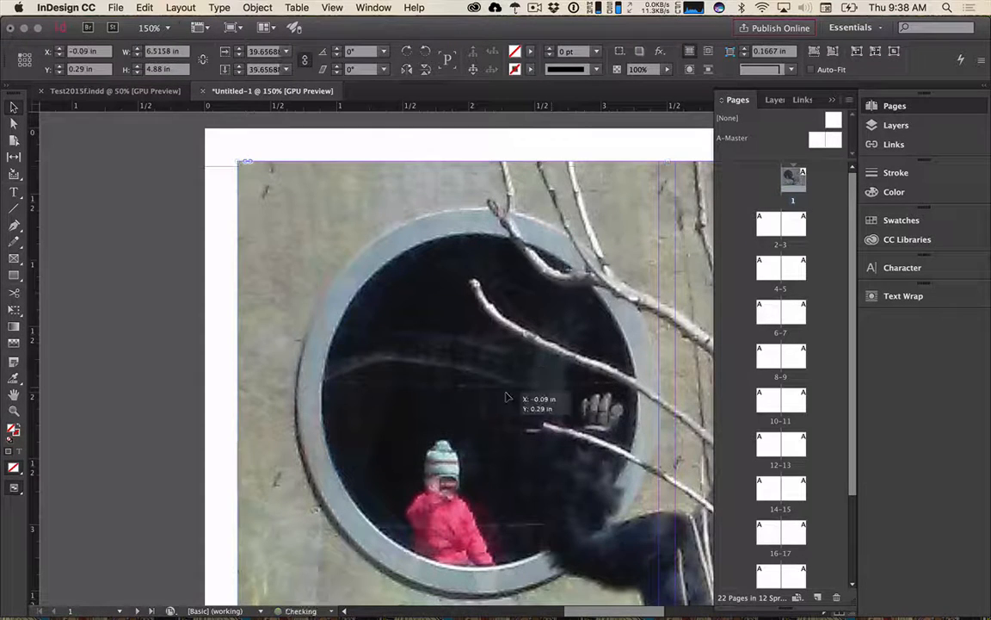
{"action": "left_click_drag", "start_coordinate": [506, 397], "coordinate": [501, 396]}
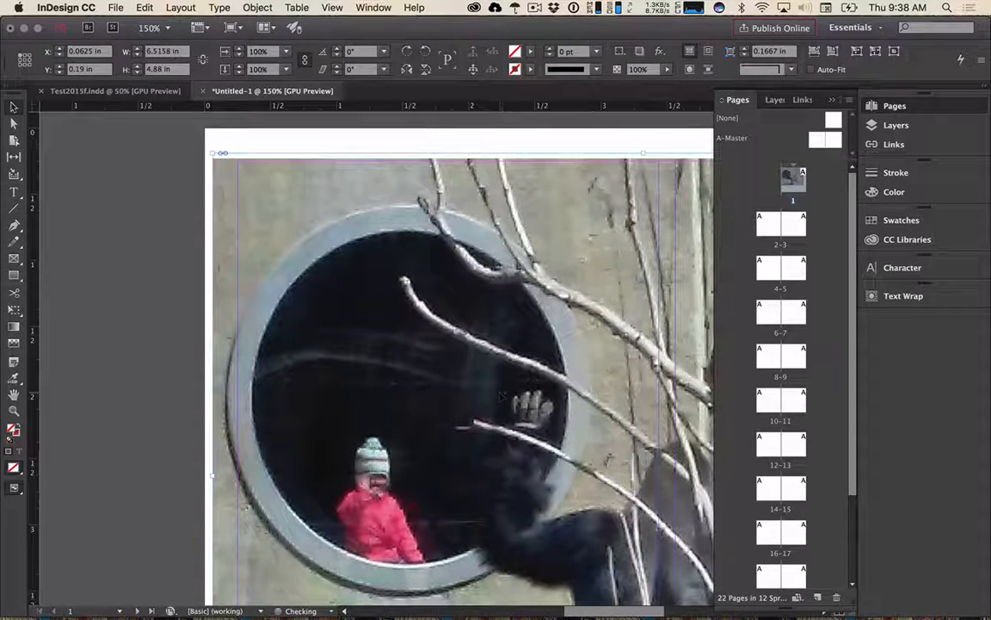
{"action": "left_click", "coordinate": [521, 395]}
{"action": "key", "text": "super+z"}
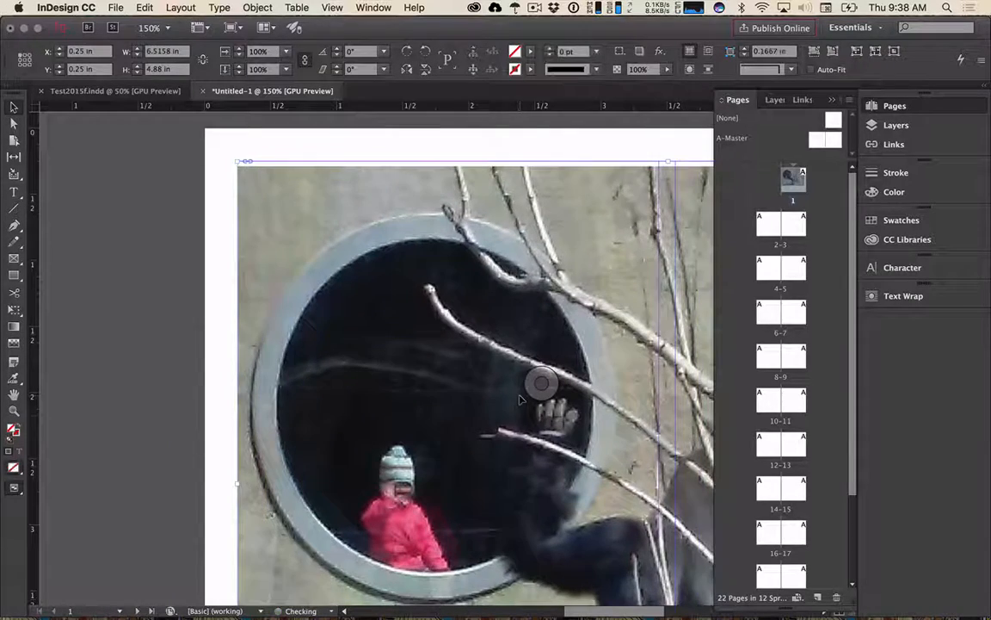
- Reposition the picture inside its frame with the content grabber, and undo the last shift
{"action": "left_click_drag", "start_coordinate": [519, 427], "coordinate": [409, 323]}
{"action": "key", "text": "super+minus"}
{"action": "key", "text": "super+minus"}
{"action": "key", "text": "super+minus"}
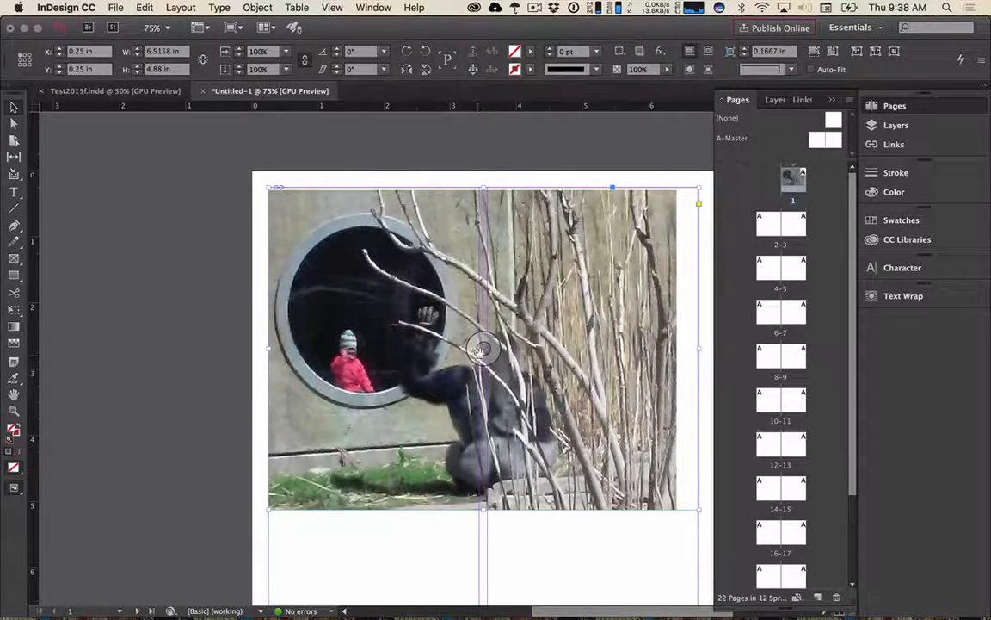
{"action": "left_click_drag", "start_coordinate": [485, 354], "coordinate": [475, 397]}
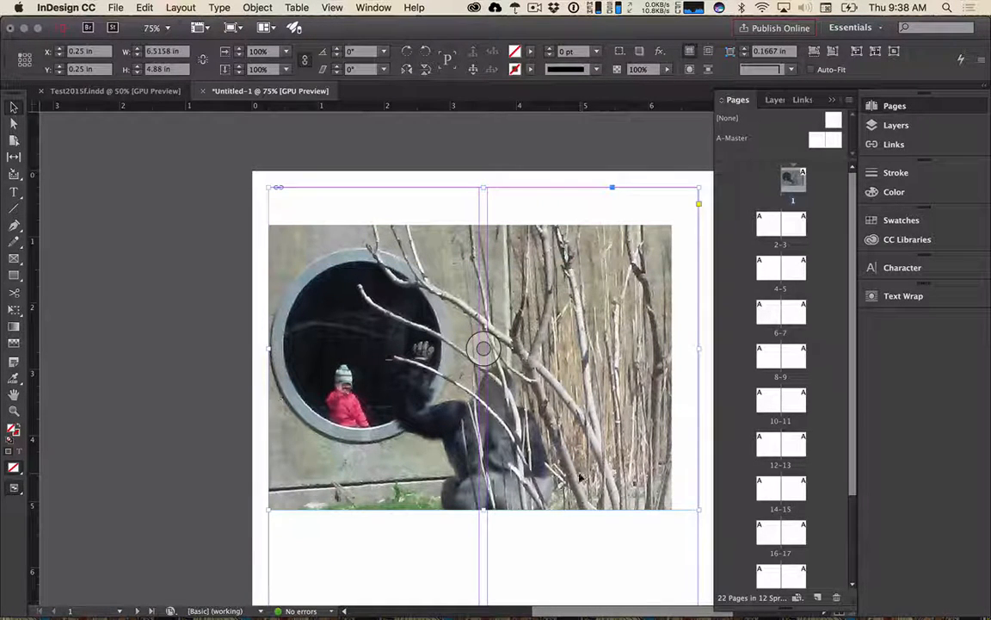
{"action": "left_click_drag", "start_coordinate": [494, 352], "coordinate": [521, 316]}
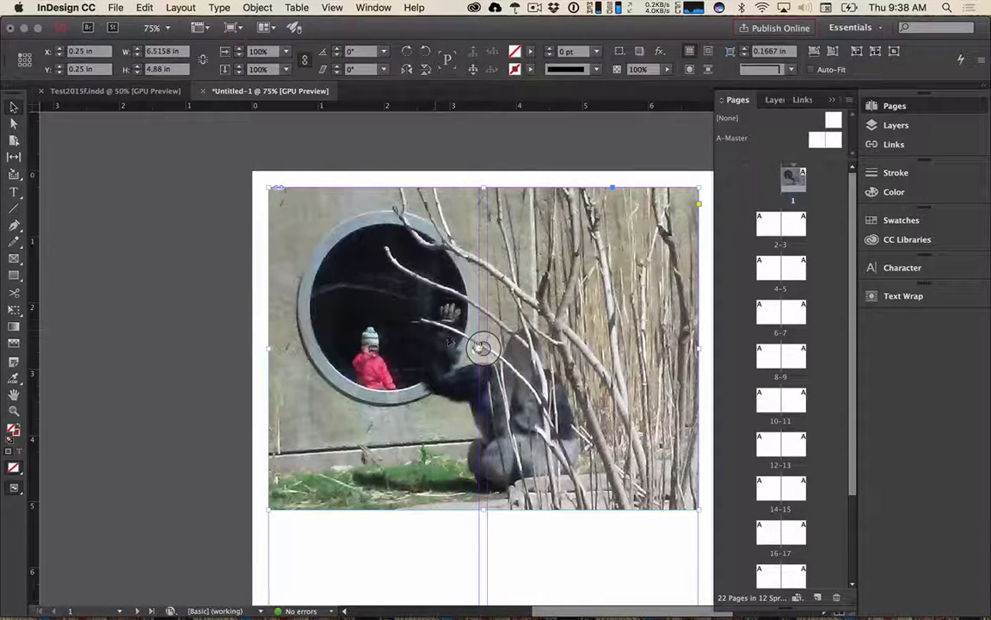
{"action": "key", "text": "super+z"}
- Enlarge the picture inside its frame to about 72.5% and reposition it within the frame
{"action": "double_click", "coordinate": [672, 224]}
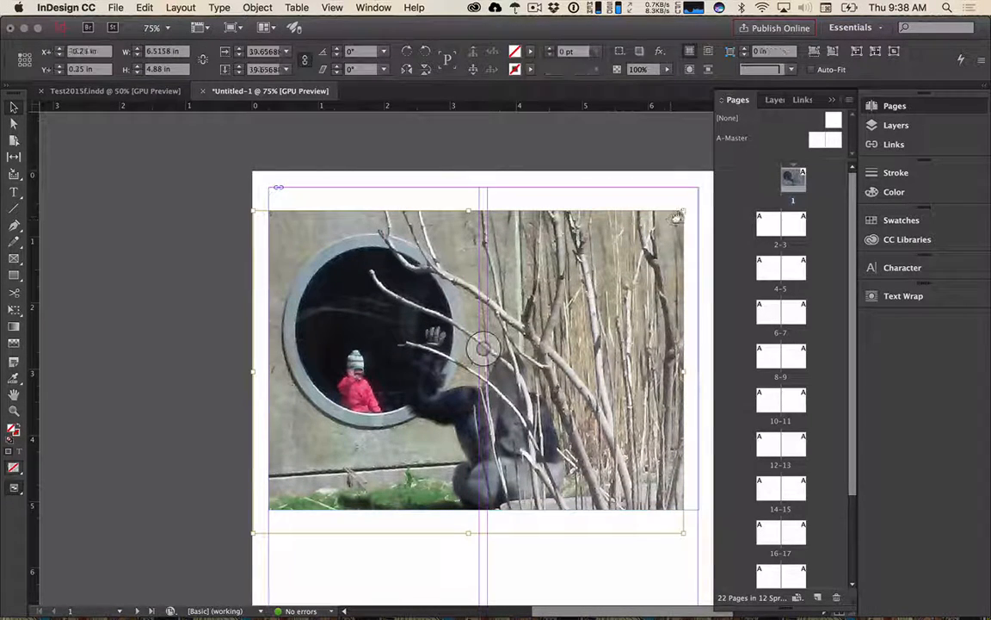
{"action": "left_click_drag", "start_coordinate": [685, 211], "coordinate": [861, 109]}
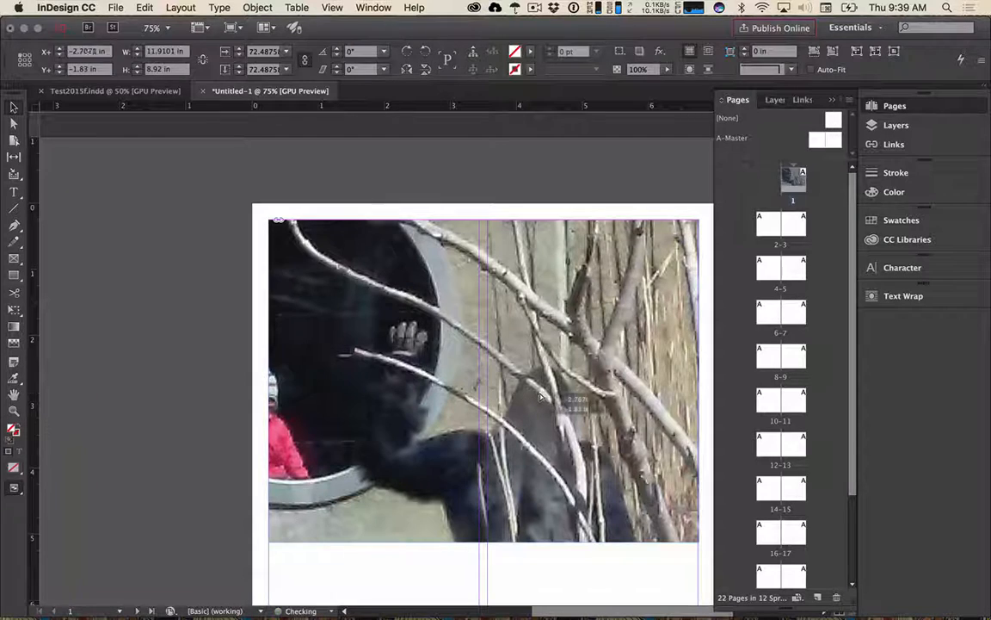
{"action": "left_click_drag", "start_coordinate": [530, 403], "coordinate": [549, 386]}
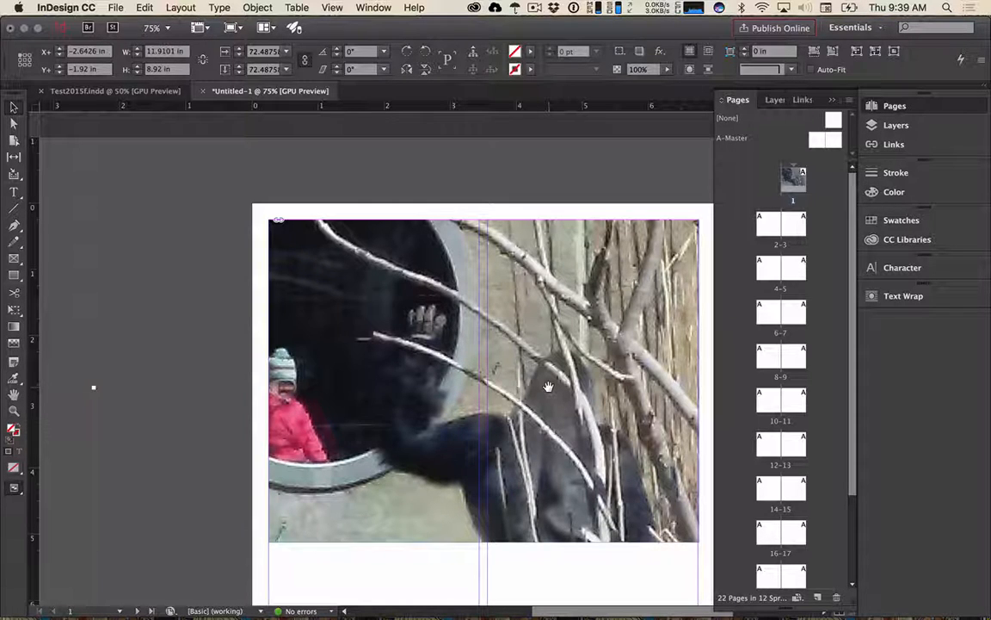
- View the available frame tool shapes, and delete the placed picture with its frame from page 1
{"action": "left_click", "coordinate": [12, 263]}
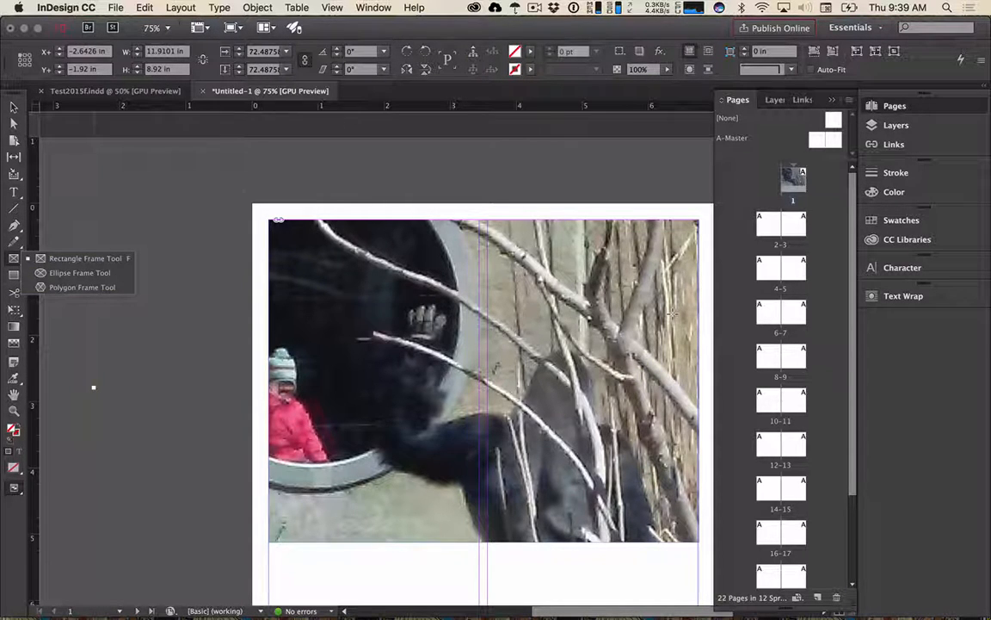
{"action": "left_click", "coordinate": [13, 107]}
{"action": "left_click", "coordinate": [123, 264]}
{"action": "left_click", "coordinate": [332, 325]}
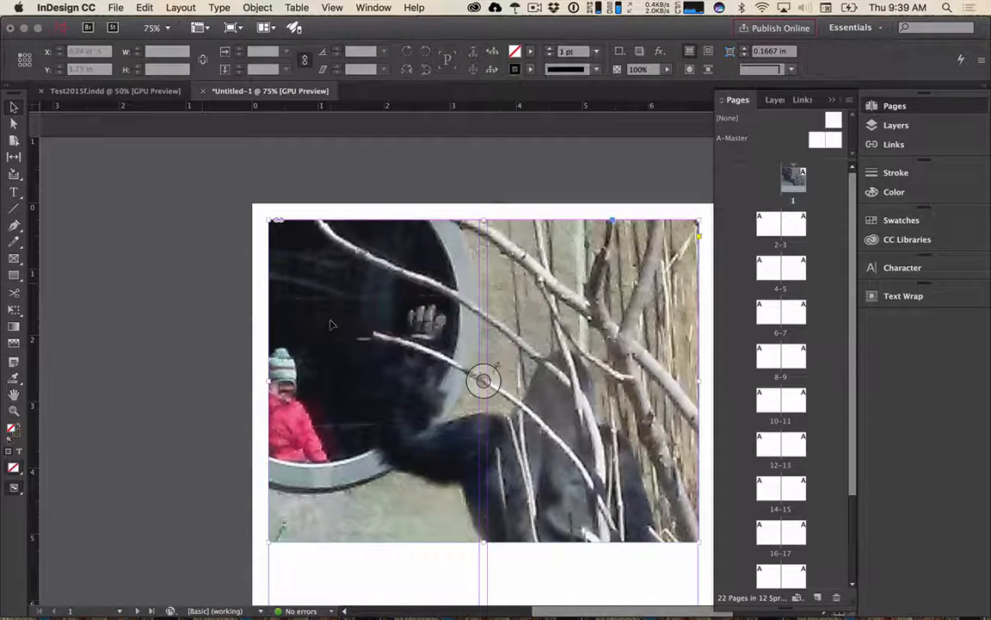
{"action": "key", "text": "Delete"}
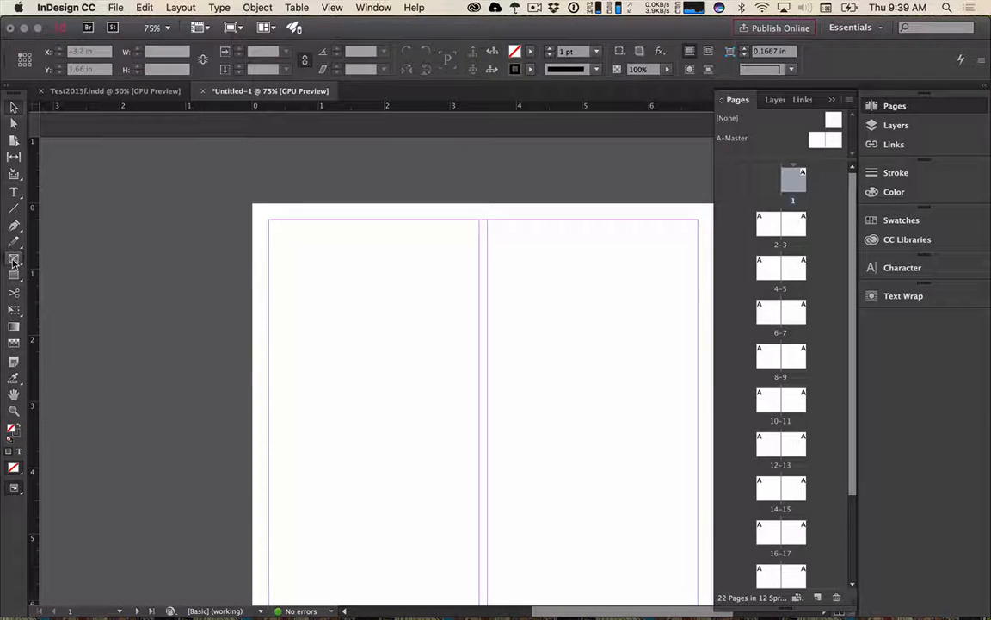
- Draw a hexagonal polygon frame about 2.28 × 1.97 in on page 1 and position it at about X 0.70 in, Y 0.6 in
{"action": "right_click", "coordinate": [14, 258]}
{"action": "left_click", "coordinate": [69, 273]}
{"action": "left_click_drag", "start_coordinate": [429, 323], "coordinate": [569, 494]}
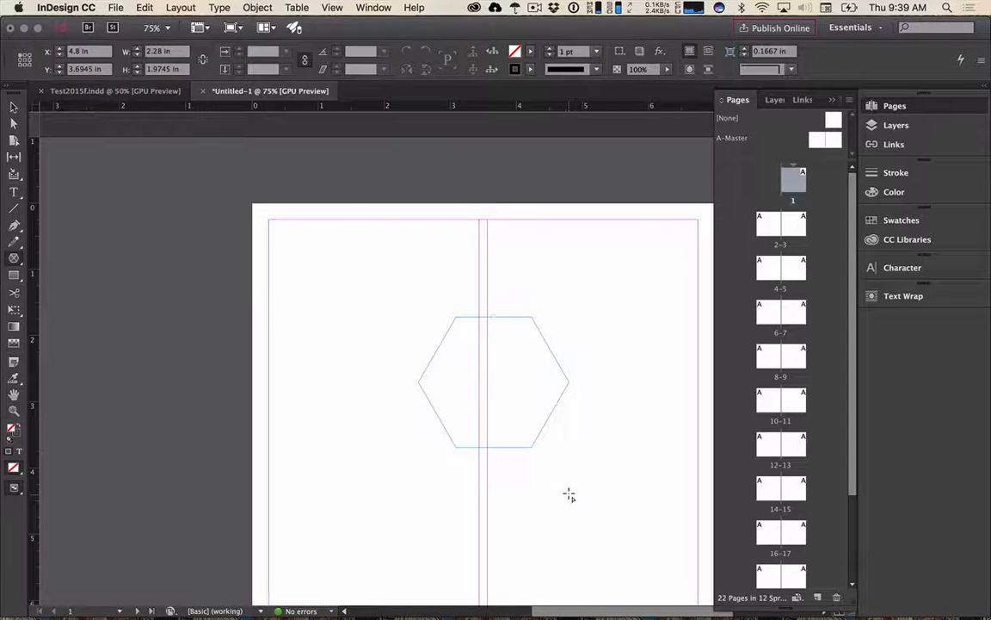
{"action": "left_click_drag", "start_coordinate": [531, 450], "coordinate": [412, 376]}
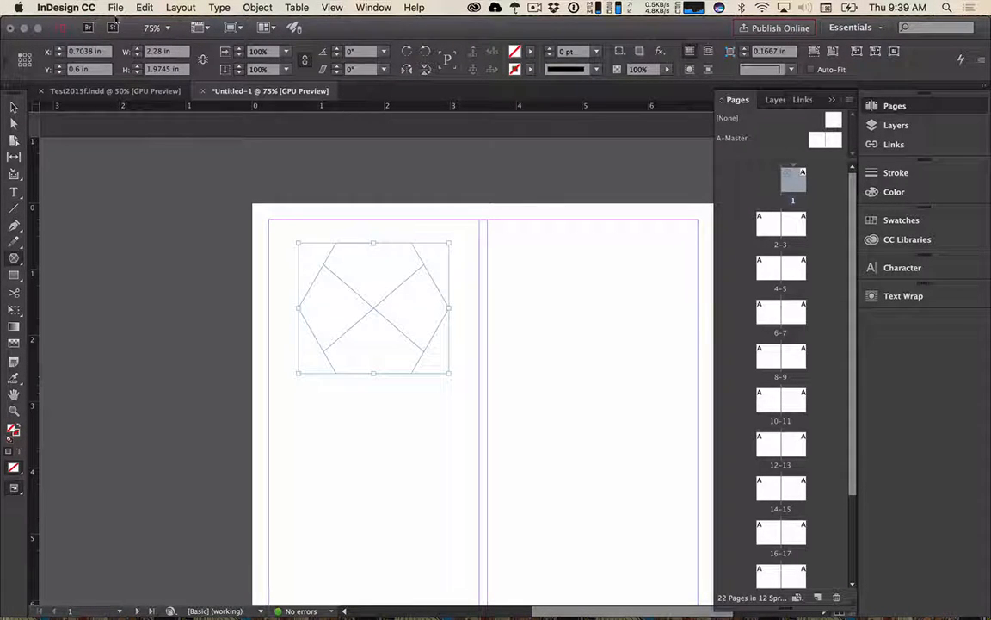
- View the content type options of the hexagonal frame
{"action": "key", "text": "v"}
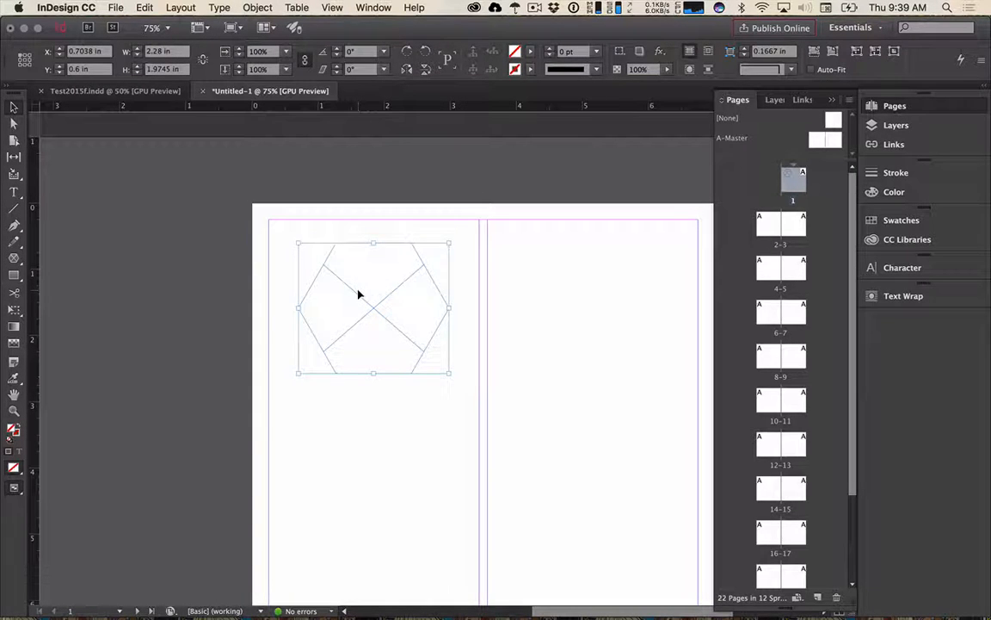
{"action": "right_click", "coordinate": [358, 292]}
{"action": "mouse_move", "coordinate": [432, 433]}
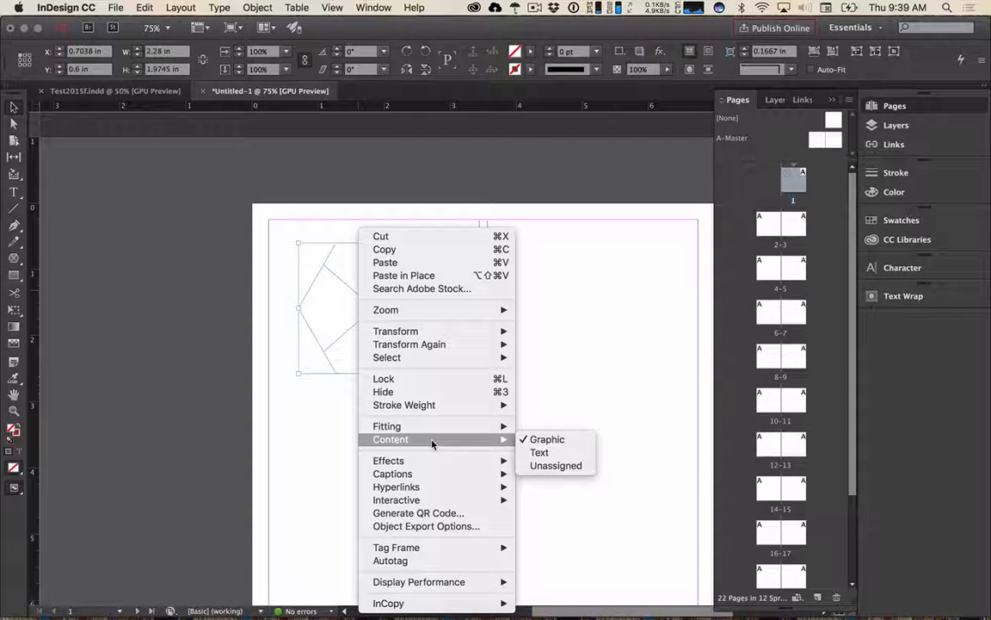
{"action": "left_click", "coordinate": [105, 9]}
- Place the astrid-gorilla image from the Pictures folder into the hexagonal frame
{"action": "left_click", "coordinate": [112, 8]}
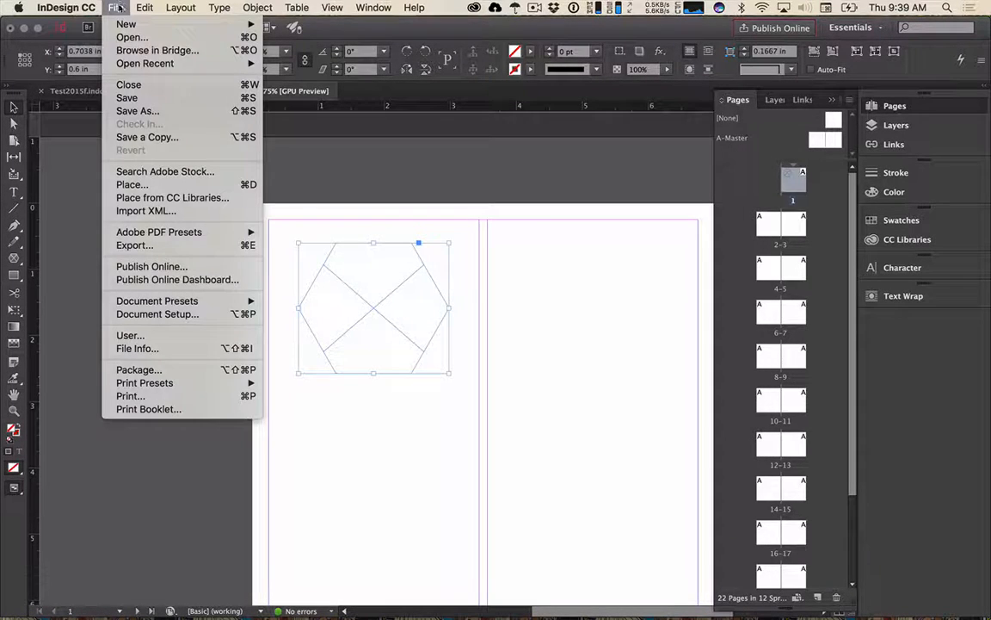
{"action": "left_click", "coordinate": [153, 187]}
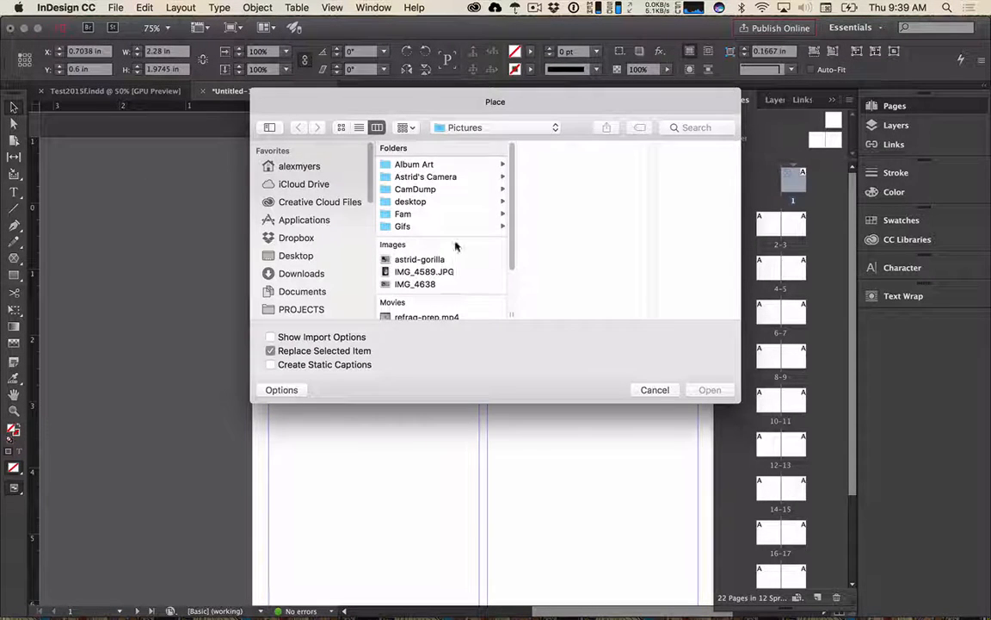
{"action": "scroll", "coordinate": [456, 246], "scroll_direction": "down", "scroll_amount": 1}
{"action": "left_click", "coordinate": [418, 250]}
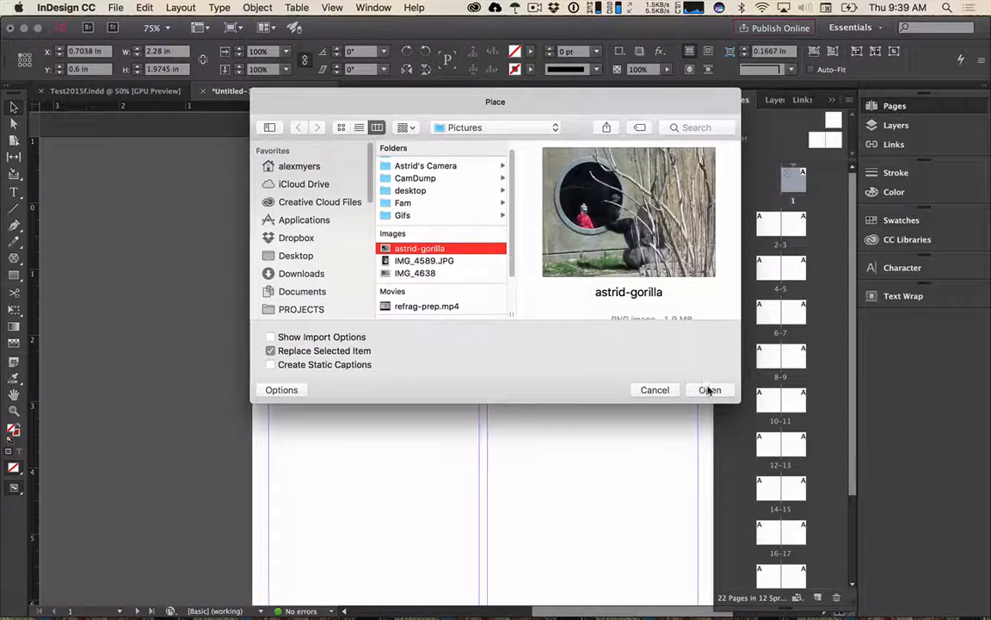
{"action": "left_click", "coordinate": [708, 390]}
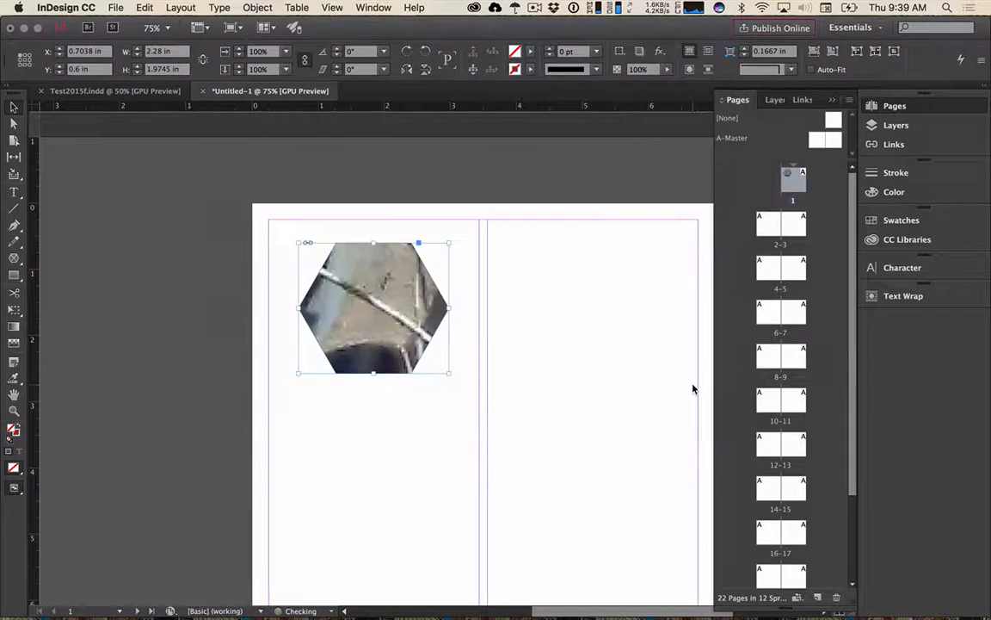
- Reposition the picture inside the hexagonal frame to show a different part of the photo
{"action": "left_click_drag", "start_coordinate": [381, 315], "coordinate": [424, 318]}
{"action": "left_click", "coordinate": [378, 308]}
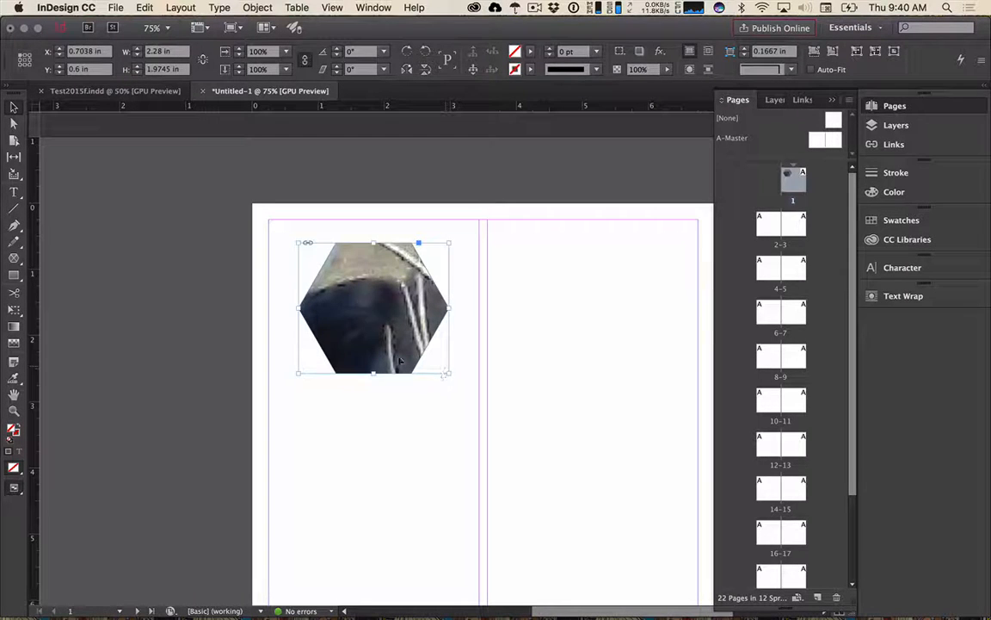
- Try scaling the picture inside the hexagonal frame down to about 37% and repositioning it, and undo these changes
{"action": "double_click", "coordinate": [393, 348]}
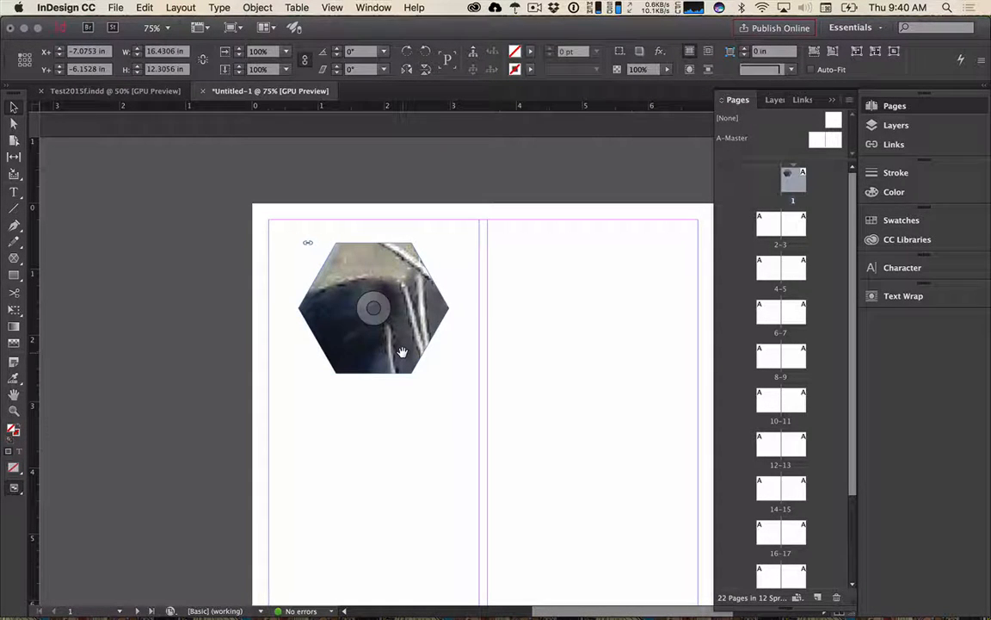
{"action": "key", "text": "super+minus"}
{"action": "key", "text": "super+minus"}
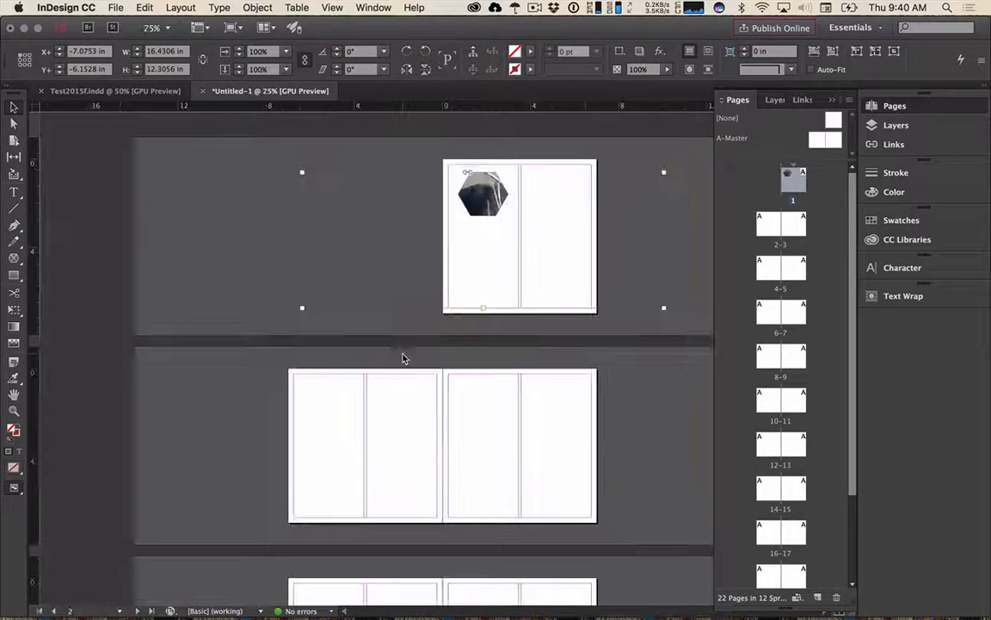
{"action": "left_click_drag", "start_coordinate": [312, 315], "coordinate": [444, 227]}
{"action": "left_click_drag", "start_coordinate": [487, 195], "coordinate": [488, 202]}
{"action": "key", "text": "super+equal"}
{"action": "key", "text": "super+equal"}
{"action": "left_click_drag", "start_coordinate": [639, 366], "coordinate": [283, 481]}
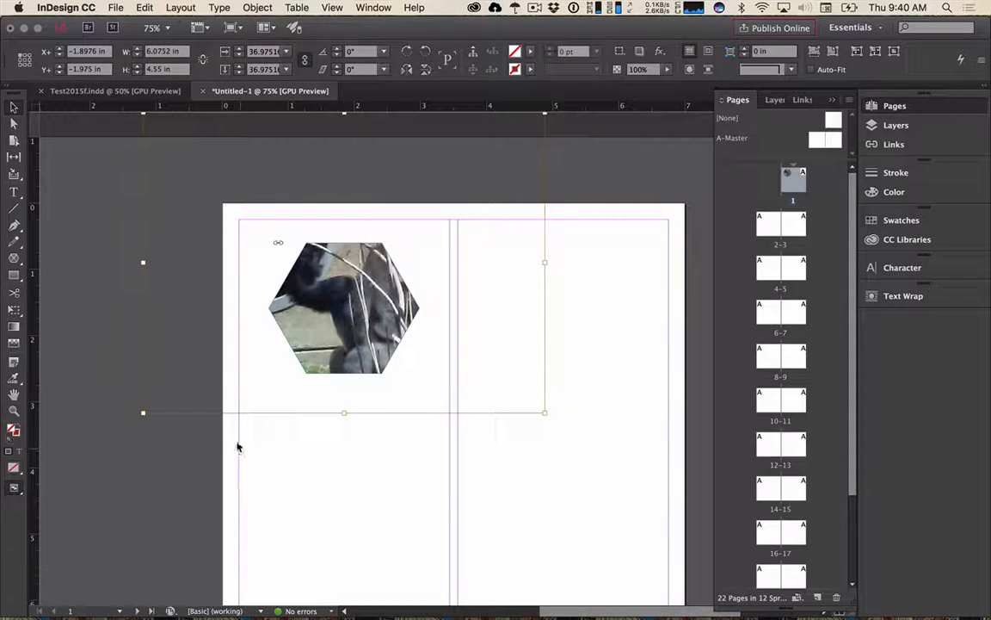
{"action": "key", "text": "super+z"}
{"action": "key", "text": "super+z"}
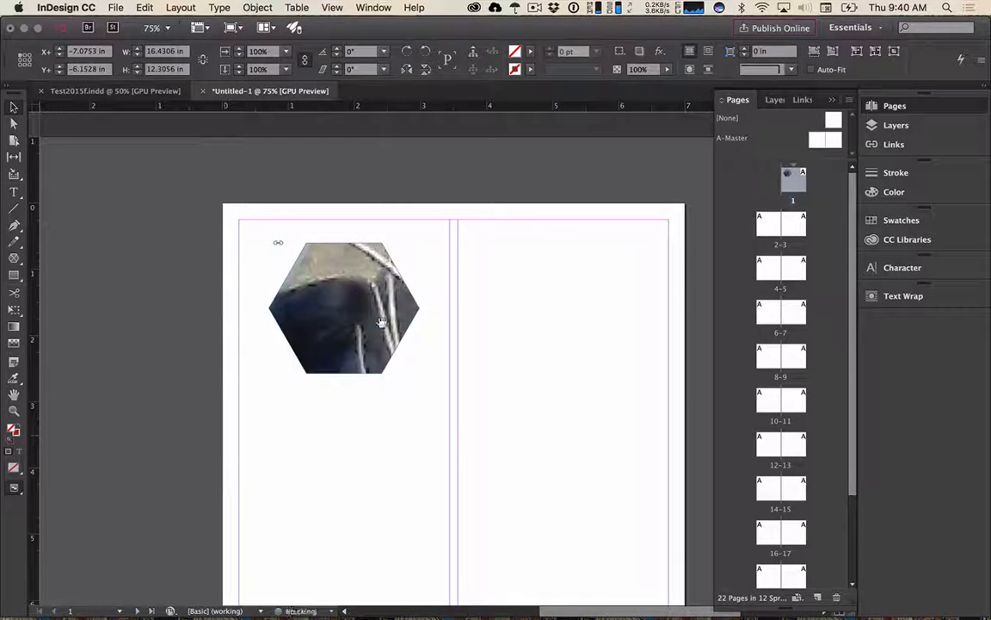
- Scale the picture inside the hexagonal frame down to about 22.75% and reposition it to show the child and the gorilla
{"action": "key", "text": "super+minus"}
{"action": "key", "text": "super+minus"}
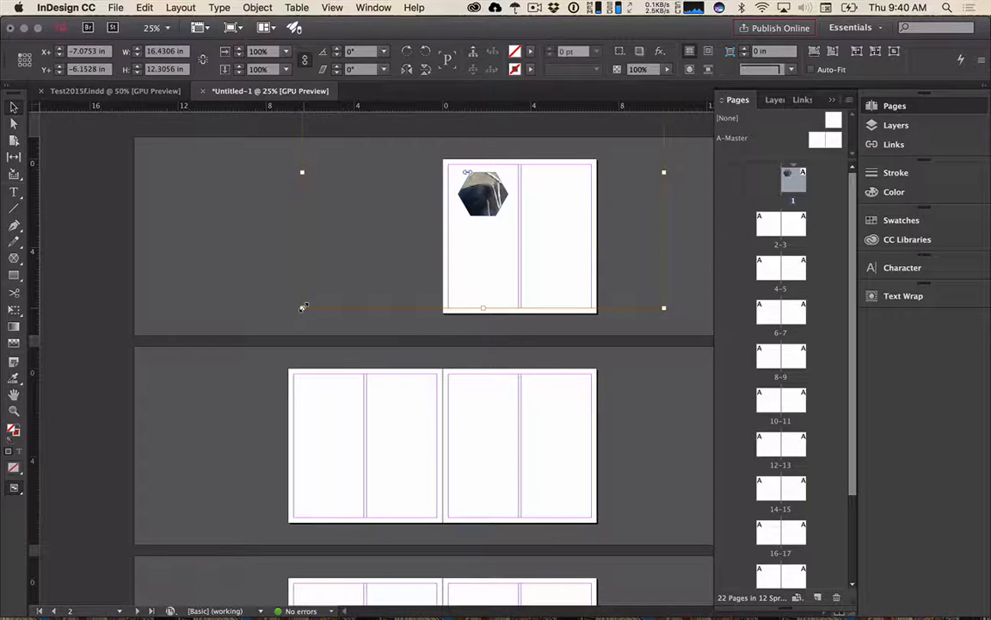
{"action": "left_click_drag", "start_coordinate": [303, 307], "coordinate": [482, 239]}
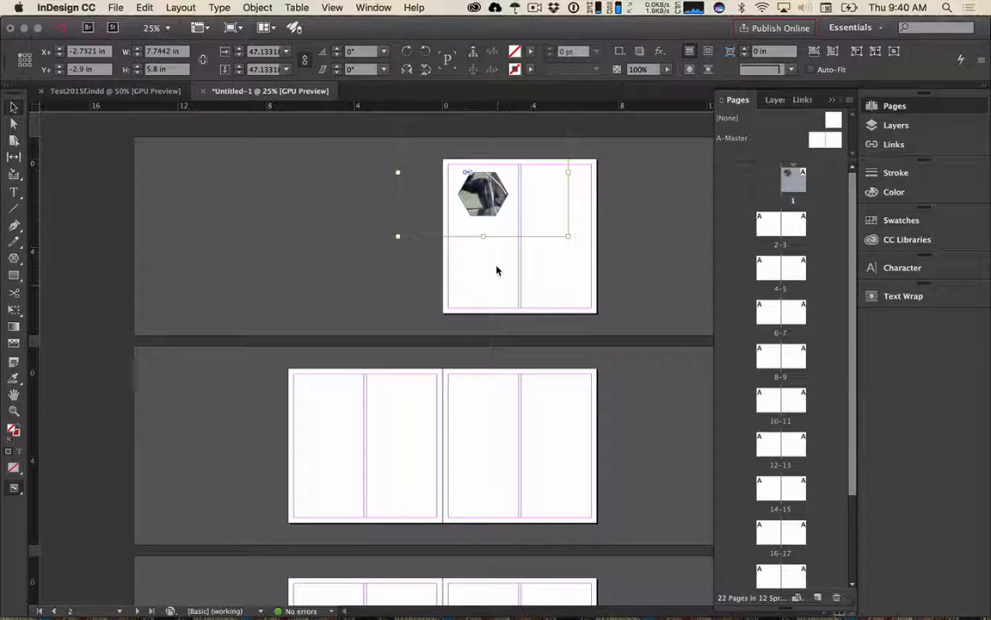
{"action": "key", "text": "super+equal"}
{"action": "key", "text": "super+equal"}
{"action": "left_click_drag", "start_coordinate": [667, 311], "coordinate": [323, 430]}
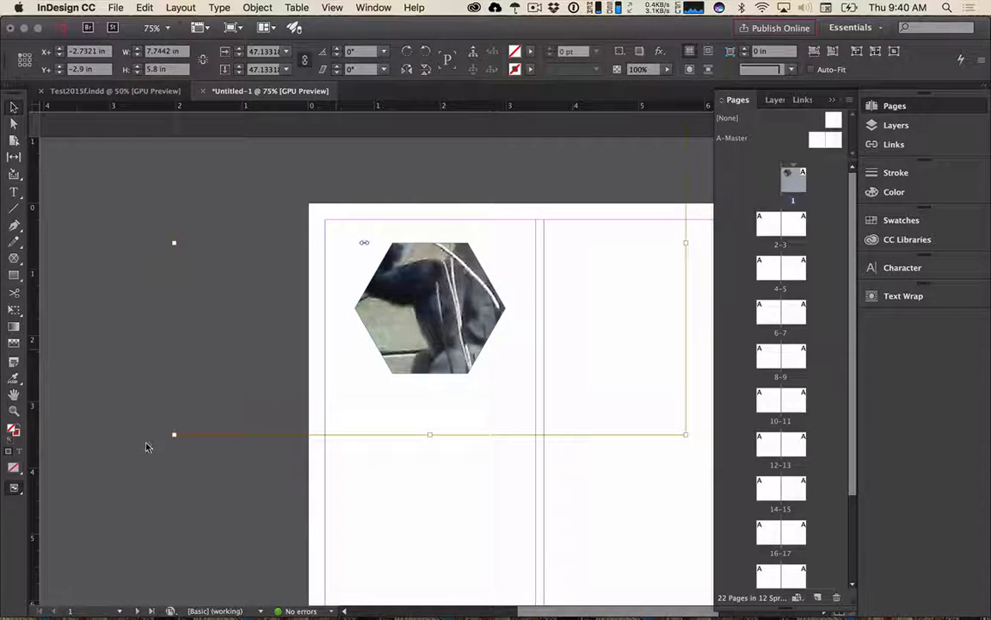
{"action": "left_click_drag", "start_coordinate": [174, 435], "coordinate": [334, 383]}
{"action": "left_click_drag", "start_coordinate": [403, 320], "coordinate": [407, 352]}
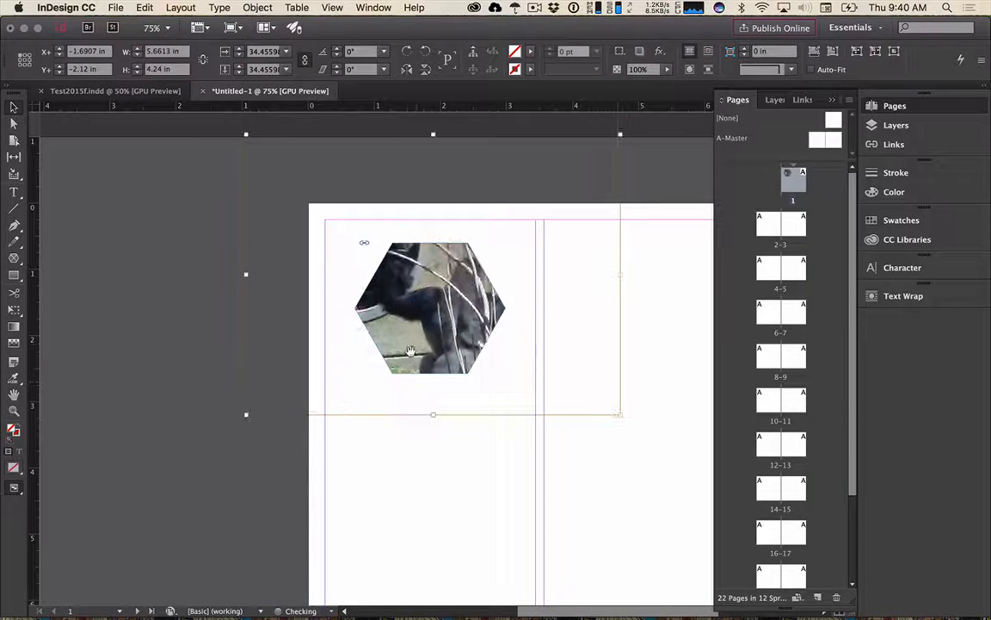
{"action": "left_click_drag", "start_coordinate": [244, 413], "coordinate": [288, 382]}
{"action": "left_click_drag", "start_coordinate": [406, 342], "coordinate": [432, 355]}
{"action": "left_click_drag", "start_coordinate": [604, 399], "coordinate": [582, 382]}
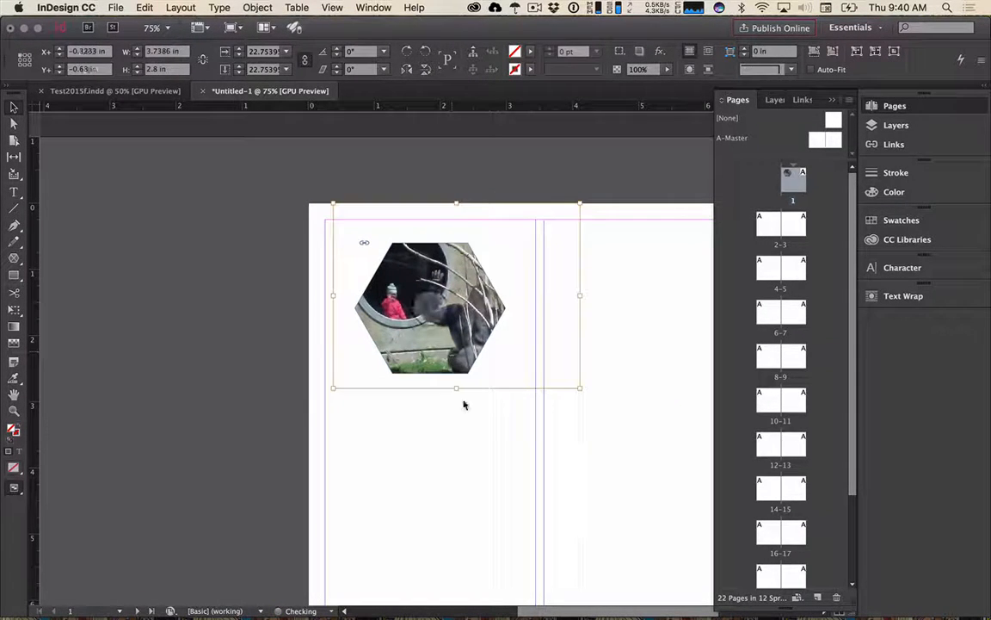
{"action": "left_click", "coordinate": [458, 445]}
- Move the hexagonal frame to the page's upper-left margin corner at X 0.25 in, Y 0.25 in
{"action": "key", "text": "super+minus"}
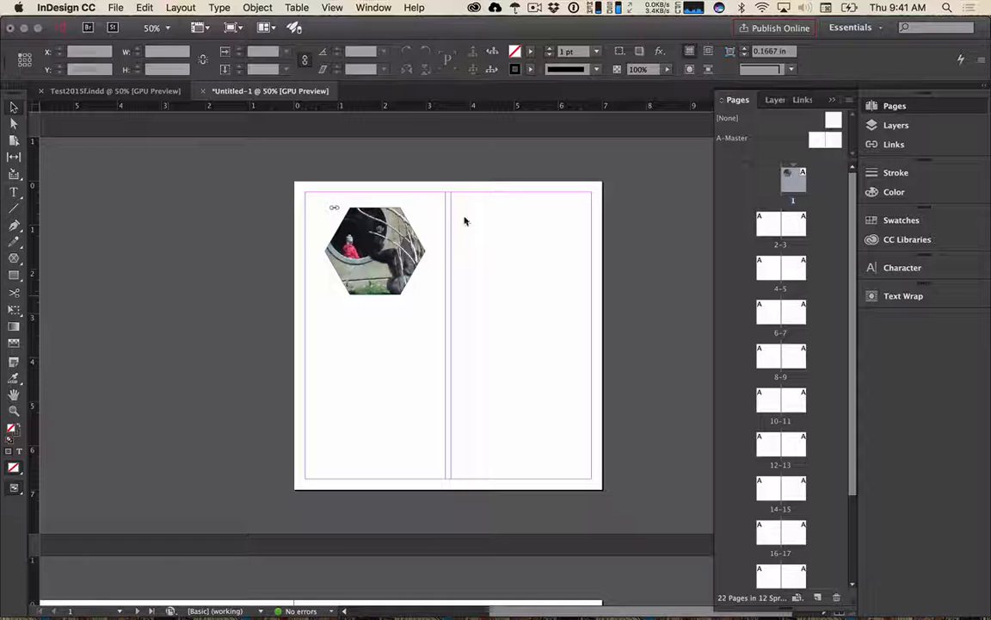
{"action": "left_click", "coordinate": [373, 284]}
{"action": "left_click_drag", "start_coordinate": [372, 284], "coordinate": [360, 263]}
{"action": "left_click", "coordinate": [372, 385]}
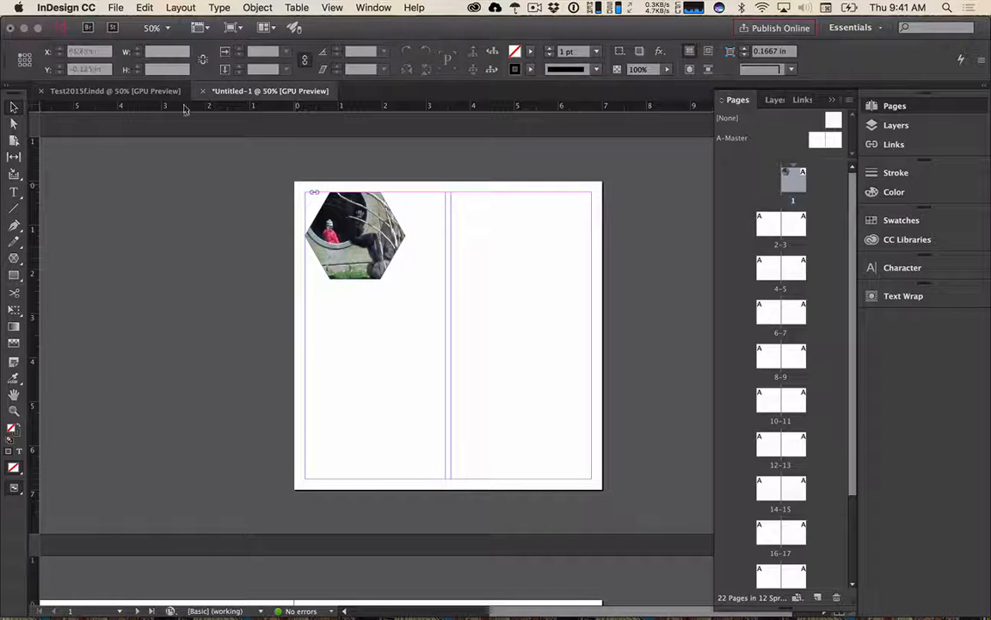
- Draw a text frame about 2.96 × 6.25 in over the left column of page 1, overlapping the hexagonal picture
{"action": "left_click", "coordinate": [13, 191]}
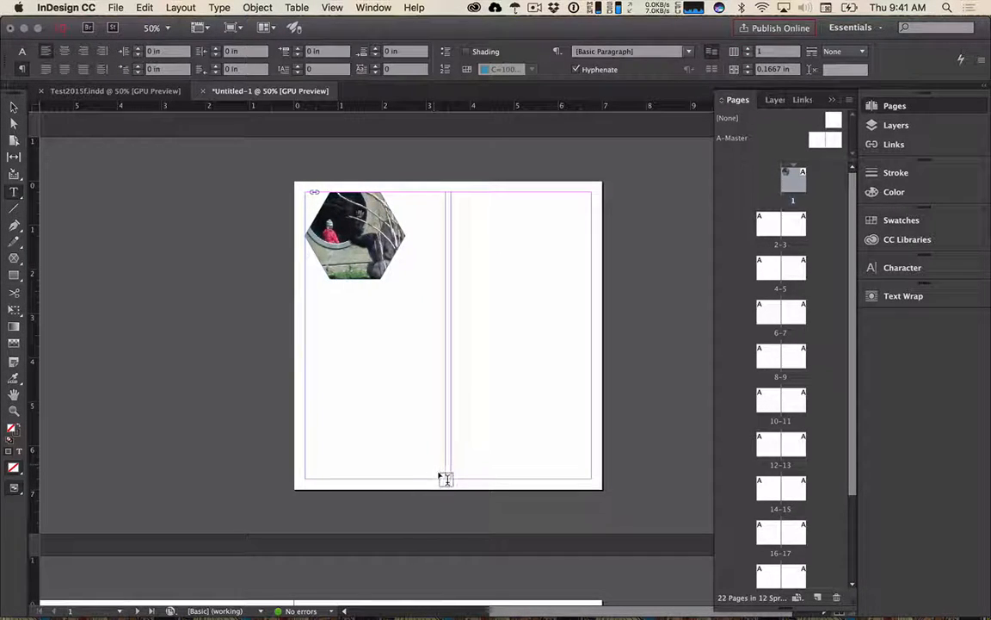
{"action": "left_click_drag", "start_coordinate": [437, 473], "coordinate": [308, 198]}
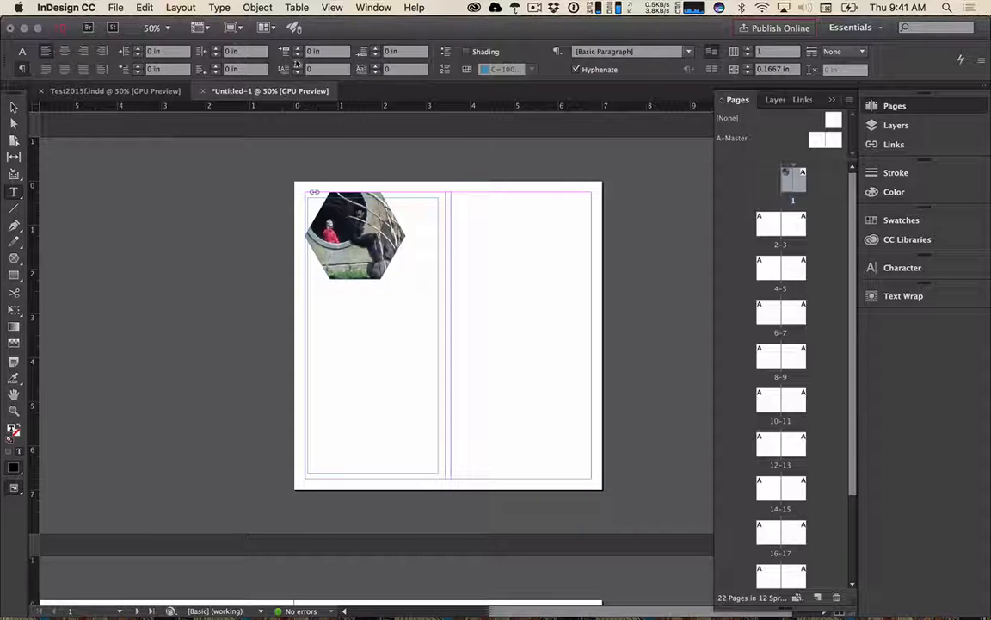
- Look for the placeholder text command among the type commands and by searching the help for "lorem"
{"action": "left_click", "coordinate": [216, 6]}
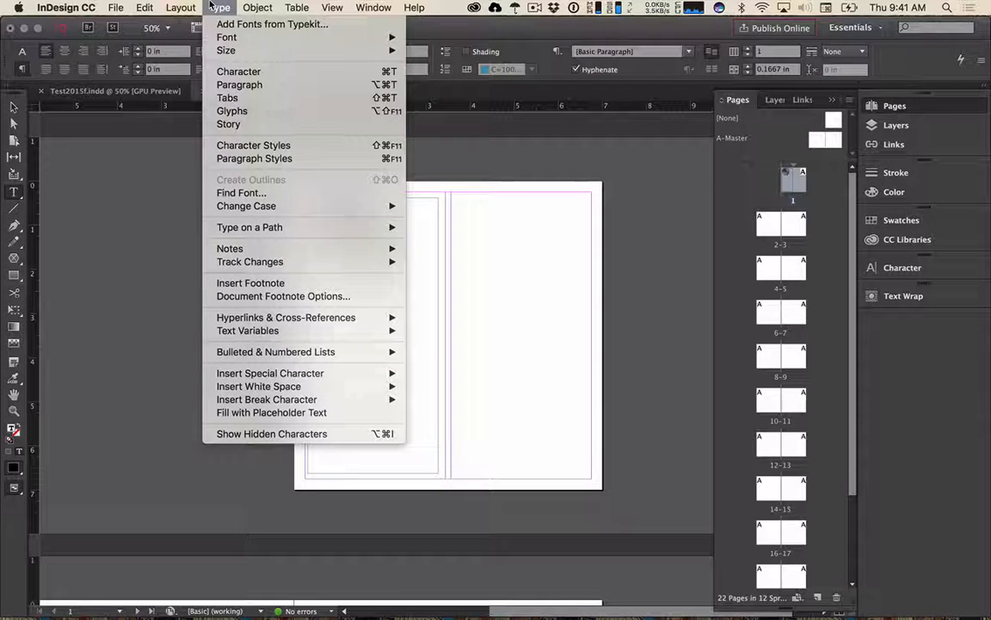
{"action": "left_click", "coordinate": [212, 7]}
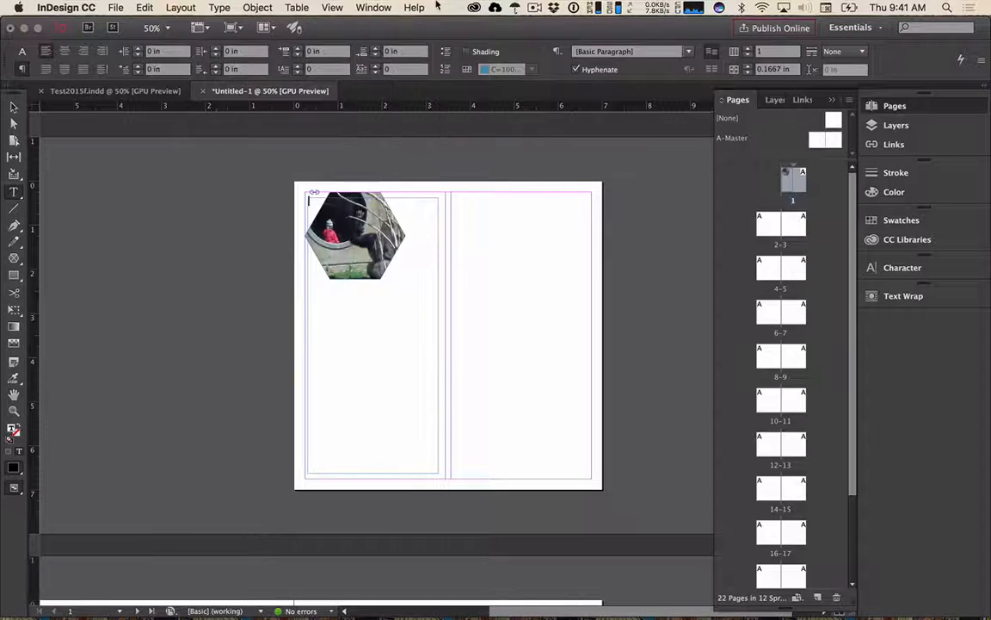
{"action": "left_click", "coordinate": [403, 6]}
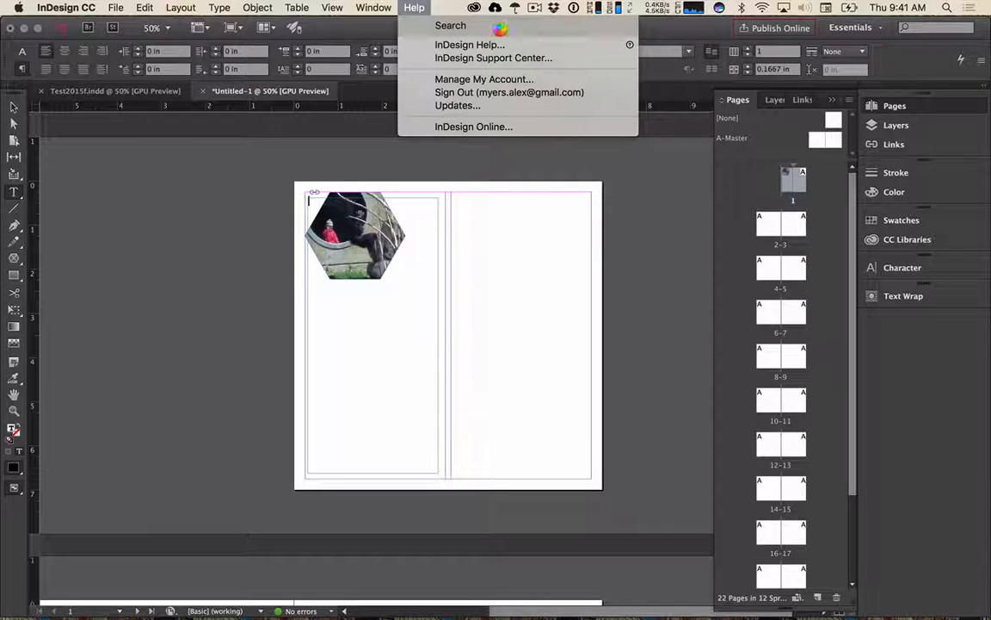
{"action": "type", "text": "lorem"}
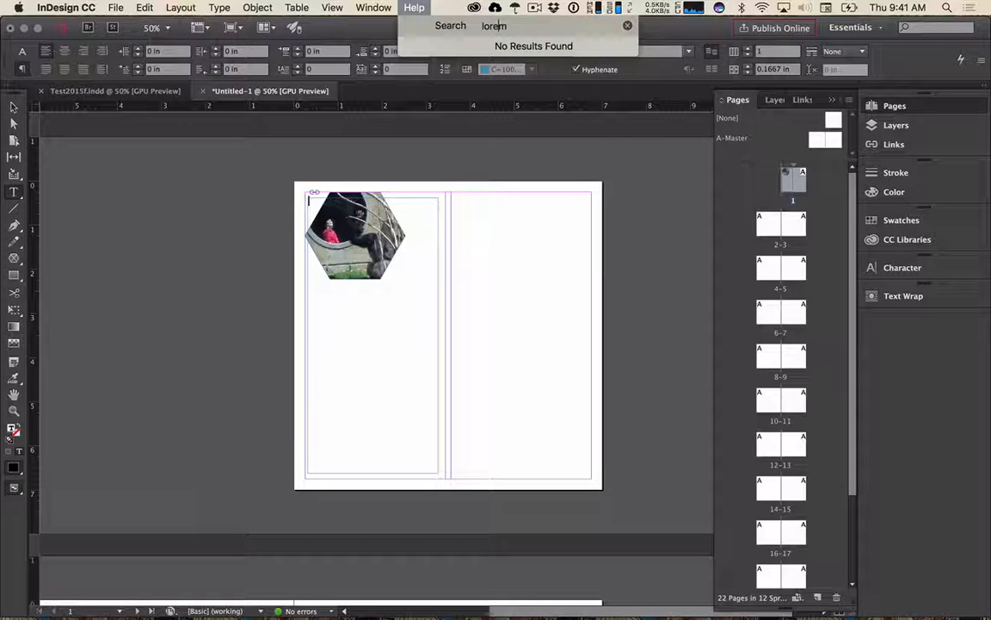
{"action": "key", "text": "super+Tab"}
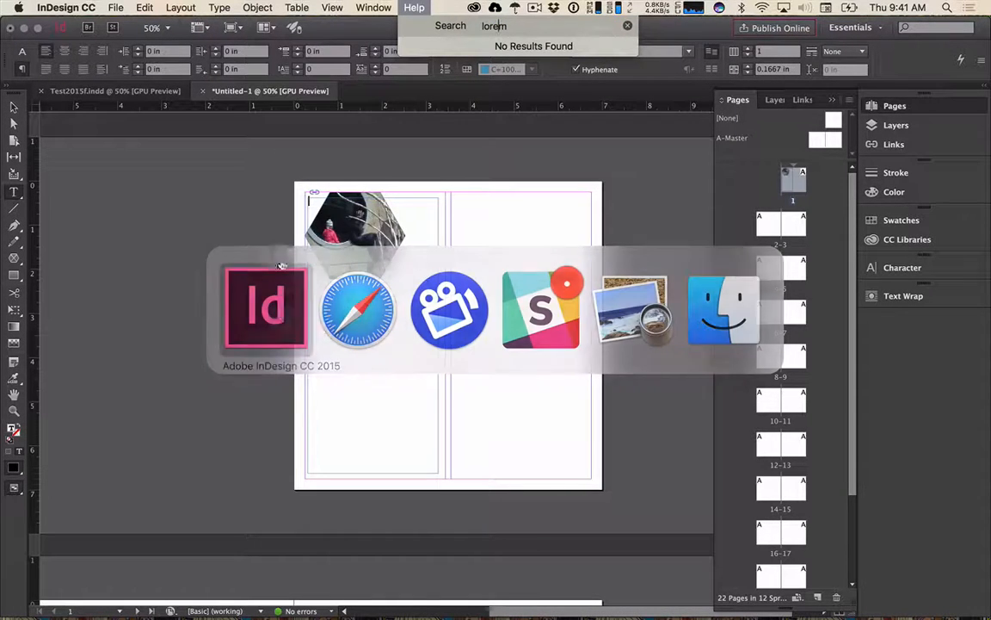
{"action": "mouse_move", "coordinate": [245, 5]}
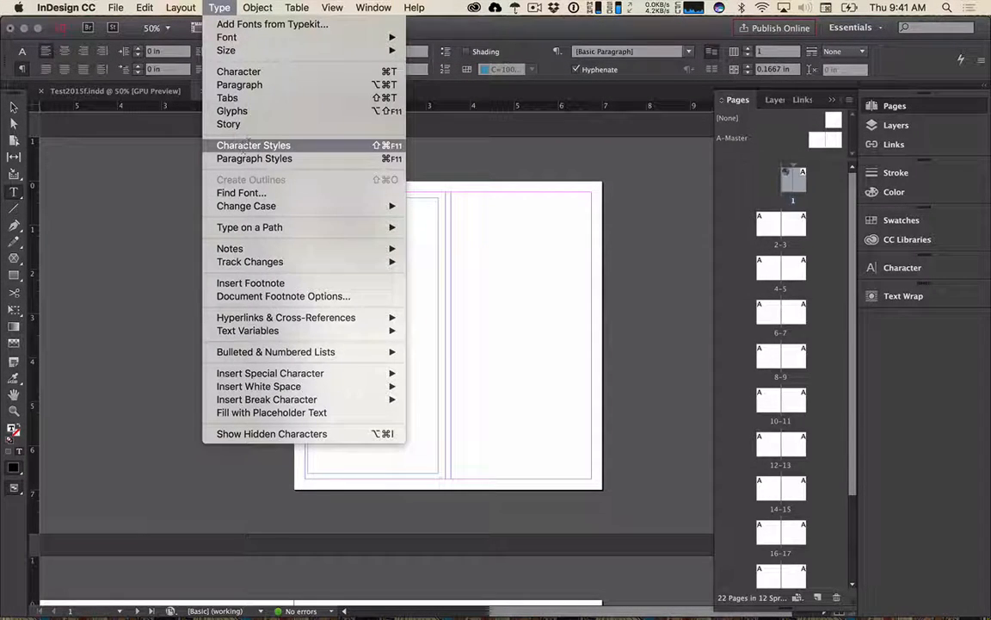
{"action": "mouse_move", "coordinate": [293, 262]}
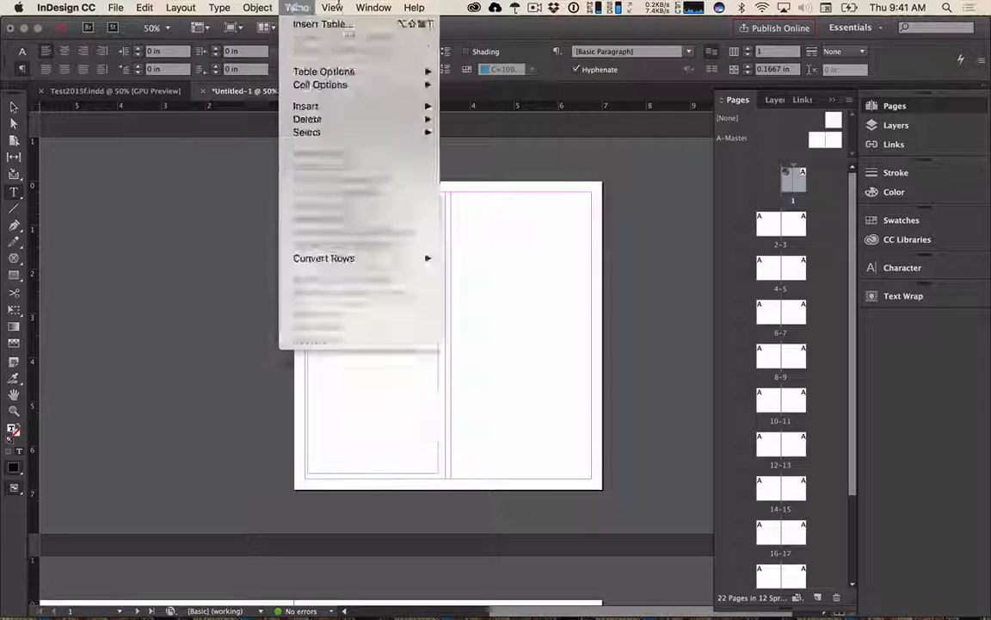
- Find the Fill with Placeholder Text command through the help search and fill the text frame with it
{"action": "mouse_move", "coordinate": [412, 7]}
{"action": "type", "text": "placehol"}
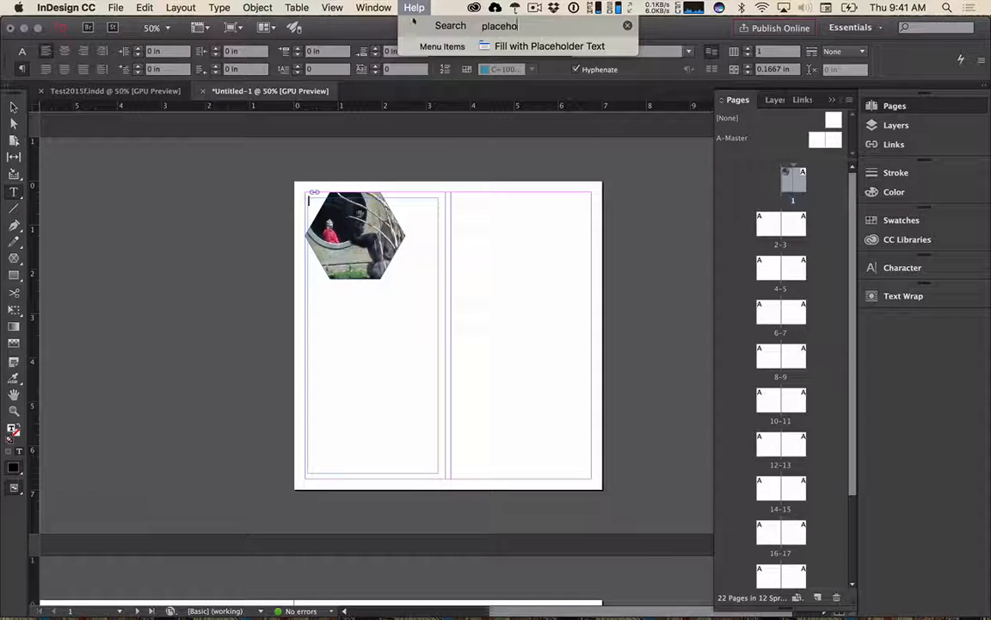
{"action": "mouse_move", "coordinate": [499, 45]}
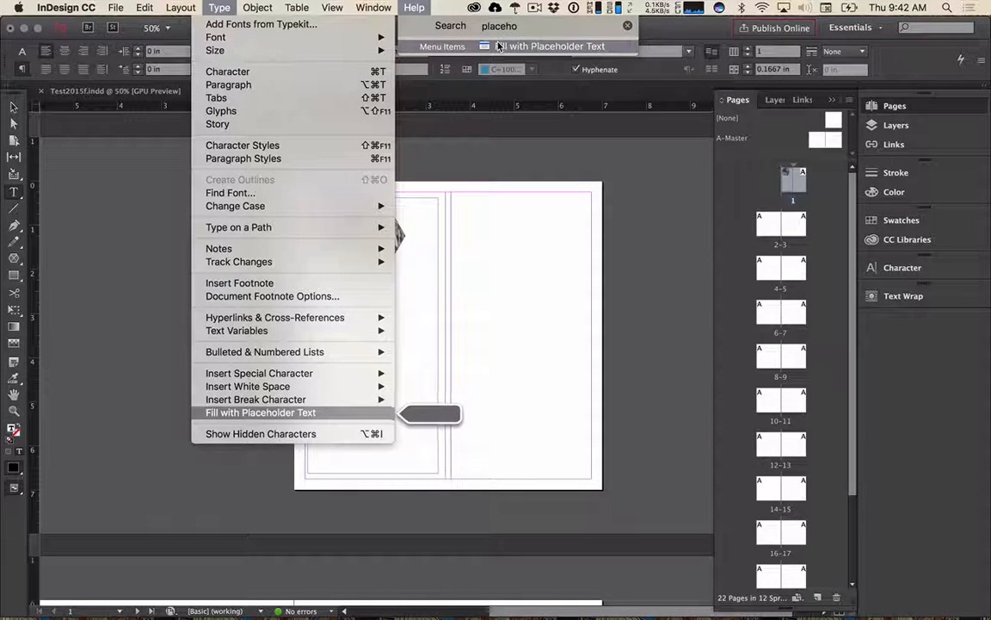
{"action": "left_click", "coordinate": [499, 45]}
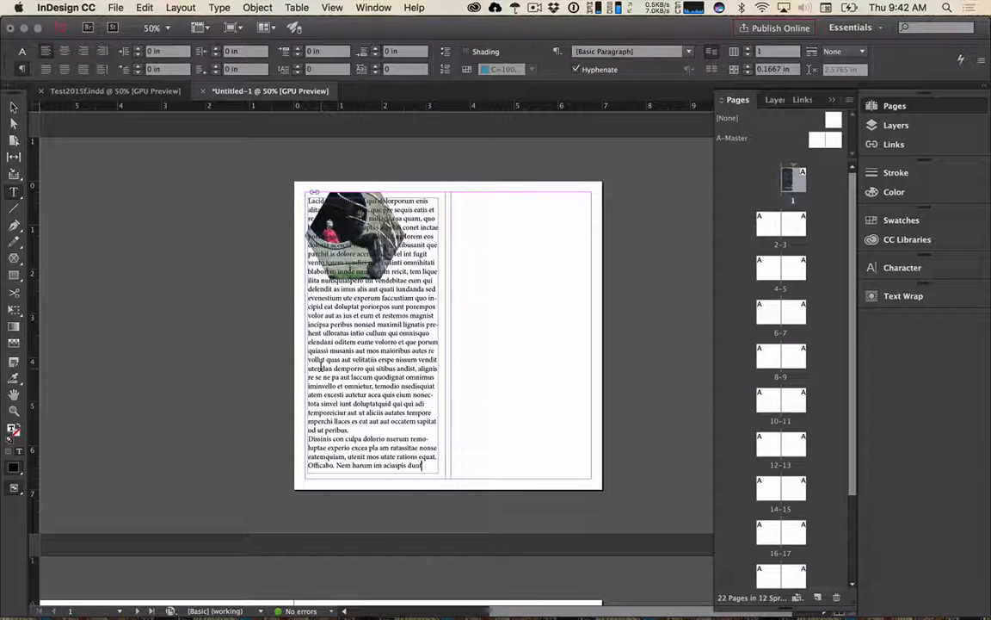
- Search the help for "text" and open the Text Wrap options from the results
{"action": "left_click", "coordinate": [312, 233], "text": "super"}
{"action": "left_click", "coordinate": [311, 232], "text": "super"}
{"action": "left_click", "coordinate": [311, 232], "text": "super"}
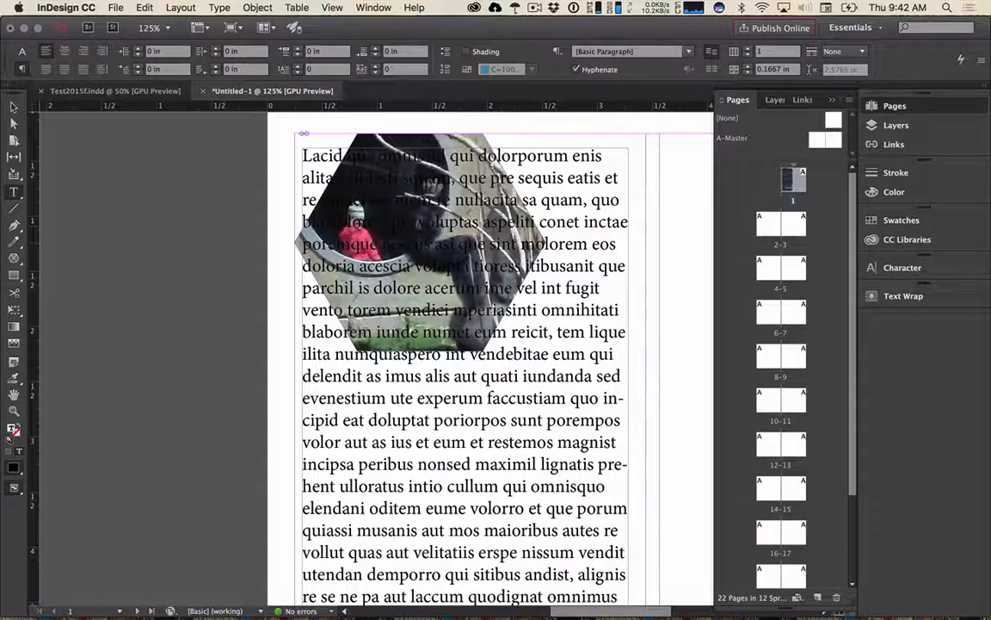
{"action": "left_click", "coordinate": [414, 11]}
{"action": "left_click", "coordinate": [417, 8]}
{"action": "left_click", "coordinate": [416, 8]}
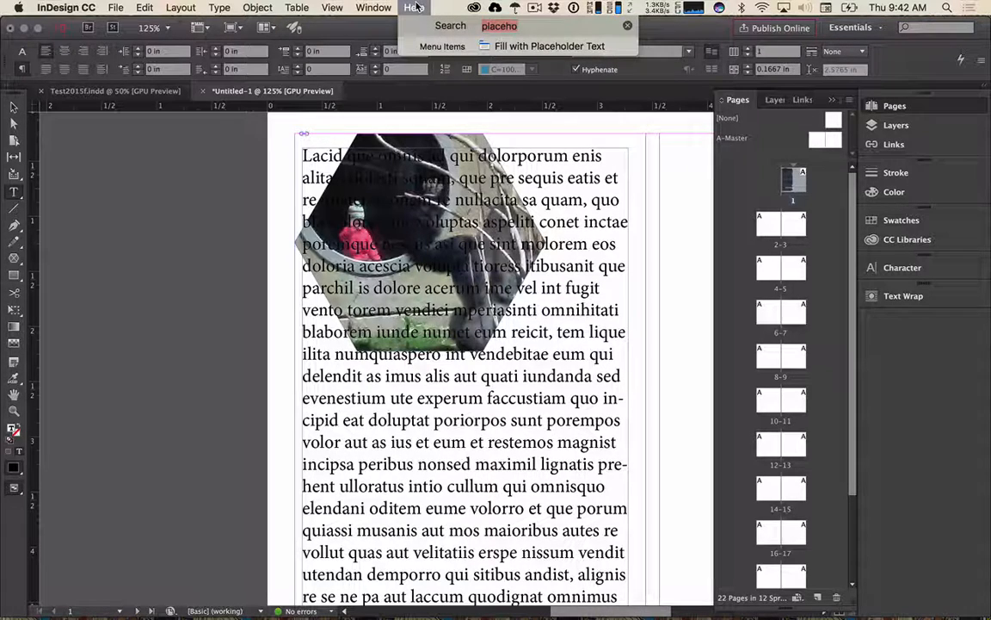
{"action": "type", "text": "text"}
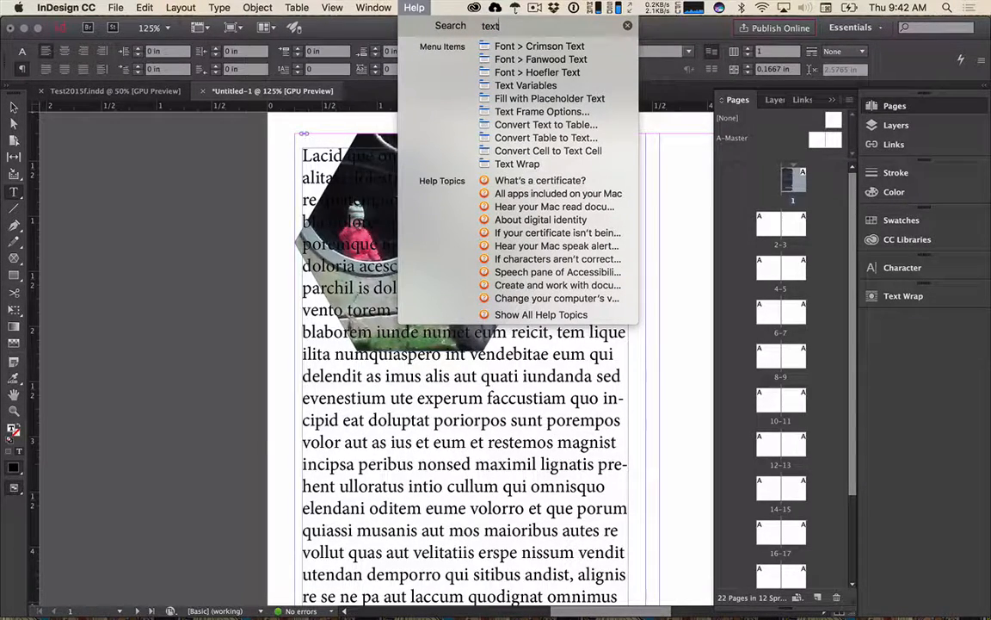
{"action": "key", "text": "Down"}
{"action": "key", "text": "Down"}
{"action": "key", "text": "Down"}
{"action": "key", "text": "Down"}
{"action": "key", "text": "Down"}
{"action": "key", "text": "Down"}
{"action": "key", "text": "Down"}
{"action": "key", "text": "Down"}
{"action": "key", "text": "Down"}
{"action": "key", "text": "Down"}
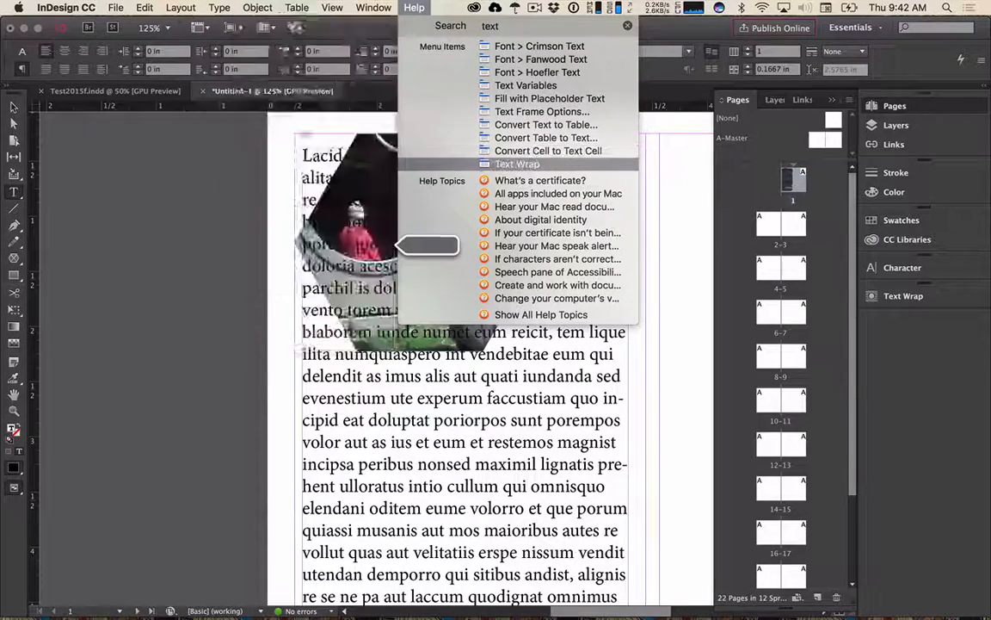
{"action": "key", "text": "Return"}
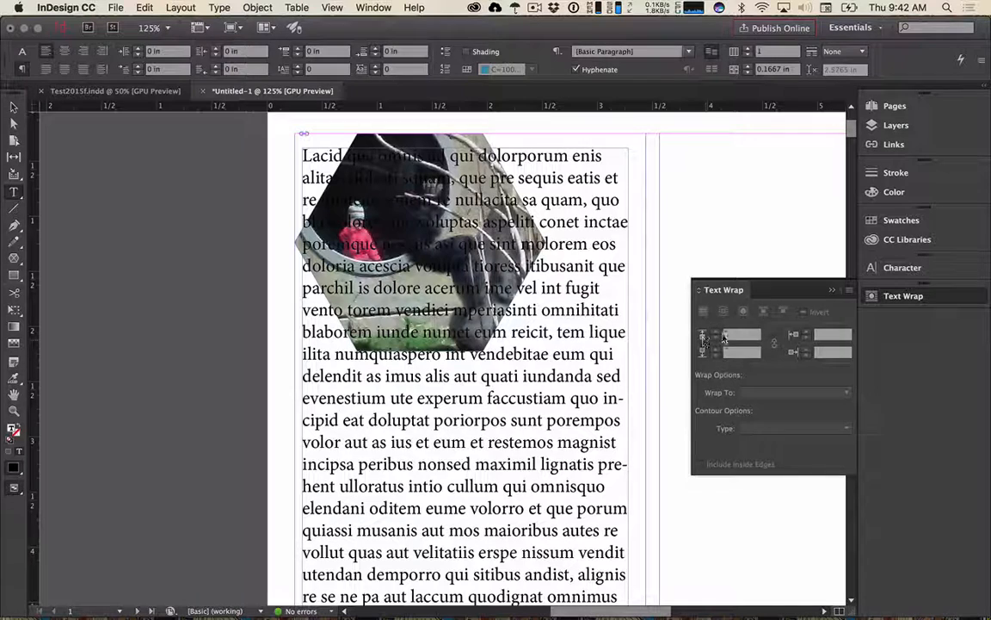
- Try the bounding box, jump object and jump to next column text wraps on the hexagonal picture frame
{"action": "left_click", "coordinate": [13, 106]}
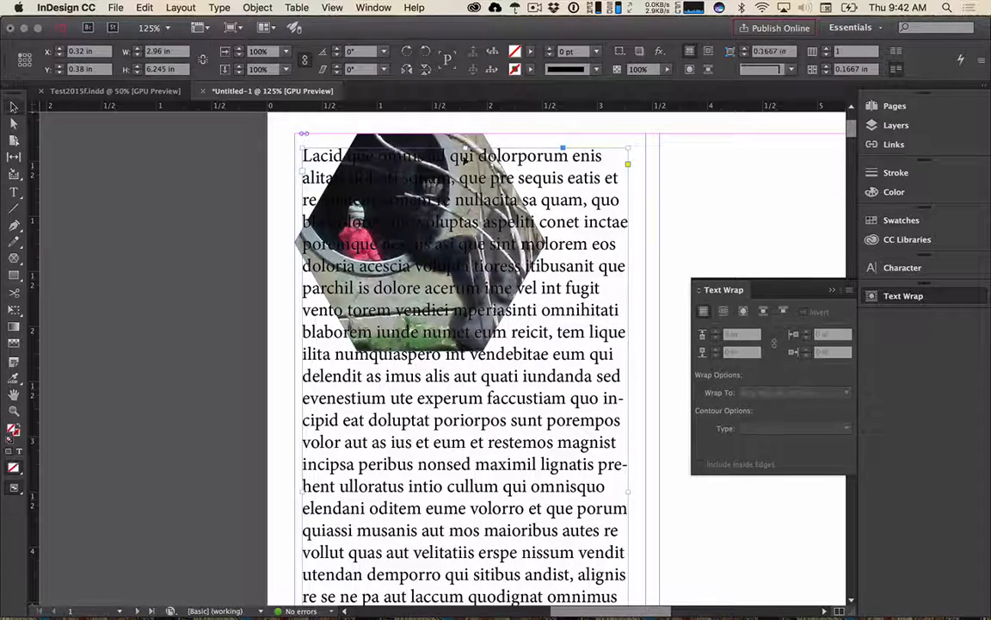
{"action": "left_click", "coordinate": [423, 137]}
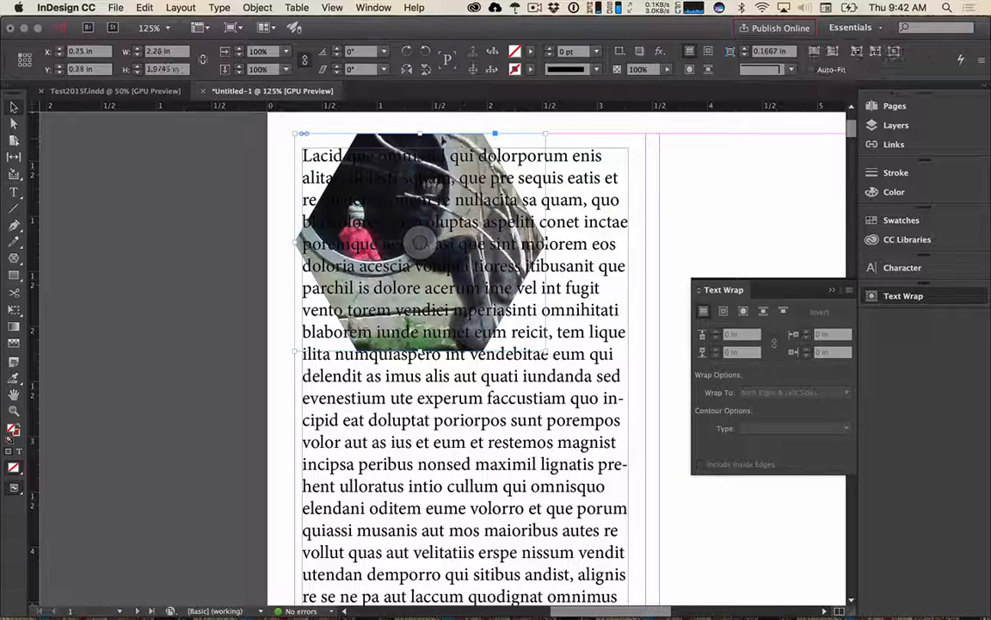
{"action": "left_click", "coordinate": [724, 314]}
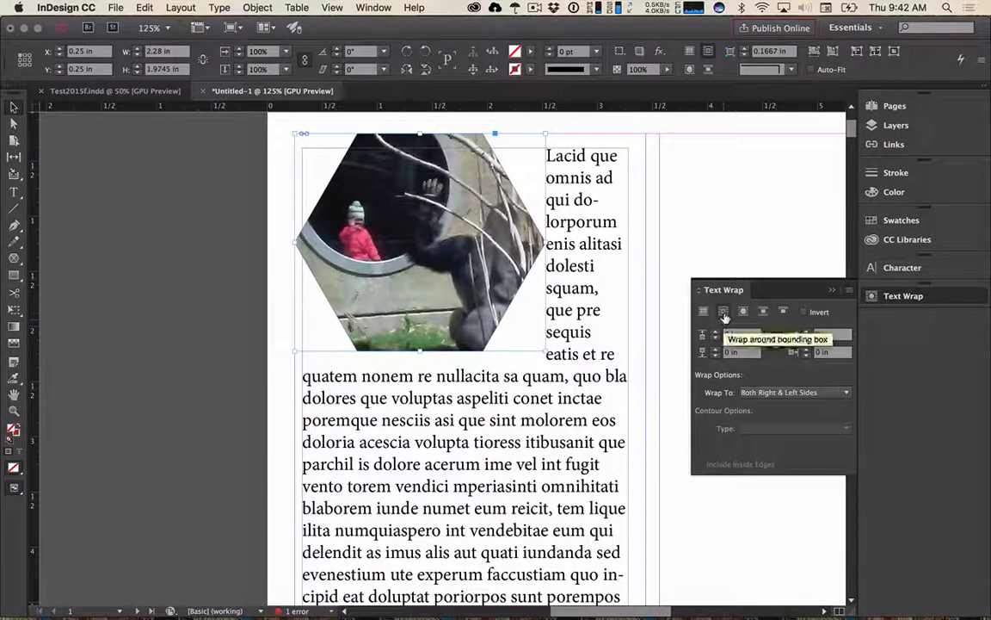
{"action": "left_click", "coordinate": [763, 311]}
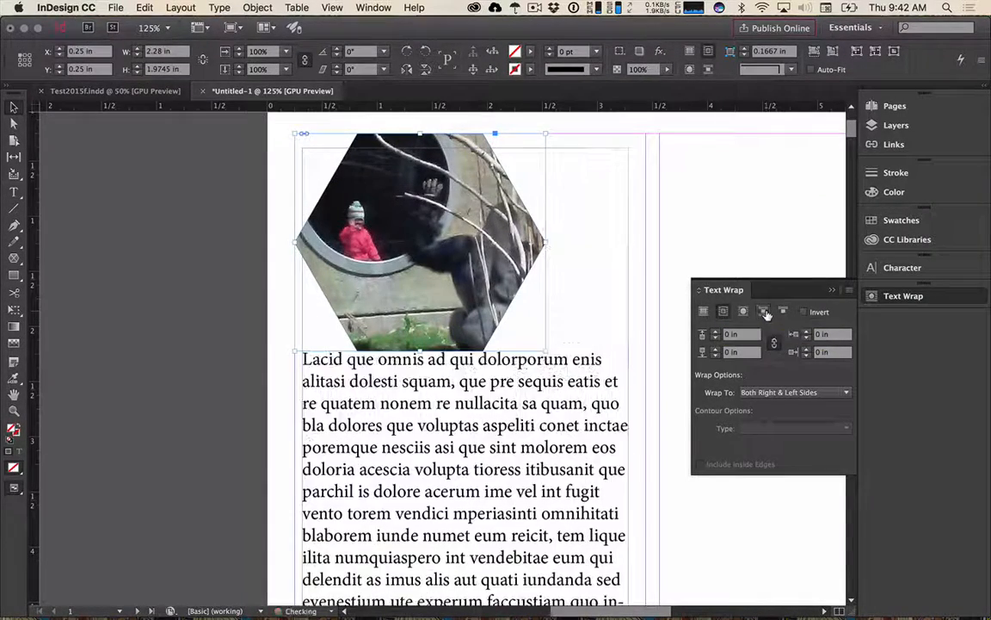
{"action": "left_click", "coordinate": [784, 313]}
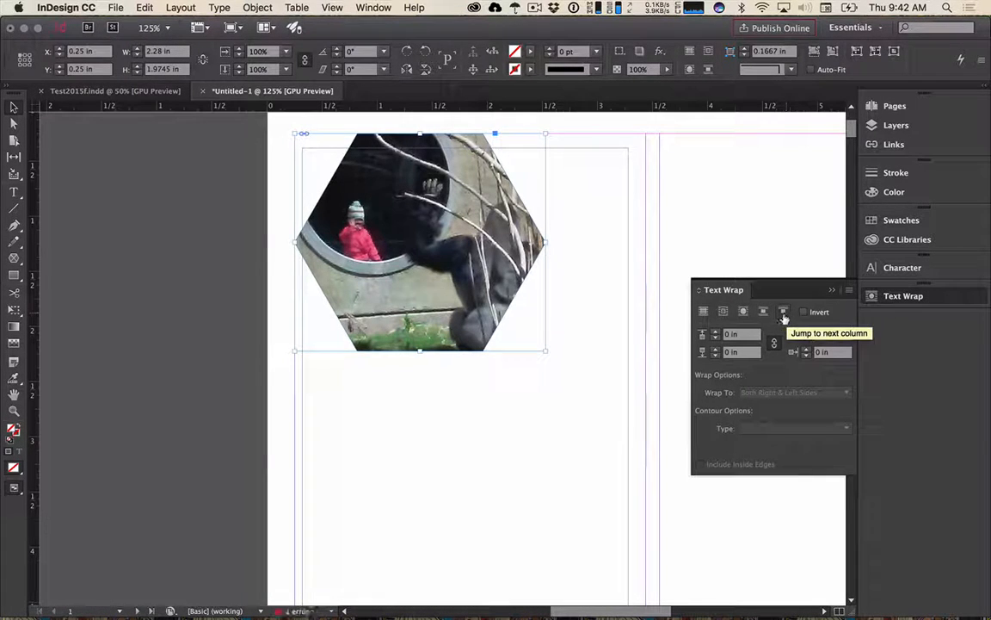
- Wrap the text around the hexagonal frame's object shape, and set the wrap of the picture inside it to bounding box
{"action": "left_click", "coordinate": [743, 311]}
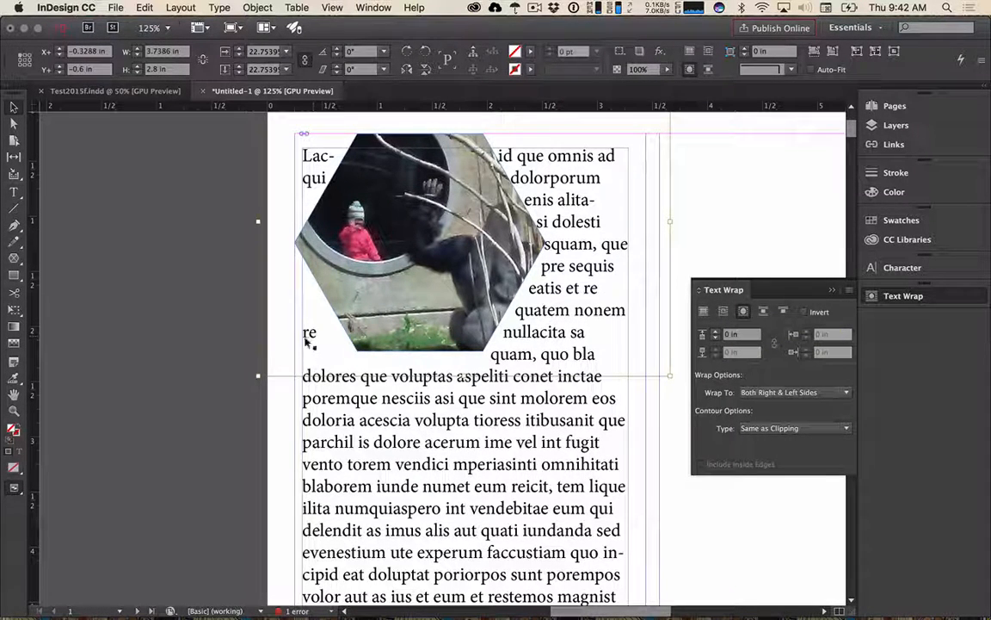
{"action": "left_click", "coordinate": [722, 313]}
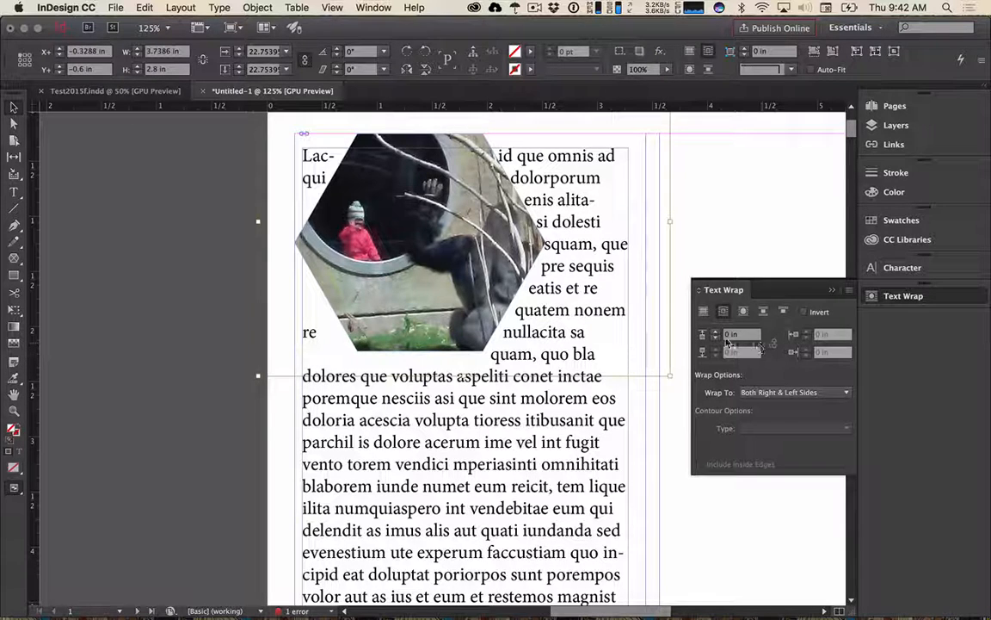
- Increase the picture's text wrap offset to 0.25 in and resize the picture inside the hexagonal frame to about 3.57 × 2.75 in
{"action": "left_click", "coordinate": [716, 332]}
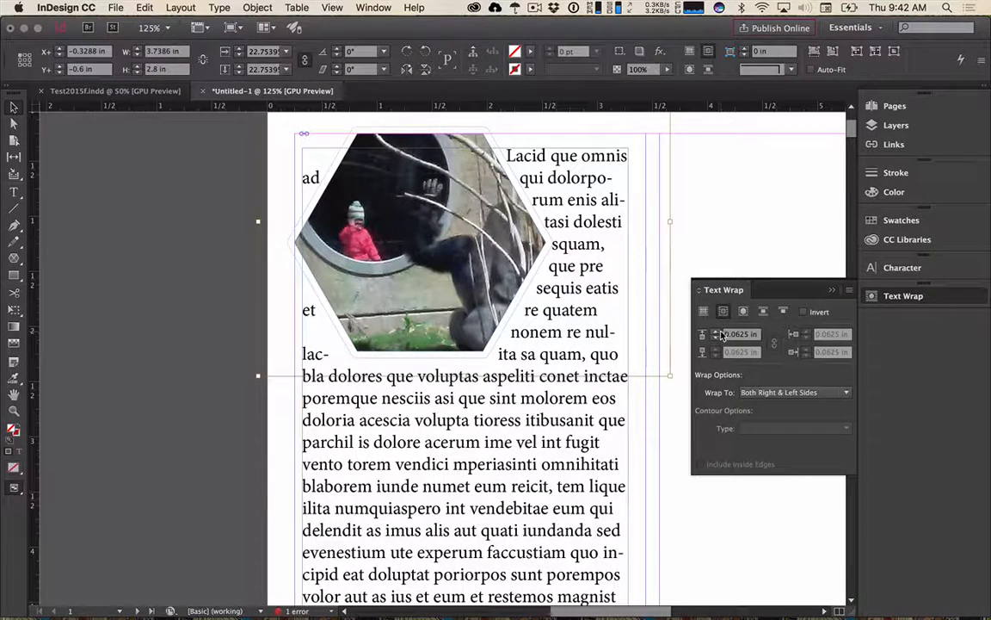
{"action": "left_click", "coordinate": [715, 333]}
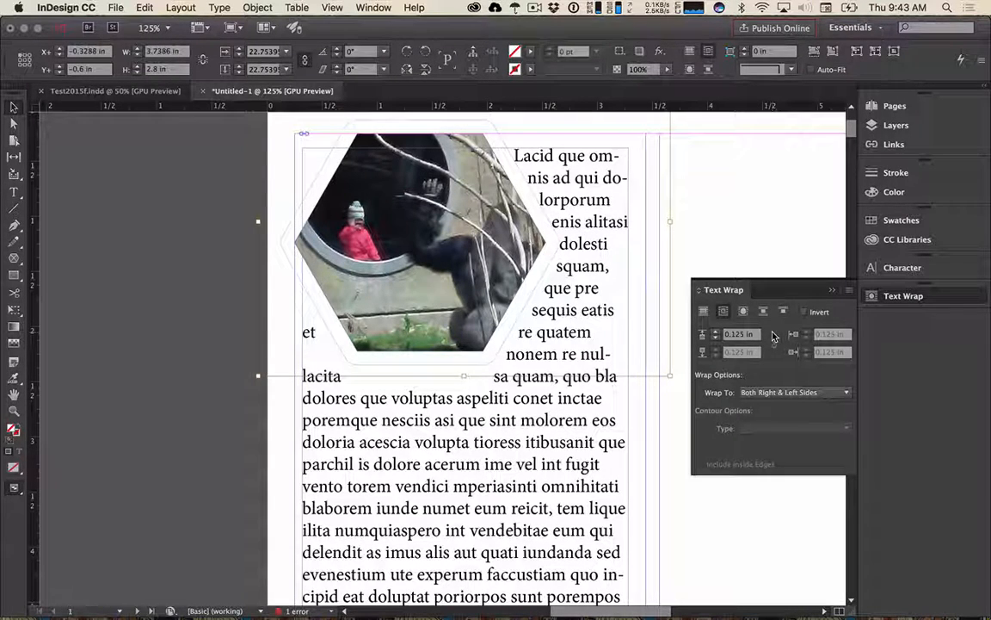
{"action": "left_click", "coordinate": [715, 332]}
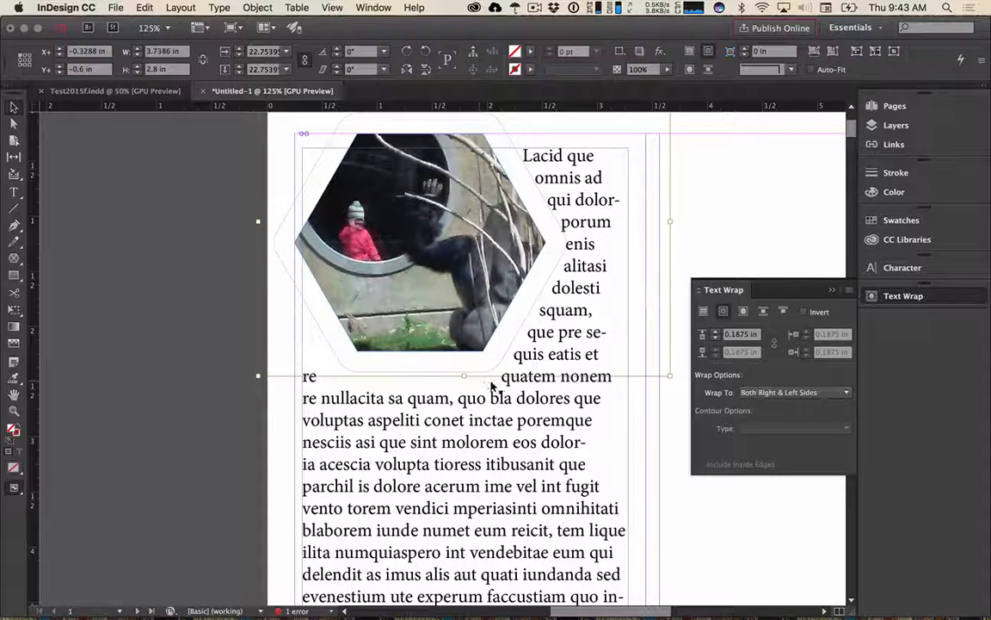
{"action": "left_click_drag", "start_coordinate": [465, 376], "coordinate": [464, 385]}
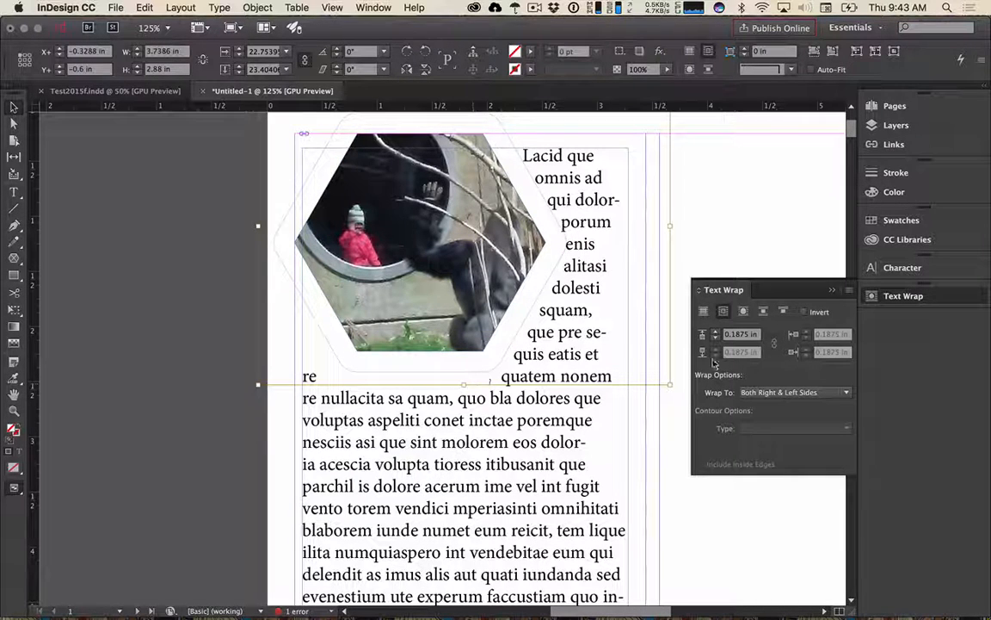
{"action": "left_click", "coordinate": [718, 331]}
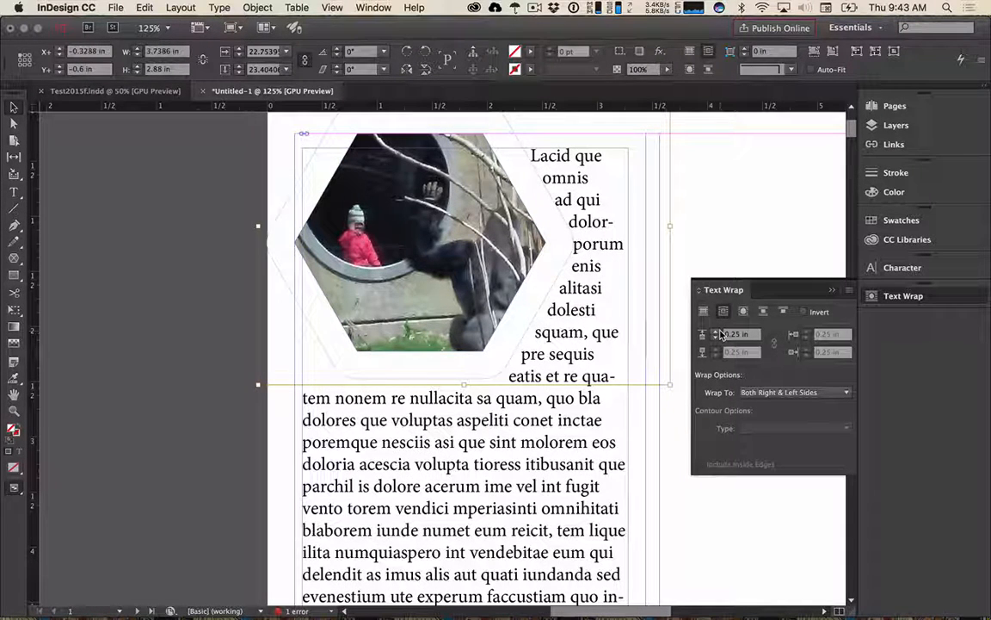
{"action": "left_click_drag", "start_coordinate": [667, 385], "coordinate": [641, 376]}
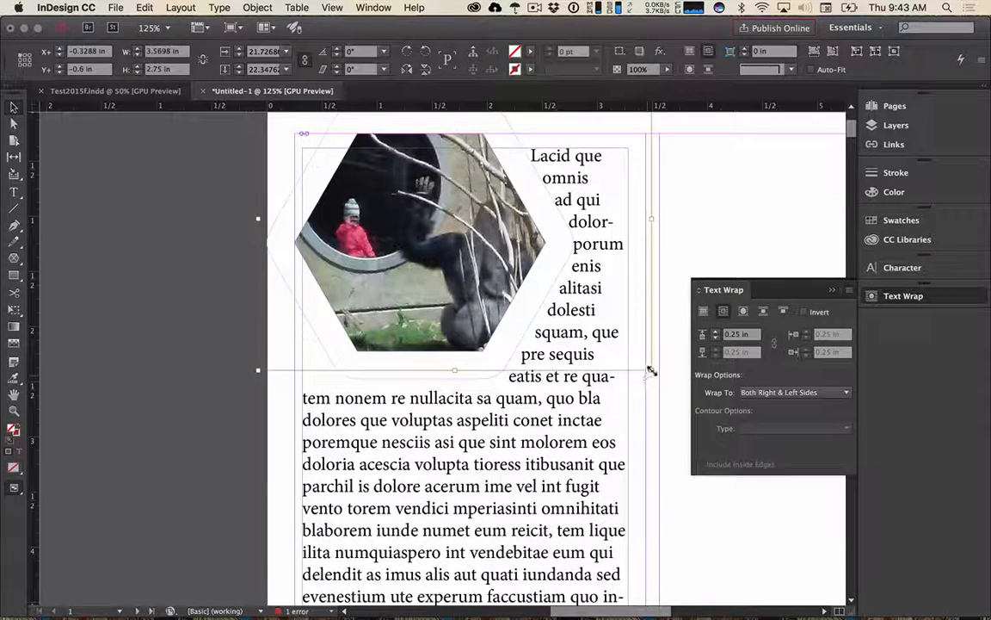
- Select the hexagonal frame itself and resize it to about 2.15 × 1.86 in
{"action": "left_click", "coordinate": [524, 339]}
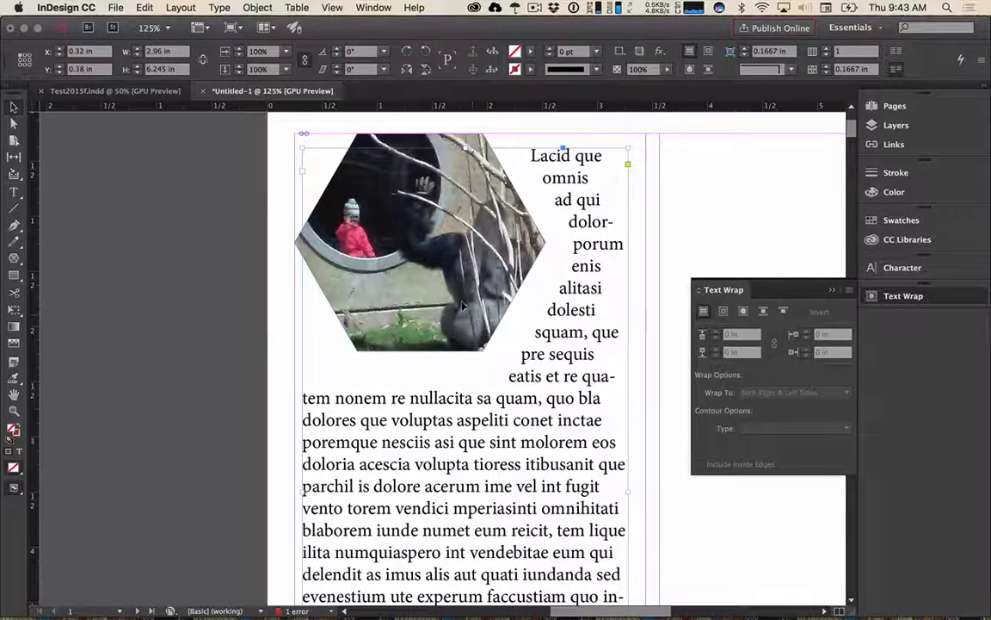
{"action": "left_click", "coordinate": [379, 217]}
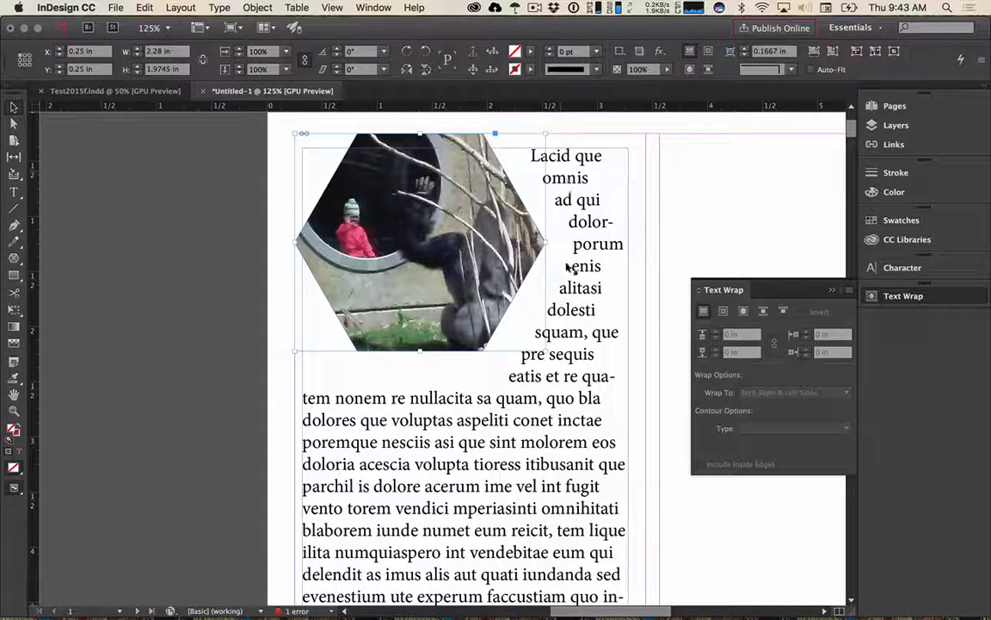
{"action": "left_click_drag", "start_coordinate": [543, 351], "coordinate": [532, 338]}
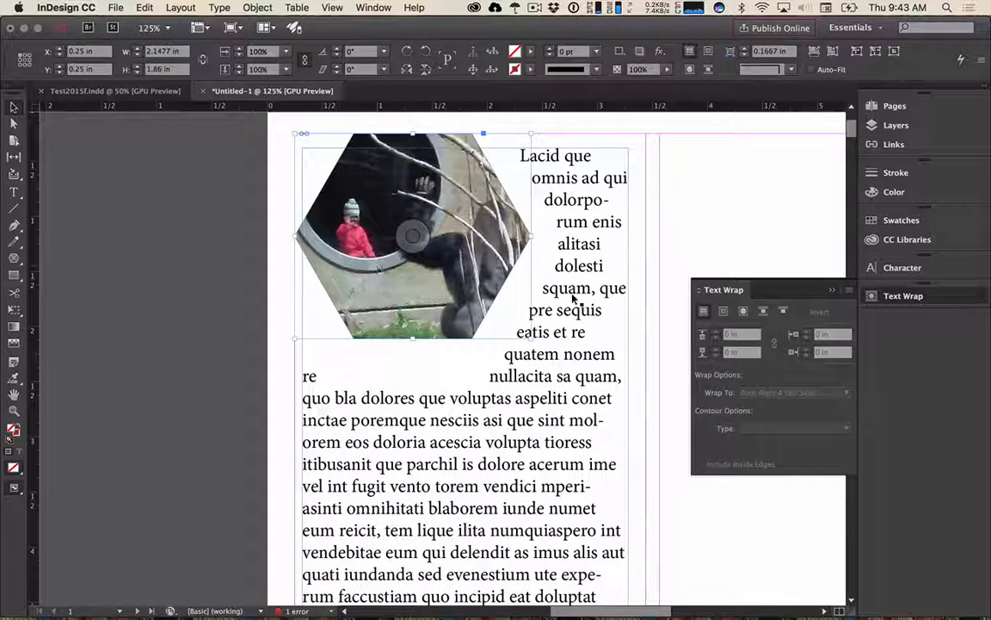
- Try a bounding box wrap on the hexagonal frame, with unlinked offsets and a 0.0625 in top offset
{"action": "left_click", "coordinate": [723, 310]}
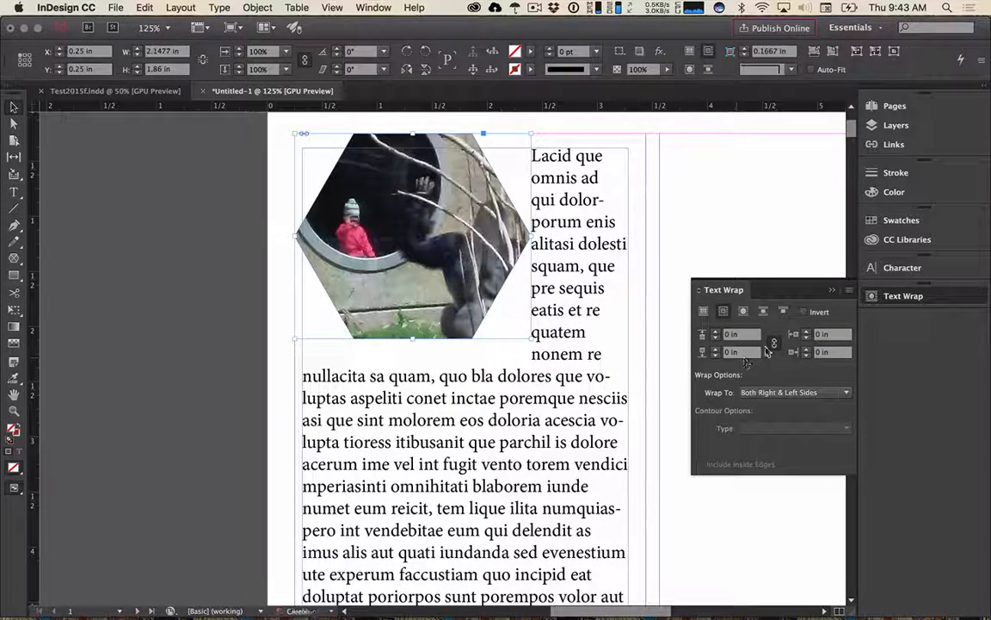
{"action": "left_click", "coordinate": [774, 342]}
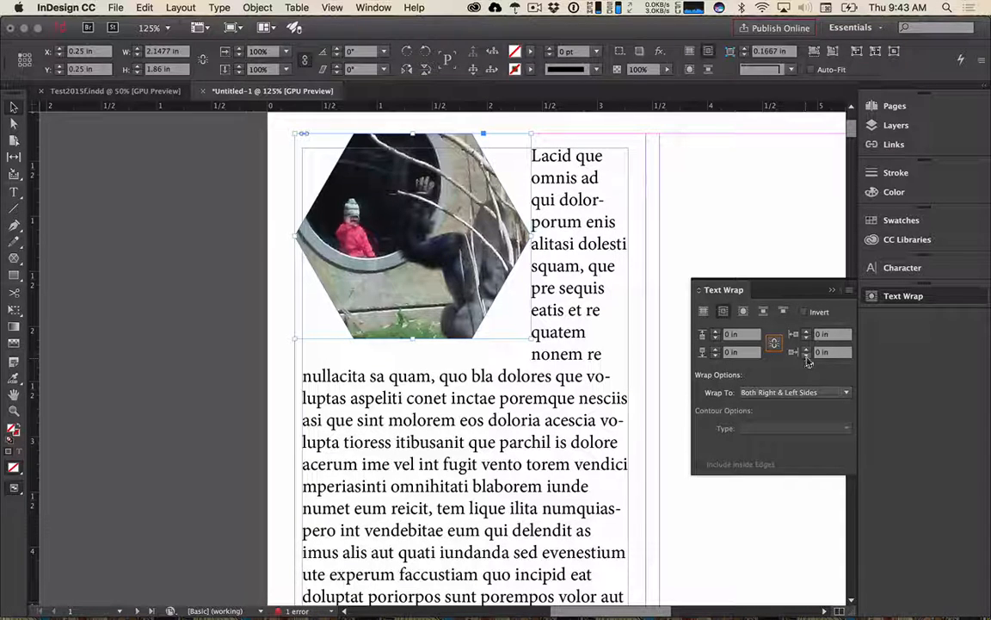
{"action": "left_click", "coordinate": [716, 334]}
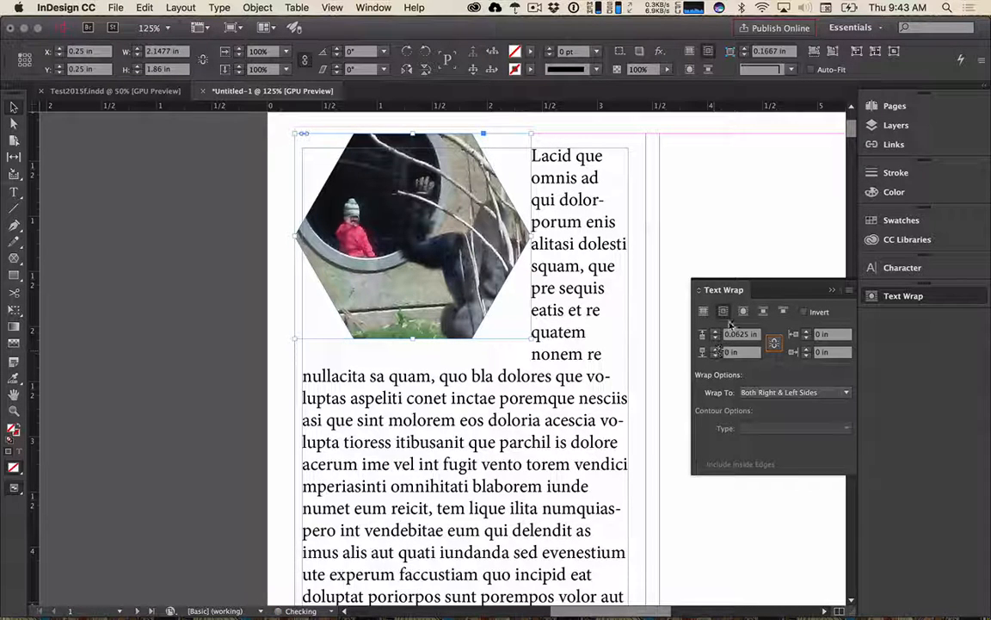
- Wrap the text around the picture's object shape with a 0.1875 in offset, and deselect everything
{"action": "left_click", "coordinate": [743, 312]}
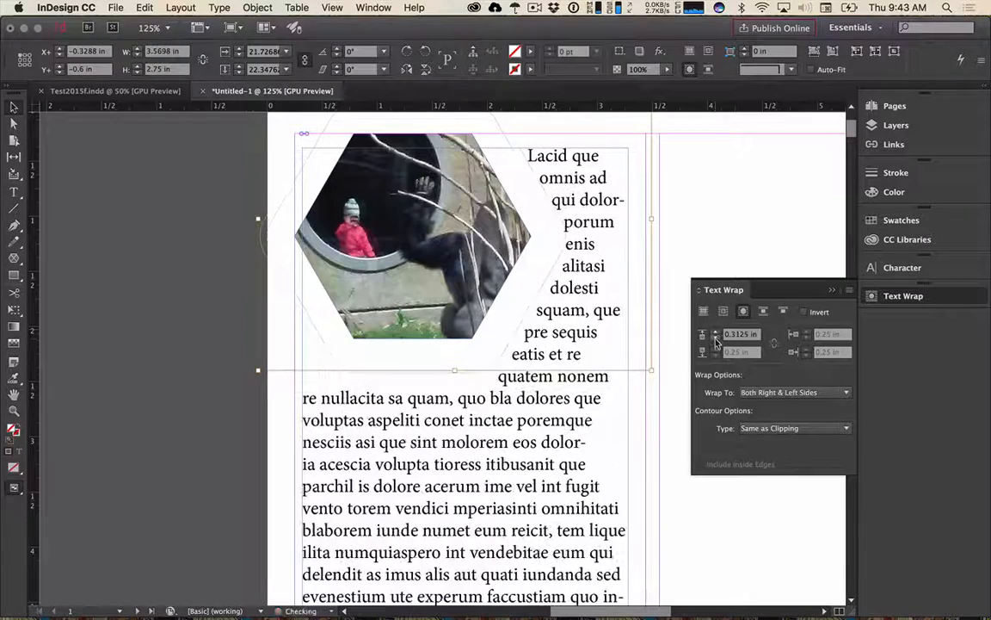
{"action": "left_click", "coordinate": [716, 339]}
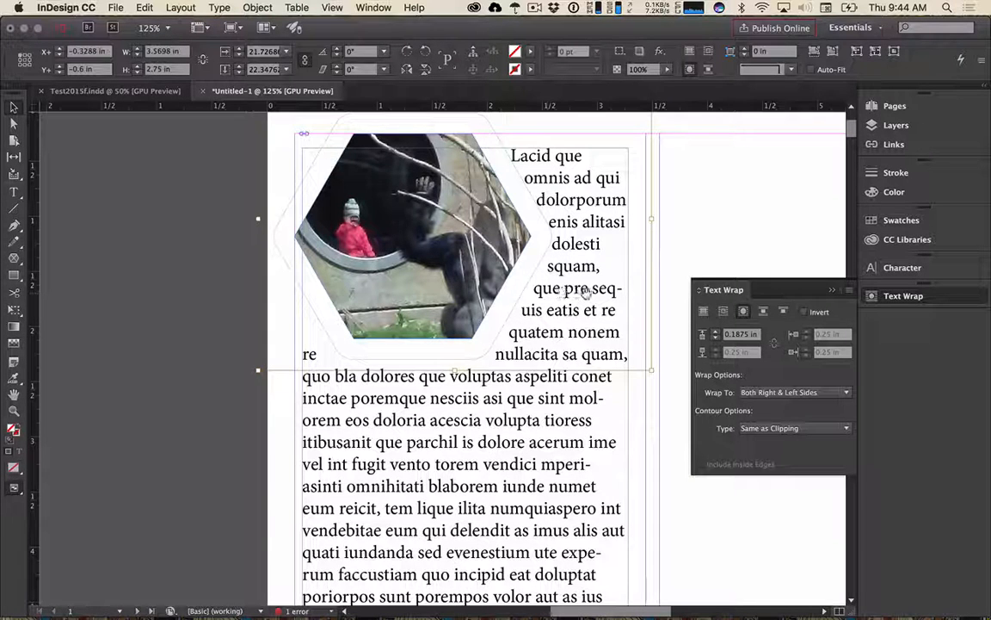
{"action": "left_click", "coordinate": [122, 245]}
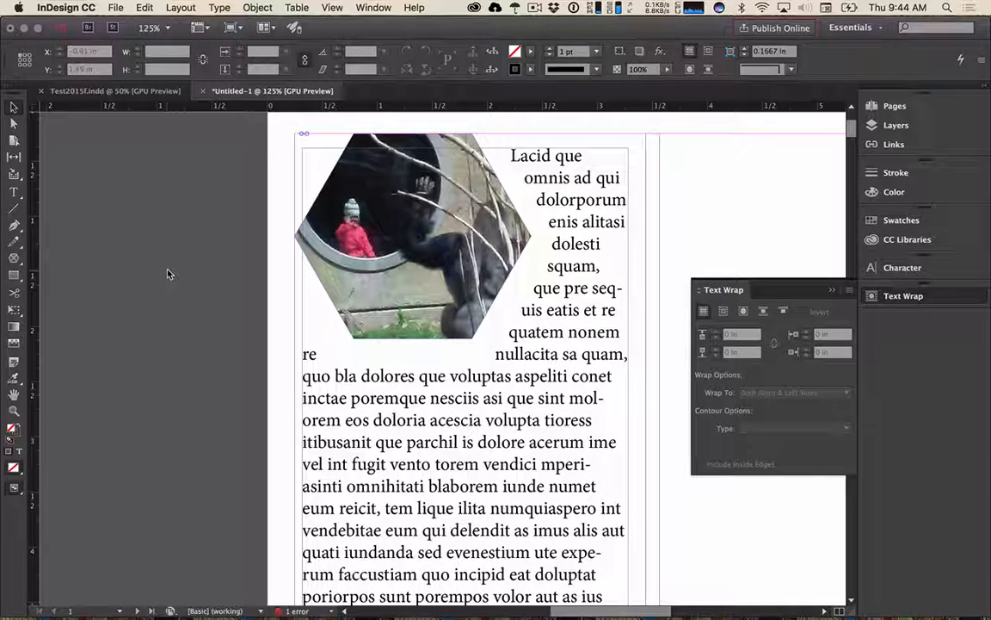
{"action": "left_click", "coordinate": [204, 91]}
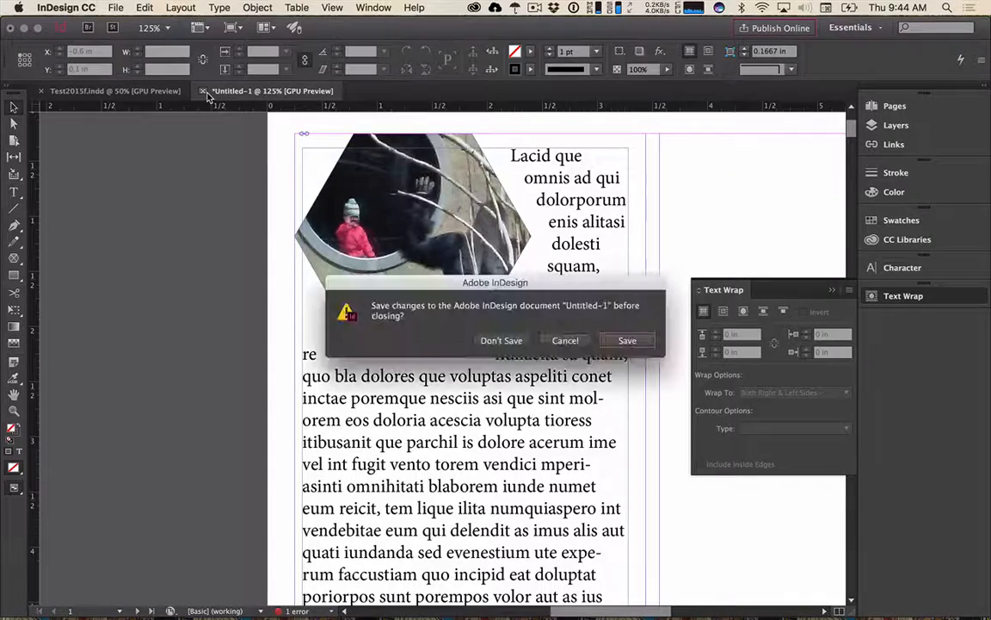
{"action": "left_click", "coordinate": [553, 337]}
{"action": "key", "text": "super+w"}
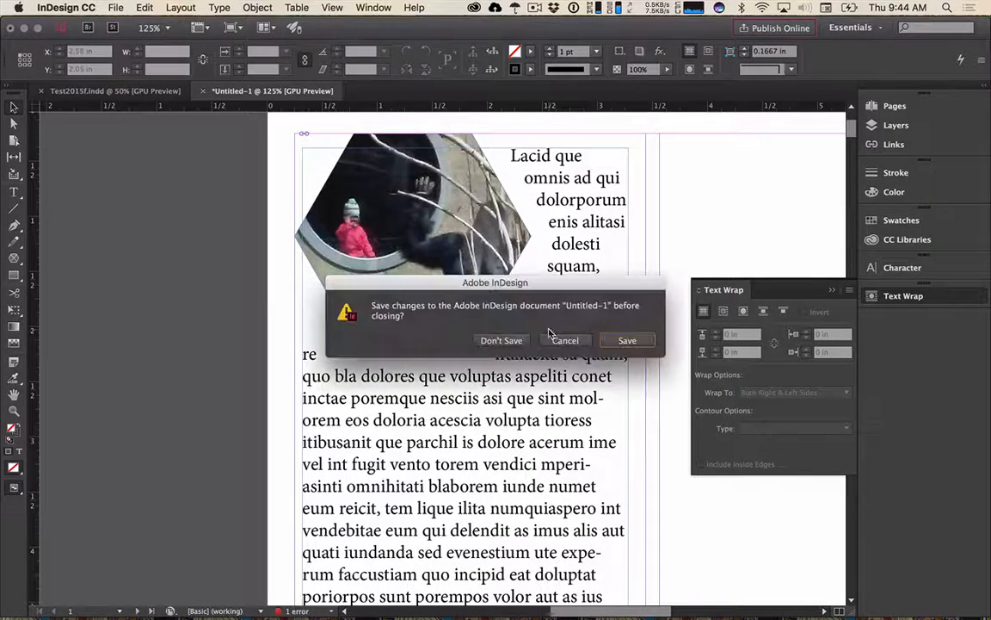
{"action": "left_click", "coordinate": [564, 337]}
- Switch the document display to CPU preview and back to GPU preview
{"action": "left_click", "coordinate": [116, 8]}
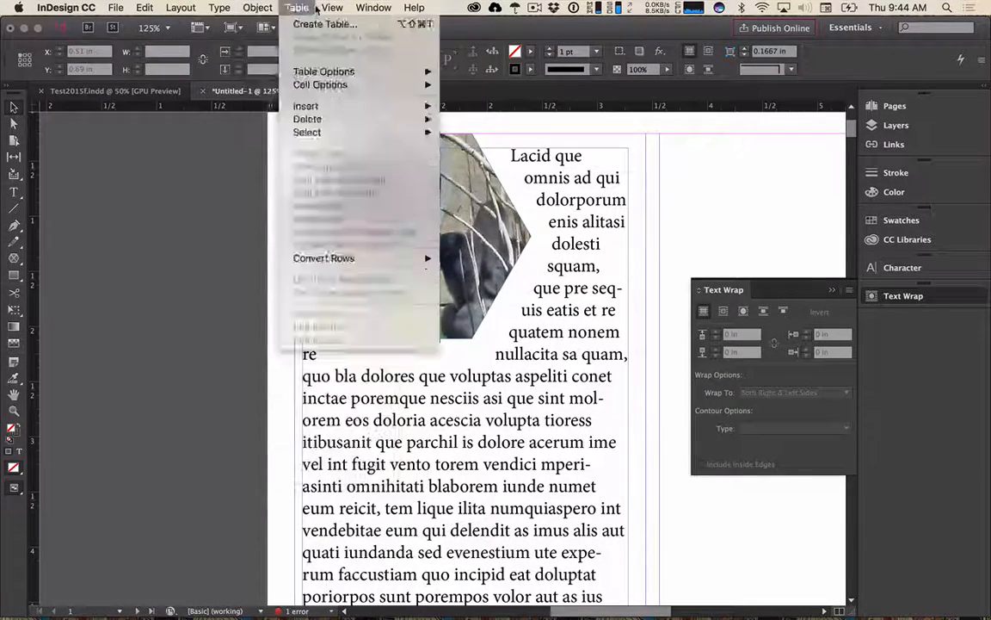
{"action": "mouse_move", "coordinate": [333, 8]}
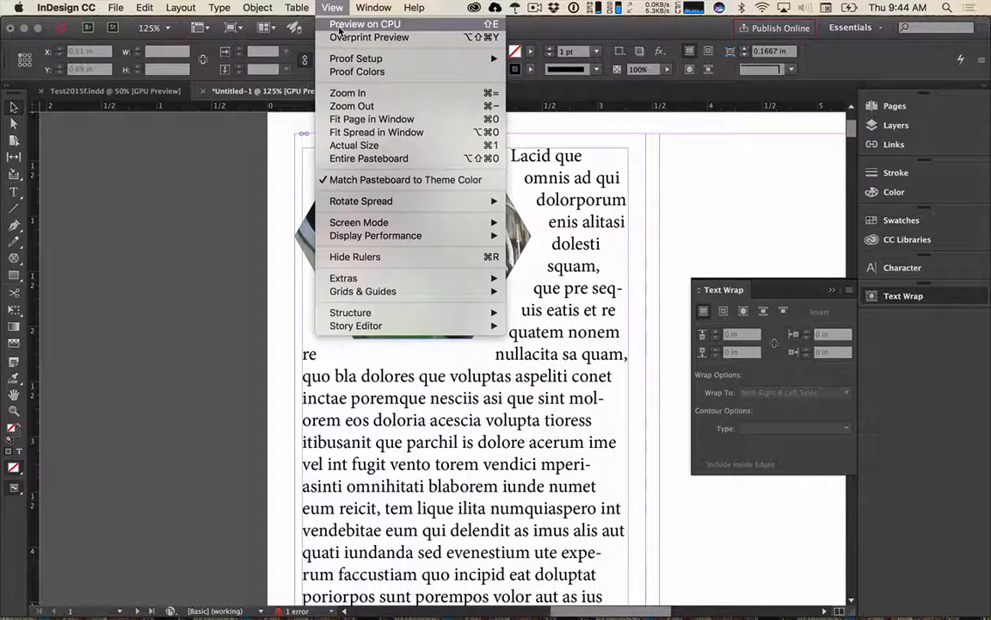
{"action": "left_click", "coordinate": [340, 29]}
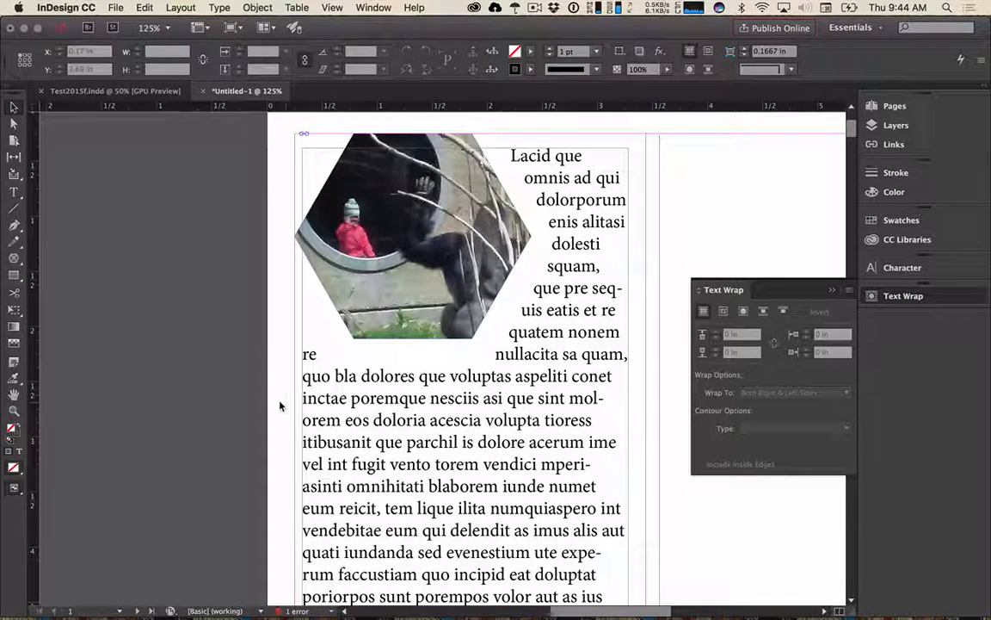
{"action": "left_click", "coordinate": [332, 8]}
{"action": "left_click", "coordinate": [349, 24]}
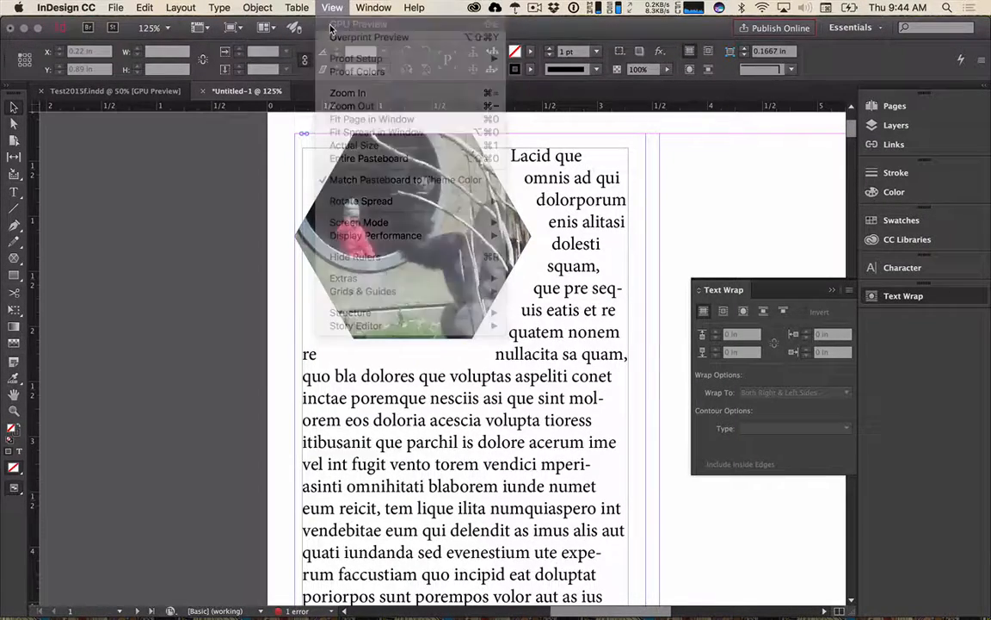
- Turn on Overprint Preview and show the document in the Presentation screen mode
{"action": "left_click", "coordinate": [334, 8]}
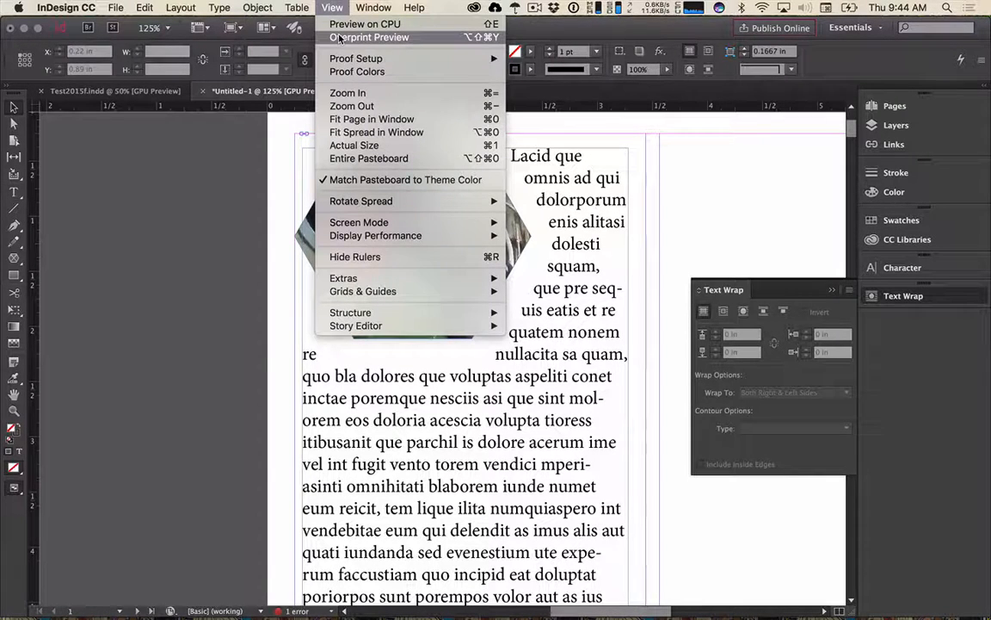
{"action": "left_click", "coordinate": [342, 39]}
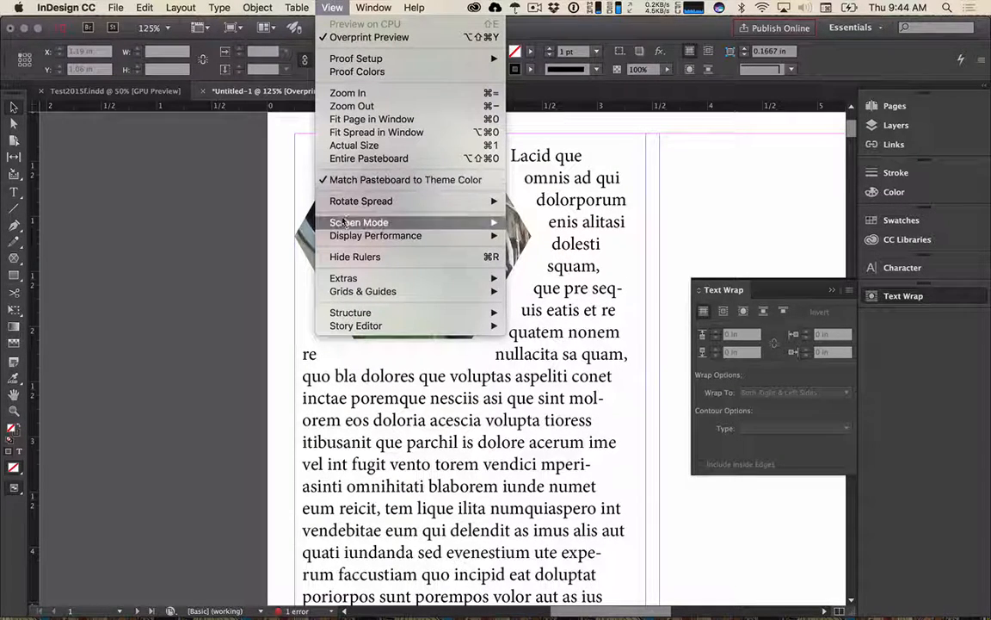
{"action": "mouse_move", "coordinate": [357, 241]}
{"action": "mouse_move", "coordinate": [370, 222]}
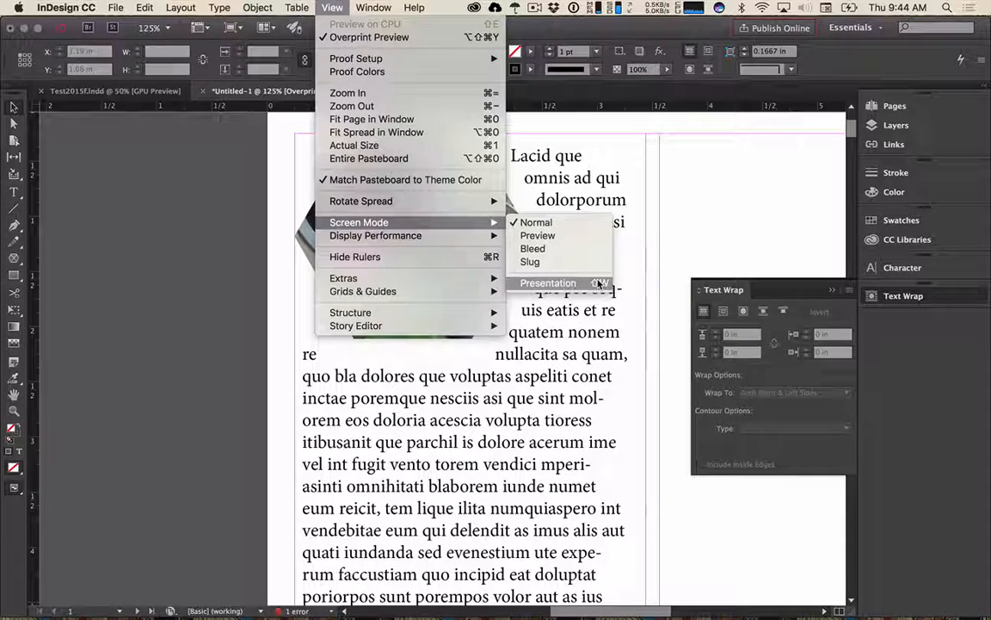
{"action": "left_click", "coordinate": [599, 284]}
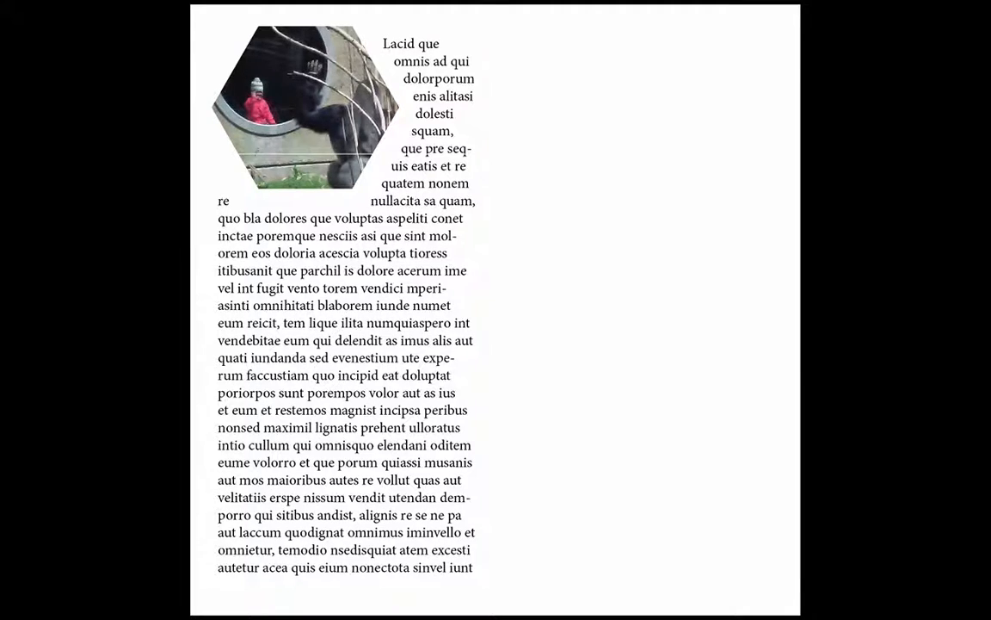
- Page back and forth between the first page and the next spread in the presentation, and return to the layout
{"action": "key", "text": "Right"}
{"action": "key", "text": "Left"}
{"action": "key", "text": "Right"}
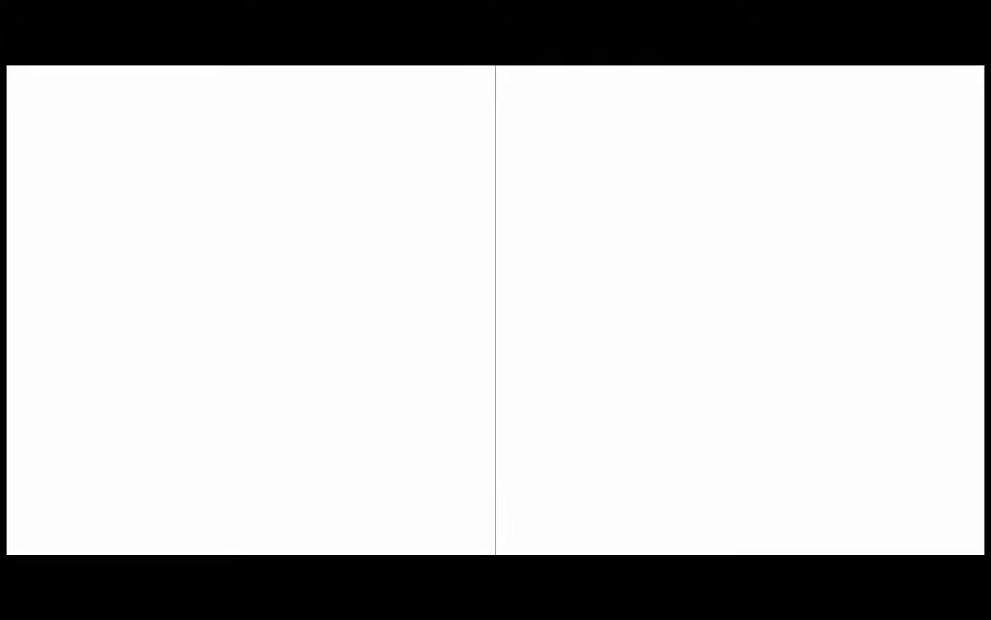
{"action": "key", "text": "Left"}
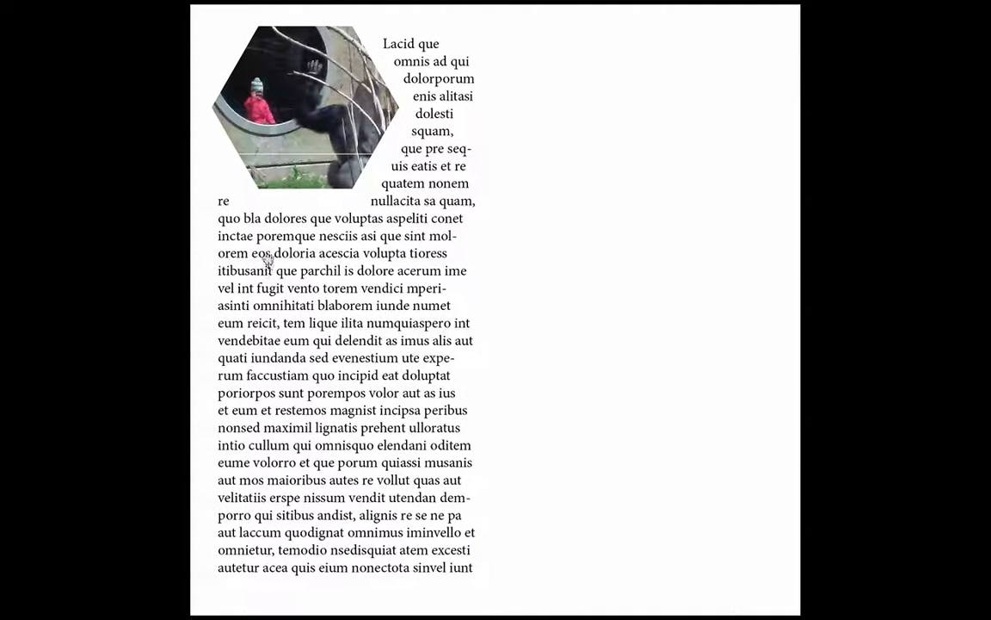
{"action": "key", "text": "Escape"}
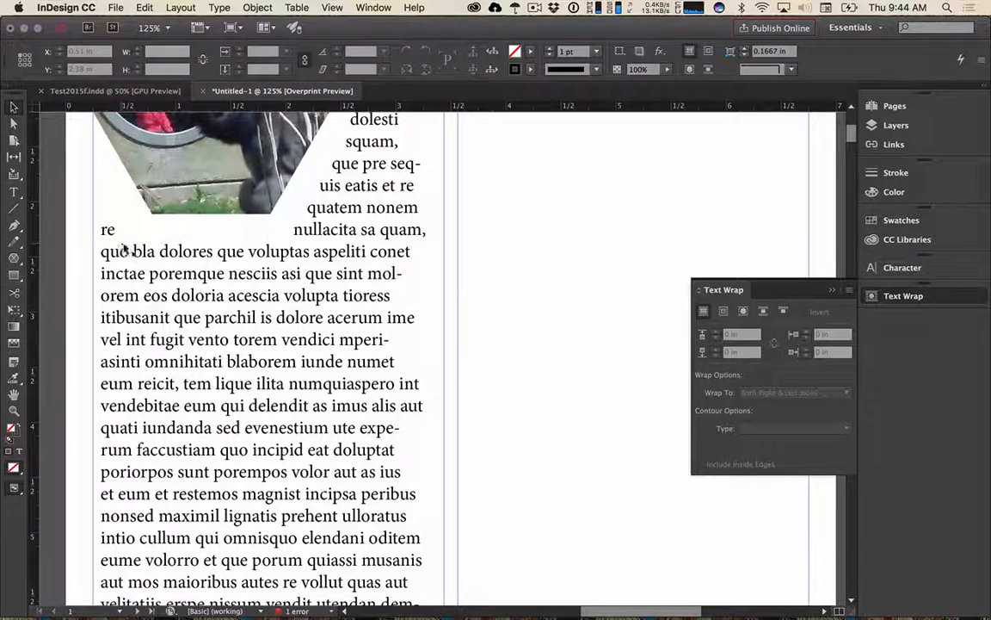
{"action": "scroll", "coordinate": [252, 320], "scroll_direction": "down", "scroll_amount": 1}
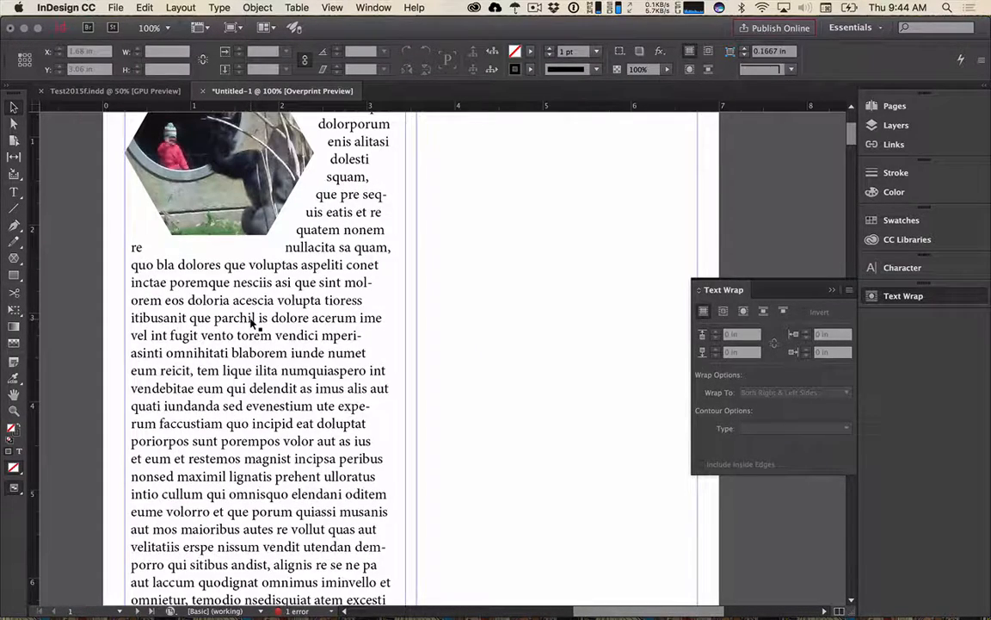
{"action": "scroll", "coordinate": [252, 320], "scroll_direction": "down", "scroll_amount": 1}
- Examine the pages, layers and master pages of Test2015f.indd, and return to the Untitled-1 document
{"action": "left_click", "coordinate": [134, 91]}
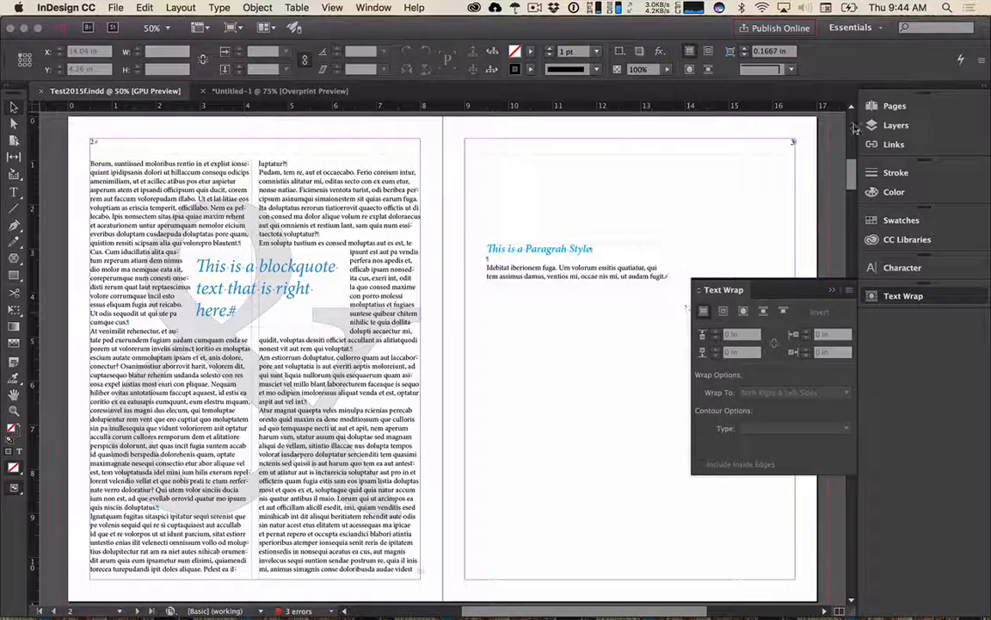
{"action": "left_click", "coordinate": [890, 106]}
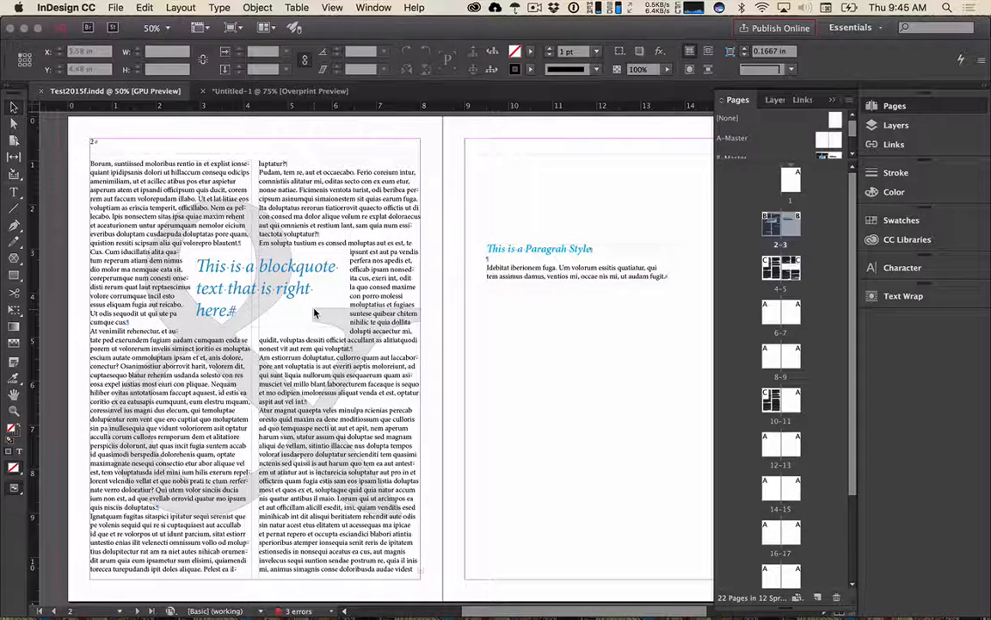
{"action": "left_click", "coordinate": [777, 100]}
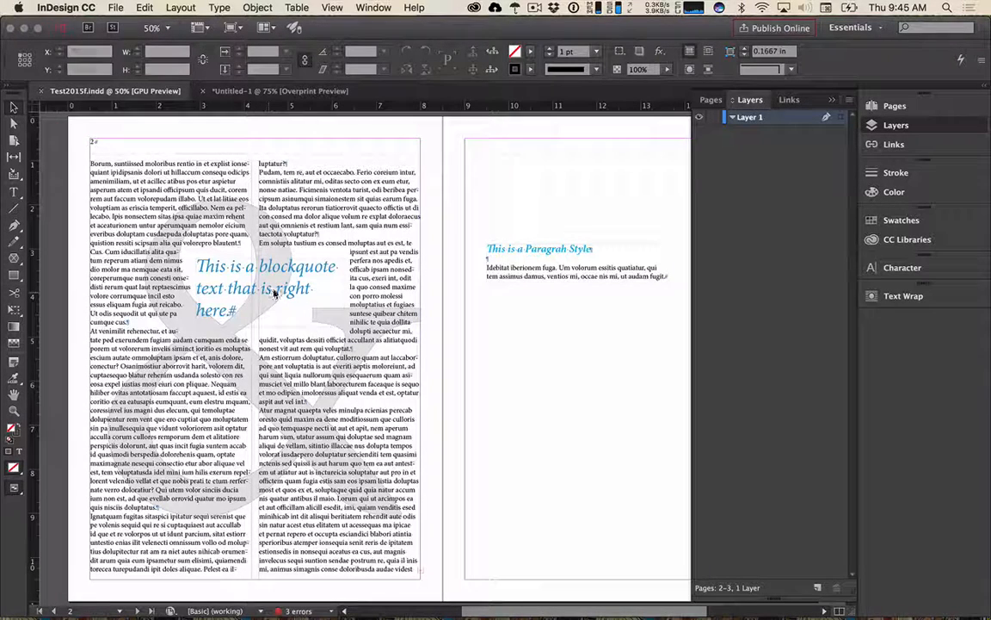
{"action": "left_click", "coordinate": [713, 101]}
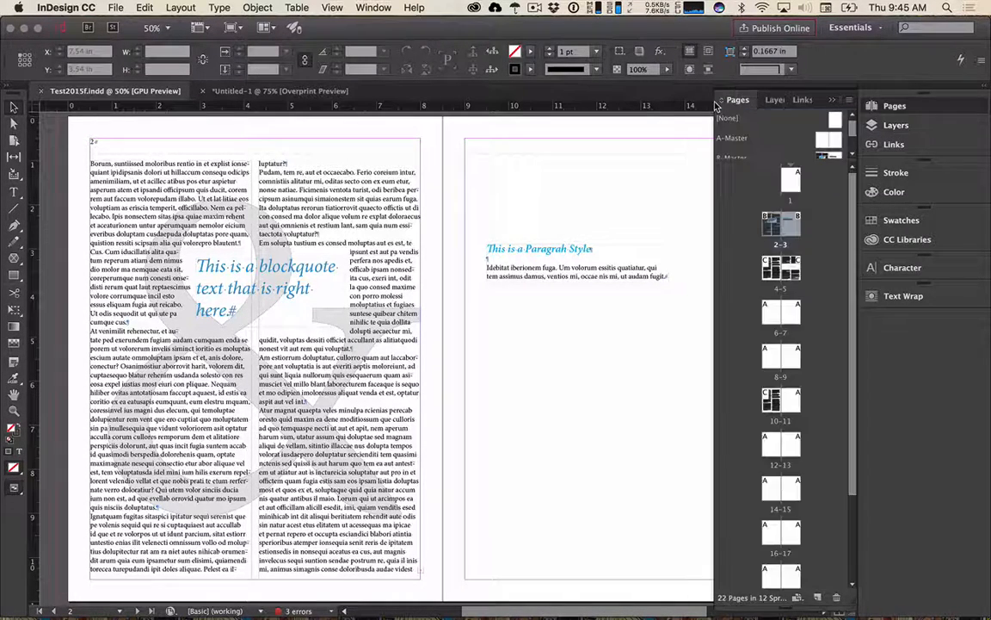
{"action": "scroll", "coordinate": [822, 148], "scroll_direction": "down", "scroll_amount": 1}
{"action": "left_click", "coordinate": [824, 151]}
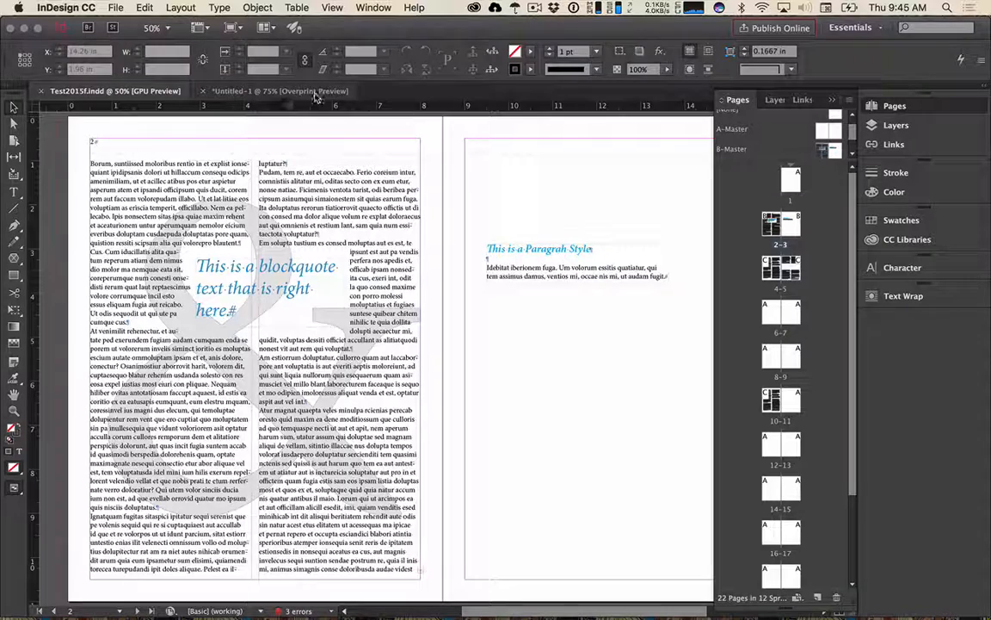
{"action": "left_click", "coordinate": [280, 91]}
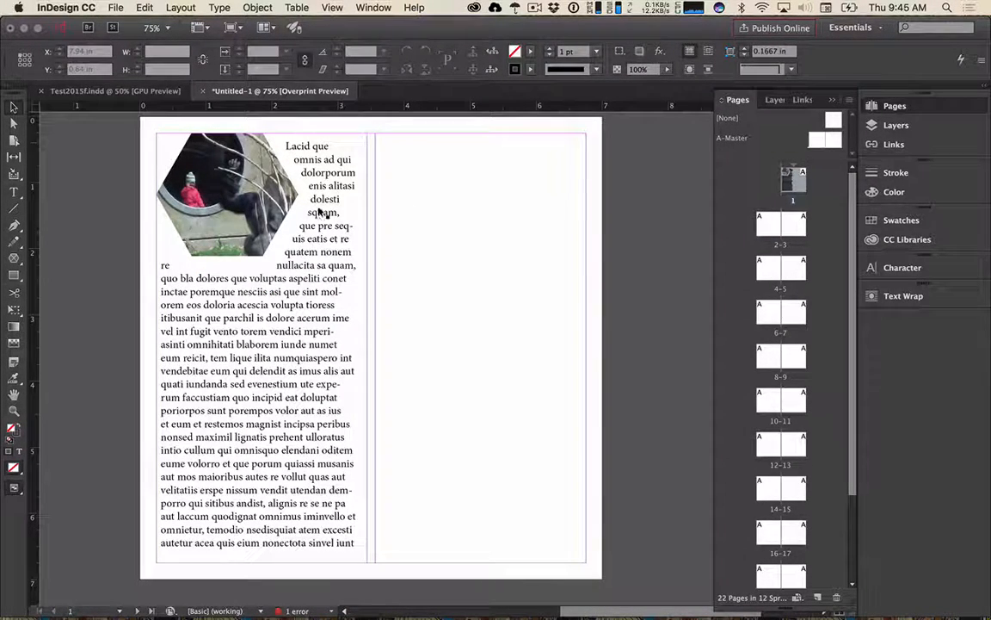
- Move the hexagonal picture down to the lower part of the text column, and delete it from the page
{"action": "left_click", "coordinate": [355, 216]}
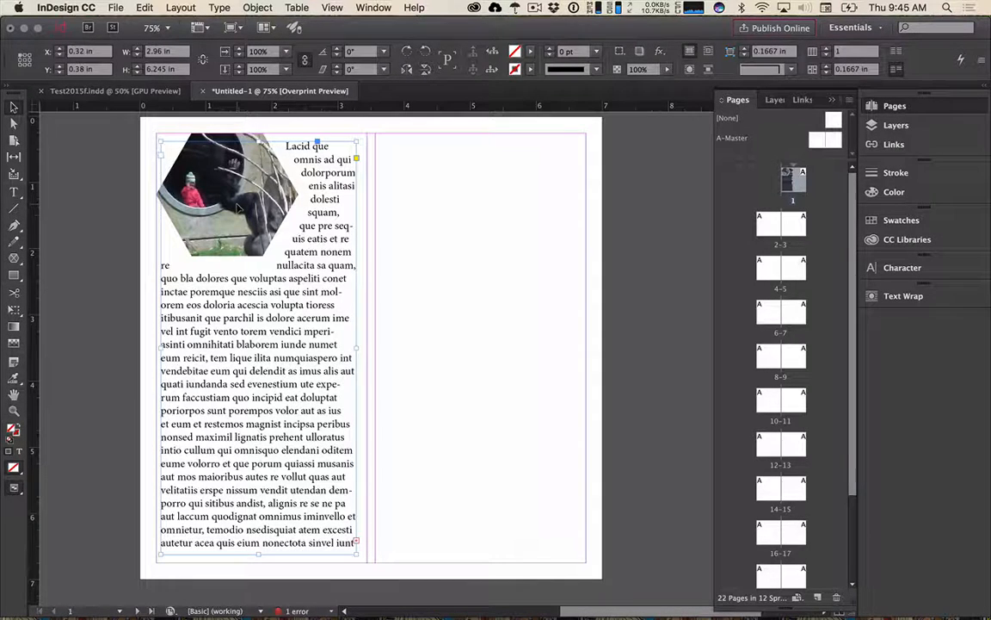
{"action": "left_click", "coordinate": [222, 161]}
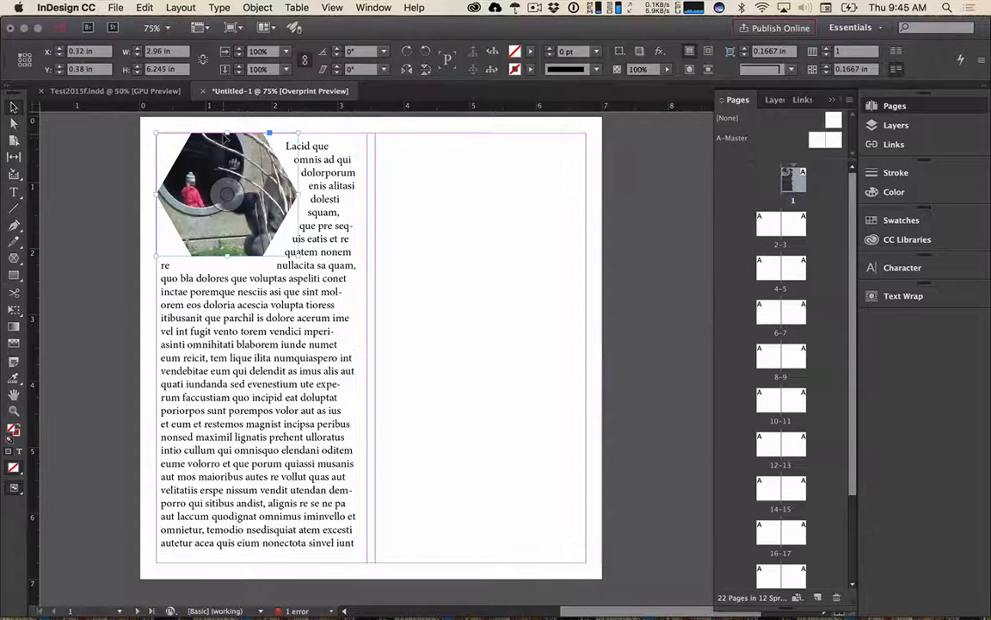
{"action": "left_click_drag", "start_coordinate": [230, 163], "coordinate": [296, 489]}
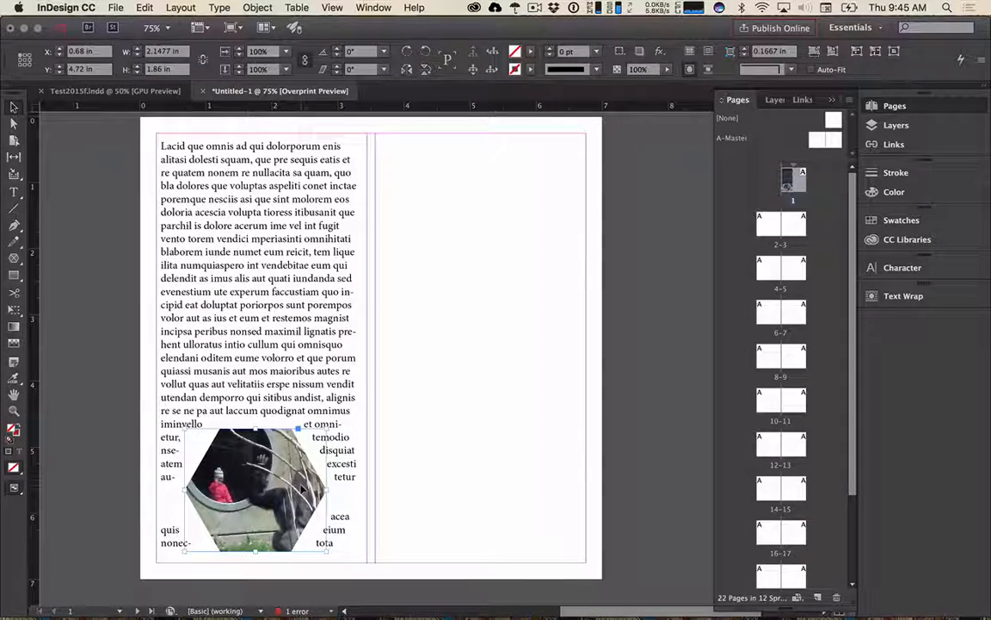
{"action": "key", "text": "Delete"}
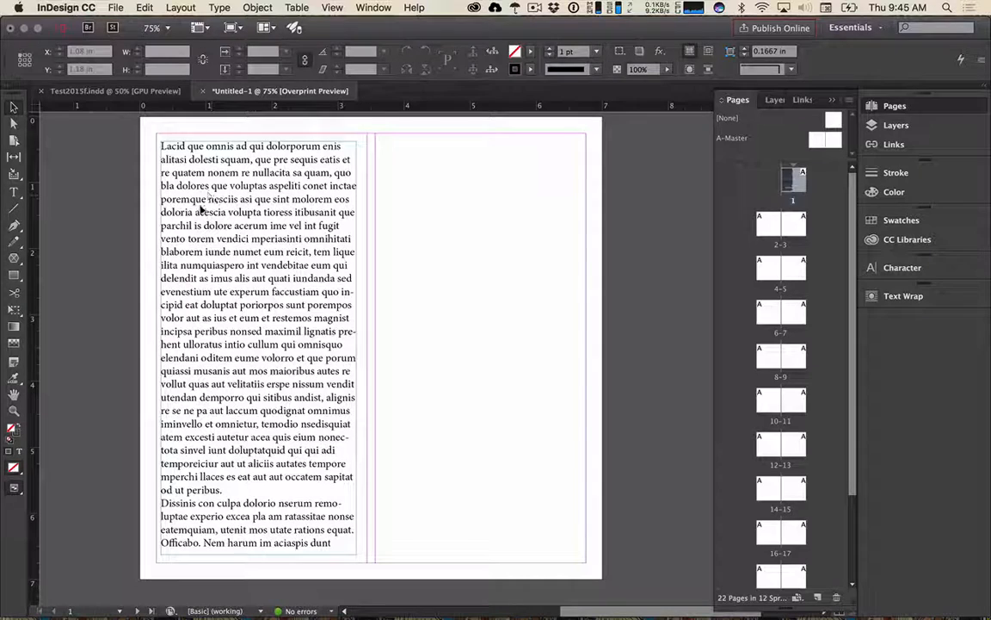
- Set the left text frame's font size to 11 pt and fill its remaining space with placeholder text
{"action": "left_click", "coordinate": [182, 184]}
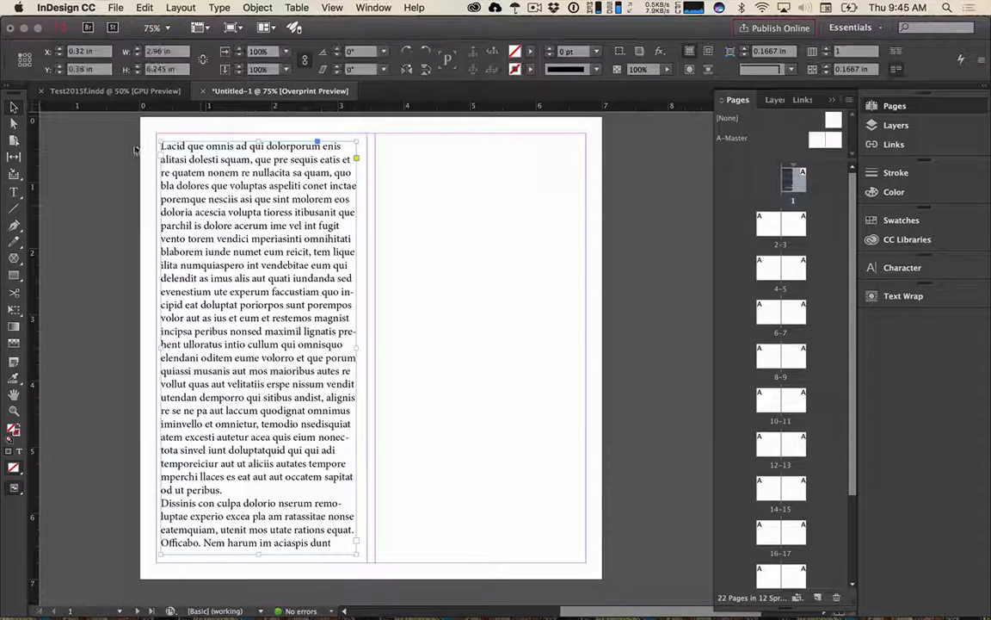
{"action": "left_click", "coordinate": [13, 191]}
{"action": "left_click", "coordinate": [22, 51]}
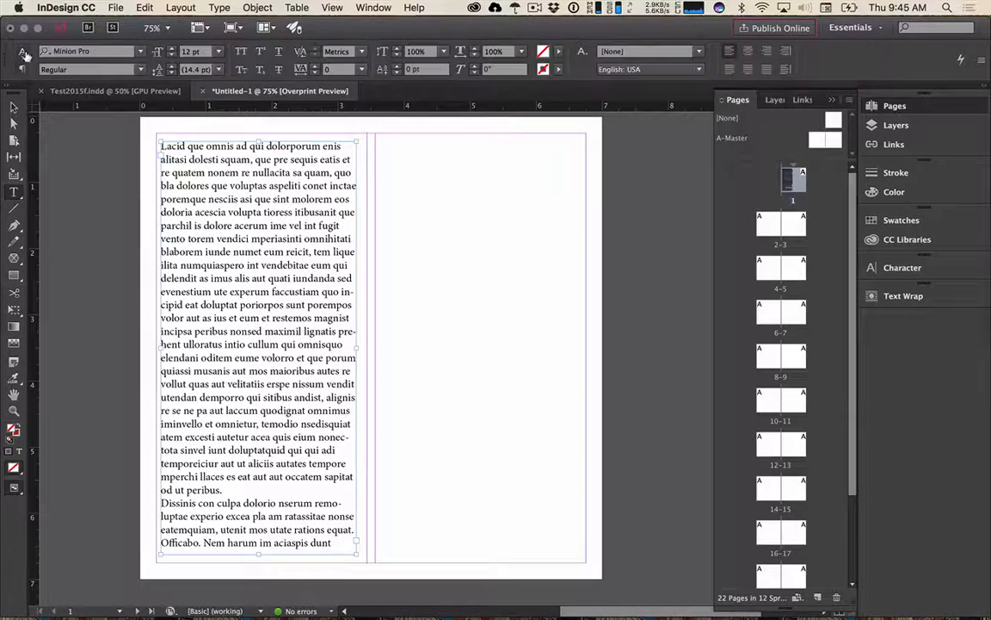
{"action": "left_click", "coordinate": [218, 52]}
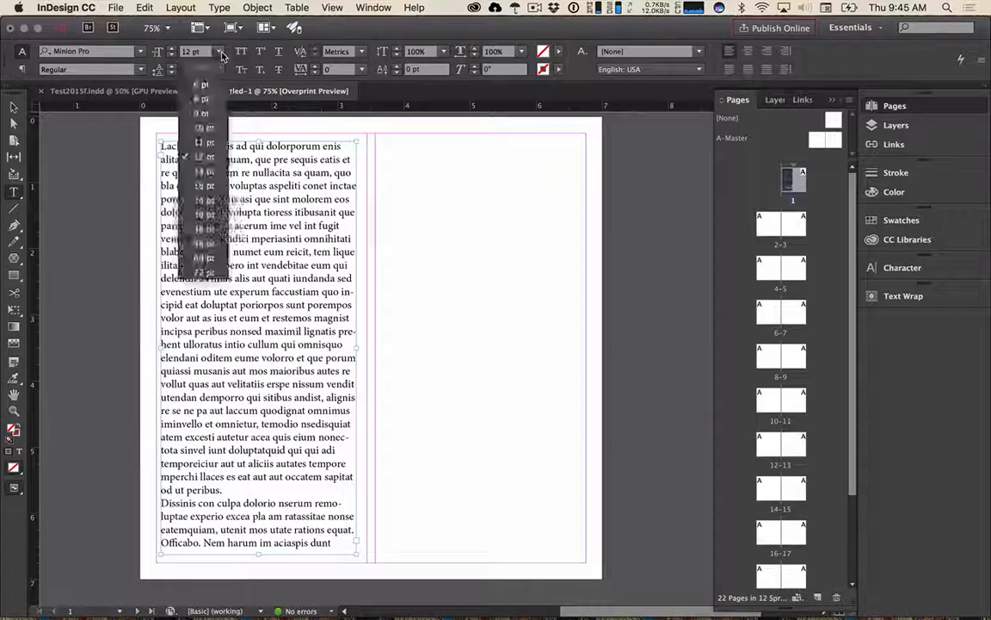
{"action": "left_click", "coordinate": [200, 141]}
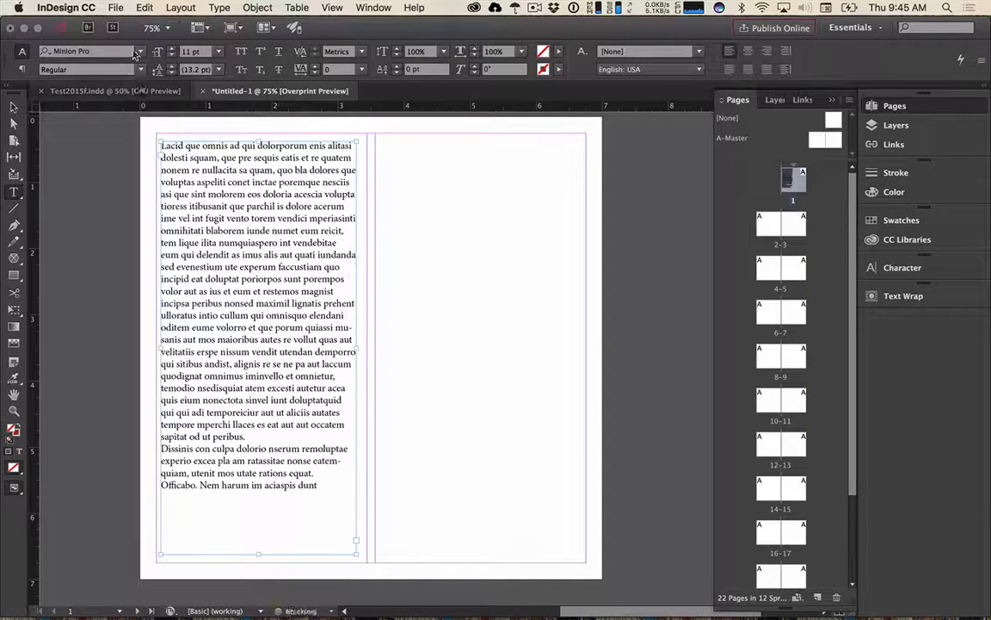
{"action": "left_click", "coordinate": [230, 7]}
{"action": "left_click", "coordinate": [275, 415]}
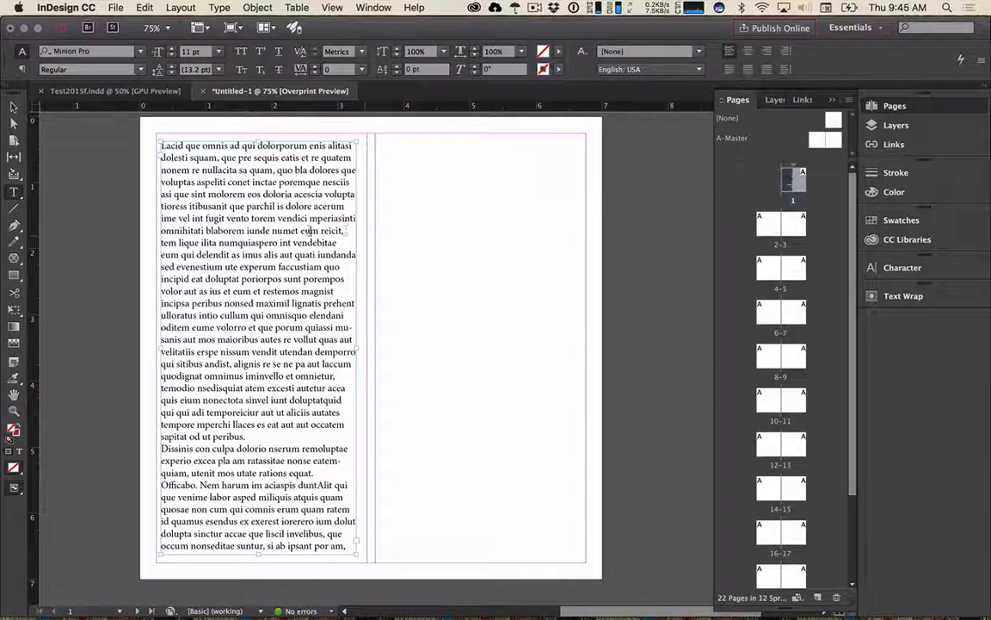
{"action": "key", "text": "Escape"}
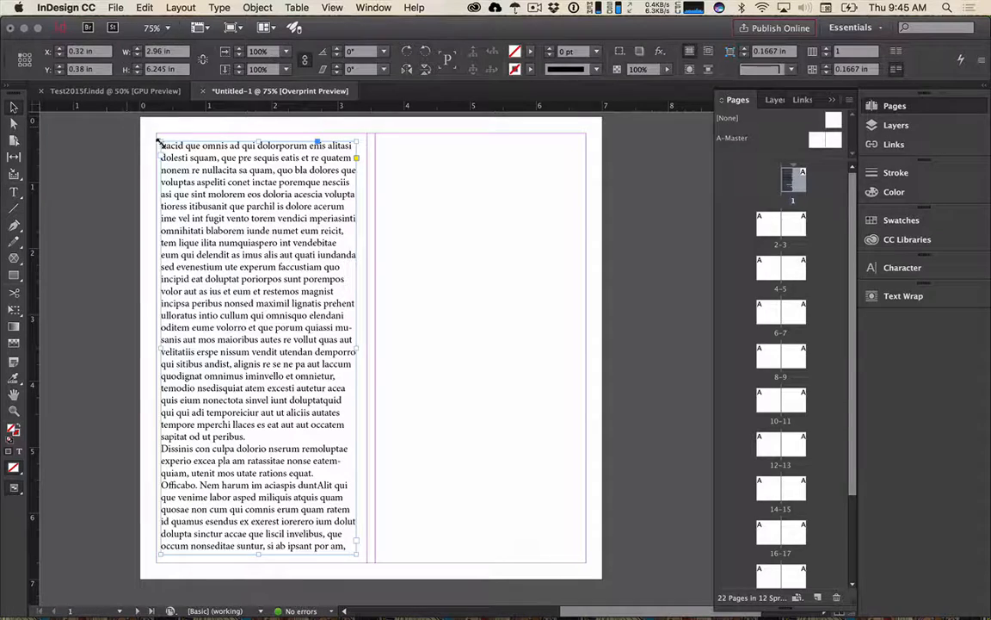
- Resize the text frame to fit the left column guides, about 3.19 in wide and 6.52 in high
{"action": "left_click_drag", "start_coordinate": [159, 143], "coordinate": [152, 135]}
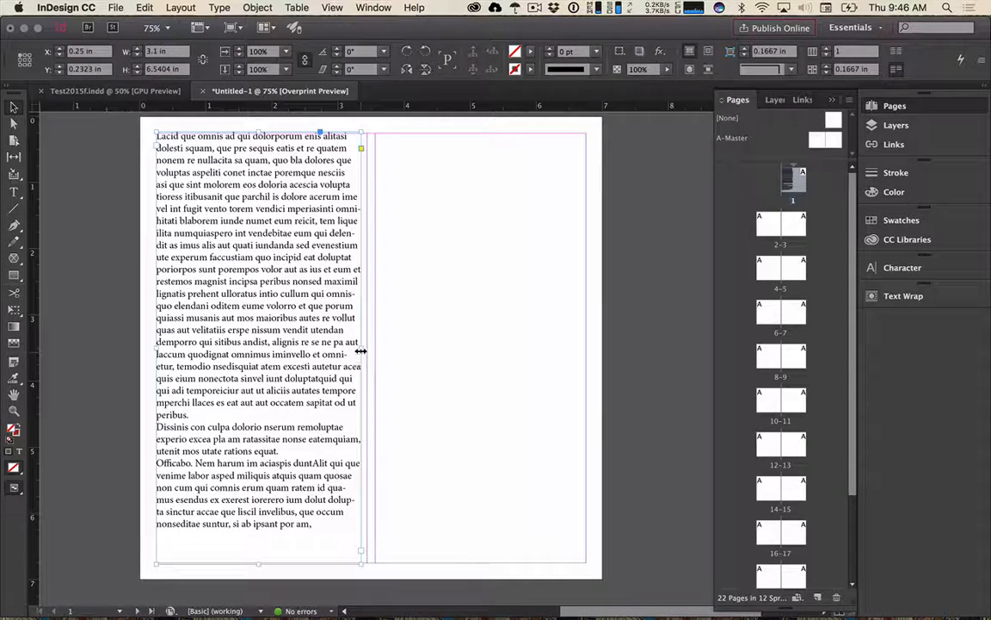
{"action": "left_click_drag", "start_coordinate": [361, 351], "coordinate": [367, 351]}
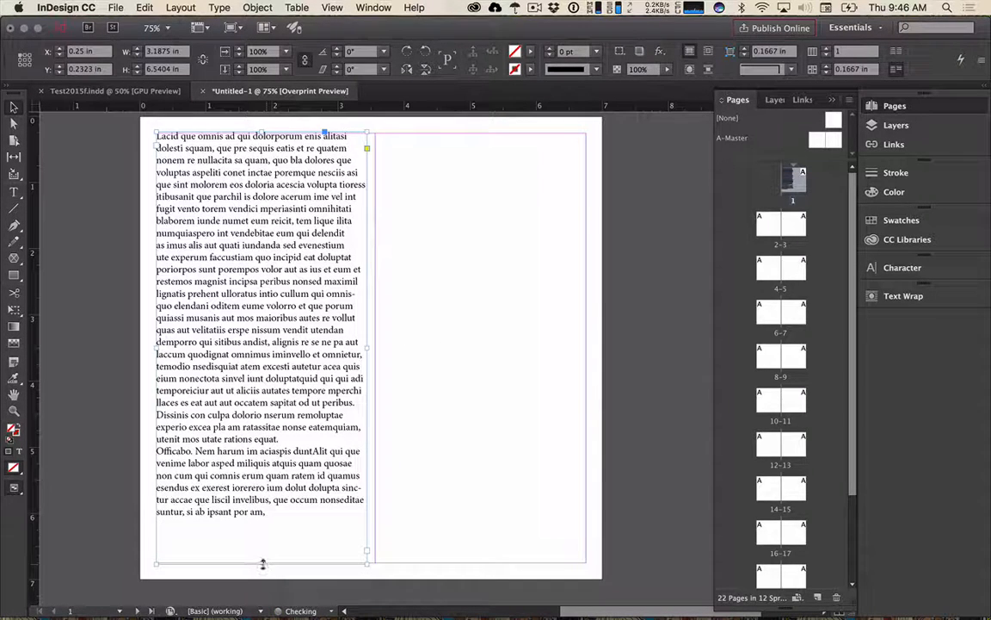
{"action": "left_click_drag", "start_coordinate": [264, 564], "coordinate": [265, 562]}
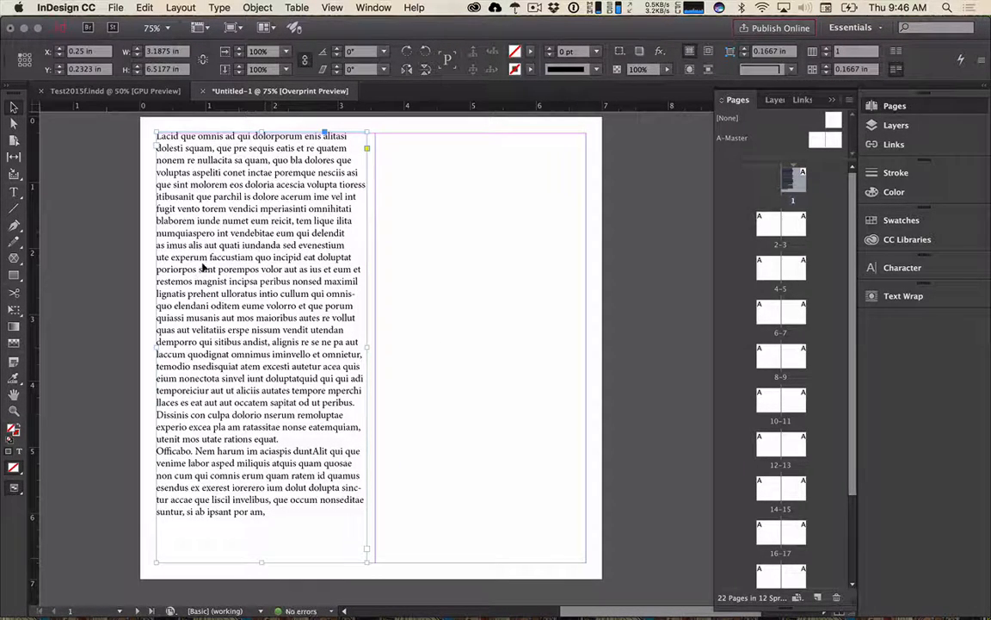
- Fill the rest of the left frame with placeholder text and duplicate the frame into the right column
{"action": "left_click", "coordinate": [218, 7]}
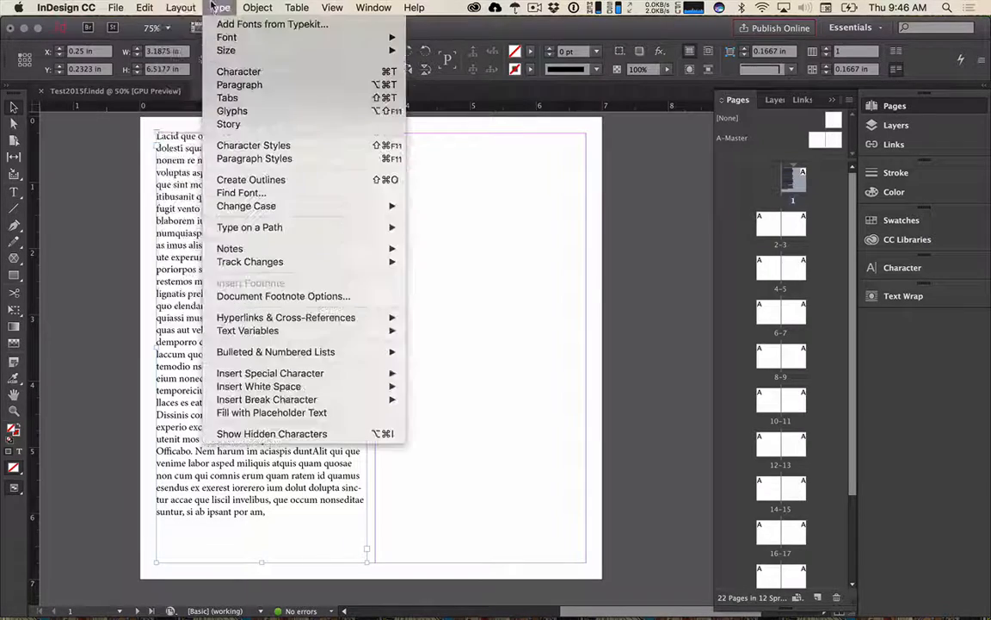
{"action": "left_click", "coordinate": [258, 412]}
{"action": "left_click_drag", "start_coordinate": [263, 365], "coordinate": [505, 407]}
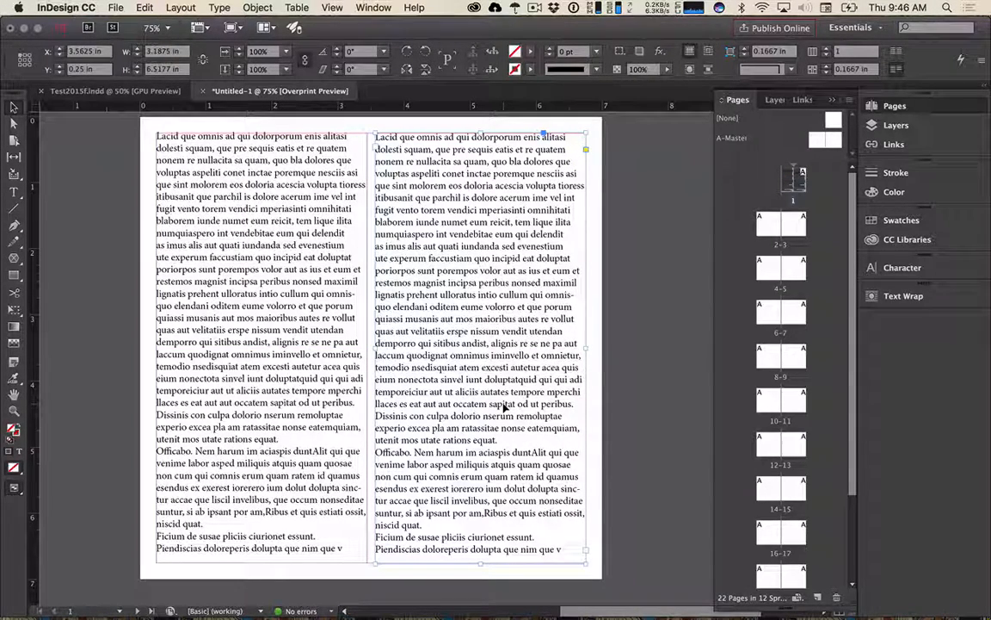
- Switch to Safari and open gutenberg.org in a new tab
{"action": "left_click", "coordinate": [290, 421]}
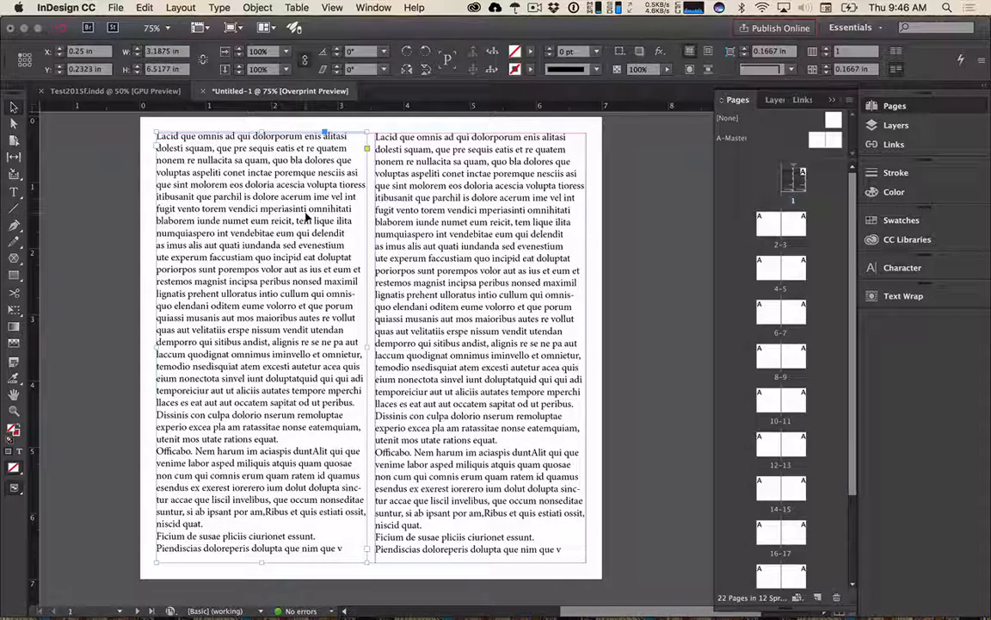
{"action": "key", "text": "super+Tab"}
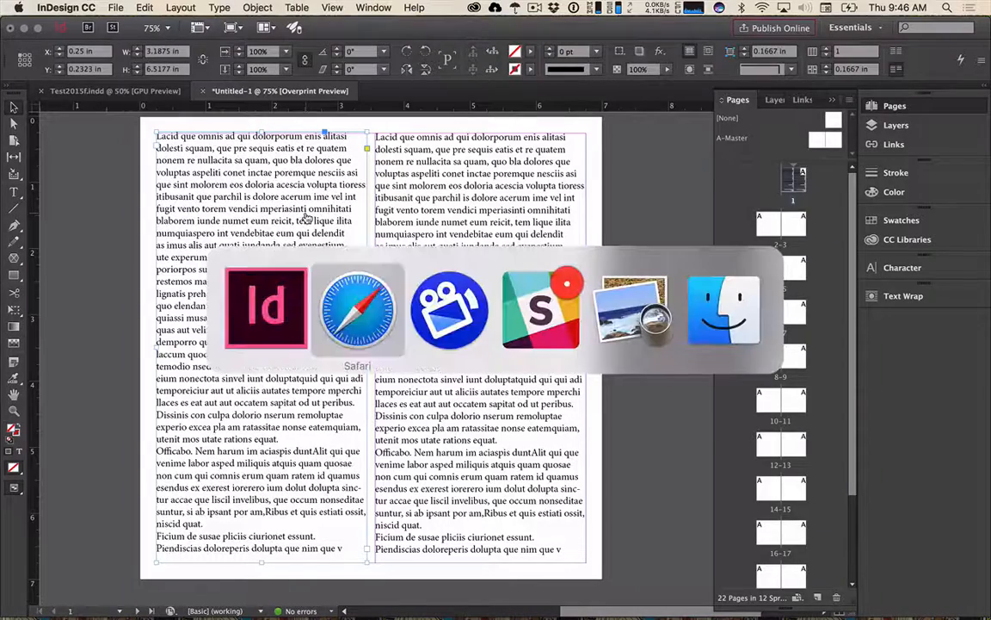
{"action": "key", "text": "super+t"}
{"action": "type", "text": "gutenberg.org"}
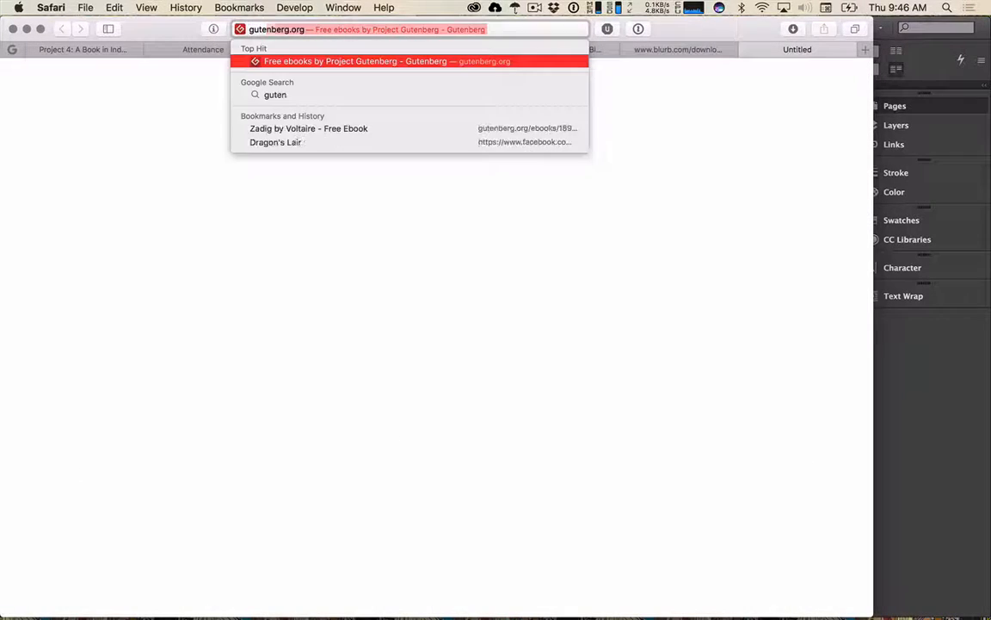
{"action": "key", "text": "Return"}
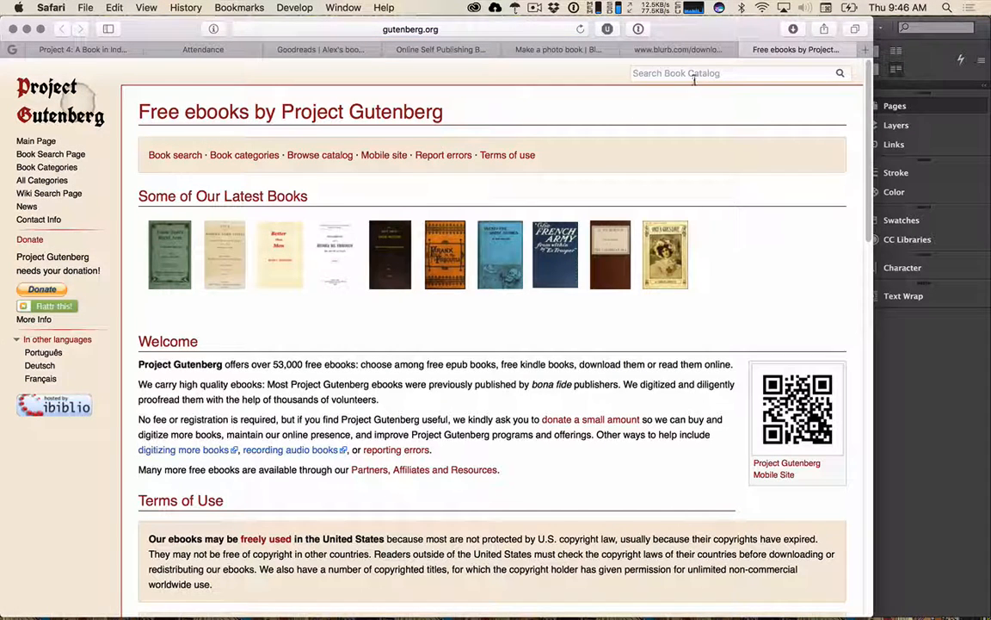
- Search the book catalog for "sherlock" and open the Plain Text UTF-8 version of Adventures of Sherlock Holmes
{"action": "left_click", "coordinate": [702, 73]}
{"action": "type", "text": "sherlock"}
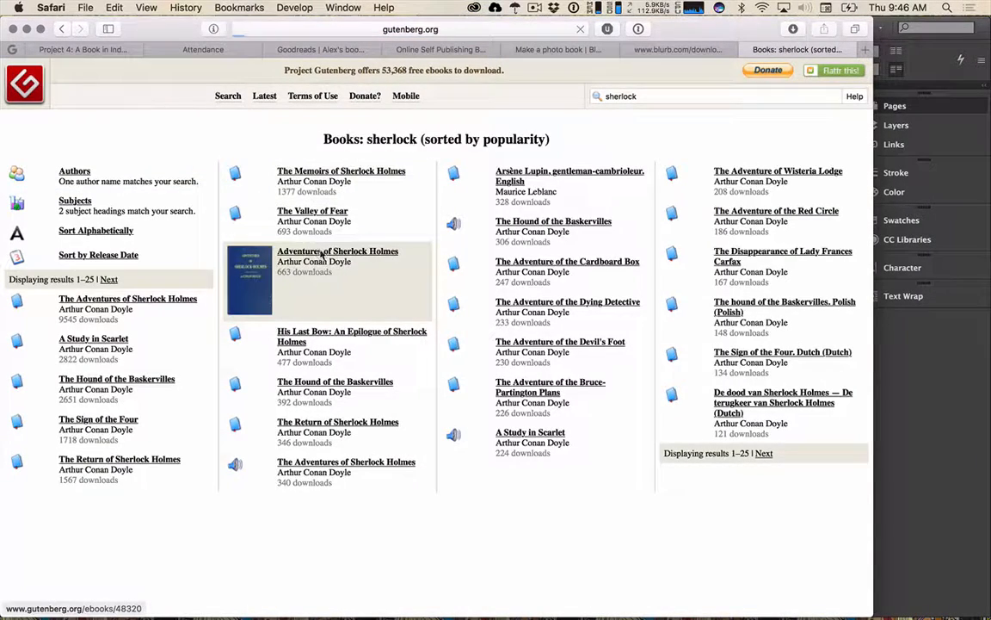
{"action": "left_click", "coordinate": [405, 257]}
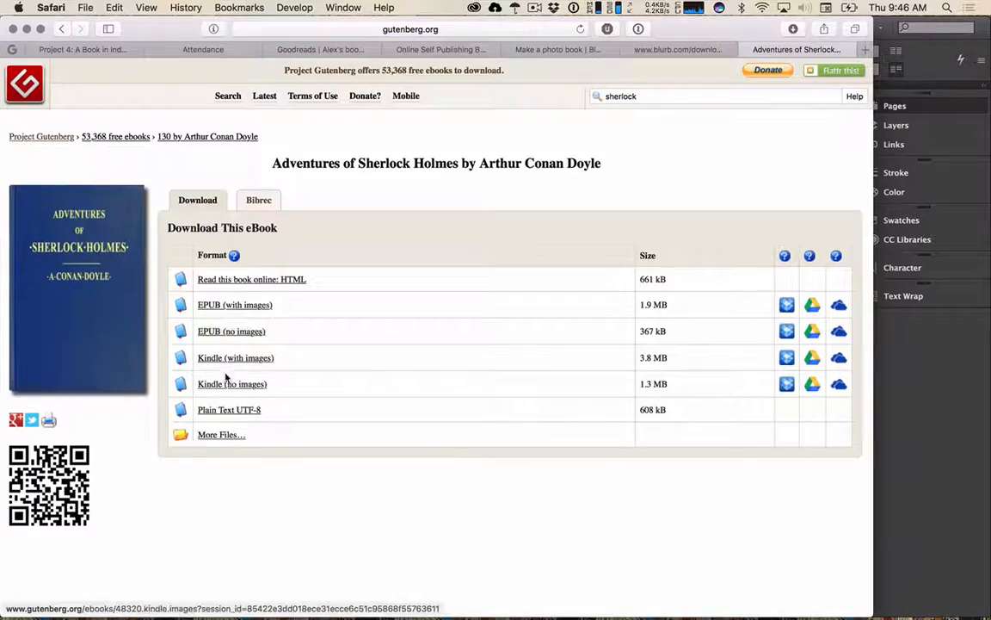
{"action": "left_click", "coordinate": [231, 412]}
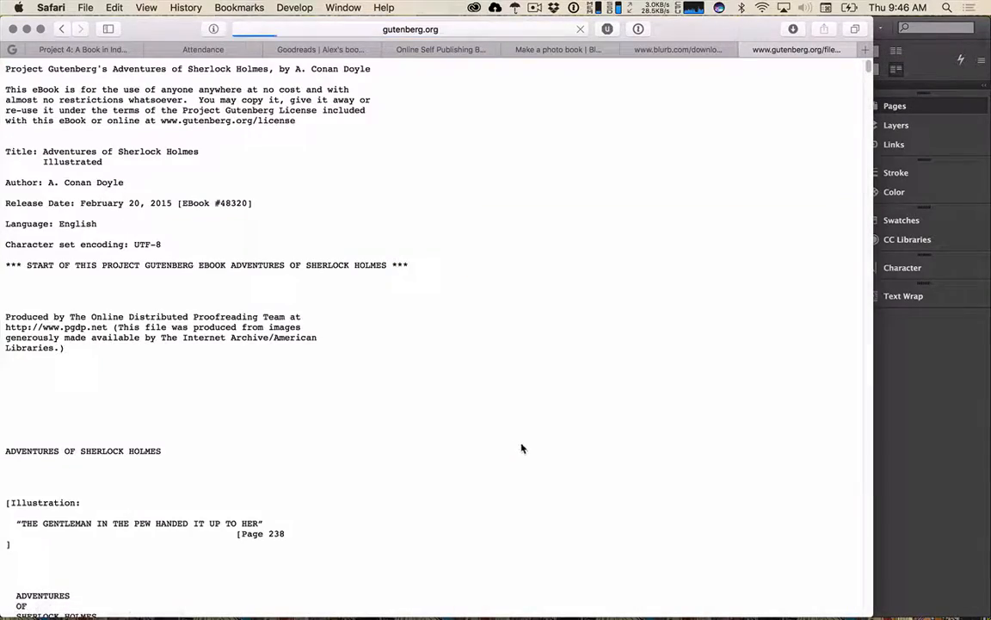
- Copy the passage of A Scandal in Bohemia from "To Sherlock Holmes she is always" through "Holmes whistled."
{"action": "scroll", "coordinate": [251, 348], "scroll_direction": "down", "scroll_amount": 20}
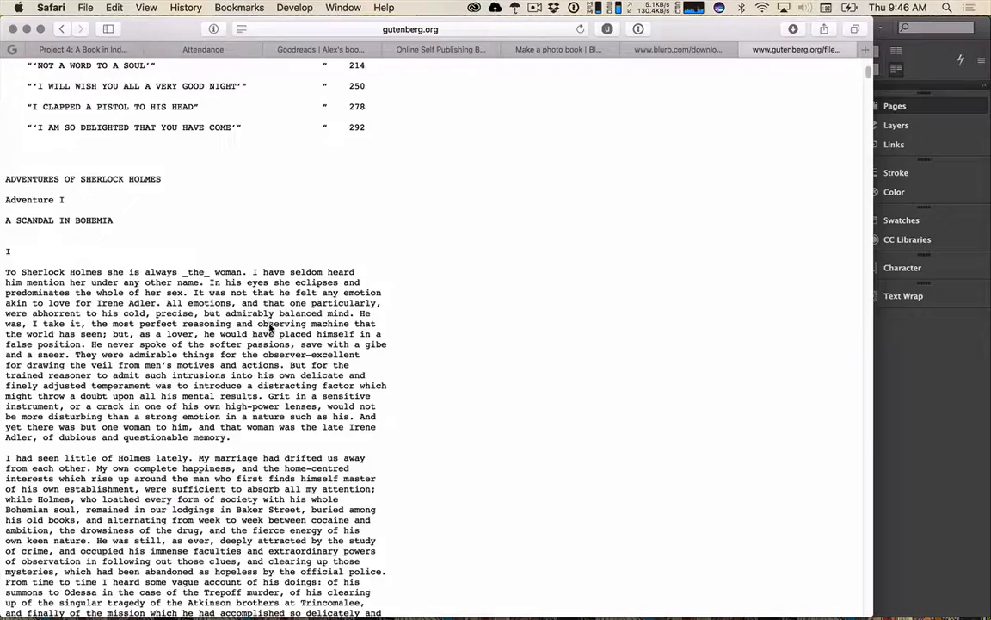
{"action": "scroll", "coordinate": [268, 322], "scroll_direction": "up", "scroll_amount": 5}
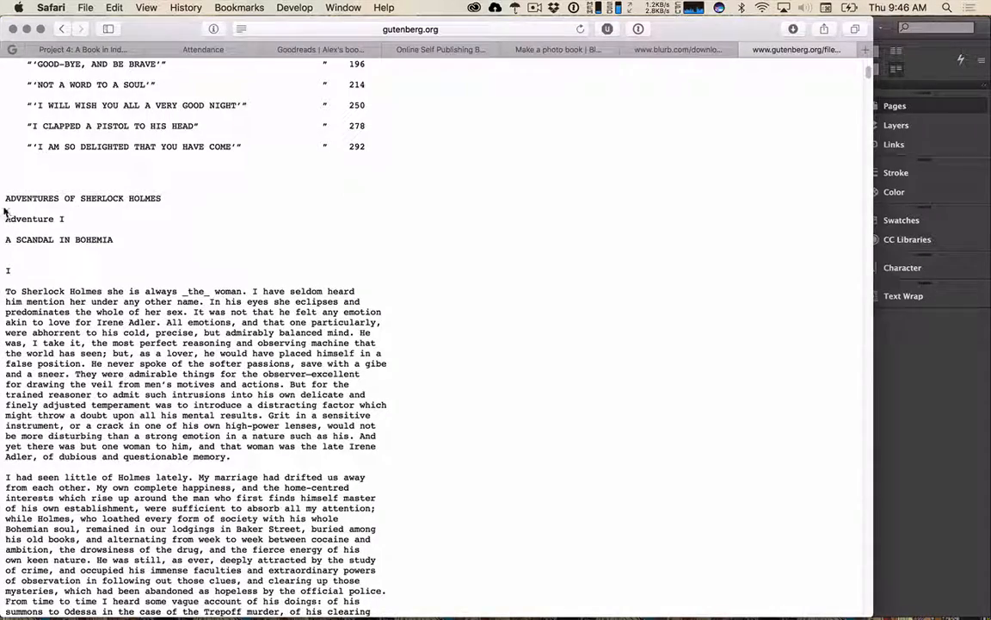
{"action": "left_click_drag", "start_coordinate": [6, 293], "coordinate": [377, 483]}
{"action": "right_click", "coordinate": [376, 483]}
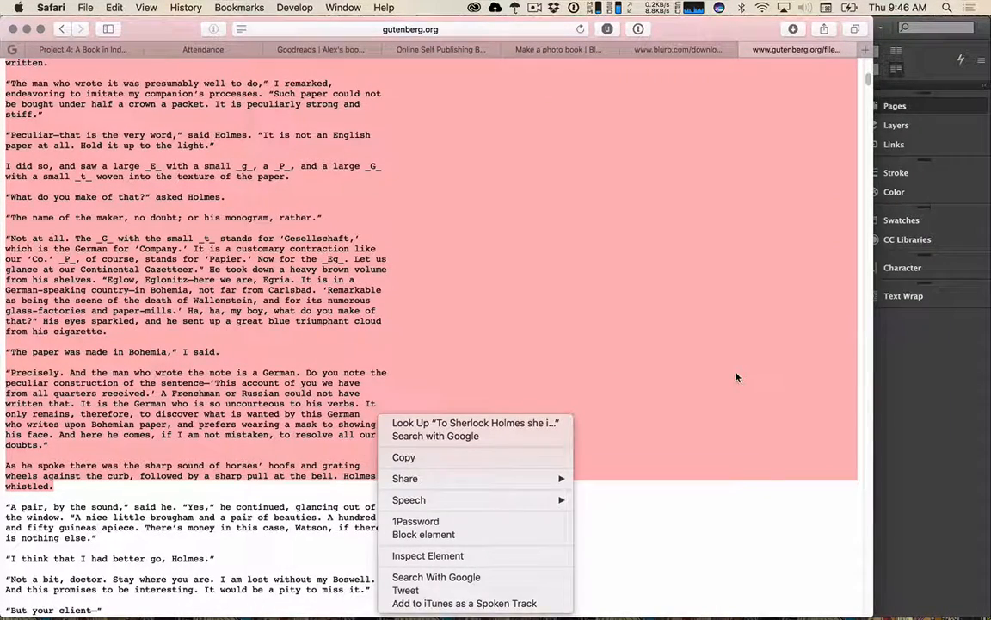
{"action": "left_click", "coordinate": [708, 371]}
- Switch back to InDesign and replace all placeholder text in the left column's frame with the copied Sherlock Holmes passage
{"action": "key", "text": "super+Tab"}
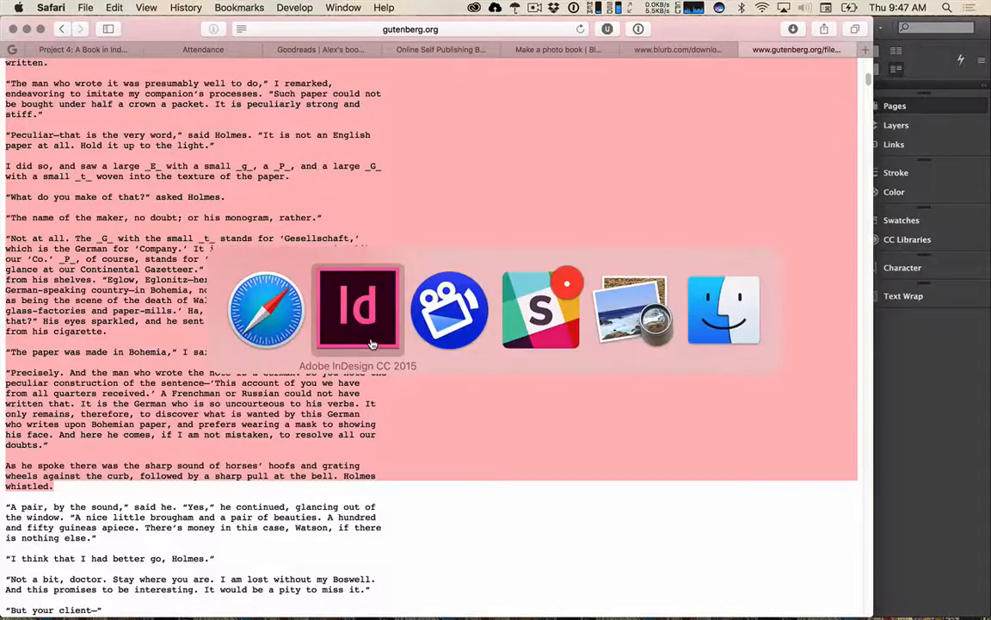
{"action": "left_click", "coordinate": [371, 344]}
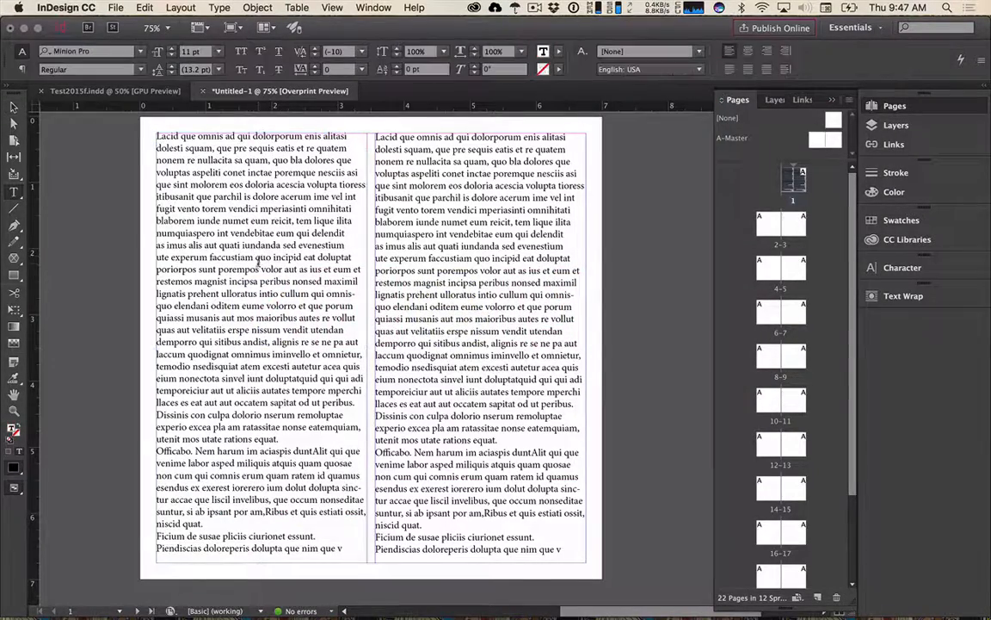
{"action": "left_click", "coordinate": [229, 247]}
{"action": "key", "text": "super+a"}
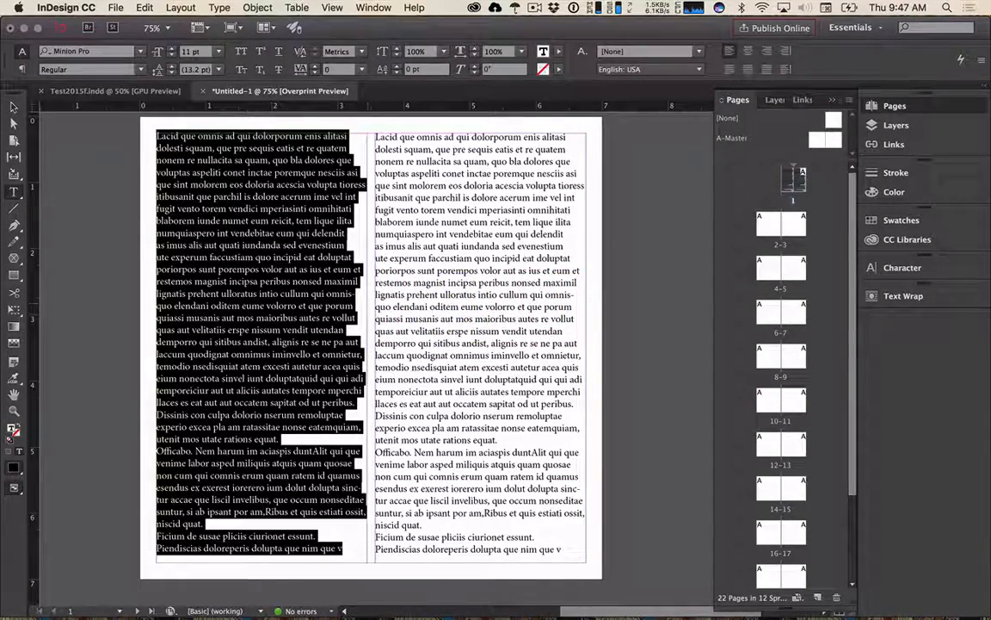
{"action": "key", "text": "BackSpace"}
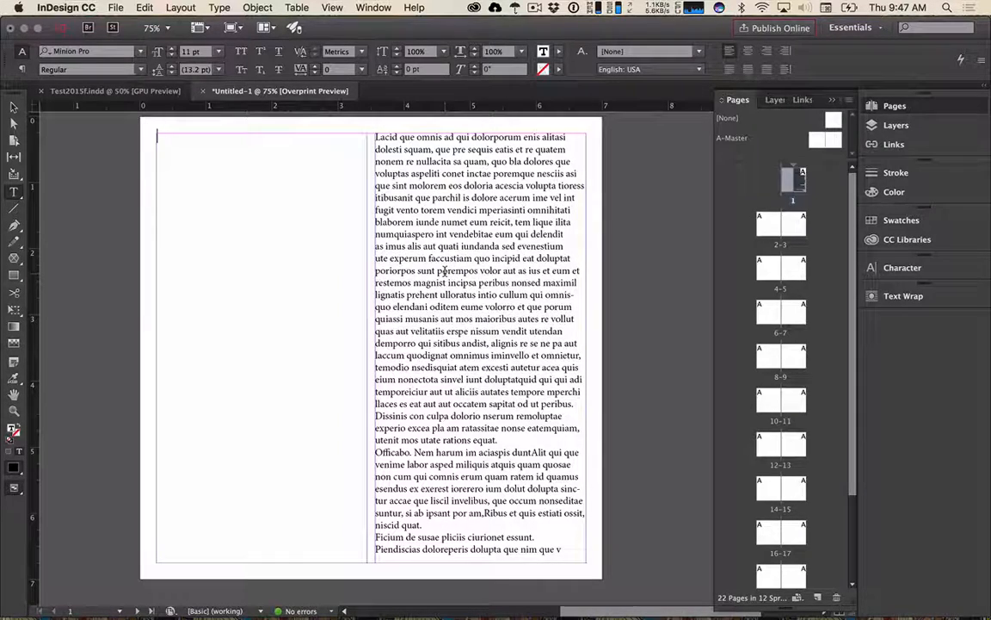
{"action": "key", "text": "super+v"}
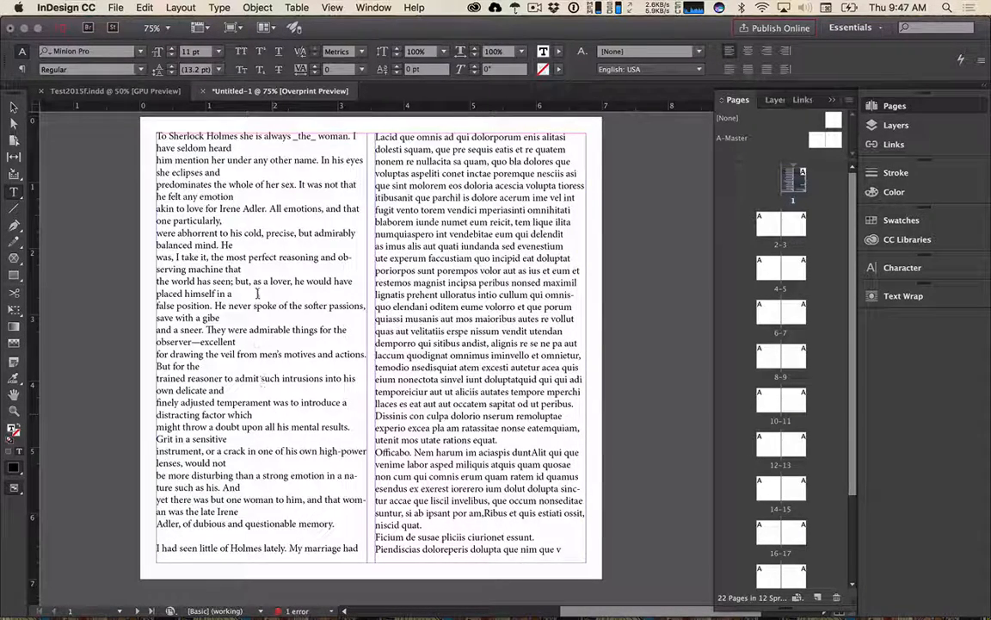
{"action": "key", "text": "Escape"}
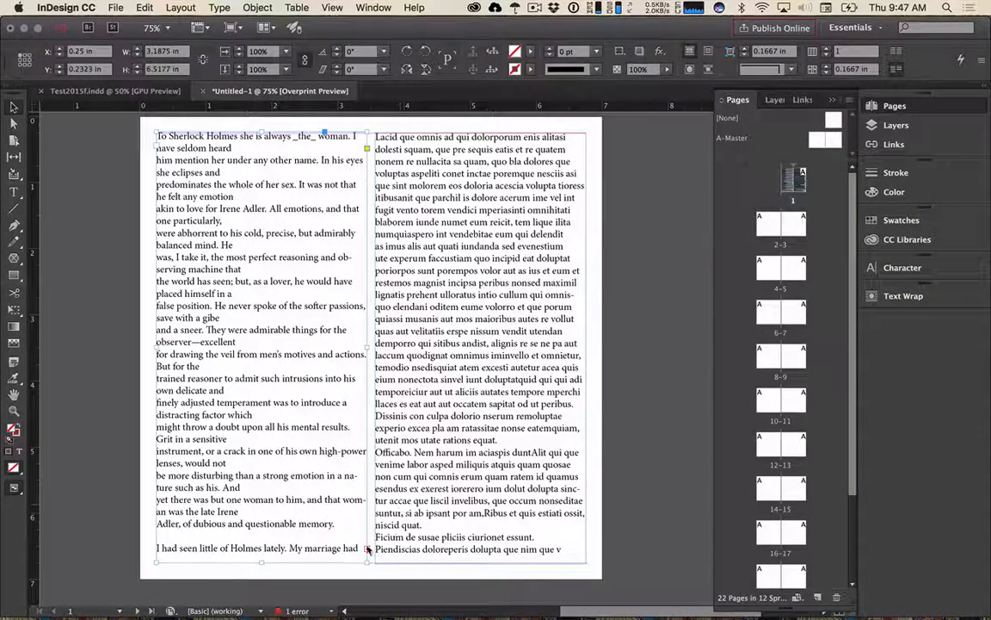
{"action": "left_click_drag", "start_coordinate": [332, 499], "coordinate": [442, 298]}
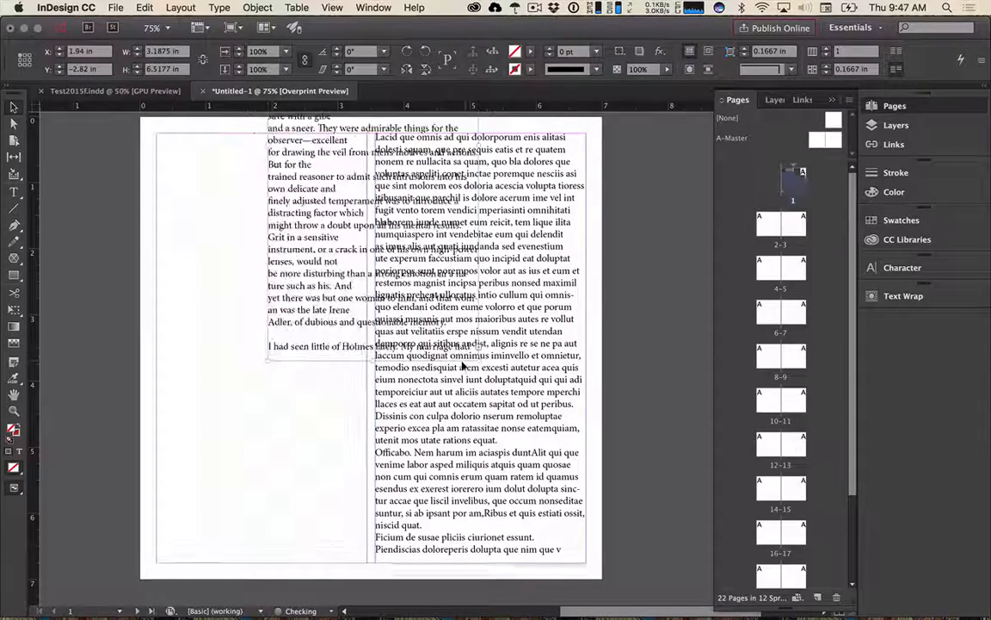
{"action": "key", "text": "super+z"}
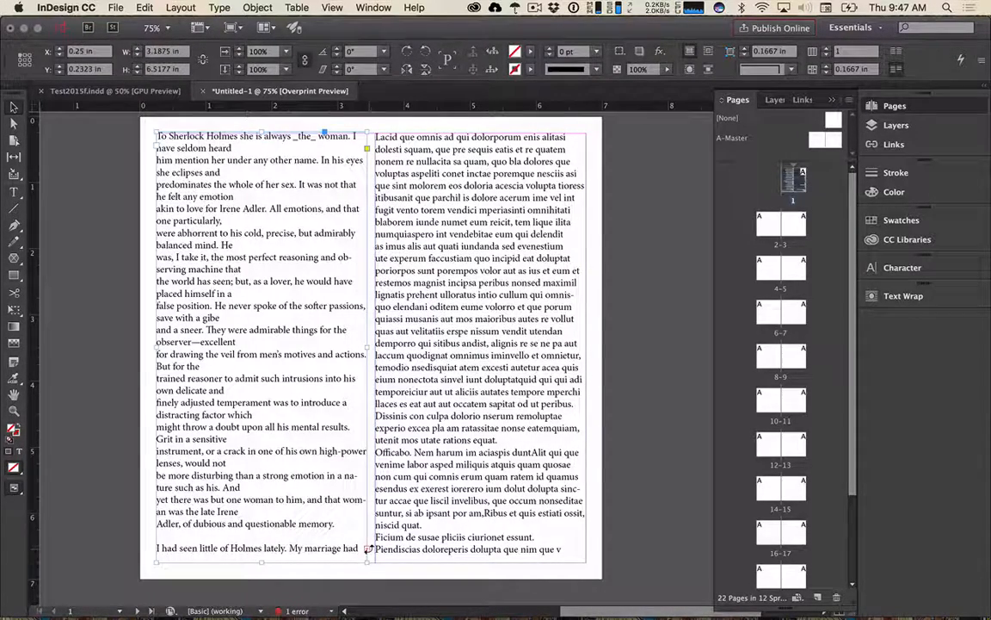
{"action": "right_click", "coordinate": [368, 533]}
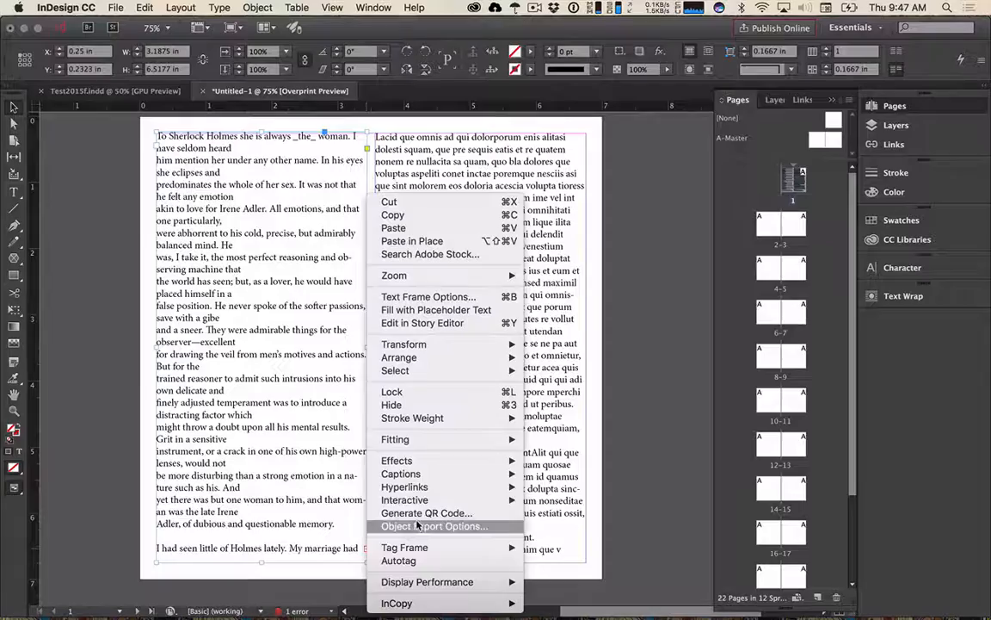
{"action": "left_click", "coordinate": [206, 508]}
- Thread the overflow text from the left column's frame into the right column's frame
{"action": "left_click", "coordinate": [367, 550]}
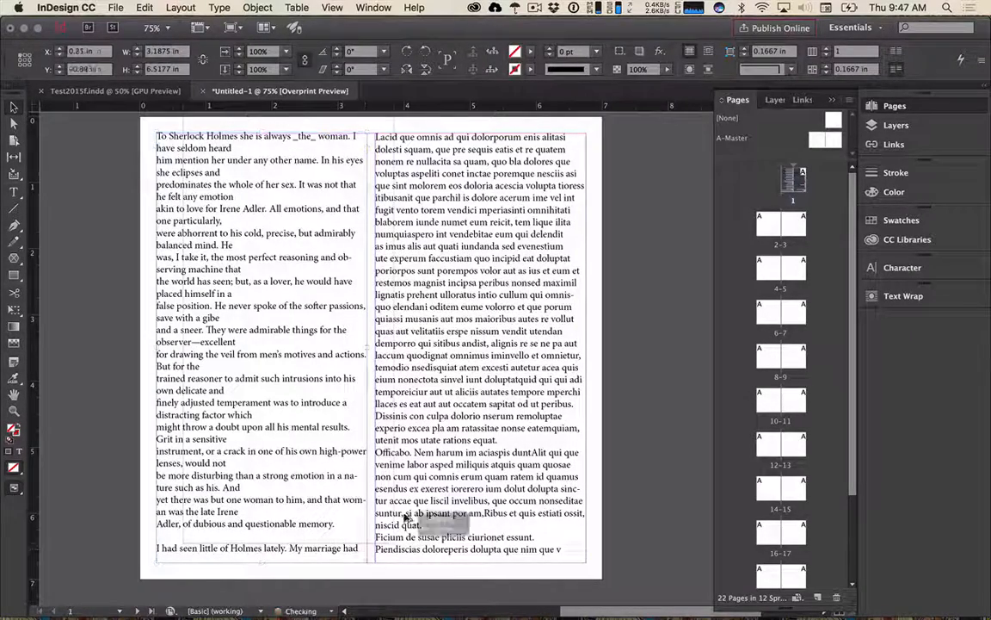
{"action": "left_click", "coordinate": [368, 550]}
{"action": "left_click", "coordinate": [368, 552]}
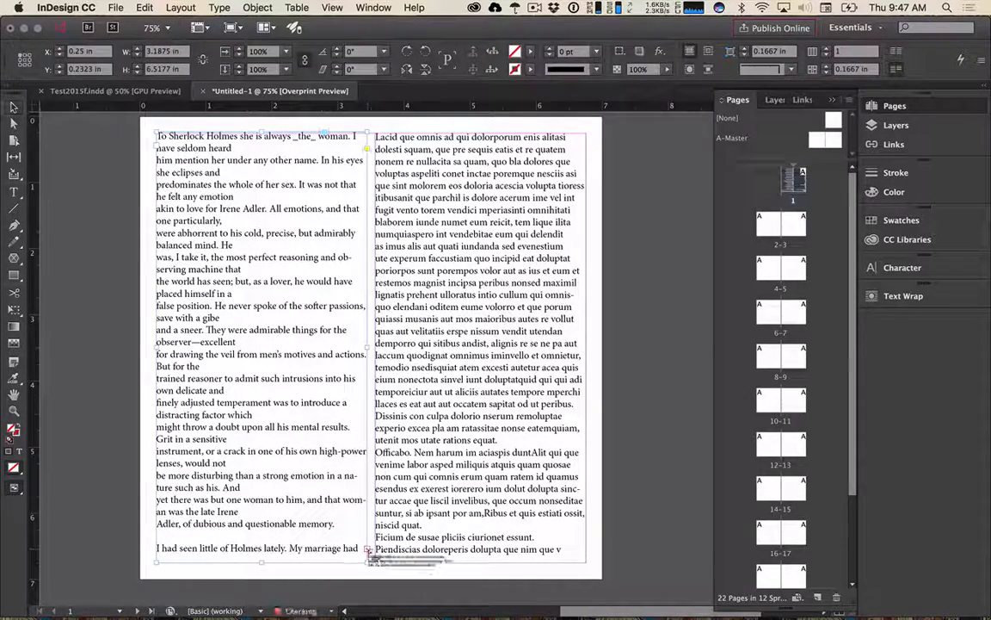
{"action": "left_click", "coordinate": [445, 183]}
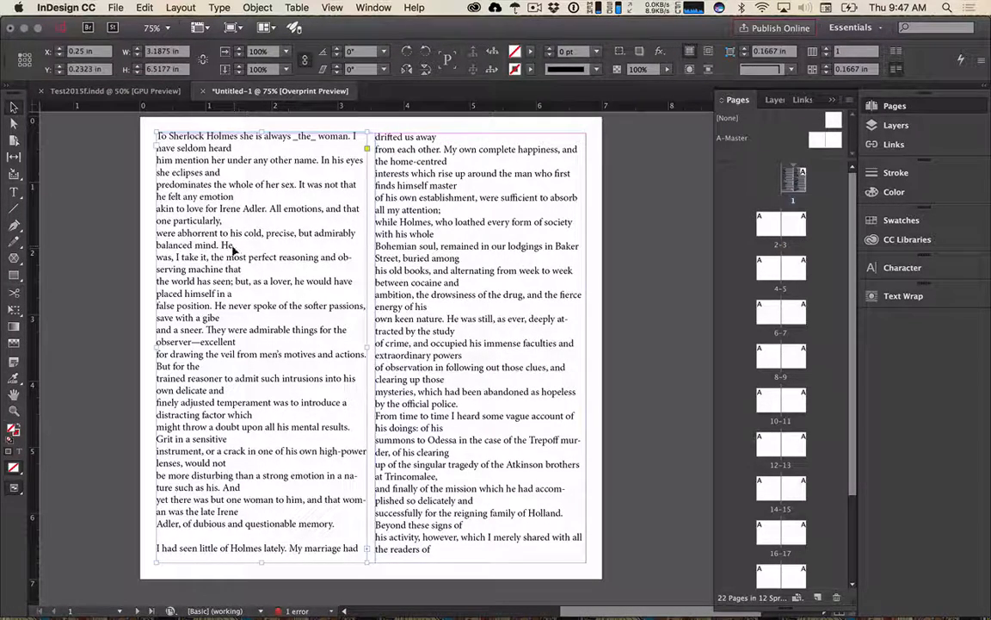
- Remove the line break before "was, I take it" so the text continues on the same line as "He"
{"action": "double_click", "coordinate": [214, 225]}
{"action": "left_click", "coordinate": [157, 256]}
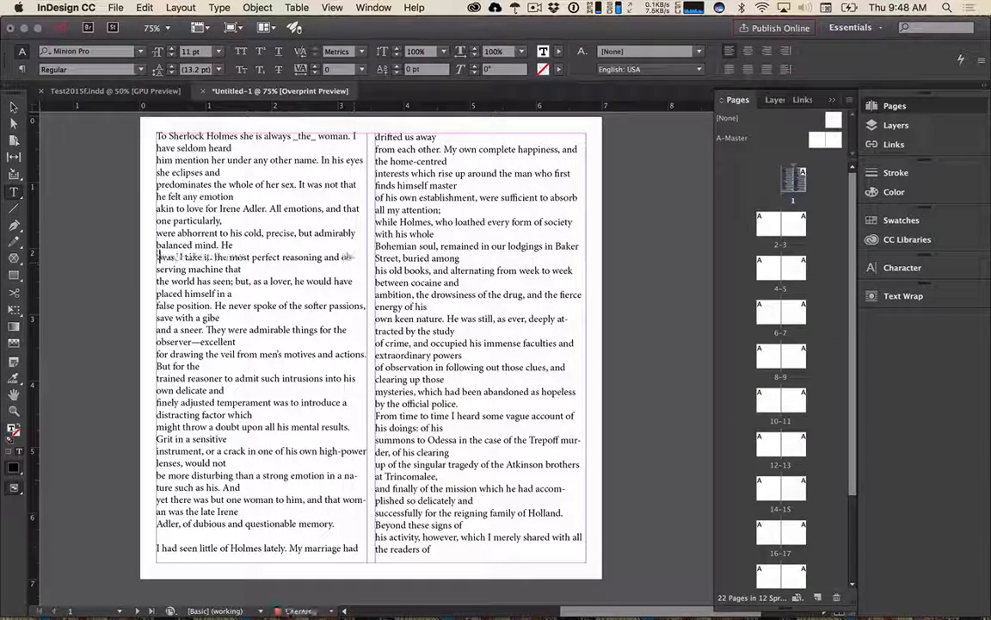
{"action": "key", "text": "BackSpace"}
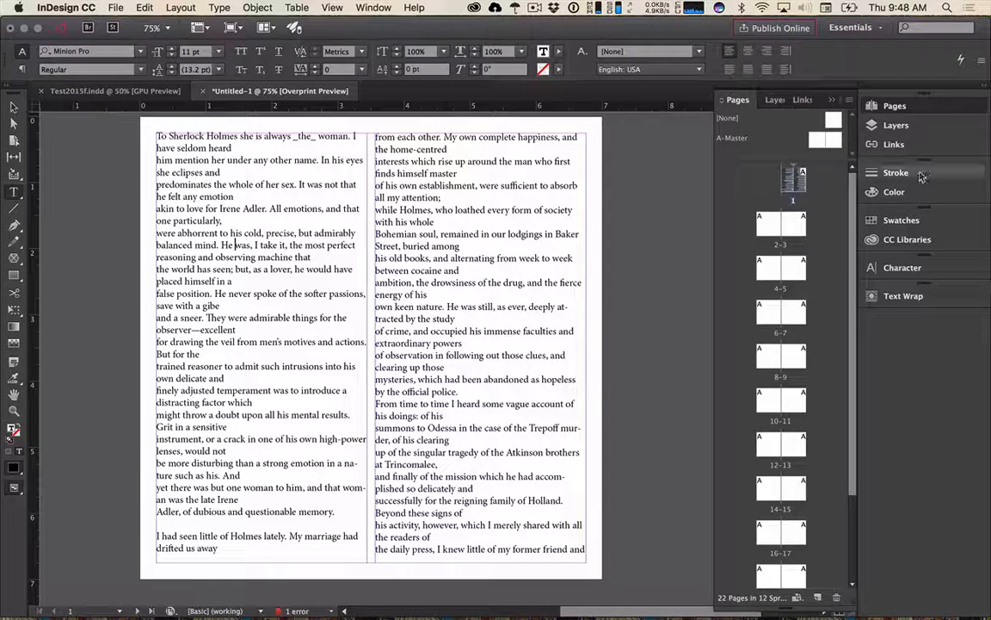
- Enlarge the master pages area above the list of document pages
{"action": "left_click", "coordinate": [771, 228]}
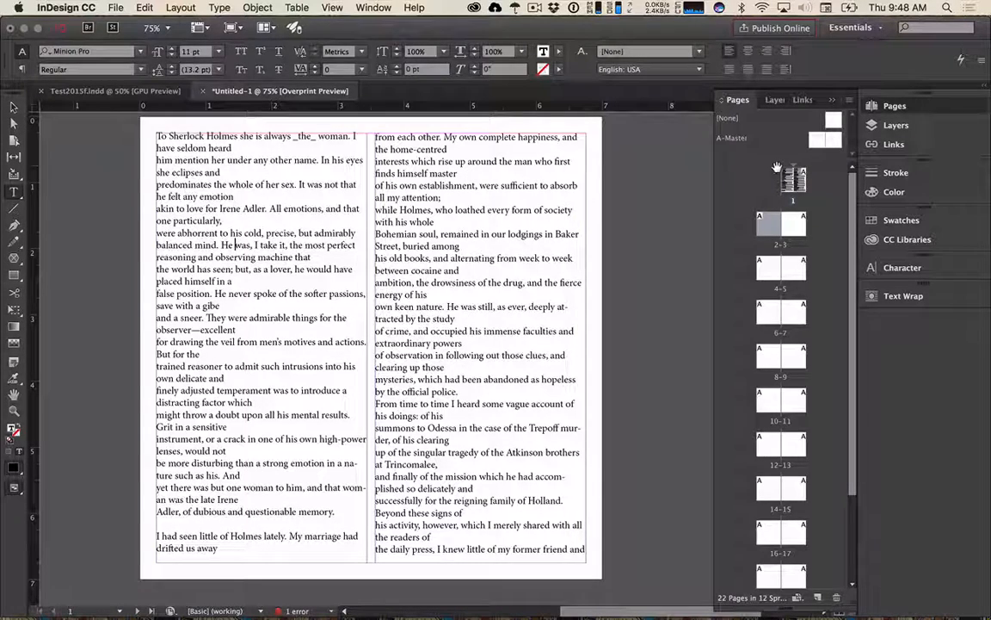
{"action": "left_click_drag", "start_coordinate": [779, 161], "coordinate": [772, 207]}
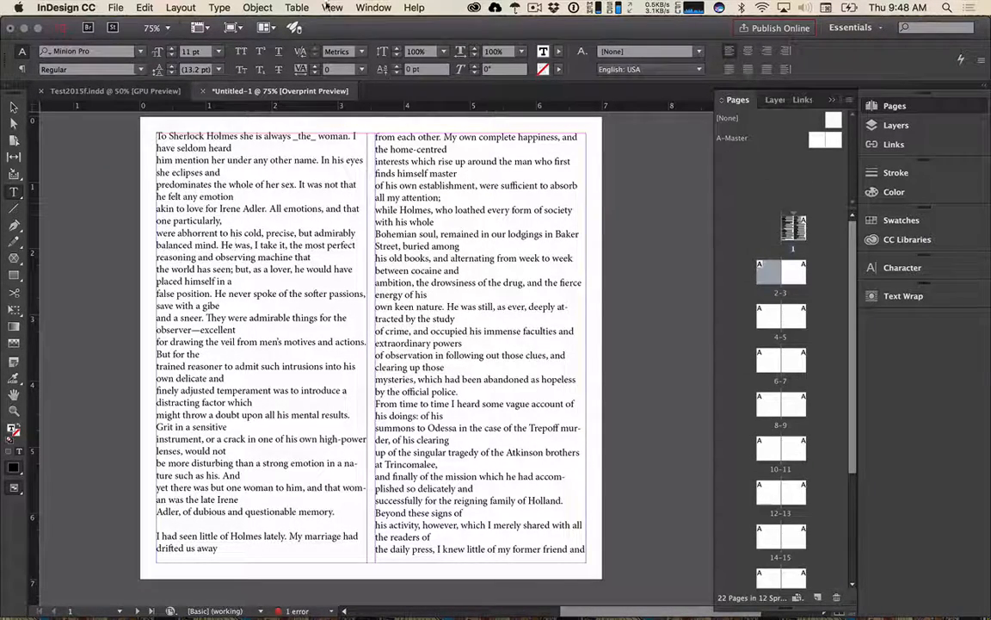
- Search the application's help for "master" to look for the master page commands
{"action": "left_click", "coordinate": [415, 8]}
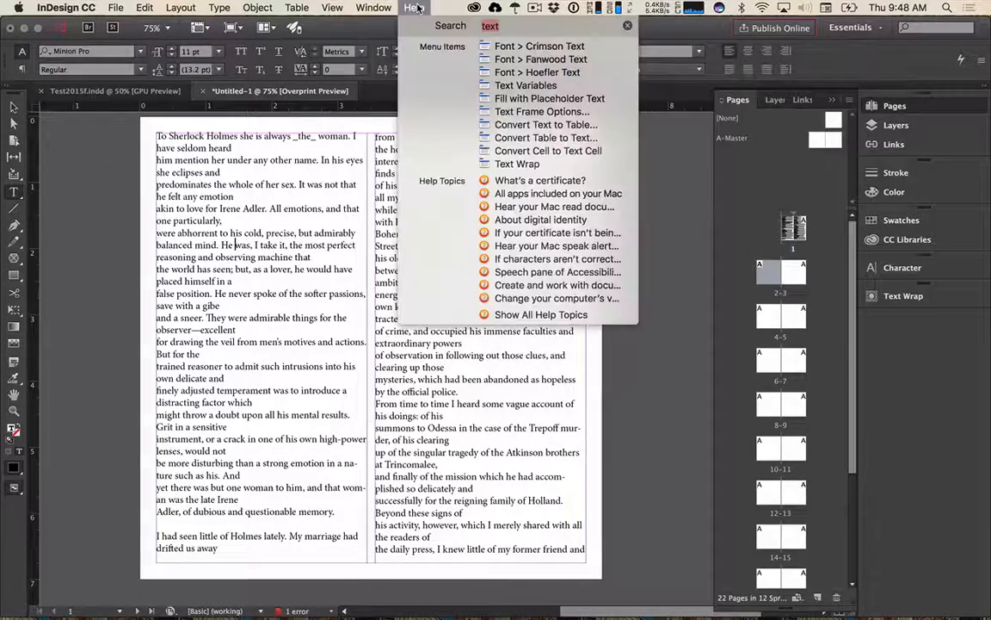
{"action": "left_click", "coordinate": [417, 8]}
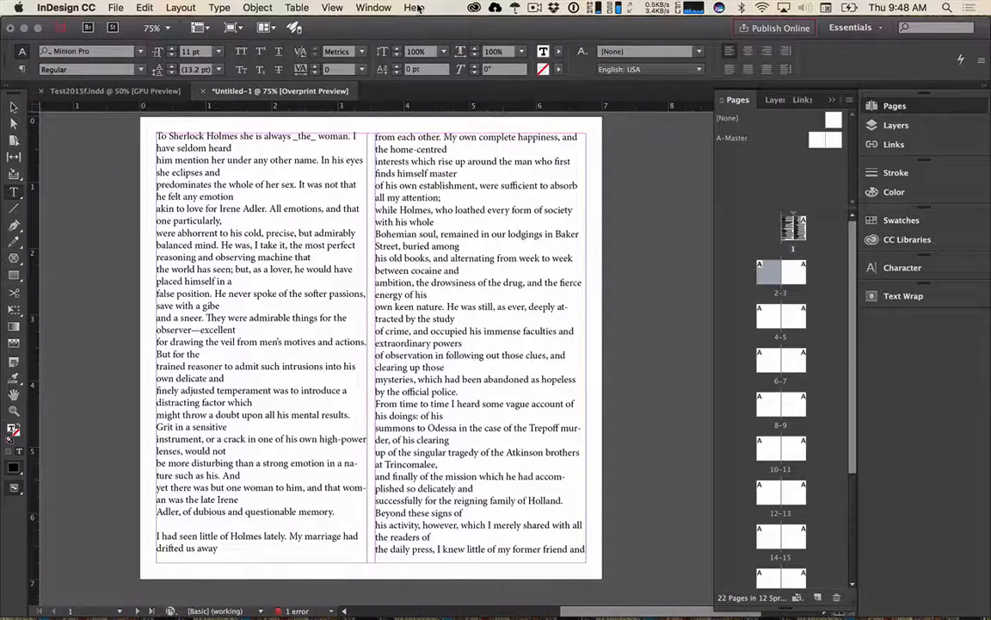
{"action": "left_click", "coordinate": [416, 8]}
{"action": "type", "text": "master"}
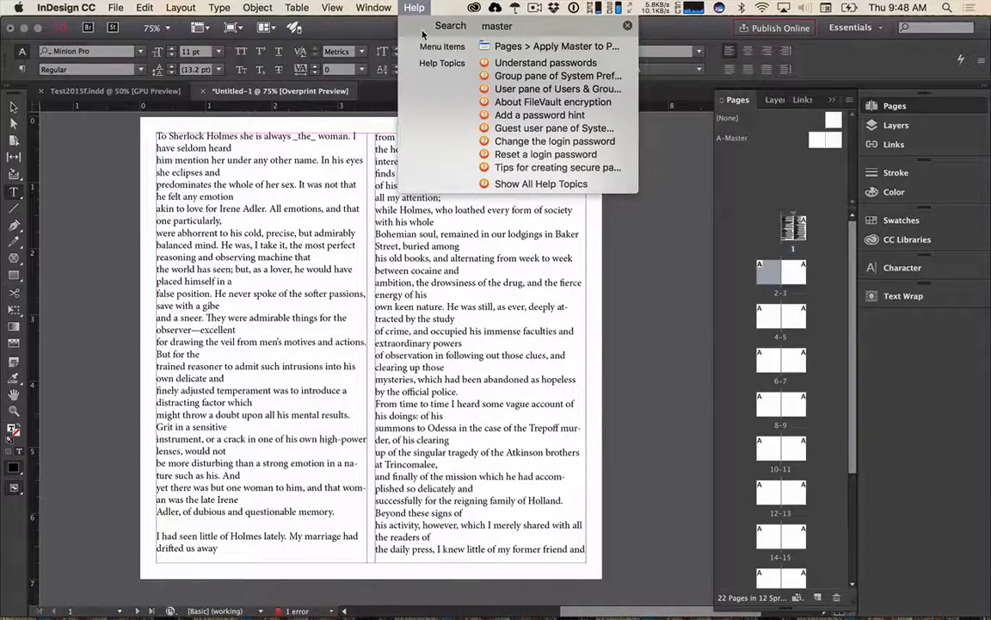
{"action": "mouse_move", "coordinate": [465, 46]}
{"action": "left_click", "coordinate": [822, 604]}
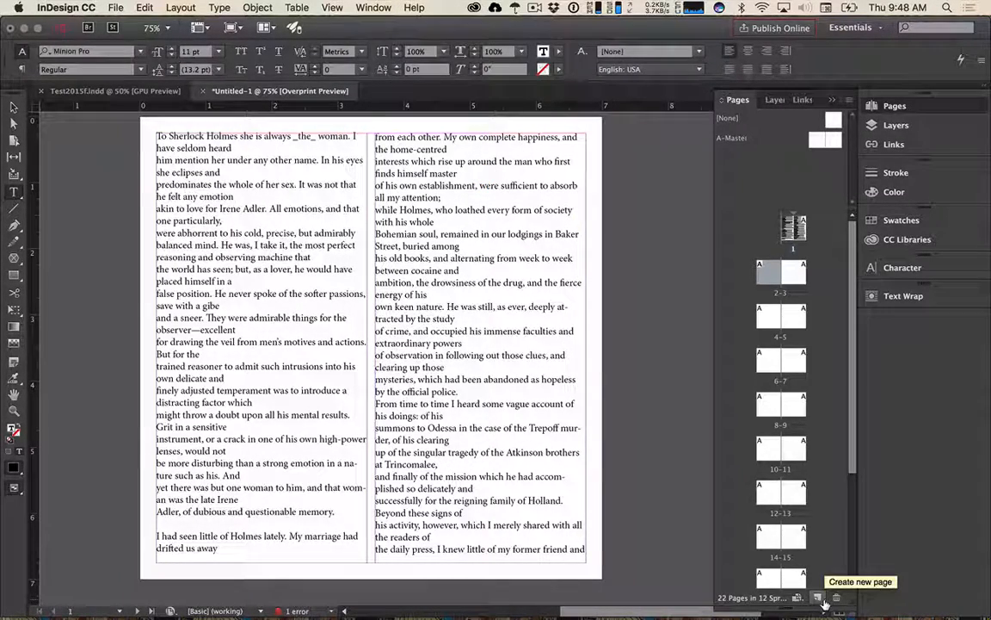
- Create a two-page, 7 × 7 in master with prefix B and name Master, based on [None], and select its whole spread
{"action": "right_click", "coordinate": [807, 194]}
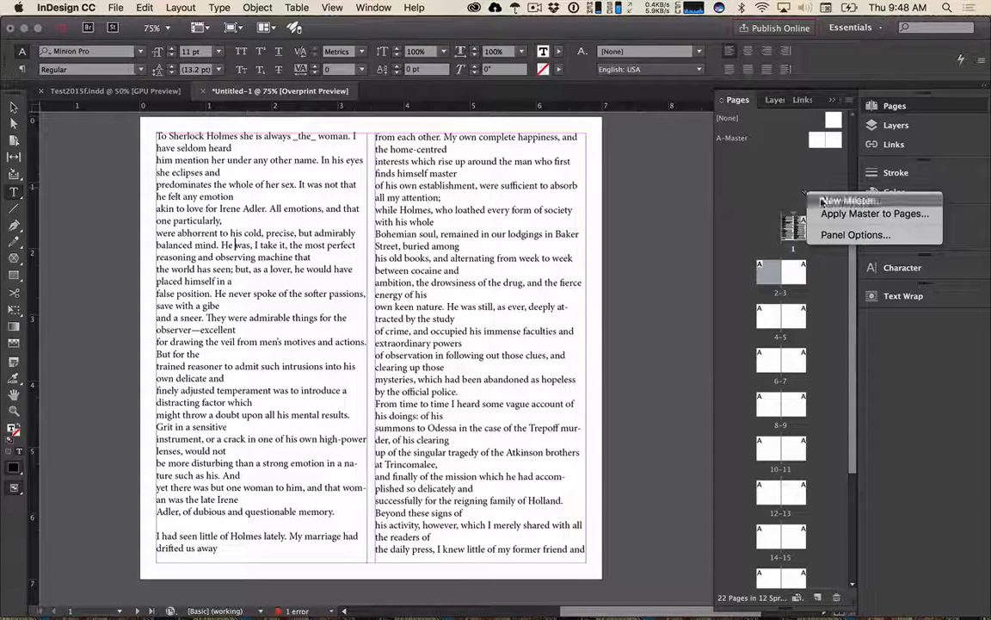
{"action": "left_click", "coordinate": [847, 200]}
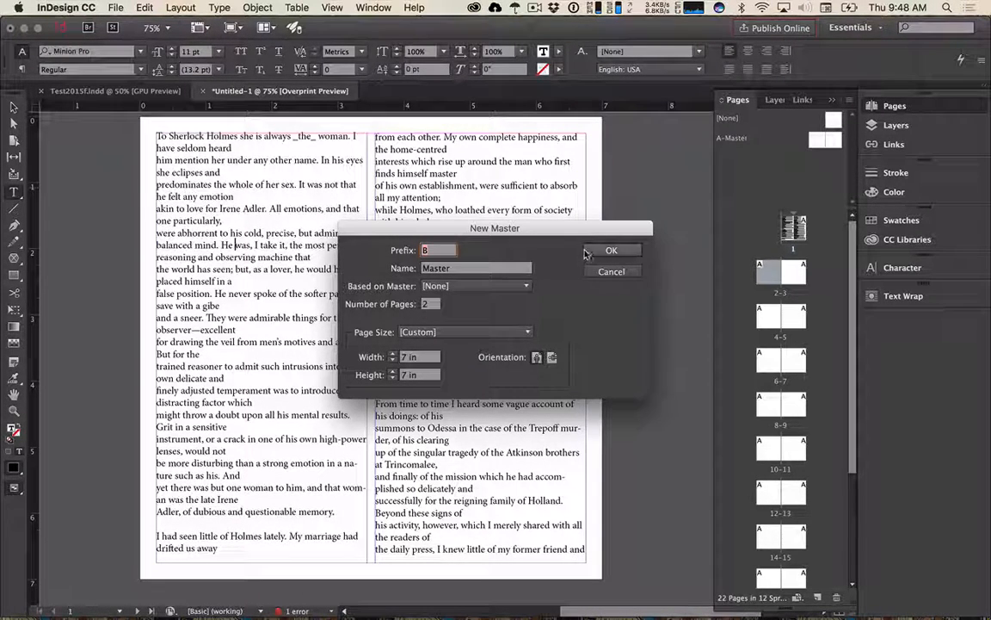
{"action": "left_click", "coordinate": [465, 288]}
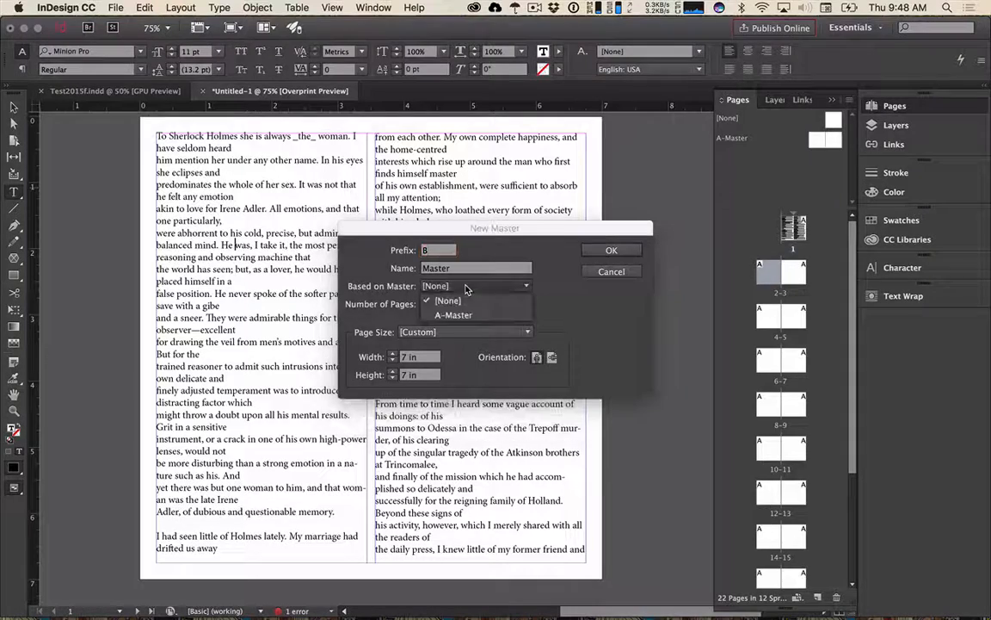
{"action": "left_click", "coordinate": [594, 297]}
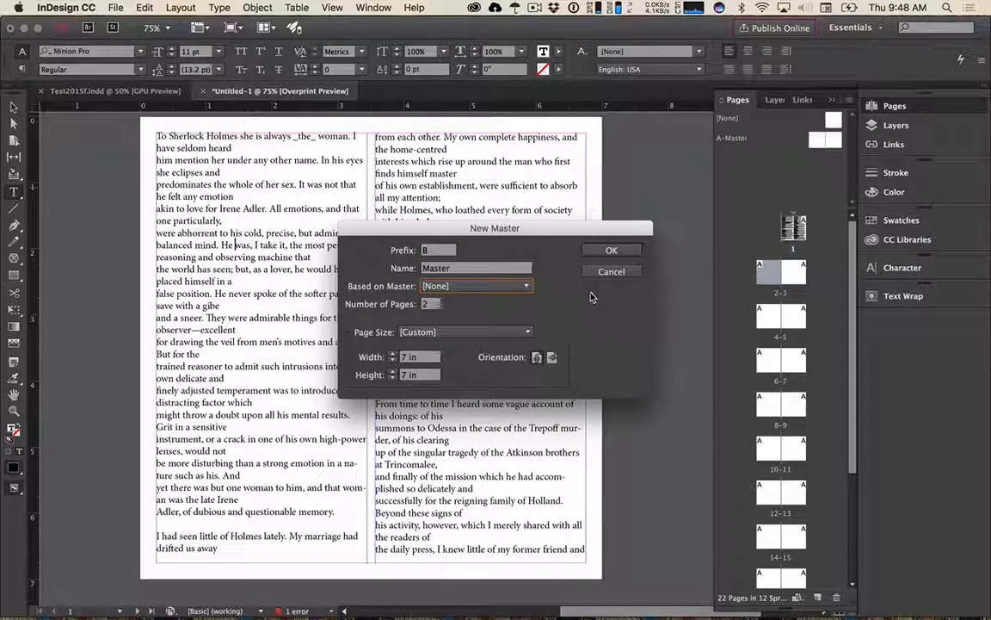
{"action": "left_click", "coordinate": [606, 250]}
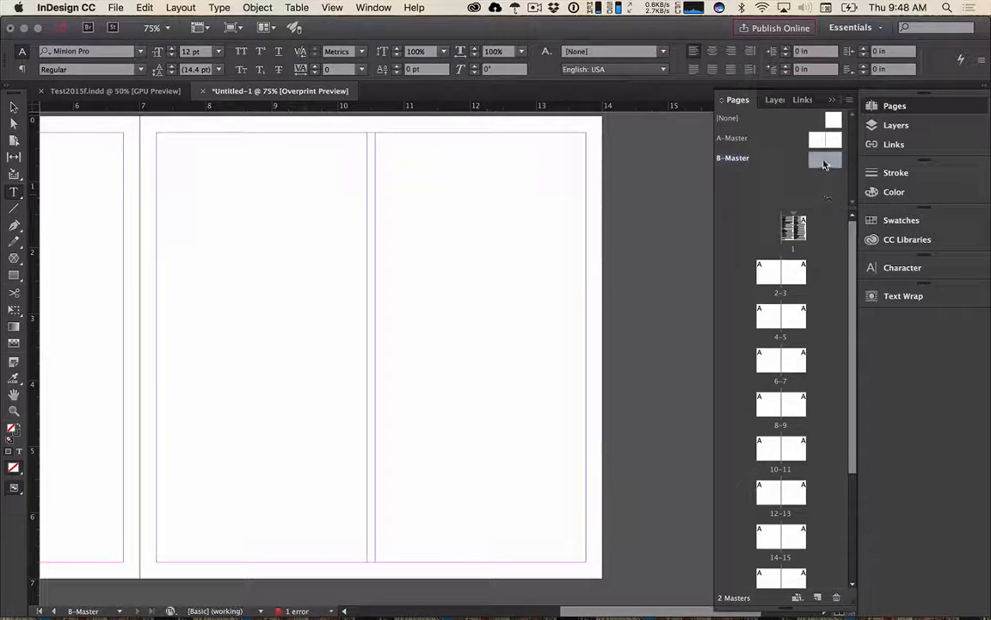
{"action": "scroll", "coordinate": [518, 259], "scroll_direction": "left", "scroll_amount": 5}
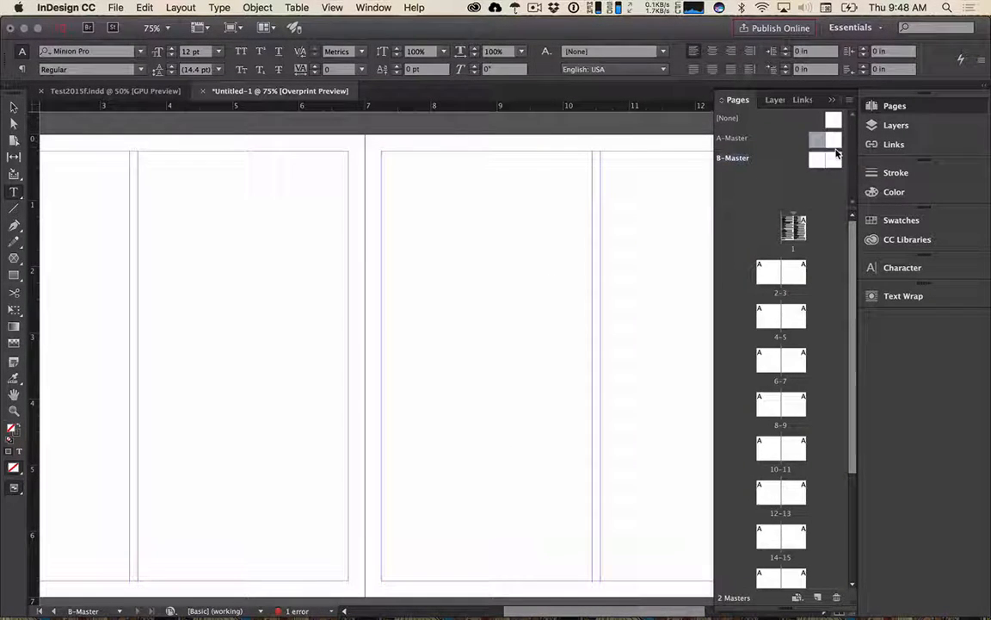
{"action": "left_click", "coordinate": [814, 165], "text": "shift"}
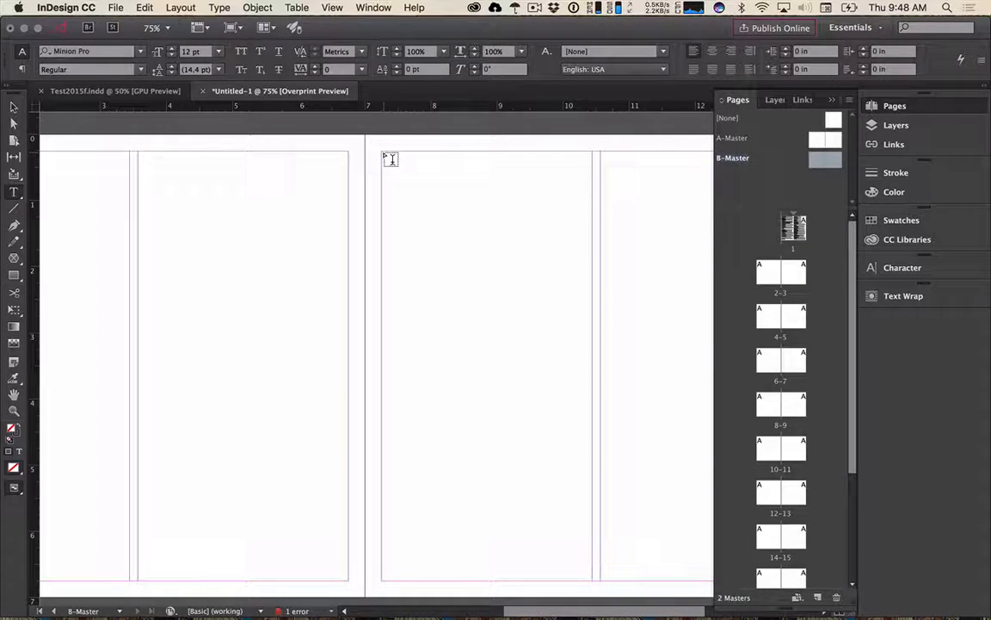
- Draw a text frame filling the outer column of B-Master's right-hand page and fill it with placeholder text
{"action": "left_click_drag", "start_coordinate": [560, 229], "coordinate": [297, 220]}
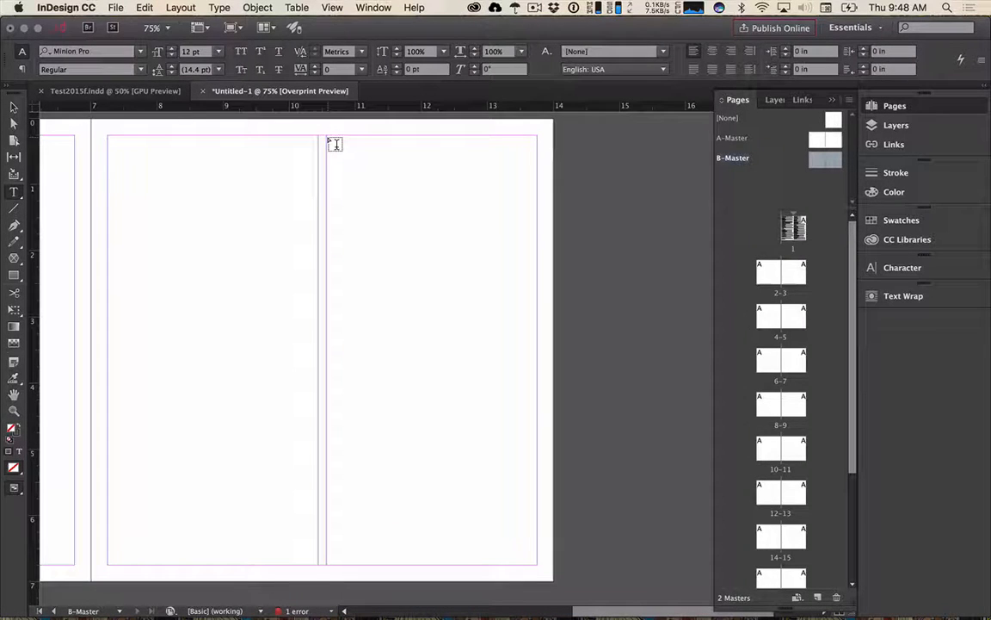
{"action": "left_click_drag", "start_coordinate": [334, 143], "coordinate": [538, 568]}
{"action": "left_click", "coordinate": [181, 7]}
{"action": "mouse_move", "coordinate": [220, 7]}
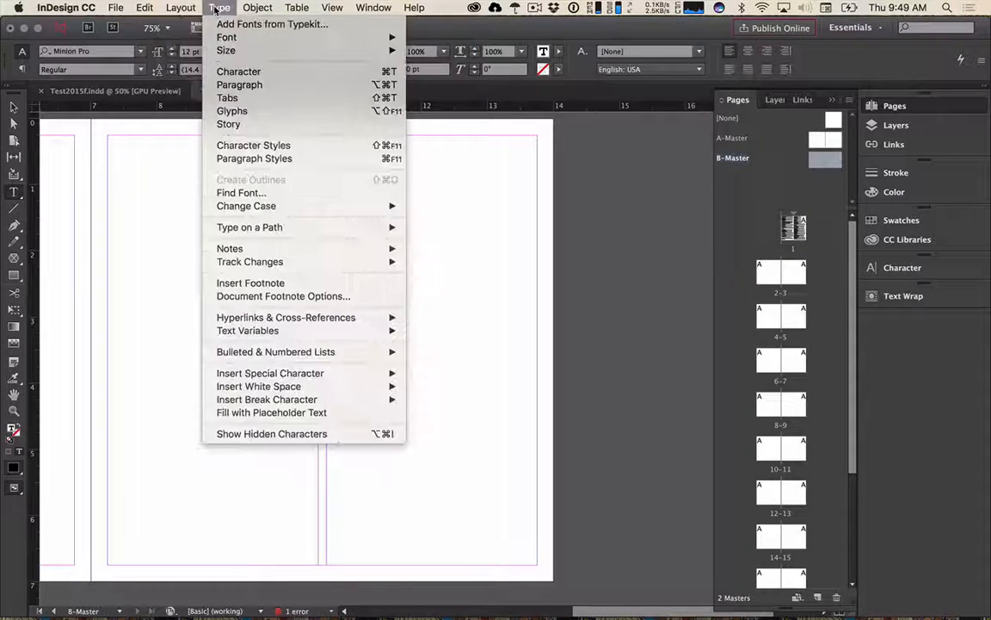
{"action": "left_click", "coordinate": [268, 412]}
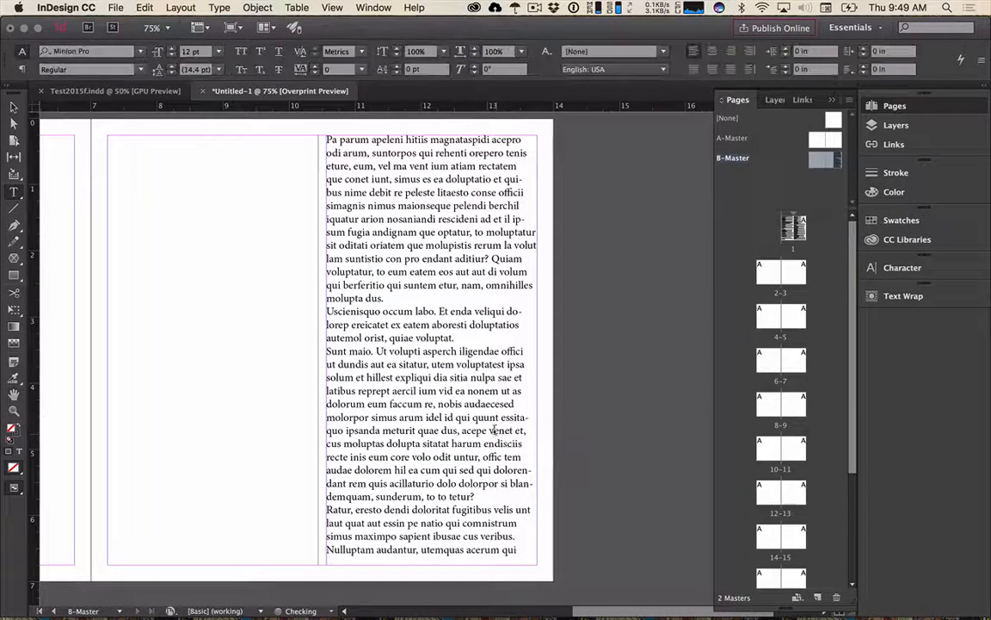
- Try to set the placeholder text to Helvetica Neue Regular at 11 pt without selecting the text
{"action": "left_click", "coordinate": [219, 51]}
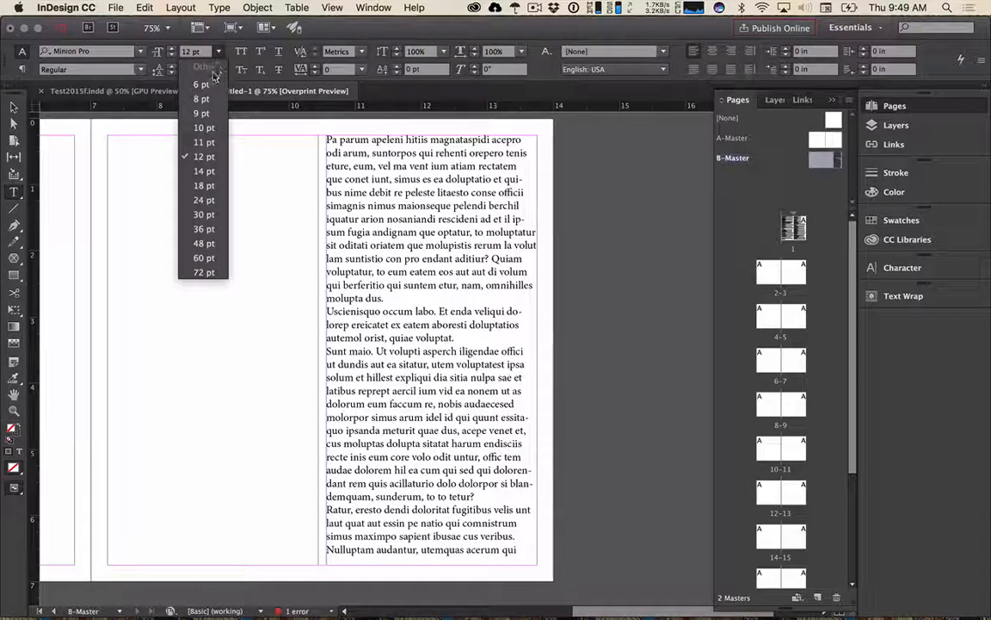
{"action": "left_click", "coordinate": [204, 142]}
{"action": "left_click", "coordinate": [102, 51]}
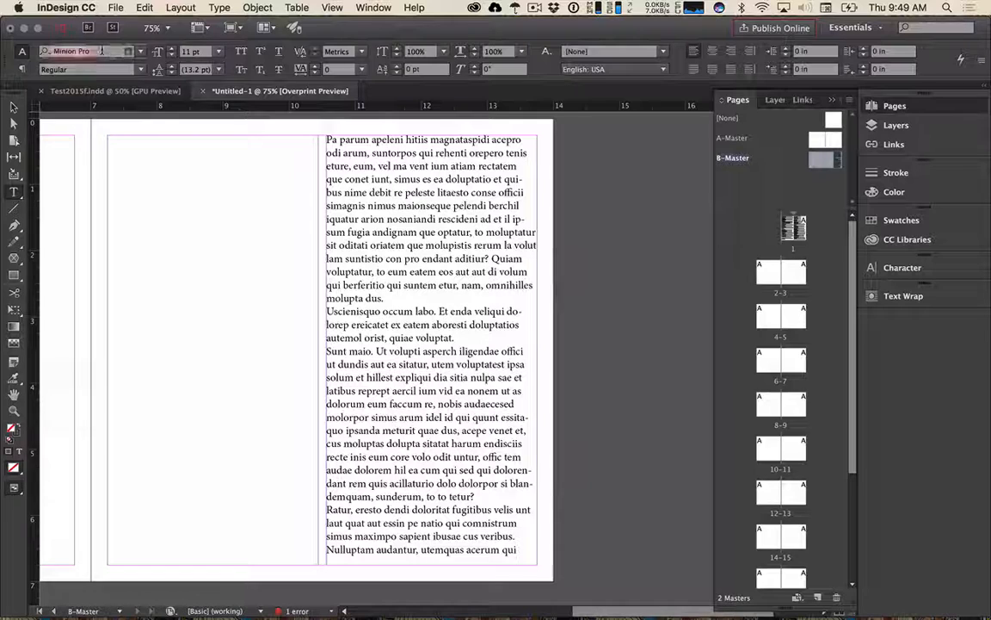
{"action": "type", "text": "helve"}
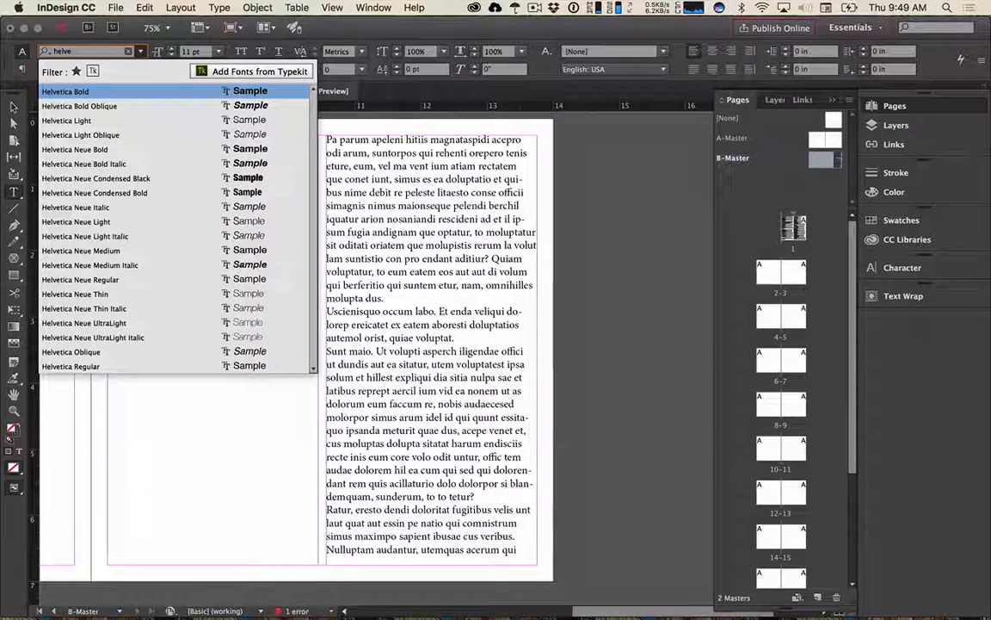
{"action": "key", "text": "Down"}
{"action": "key", "text": "Down"}
{"action": "key", "text": "Down"}
{"action": "key", "text": "Down"}
{"action": "key", "text": "Down"}
{"action": "key", "text": "Down"}
{"action": "key", "text": "Down"}
{"action": "key", "text": "Down"}
{"action": "key", "text": "Down"}
{"action": "key", "text": "Down"}
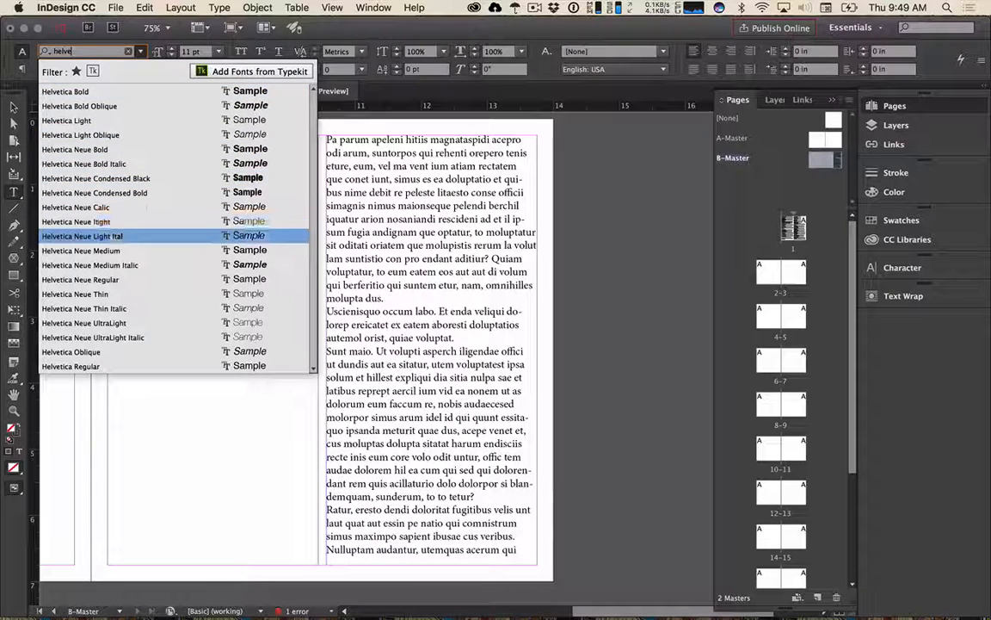
{"action": "key", "text": "Down"}
{"action": "key", "text": "Down"}
{"action": "key", "text": "Down"}
{"action": "key", "text": "Return"}
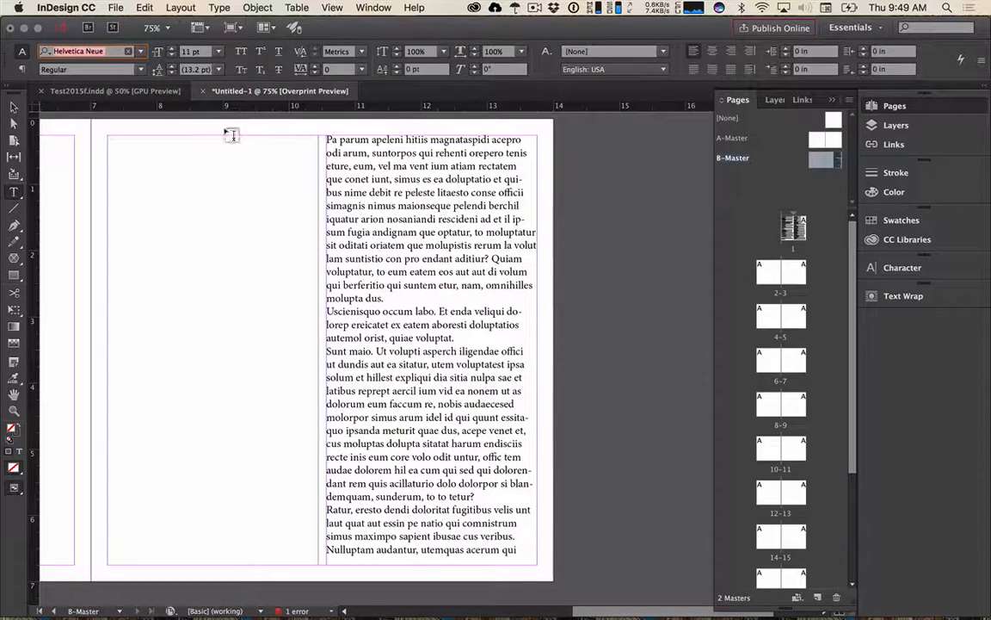
- Set all the placeholder text in the frame to Helvetica Neue Regular
{"action": "left_click", "coordinate": [379, 165]}
{"action": "key", "text": "super+a"}
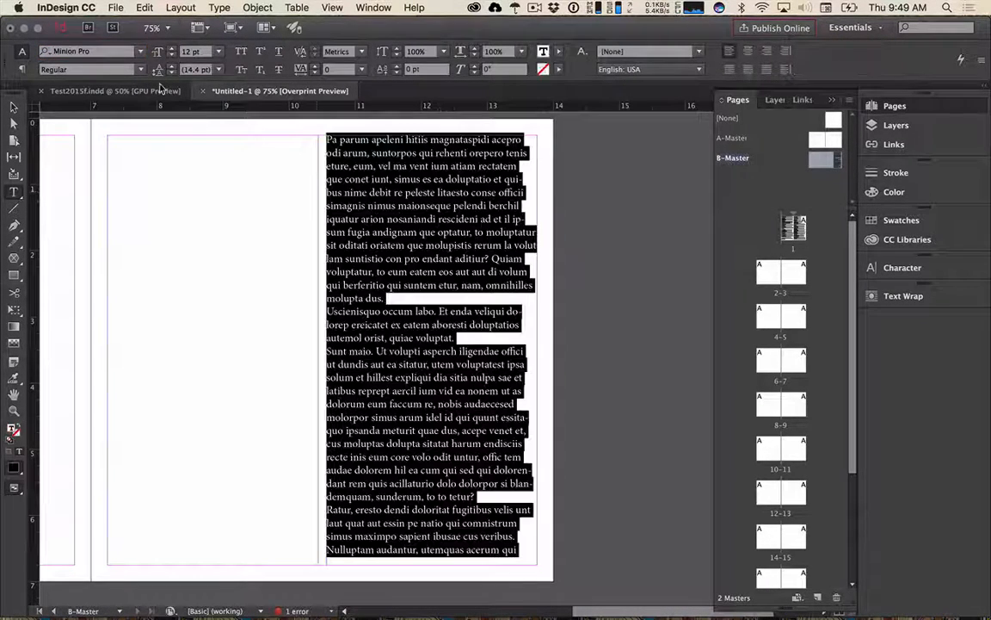
{"action": "left_click", "coordinate": [111, 51]}
{"action": "type", "text": "helve"}
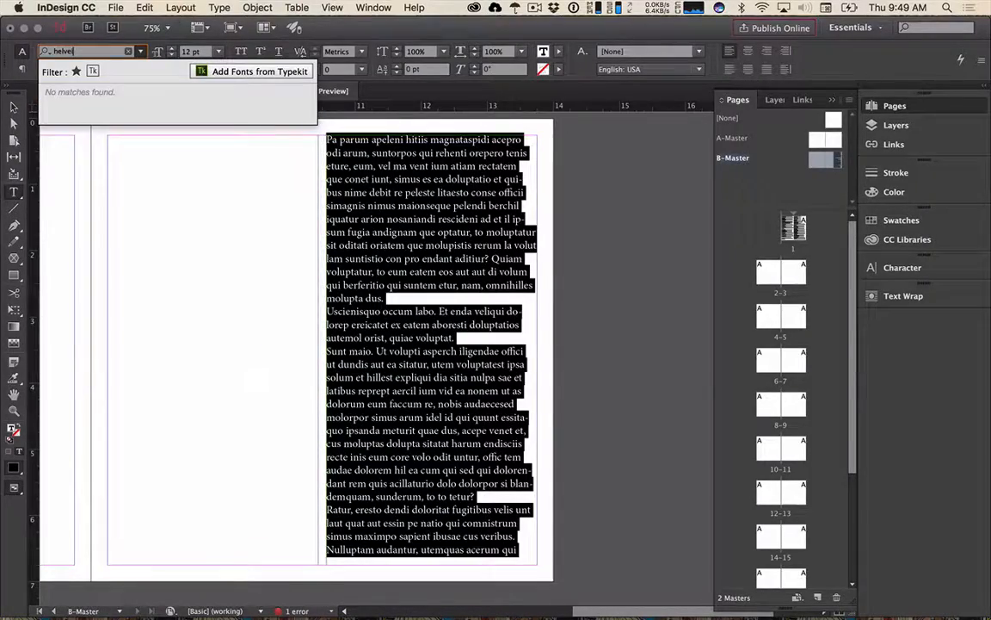
{"action": "type", "text": "tica ne"}
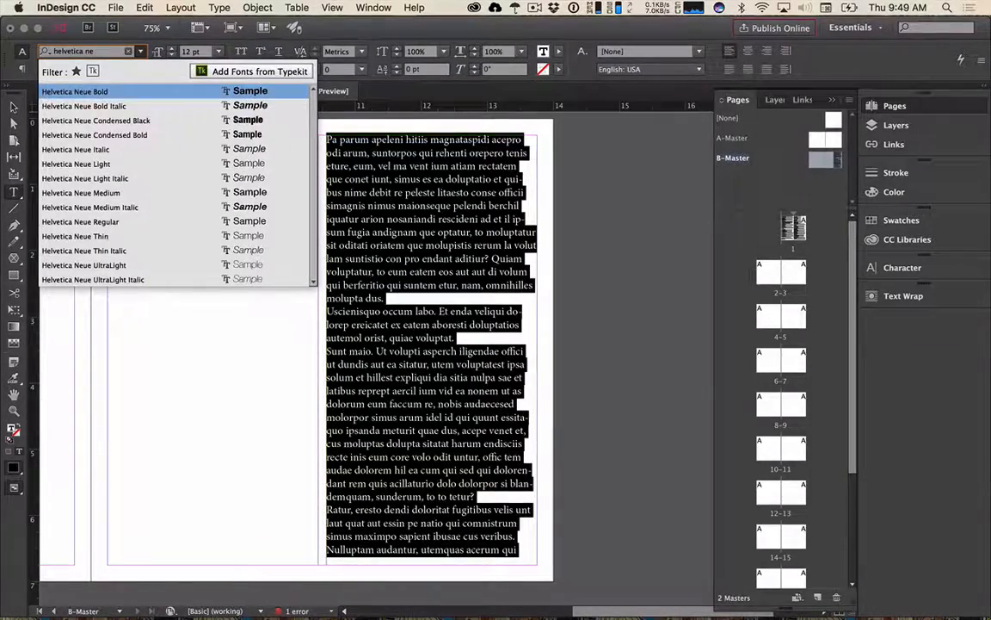
{"action": "key", "text": "Down"}
{"action": "key", "text": "Down"}
{"action": "key", "text": "Down"}
{"action": "key", "text": "Down"}
{"action": "key", "text": "Down"}
{"action": "key", "text": "Down"}
{"action": "key", "text": "Down"}
{"action": "key", "text": "Down"}
{"action": "key", "text": "Down"}
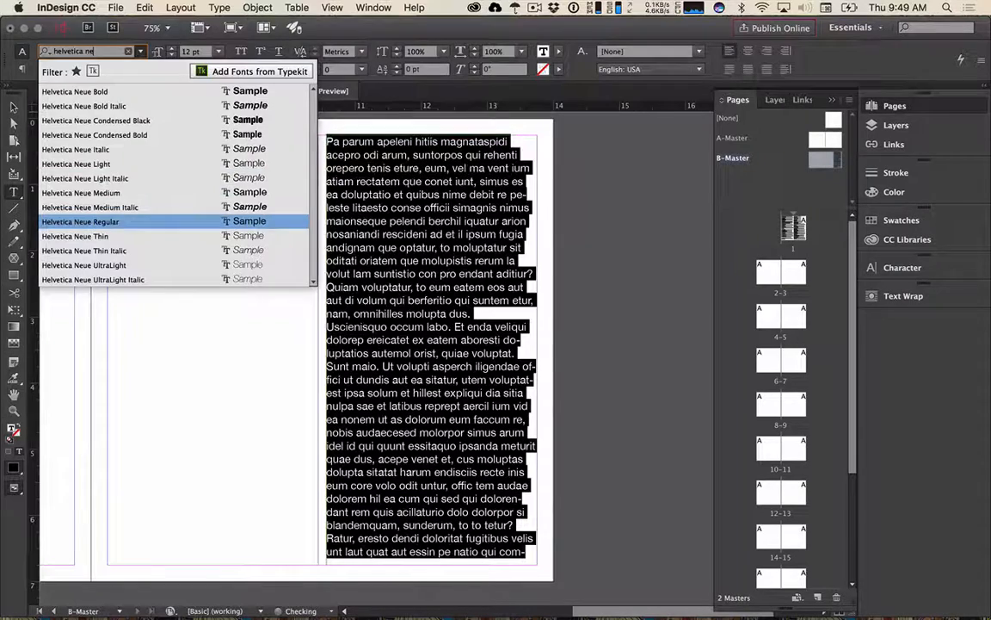
{"action": "key", "text": "Return"}
- Set the selected placeholder text's size to 10 pt
{"action": "left_click", "coordinate": [219, 52]}
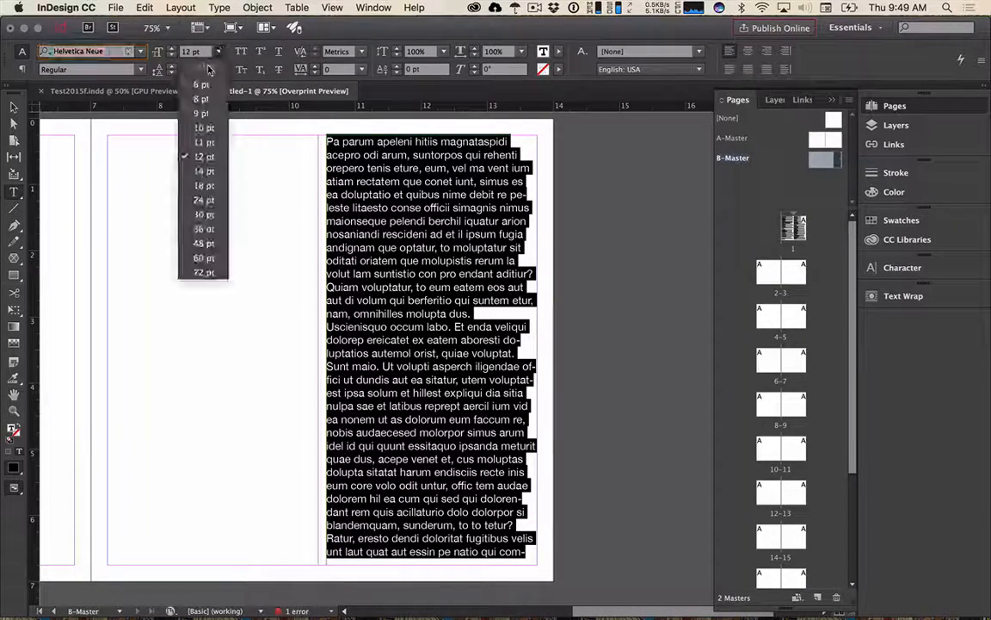
{"action": "left_click", "coordinate": [204, 142]}
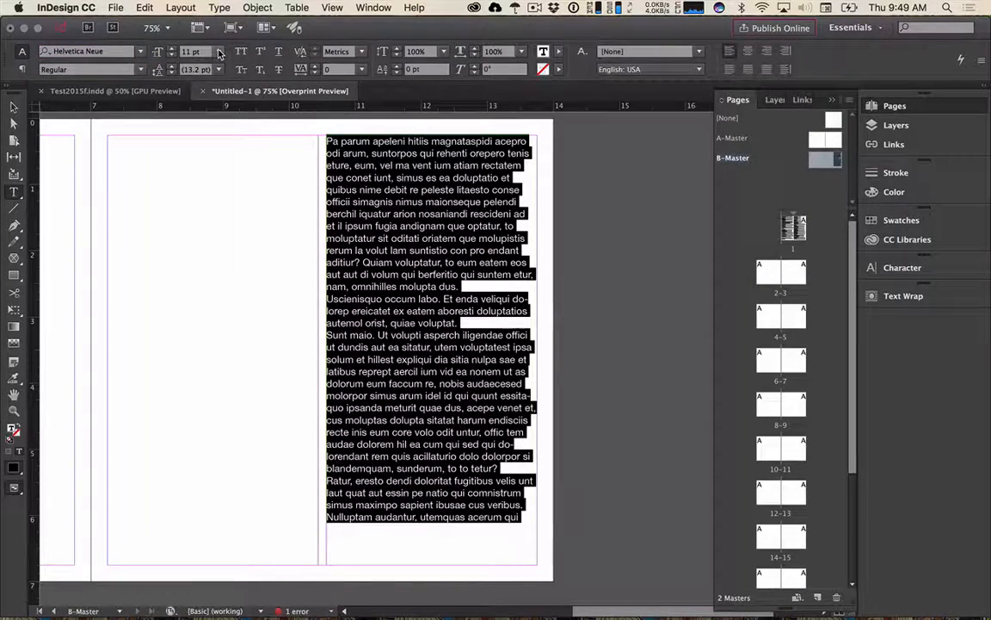
{"action": "left_click", "coordinate": [219, 52]}
{"action": "left_click", "coordinate": [200, 127]}
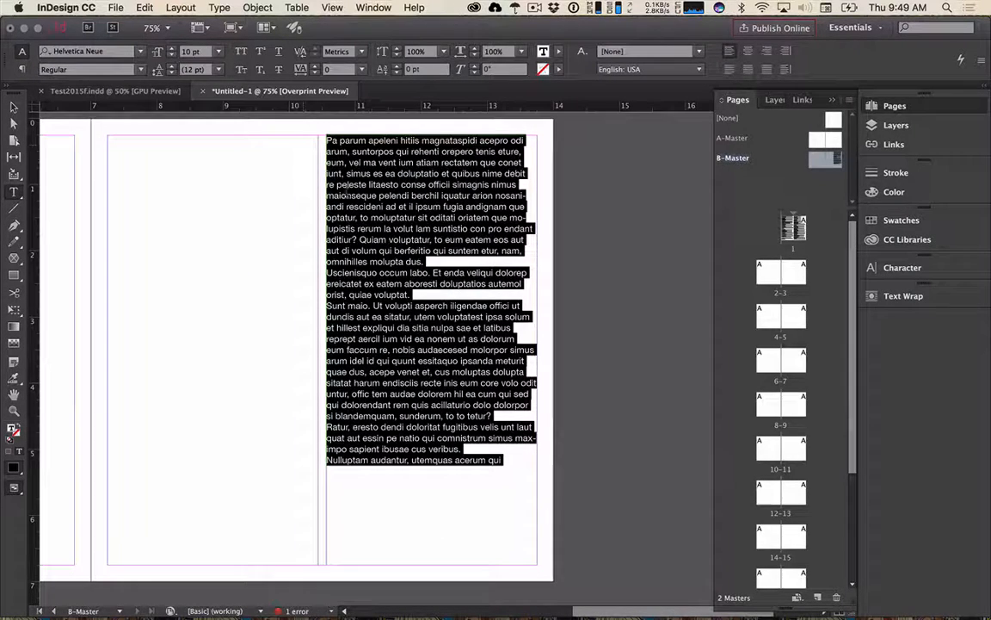
{"action": "left_click", "coordinate": [410, 258]}
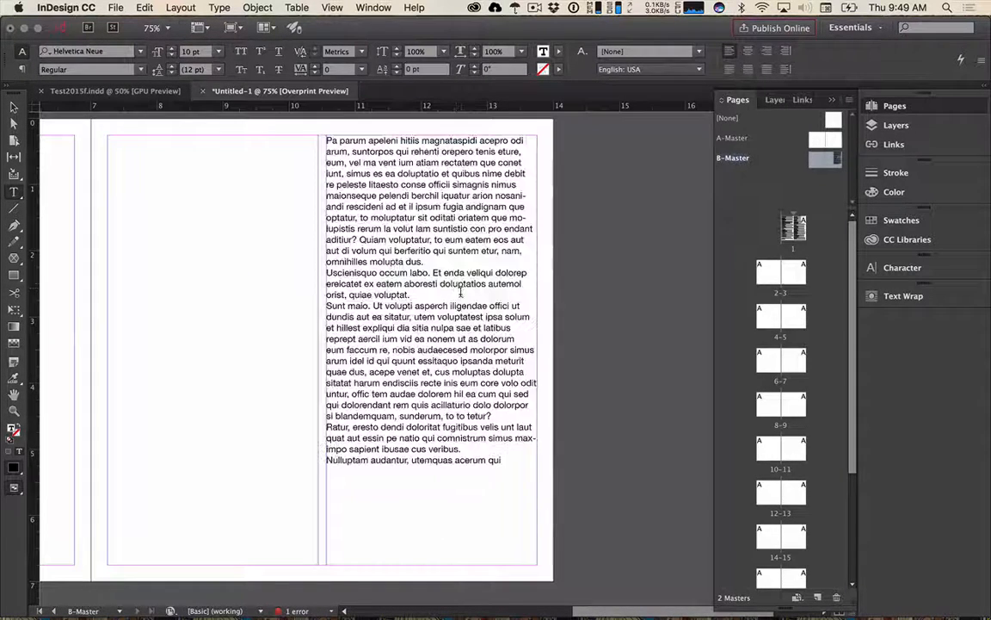
- Duplicate the text frame into the empty inner column of the same page
{"action": "left_click", "coordinate": [461, 292]}
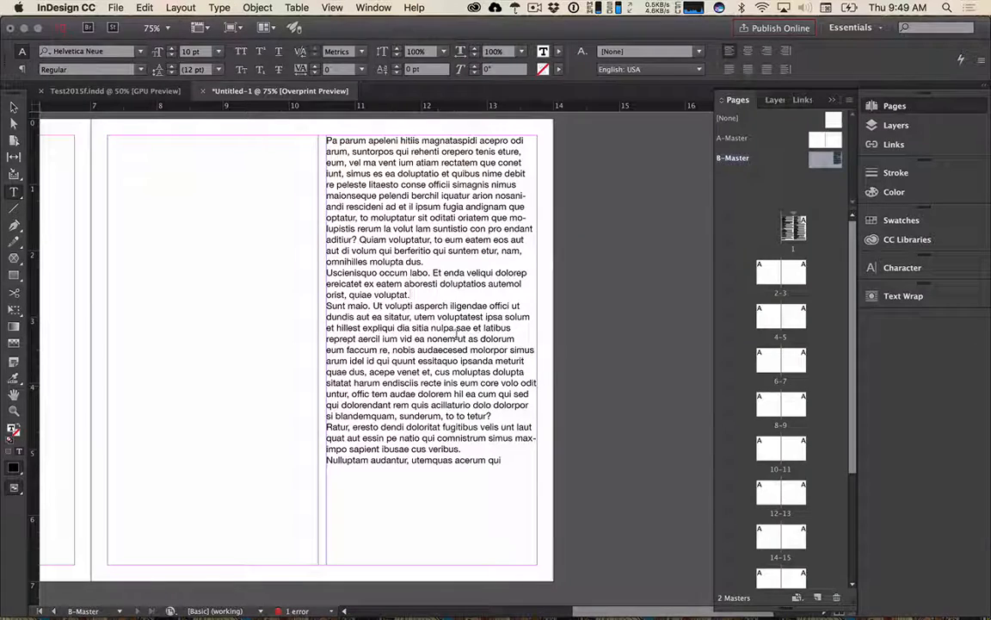
{"action": "key", "text": "Escape"}
{"action": "left_click_drag", "start_coordinate": [445, 320], "coordinate": [230, 328]}
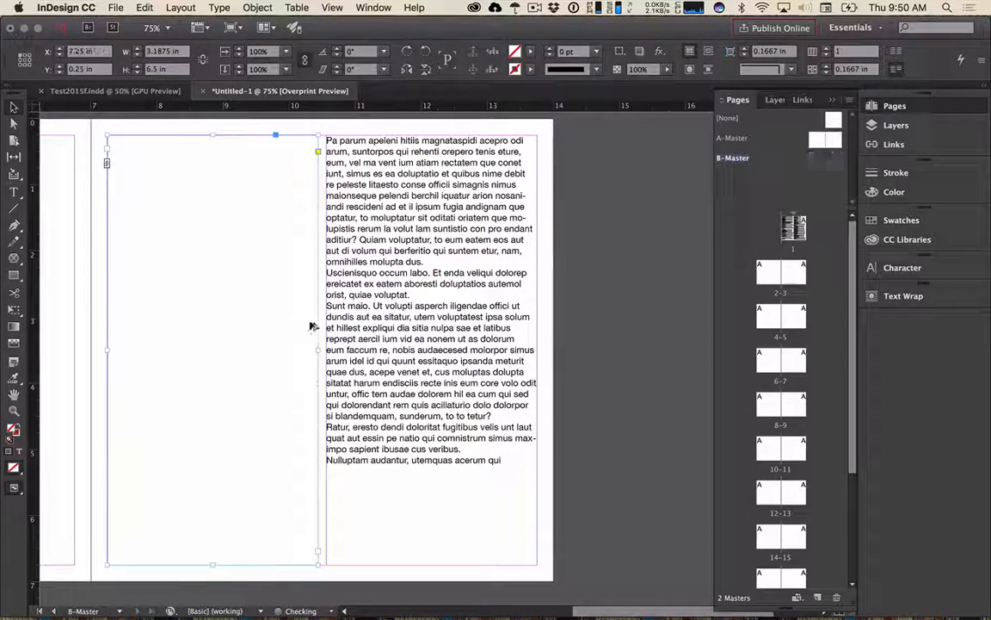
- Set all the text in the duplicated frame to Minion Pro Regular
{"action": "double_click", "coordinate": [166, 238]}
{"action": "key", "text": "super+a"}
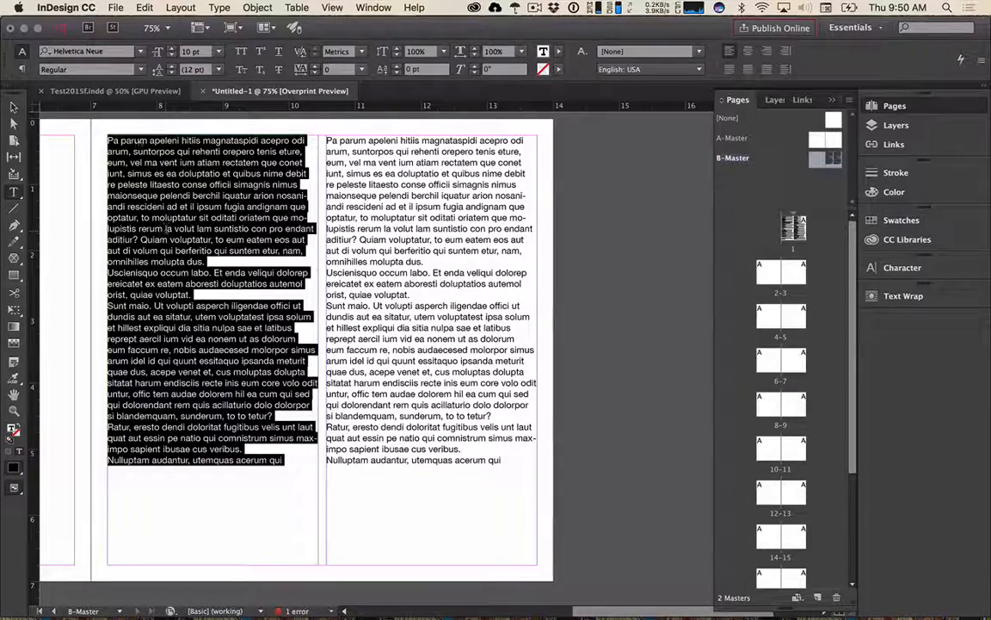
{"action": "left_click", "coordinate": [112, 53]}
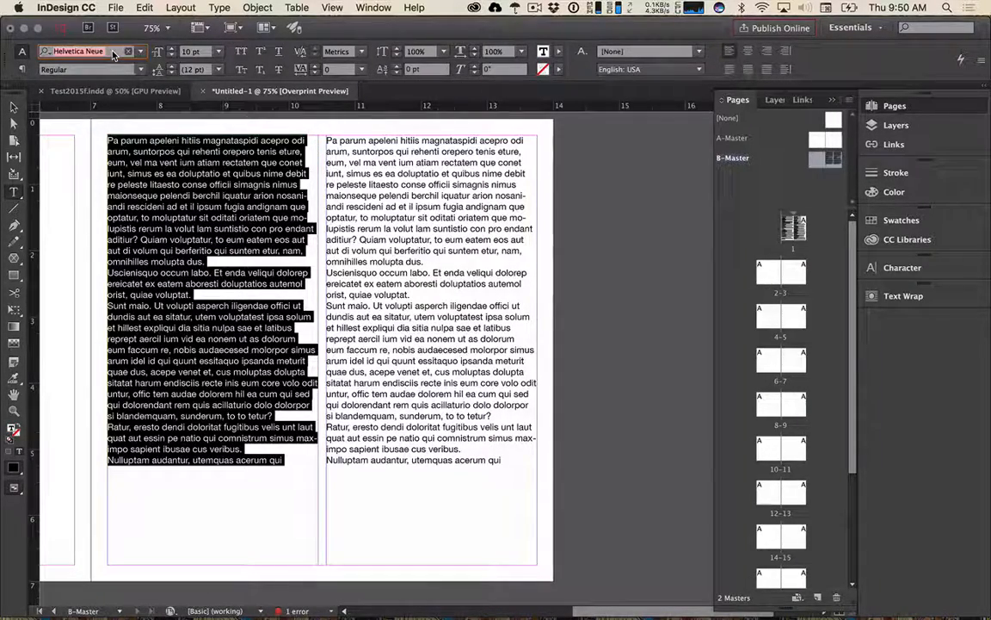
{"action": "type", "text": "mini"}
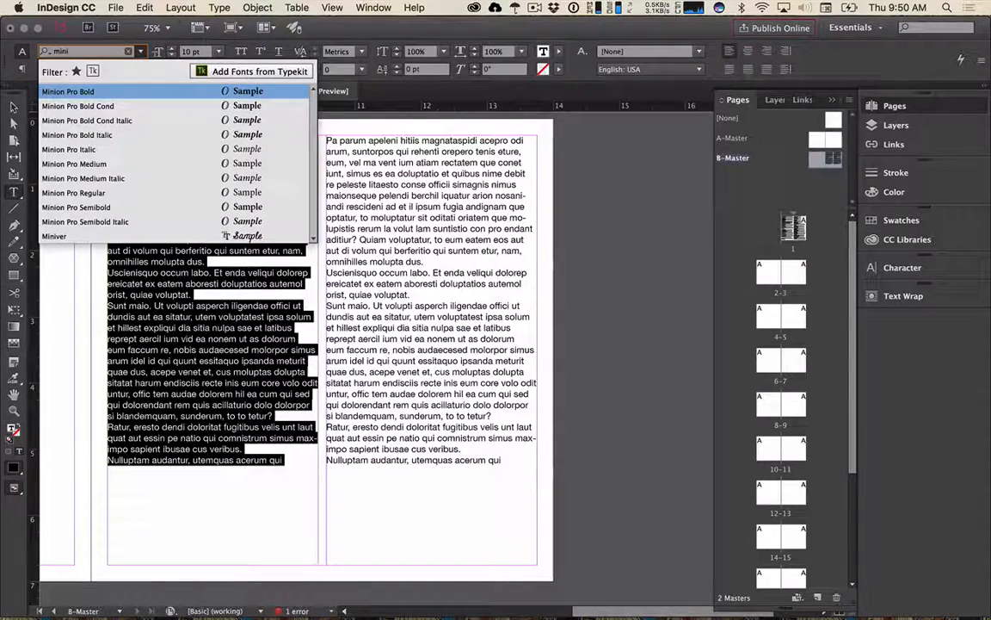
{"action": "key", "text": "Down"}
{"action": "key", "text": "Down"}
{"action": "key", "text": "Down"}
{"action": "key", "text": "Down"}
{"action": "key", "text": "Down"}
{"action": "key", "text": "Down"}
{"action": "key", "text": "Down"}
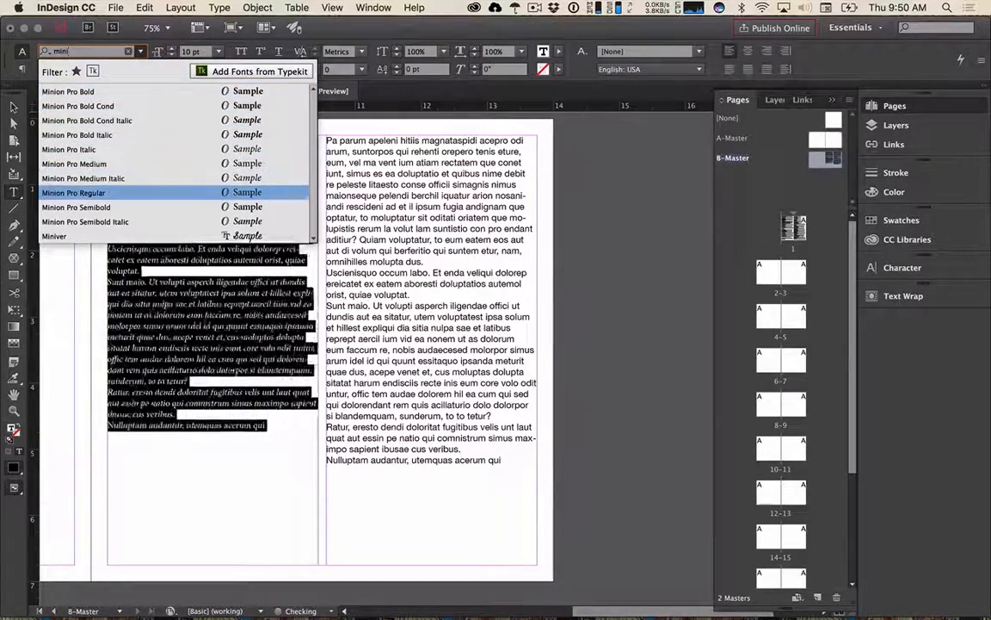
{"action": "key", "text": "Return"}
- Examine the letterforms of the Minion Pro and Helvetica Neue columns up close and at actual size
{"action": "key", "text": "super+equal"}
{"action": "key", "text": "super+equal"}
{"action": "key", "text": "super+equal"}
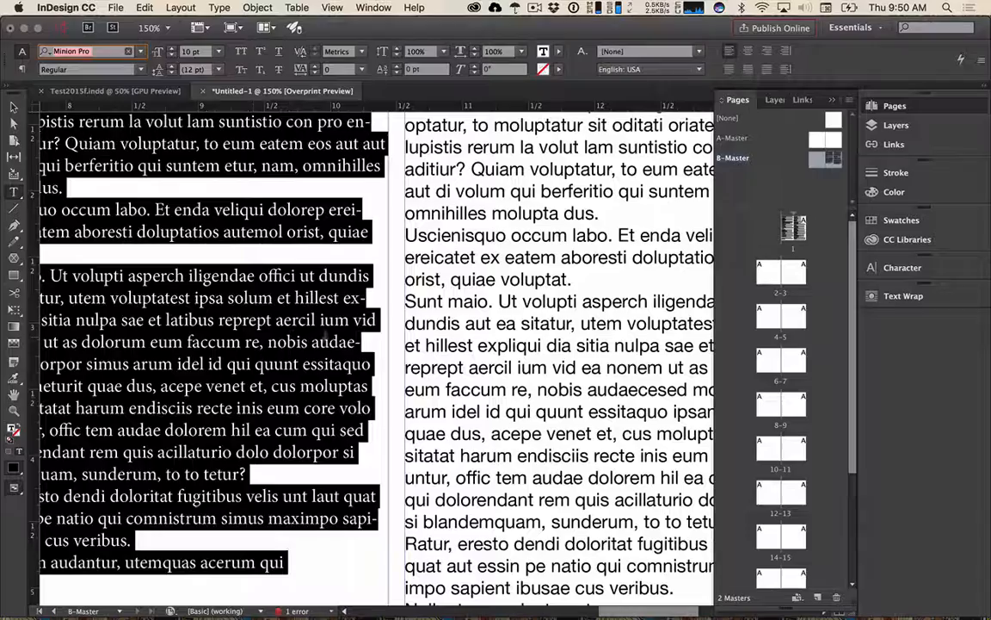
{"action": "left_click", "coordinate": [295, 347]}
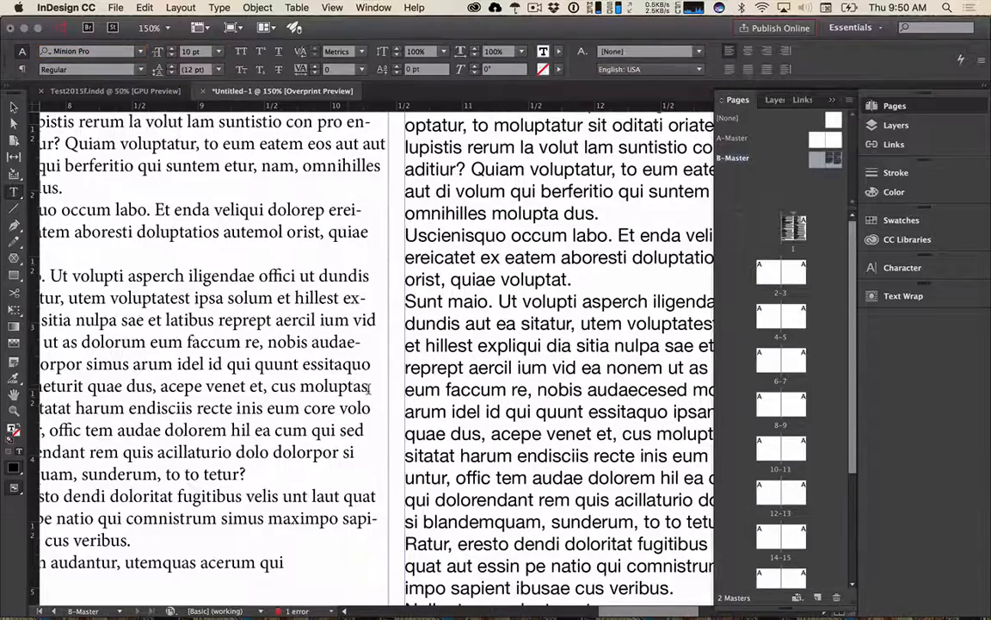
{"action": "key", "text": "super+equal"}
{"action": "key", "text": "super+equal"}
{"action": "key", "text": "super+equal"}
{"action": "key", "text": "super+equal"}
{"action": "key", "text": "super+equal"}
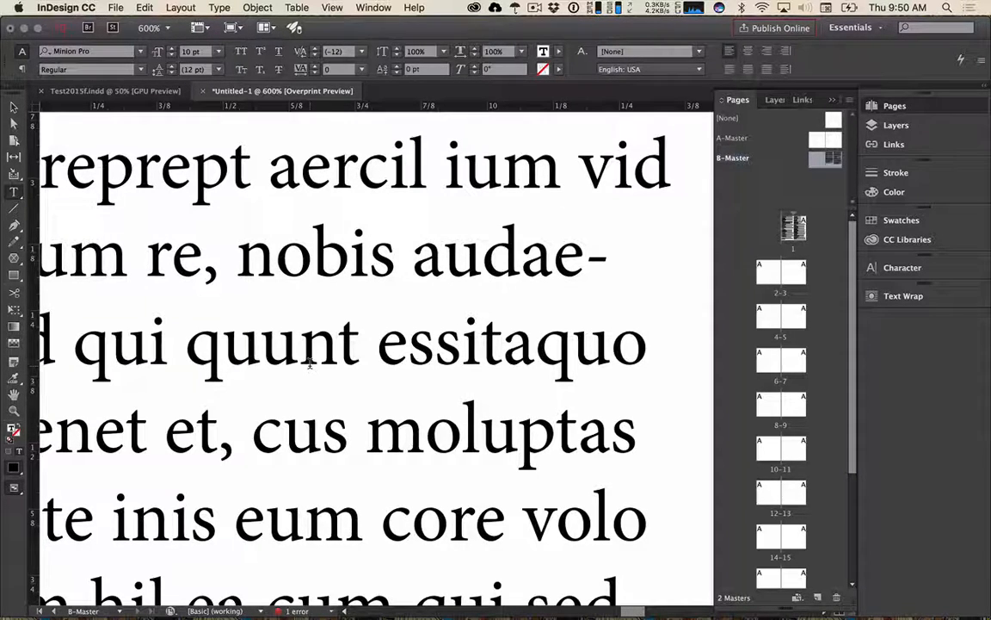
{"action": "scroll", "coordinate": [310, 364], "scroll_direction": "up", "scroll_amount": 1}
{"action": "scroll", "coordinate": [310, 364], "scroll_direction": "right", "scroll_amount": 10}
{"action": "scroll", "coordinate": [310, 364], "scroll_direction": "left", "scroll_amount": 1}
{"action": "scroll", "coordinate": [310, 364], "scroll_direction": "left", "scroll_amount": 10}
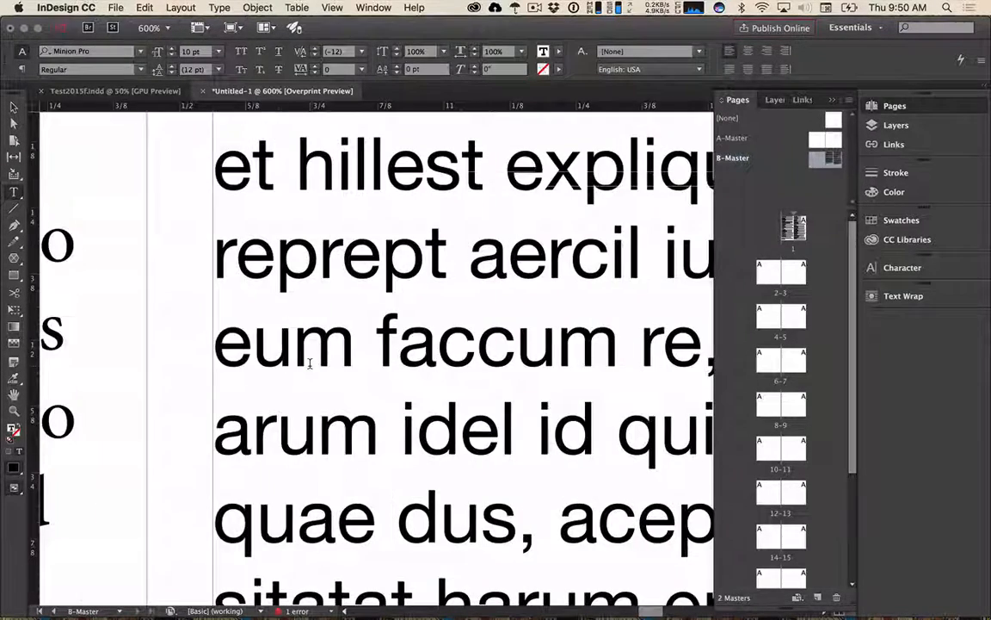
{"action": "scroll", "coordinate": [310, 364], "scroll_direction": "down", "scroll_amount": 2}
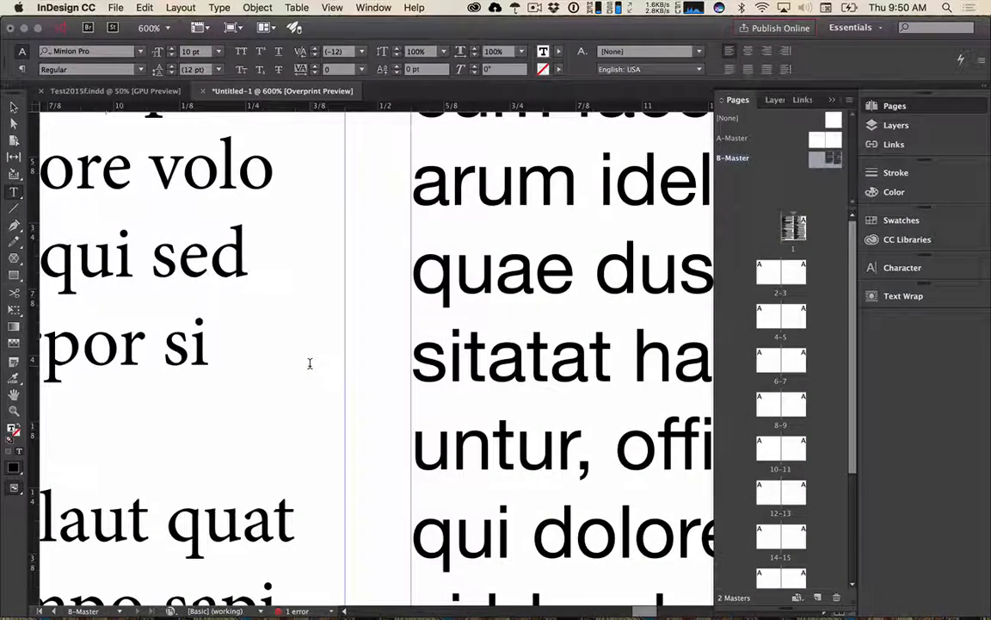
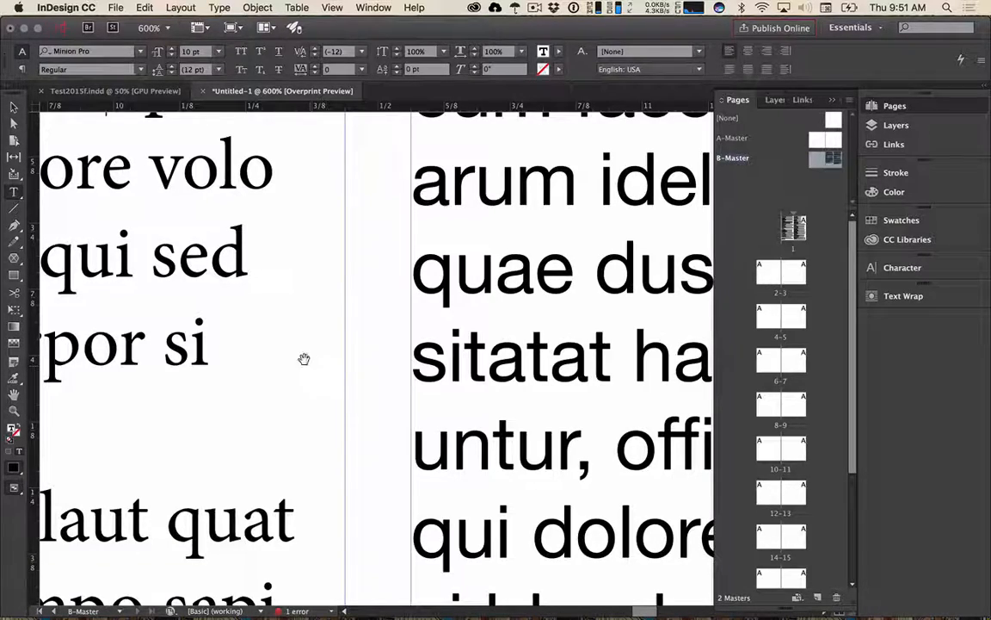
{"action": "scroll", "coordinate": [307, 366], "scroll_direction": "down", "scroll_amount": 4}
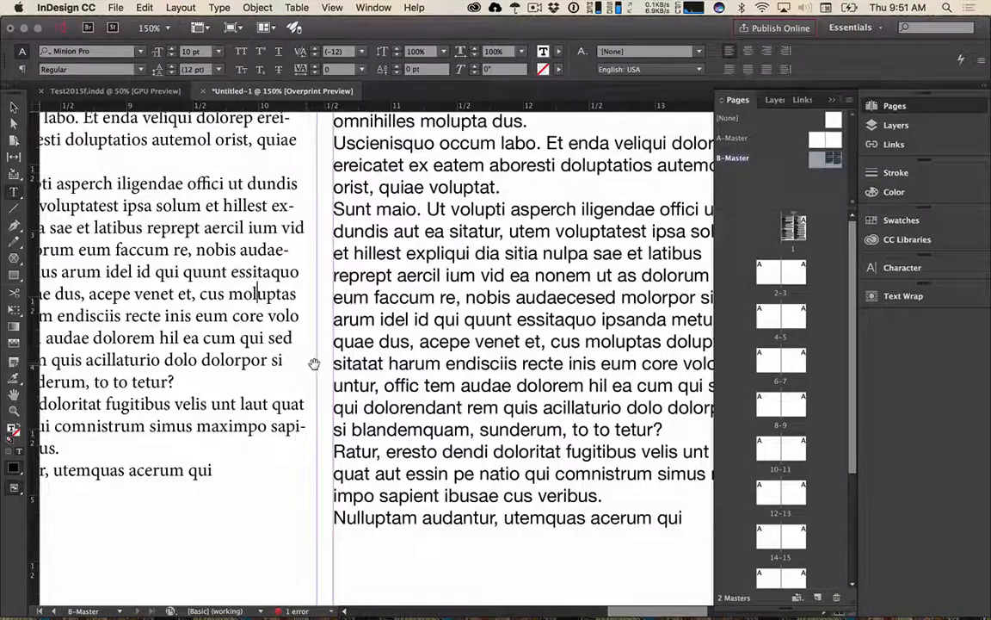
{"action": "left_click", "coordinate": [255, 293]}
{"action": "key", "text": "super+1"}
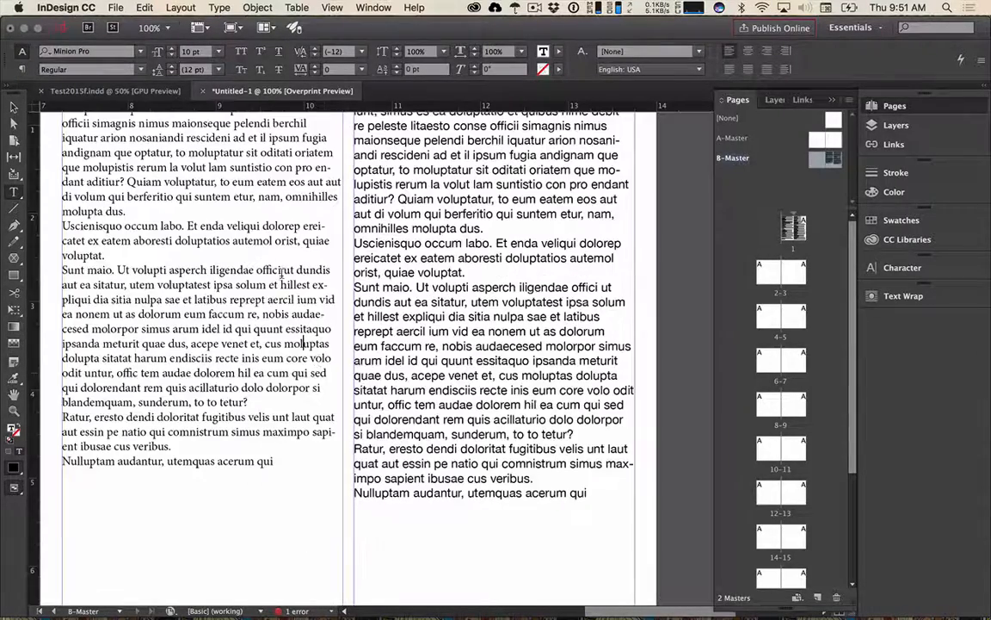
- Try deleting a passage from the middle of the Minion Pro column and undo the deletion
{"action": "left_click_drag", "start_coordinate": [281, 274], "coordinate": [357, 366]}
{"action": "key", "text": "BackSpace"}
{"action": "key", "text": "super+z"}
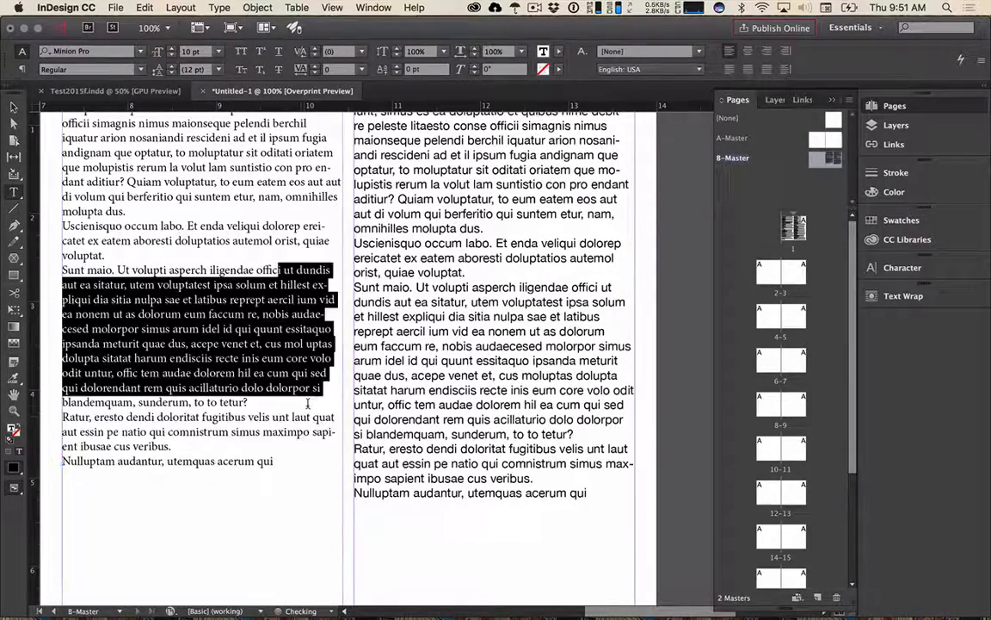
{"action": "key", "text": "super+5"}
{"action": "key", "text": "BackSpace"}
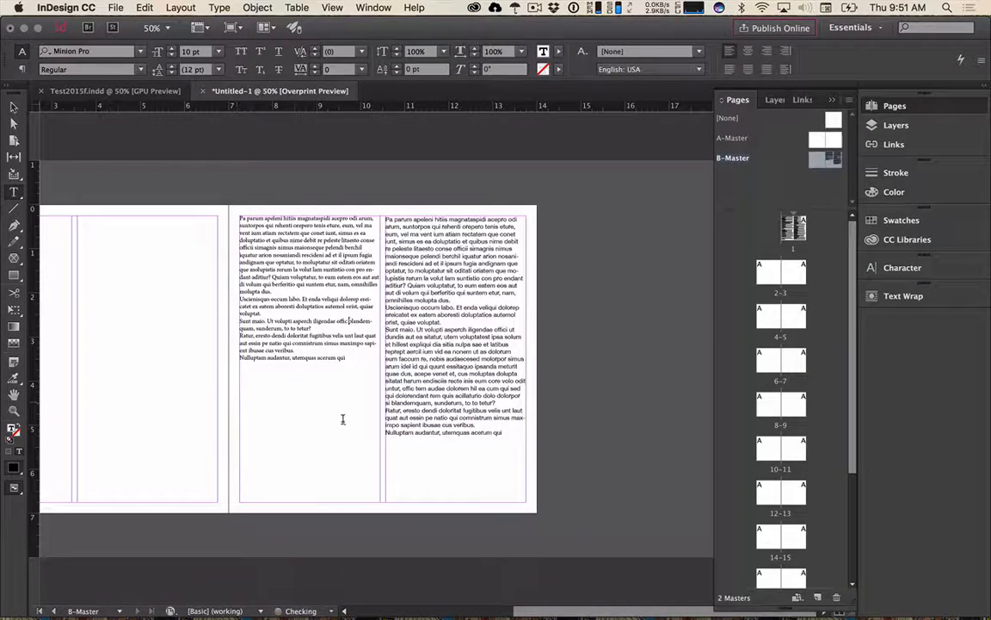
{"action": "key", "text": "super+z"}
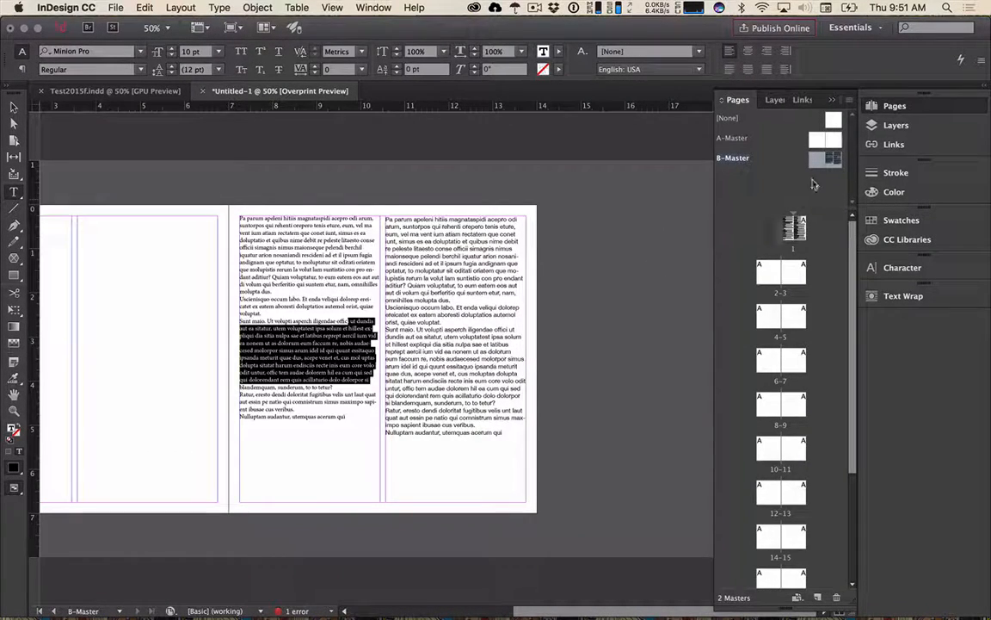
- Delete the Minion Pro text frame from the inner column
{"action": "left_click", "coordinate": [14, 107]}
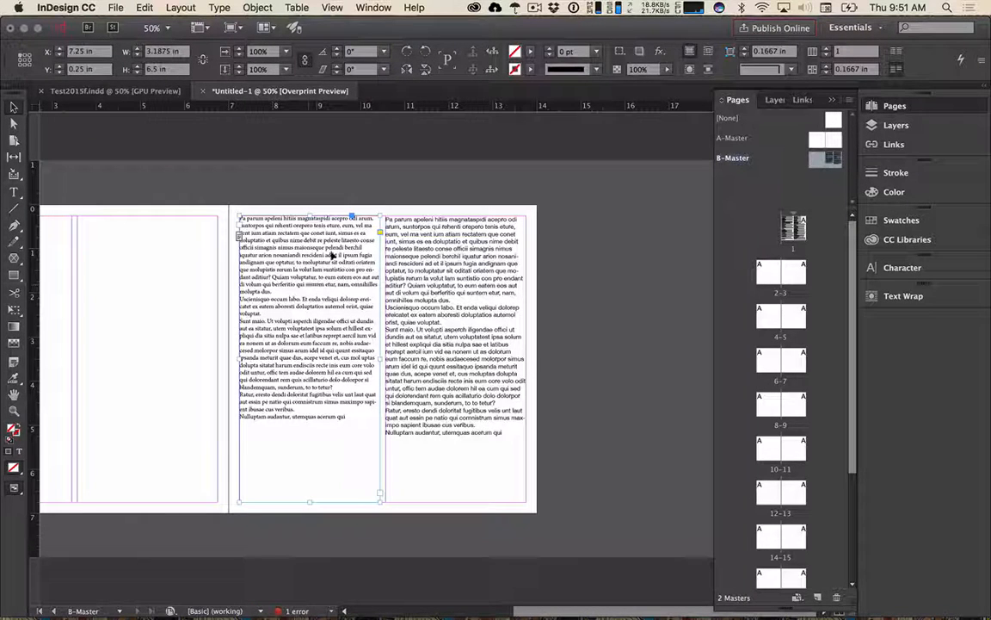
{"action": "key", "text": "Delete"}
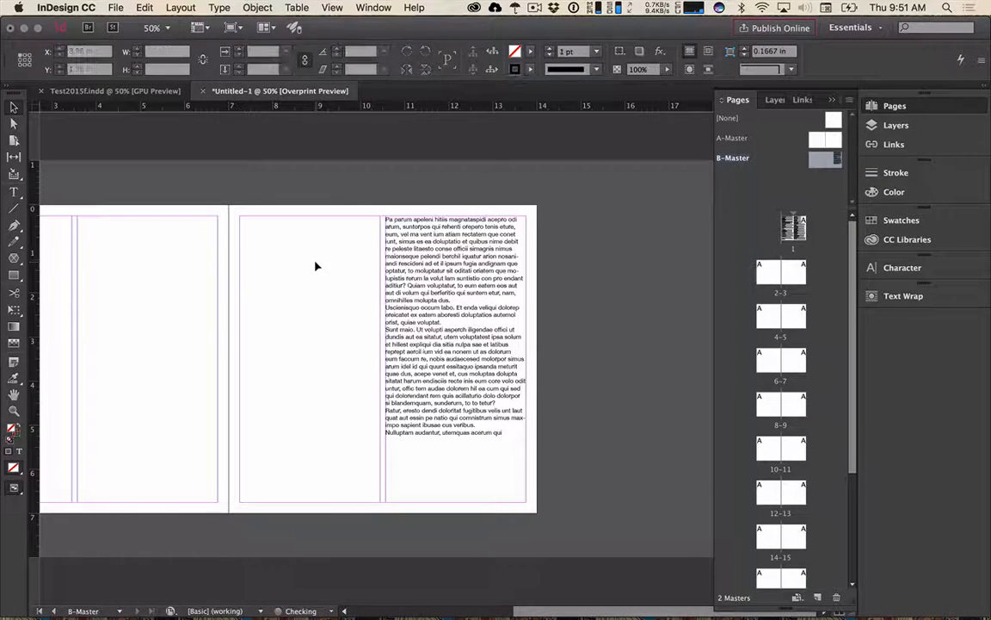
- Set the text frame in the outer column to Minion Pro
{"action": "left_click", "coordinate": [427, 333]}
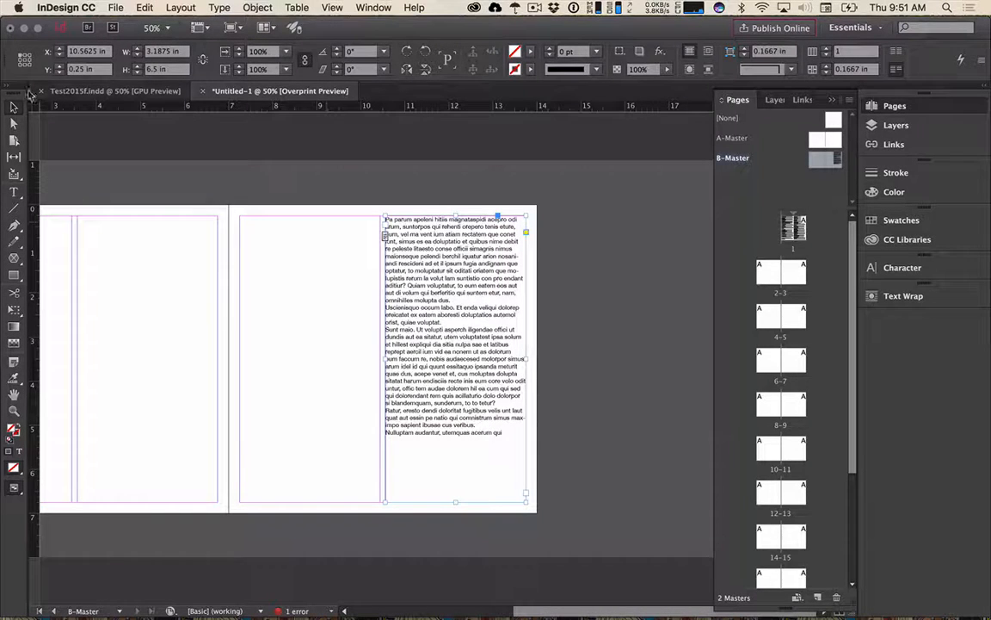
{"action": "key", "text": "t"}
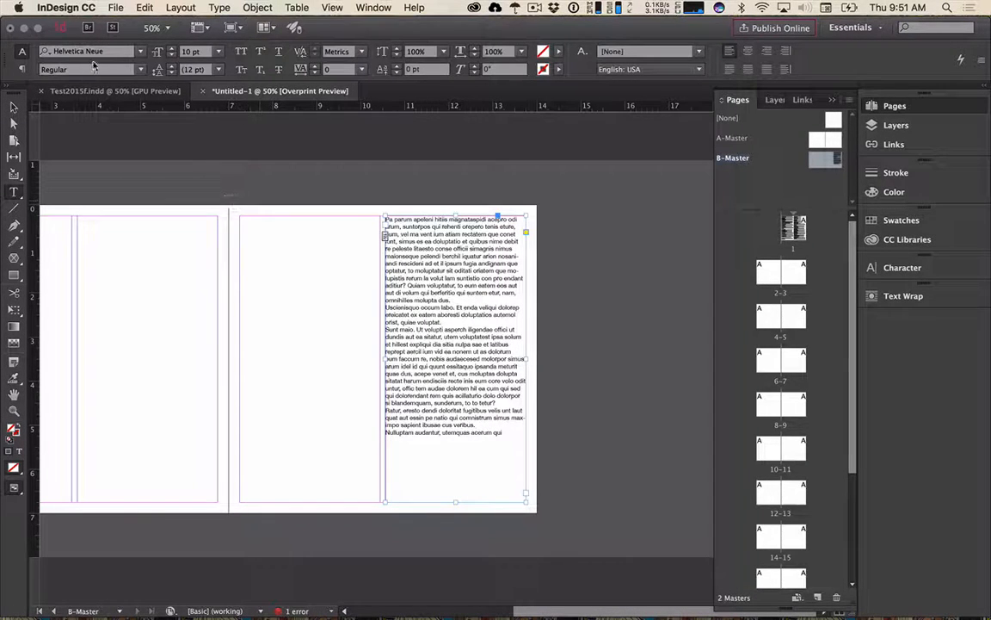
{"action": "left_click", "coordinate": [142, 52]}
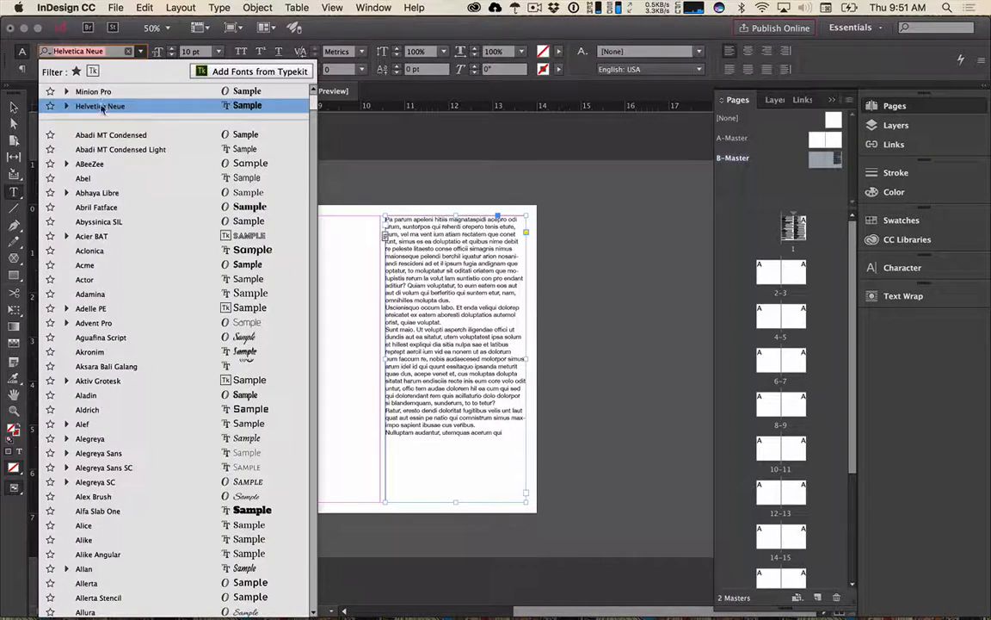
{"action": "left_click", "coordinate": [90, 87]}
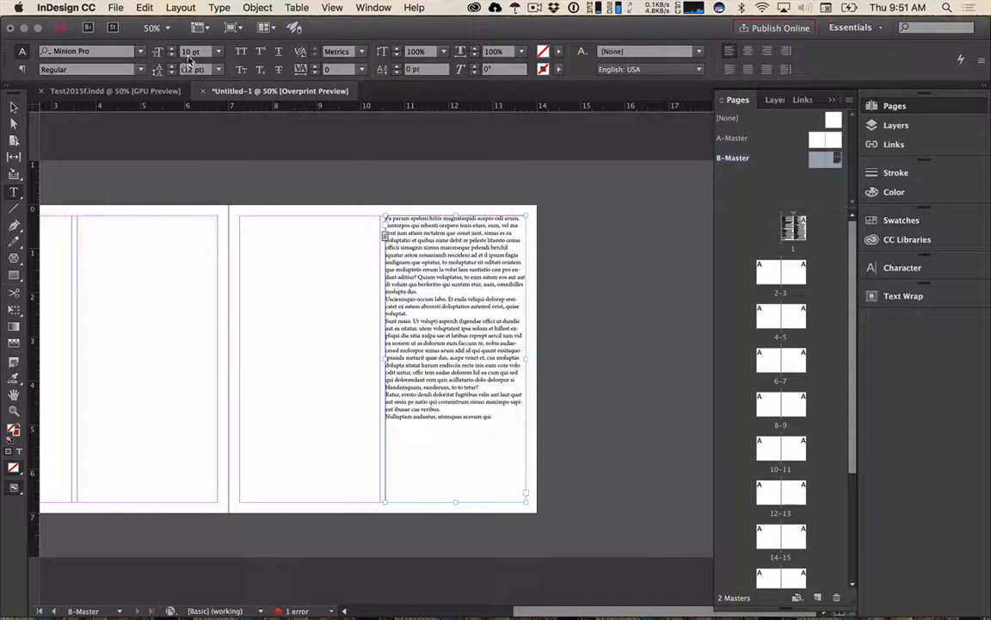
- Fill the remaining space of the outer column's frame with placeholder text and deselect the frame
{"action": "left_click", "coordinate": [181, 8]}
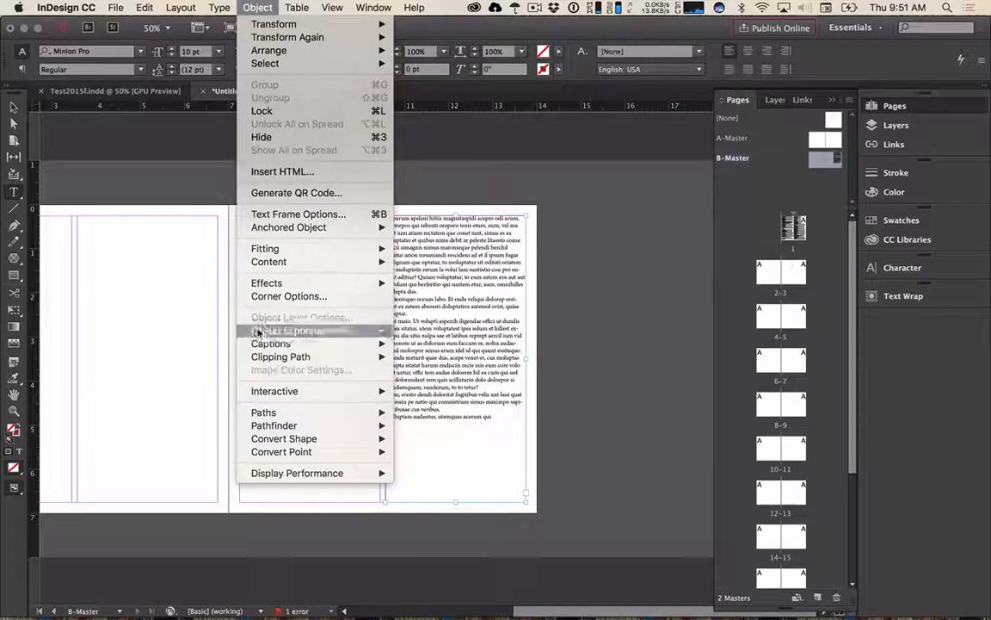
{"action": "mouse_move", "coordinate": [220, 8]}
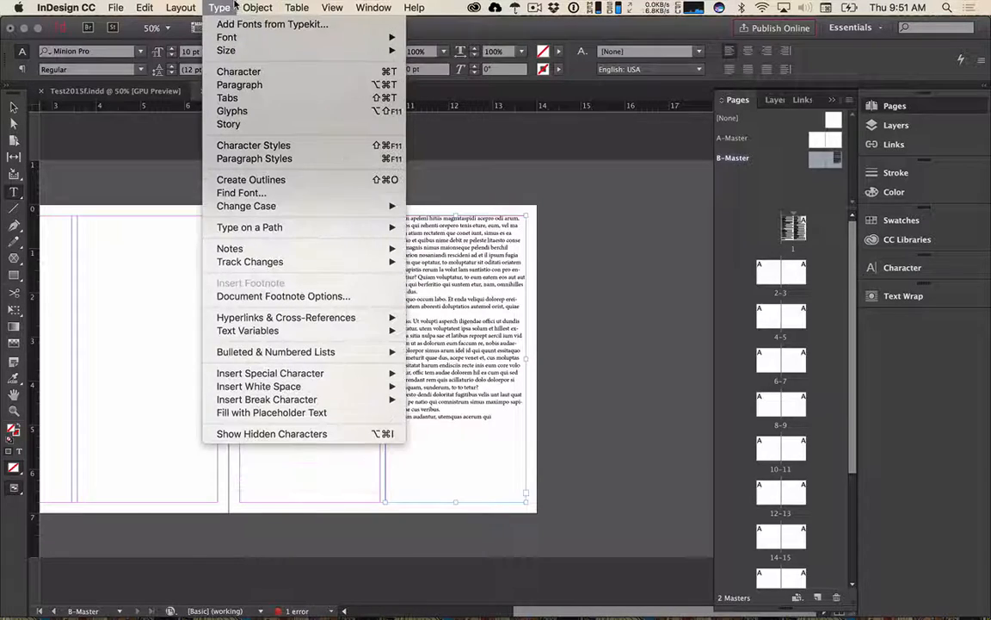
{"action": "left_click", "coordinate": [268, 412]}
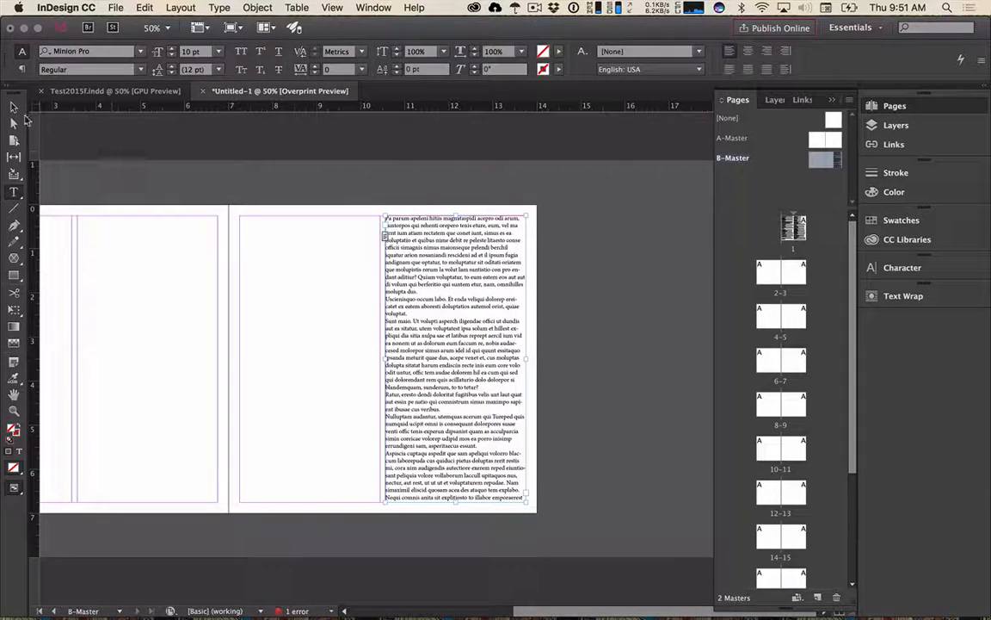
{"action": "left_click", "coordinate": [14, 108]}
{"action": "left_click", "coordinate": [200, 191]}
- With nothing selected, set the font for new text to Minion Pro Italic
{"action": "left_click", "coordinate": [15, 193]}
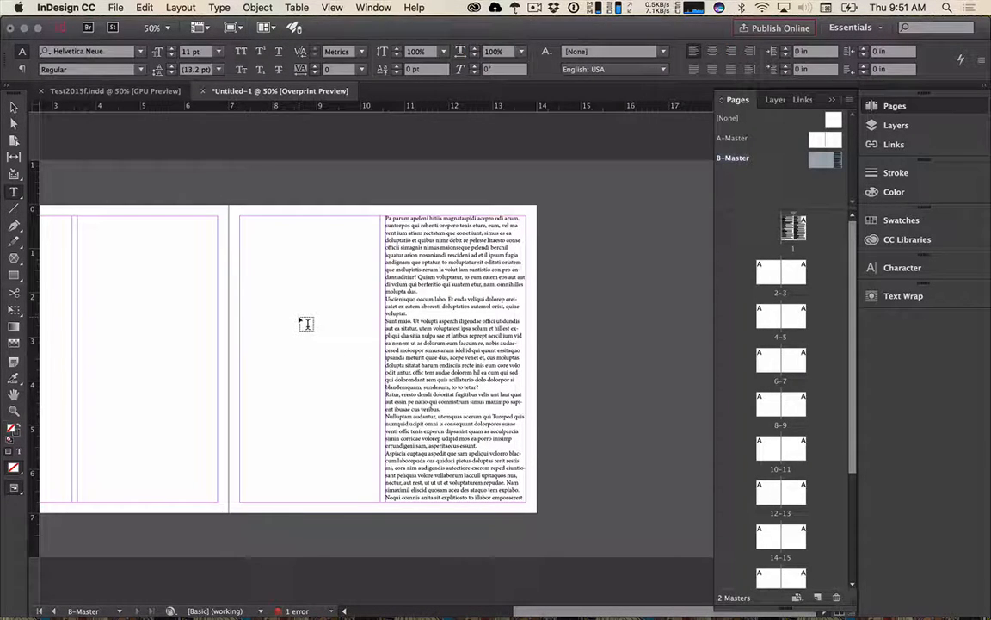
{"action": "left_click", "coordinate": [110, 54]}
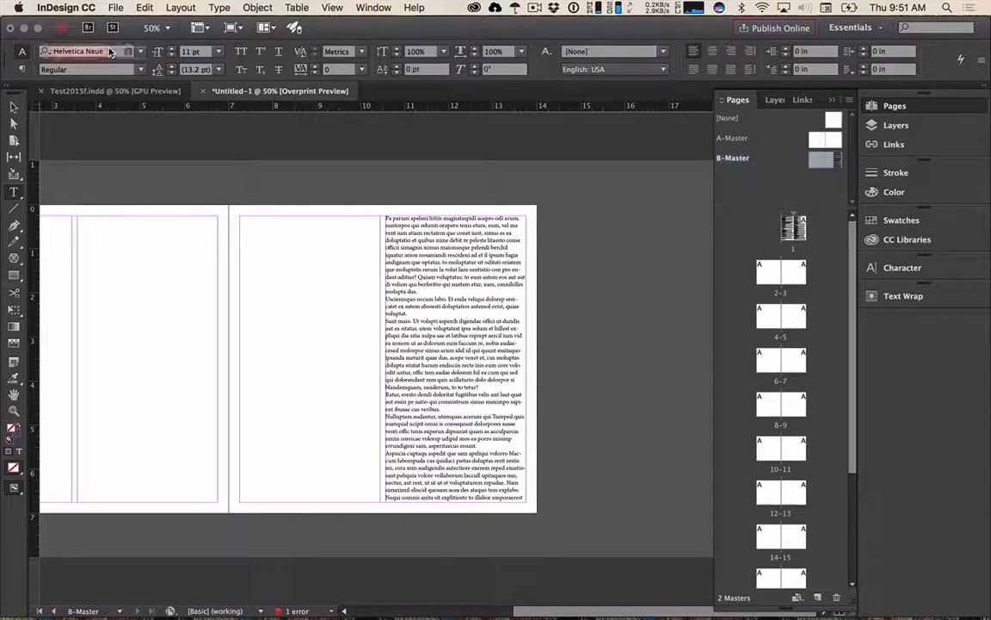
{"action": "type", "text": "Mini"}
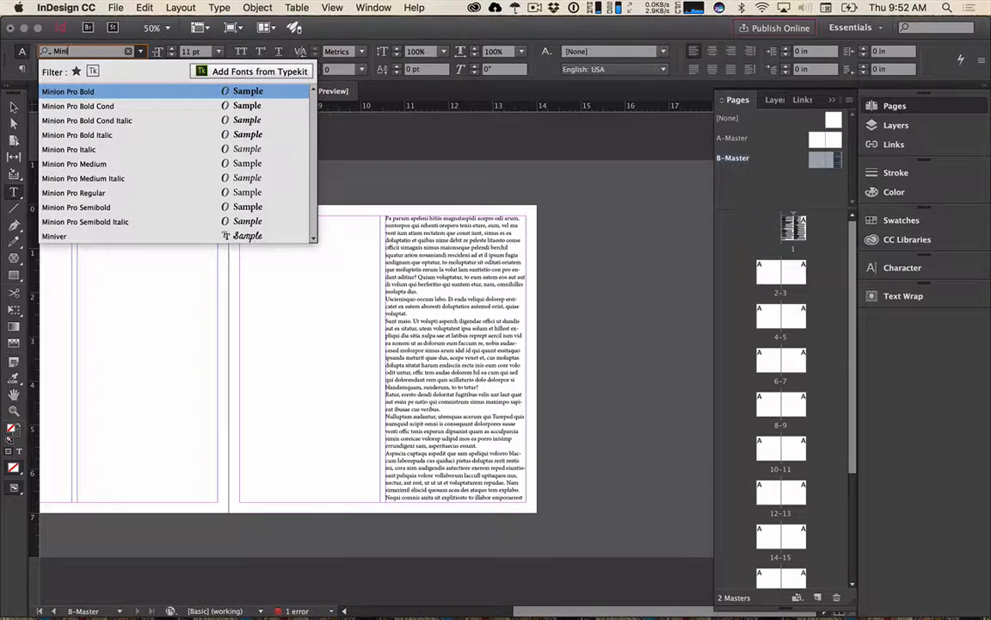
{"action": "key", "text": "BackSpace"}
{"action": "key", "text": "BackSpace"}
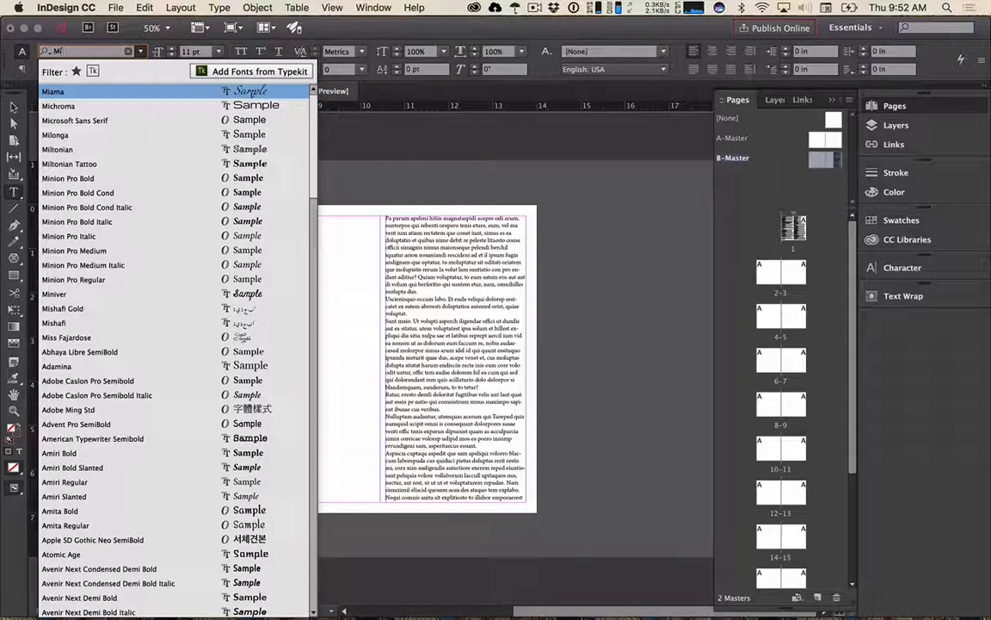
{"action": "key", "text": "Down"}
{"action": "key", "text": "Down"}
{"action": "key", "text": "Down"}
{"action": "key", "text": "Down"}
{"action": "key", "text": "Down"}
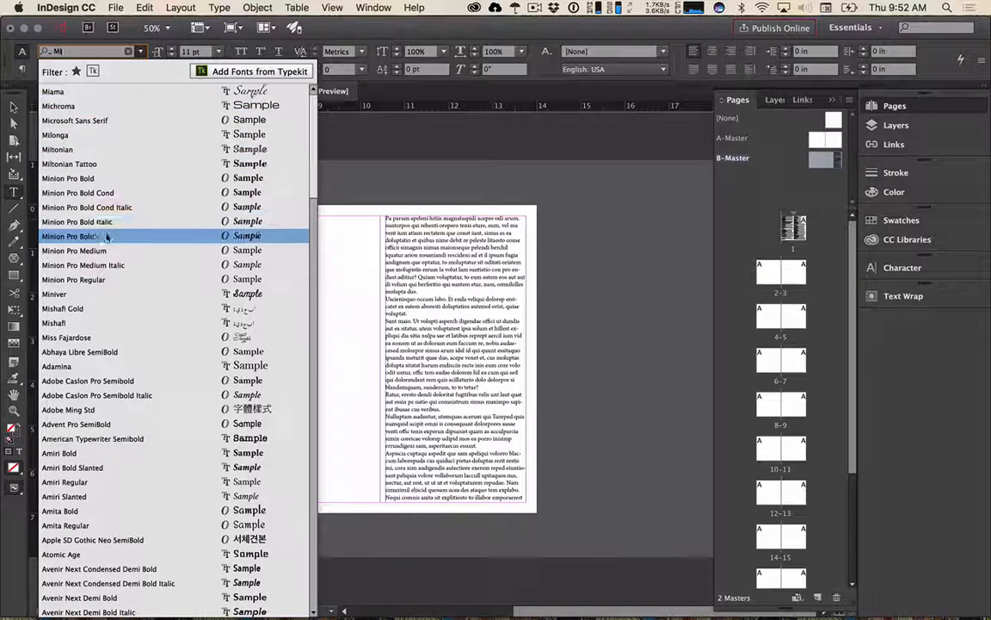
{"action": "left_click", "coordinate": [138, 235]}
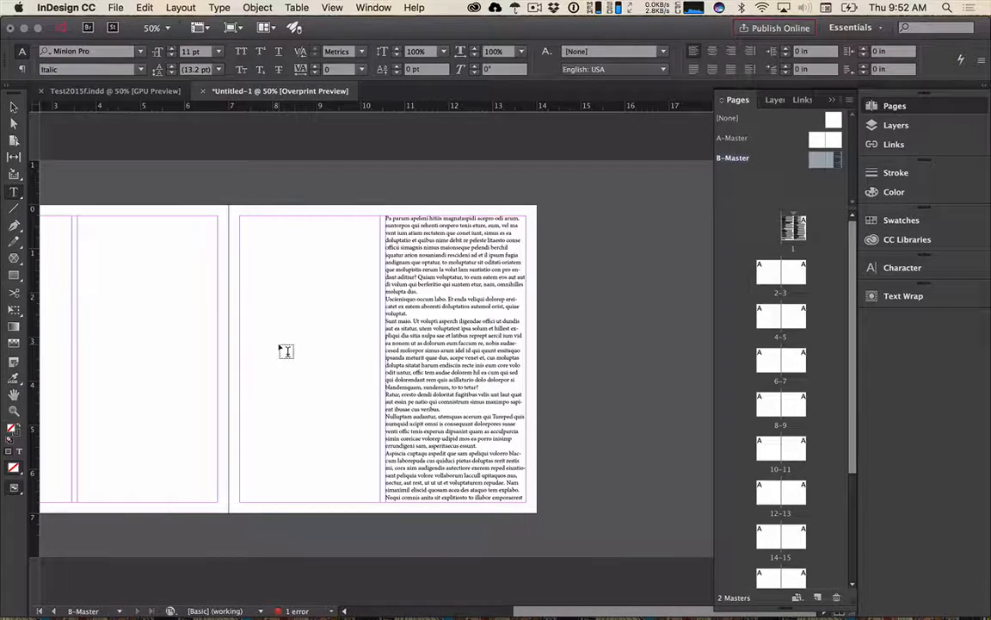
- Draw a text frame about 2.26 in wide and 0.5 in high in the empty inner column and enter "This is a blockquote"
{"action": "key", "text": "shift+t"}
{"action": "key", "text": "h"}
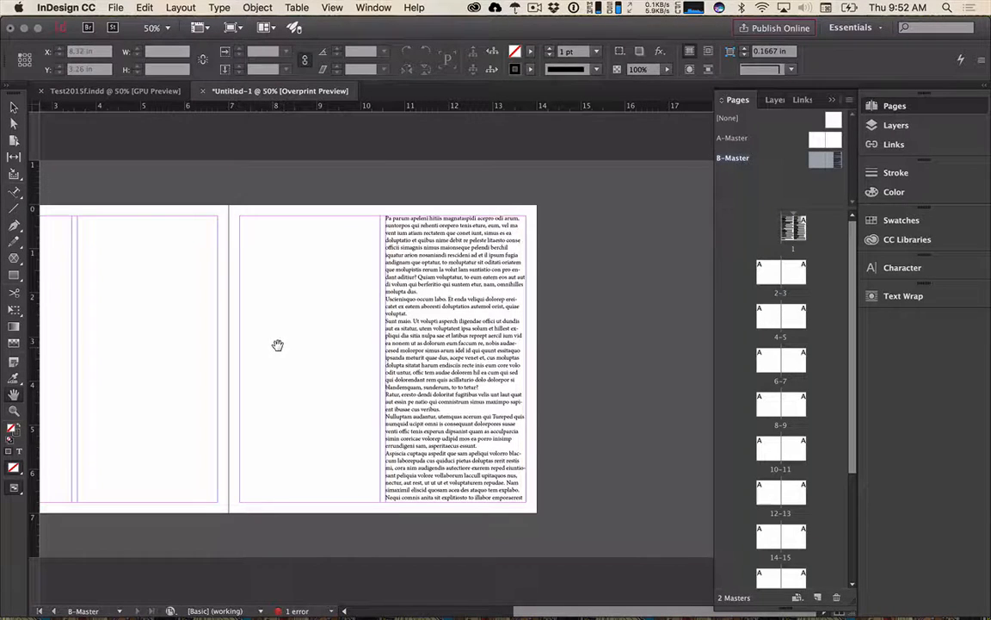
{"action": "key", "text": "t"}
{"action": "left_click", "coordinate": [778, 100]}
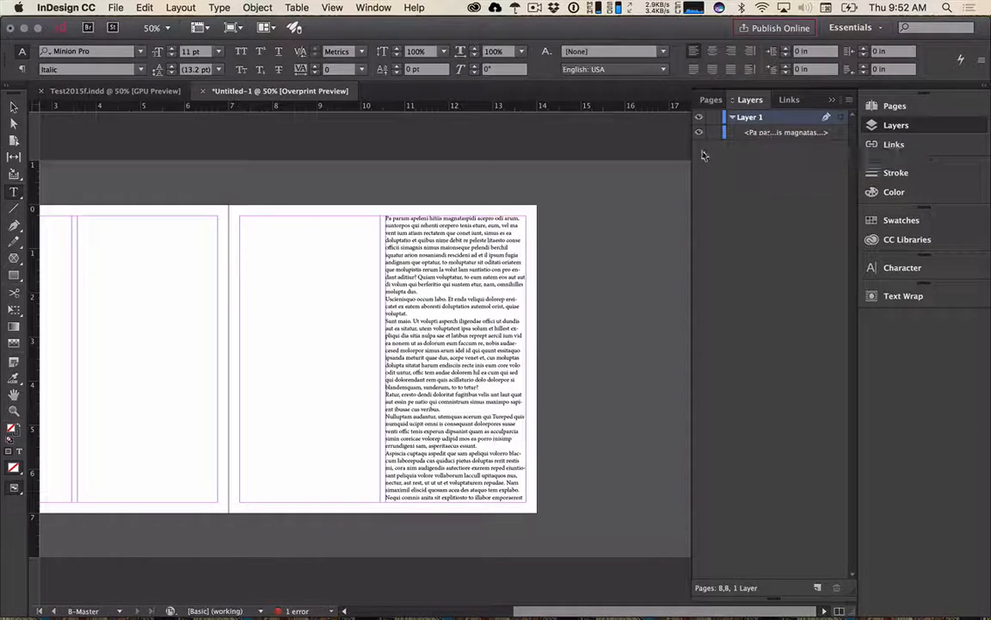
{"action": "left_click", "coordinate": [270, 311]}
{"action": "left_click_drag", "start_coordinate": [270, 311], "coordinate": [370, 328]}
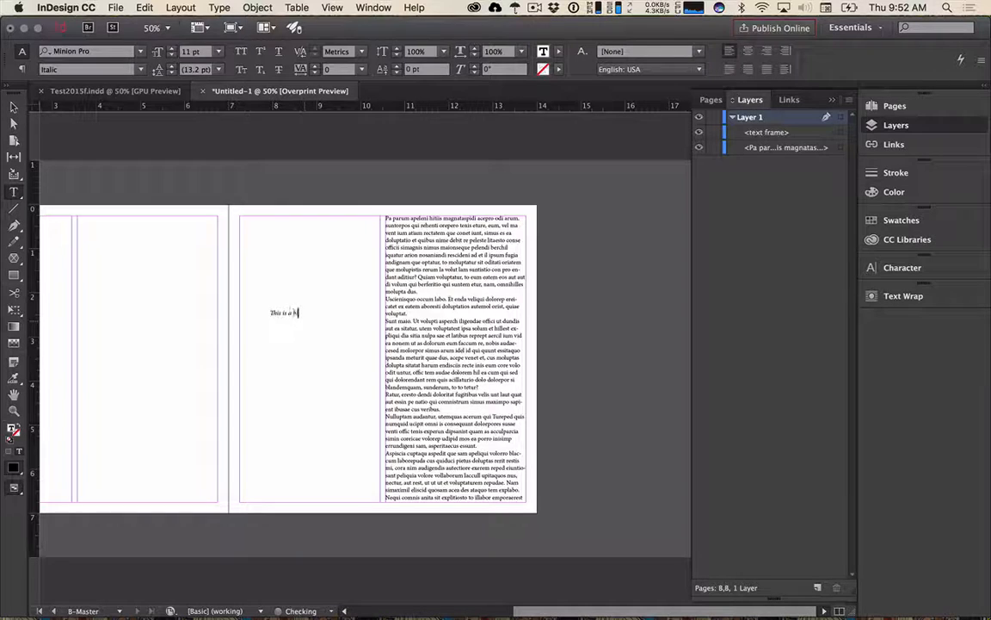
{"action": "key", "text": "Escape"}
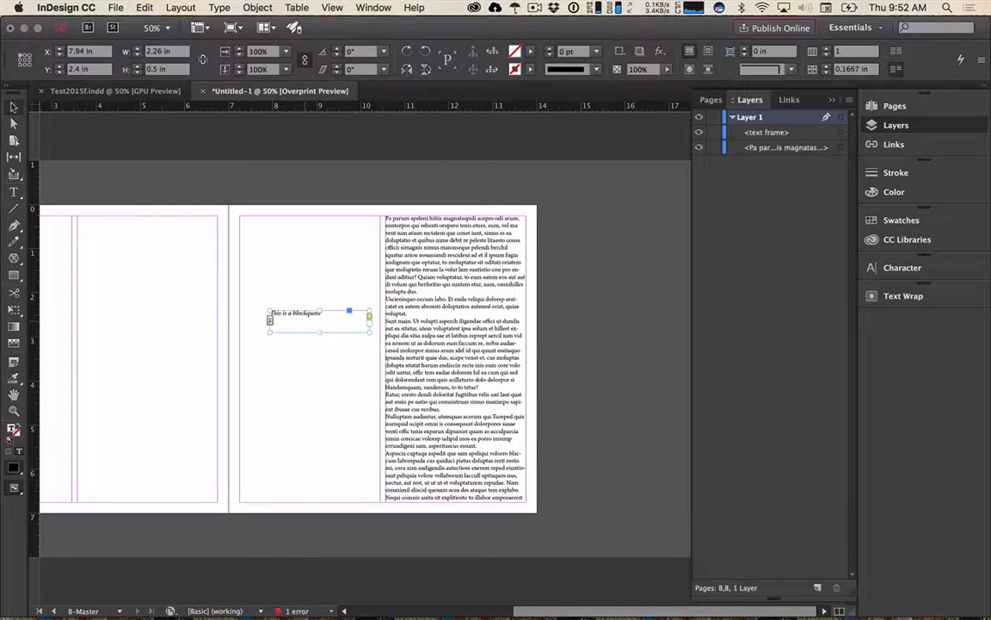
- Shrink the blockquote frame around its text to about 1.33 in wide and 0.14 in high
{"action": "left_click_drag", "start_coordinate": [323, 333], "coordinate": [323, 316]}
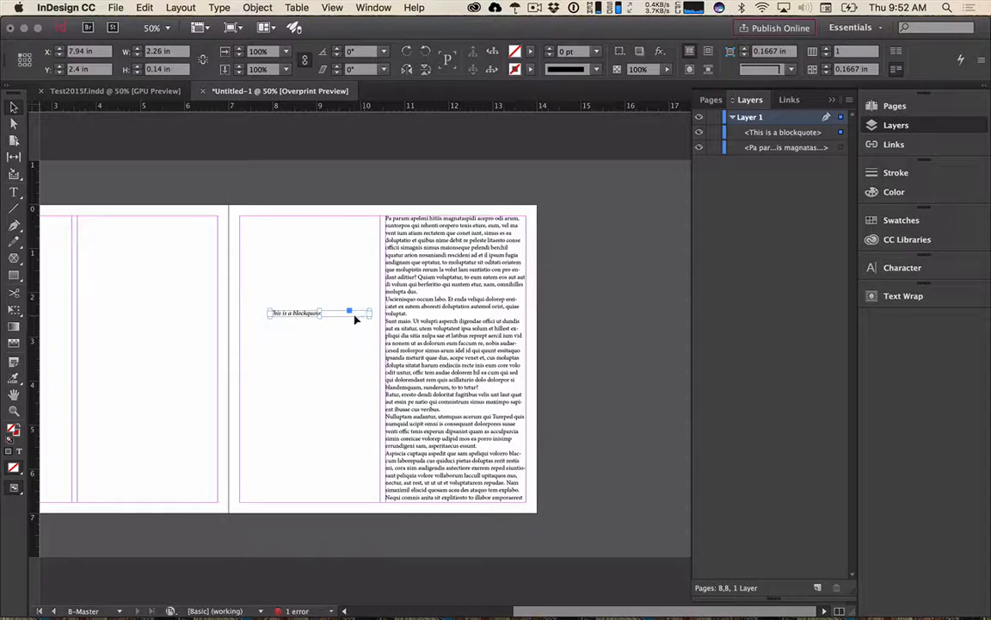
{"action": "key", "text": "super+1"}
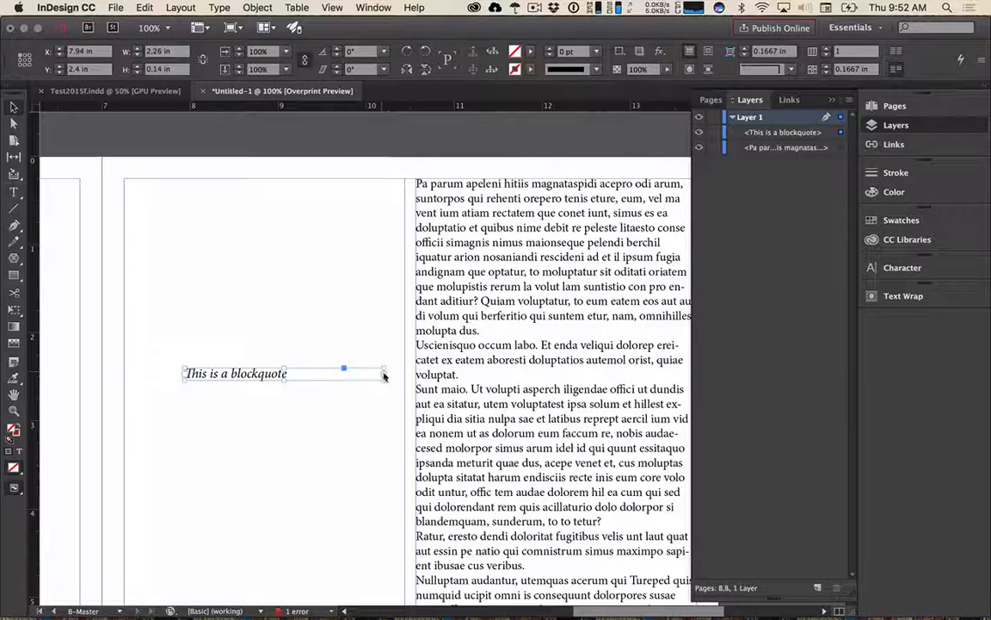
{"action": "left_click_drag", "start_coordinate": [383, 374], "coordinate": [303, 376]}
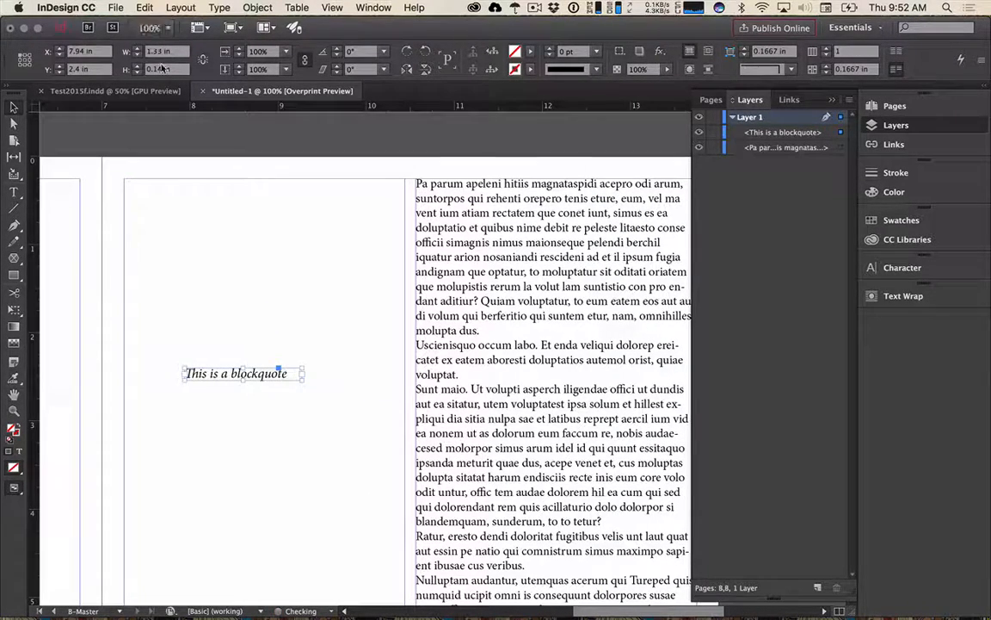
- Set the blockquote text size to 24 pt
{"action": "key", "text": "t"}
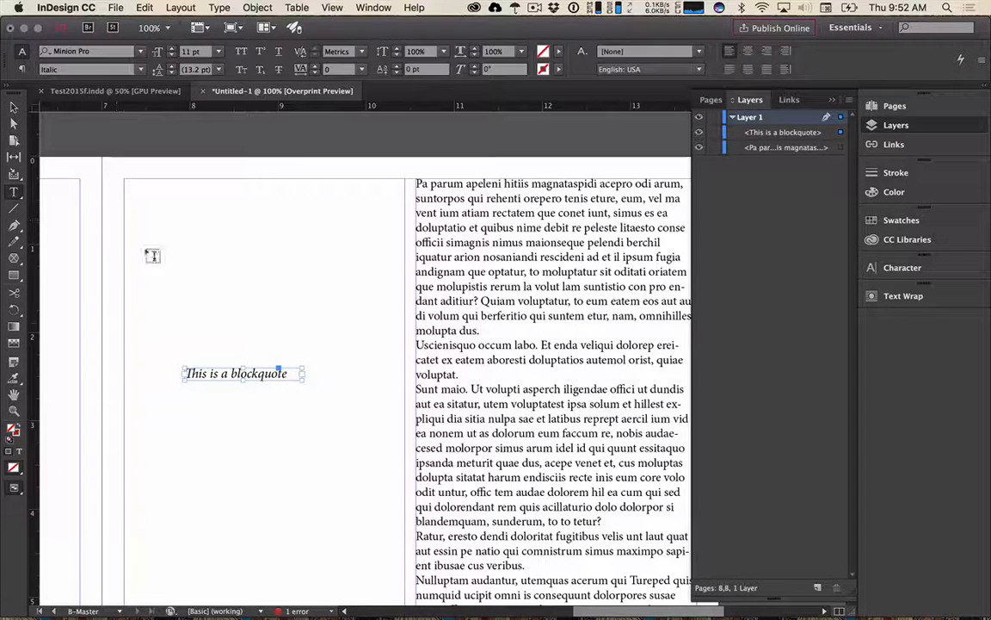
{"action": "left_click", "coordinate": [218, 52]}
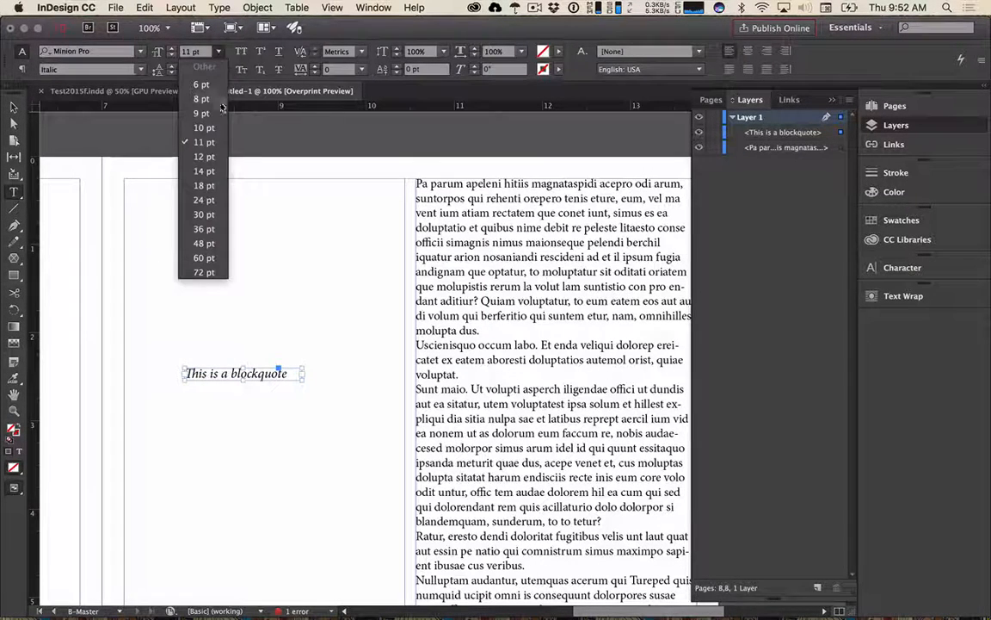
{"action": "left_click", "coordinate": [196, 196]}
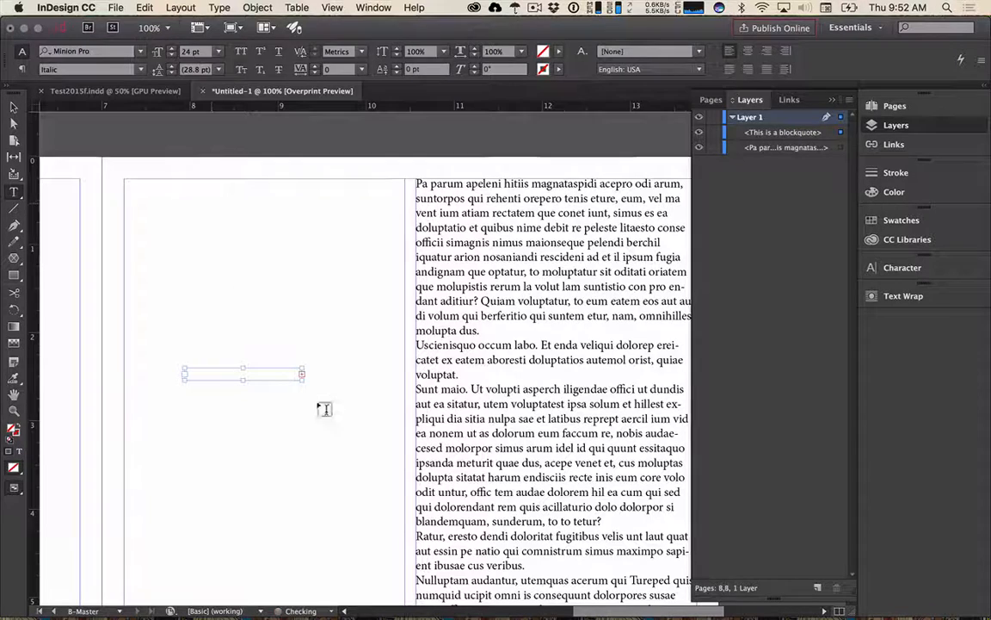
- Enlarge the blockquote frame to about 2.92 in by 0.37 in and move it to about X 7.43 in, Y 2.05 in
{"action": "key", "text": "Escape"}
{"action": "left_click_drag", "start_coordinate": [302, 376], "coordinate": [430, 454]}
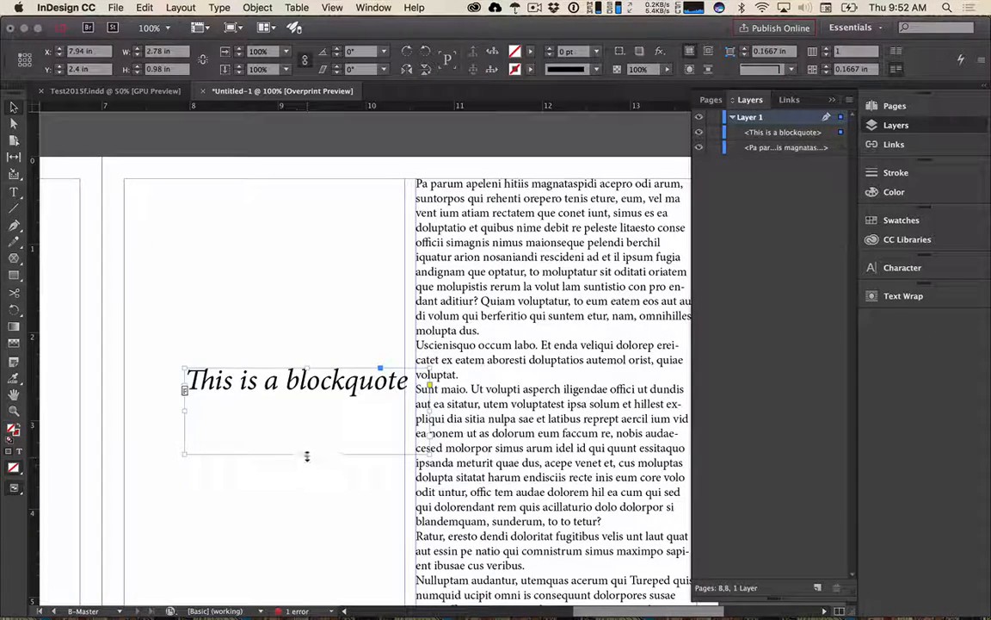
{"action": "left_click_drag", "start_coordinate": [307, 454], "coordinate": [319, 394]}
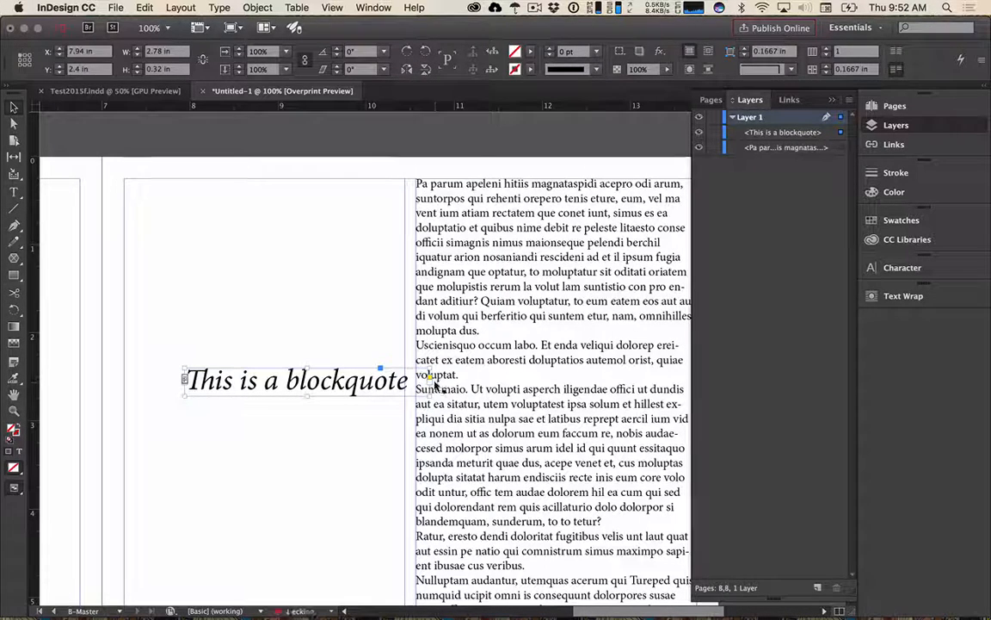
{"action": "left_click_drag", "start_coordinate": [408, 381], "coordinate": [405, 380]}
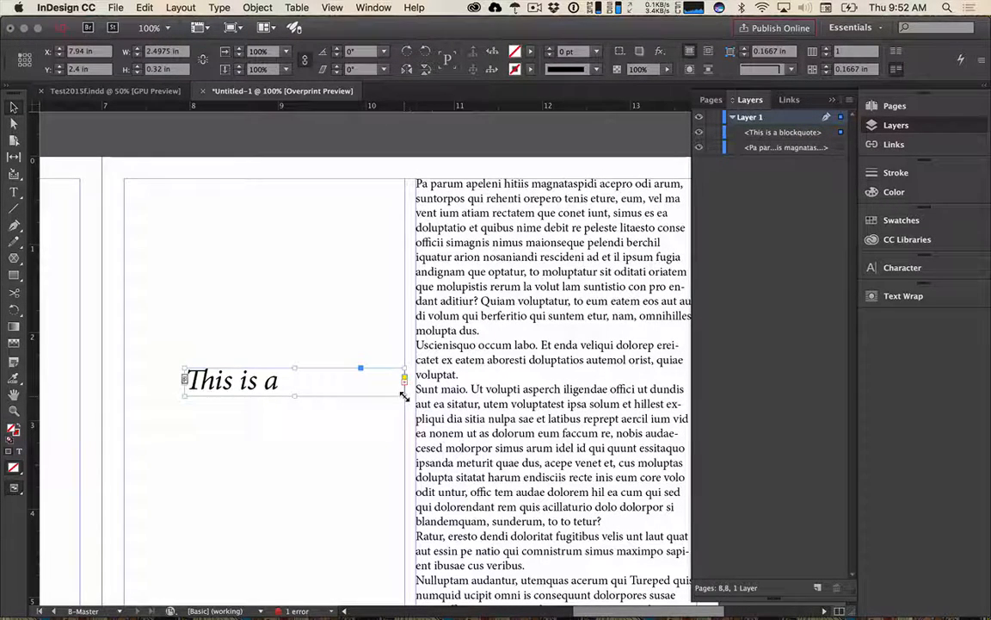
{"action": "left_click_drag", "start_coordinate": [404, 396], "coordinate": [442, 401]}
{"action": "left_click_drag", "start_coordinate": [365, 388], "coordinate": [319, 357]}
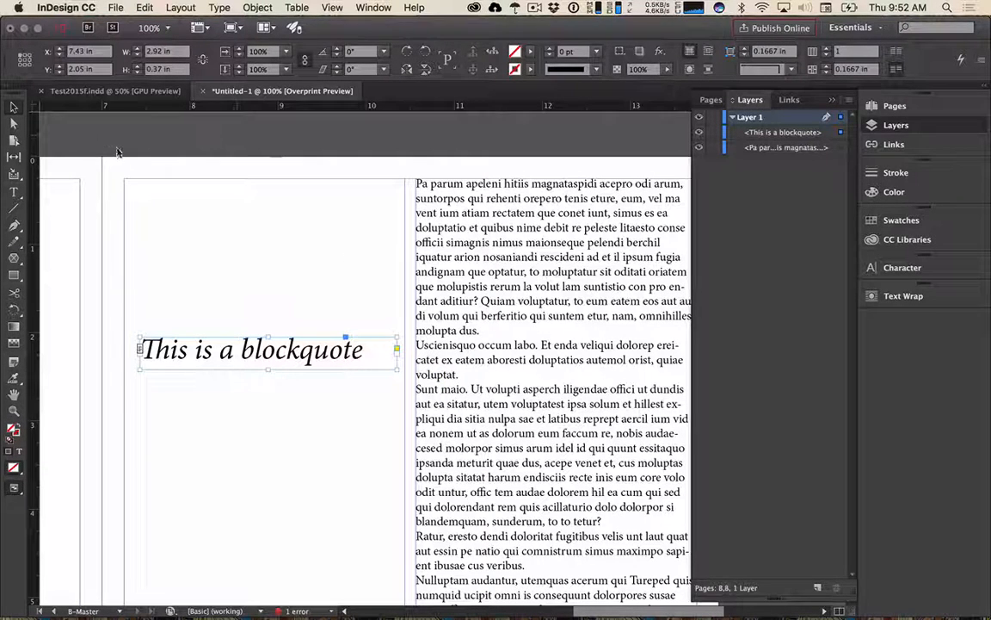
- Change the blockquote's font style to Medium Italic
{"action": "left_click", "coordinate": [15, 191]}
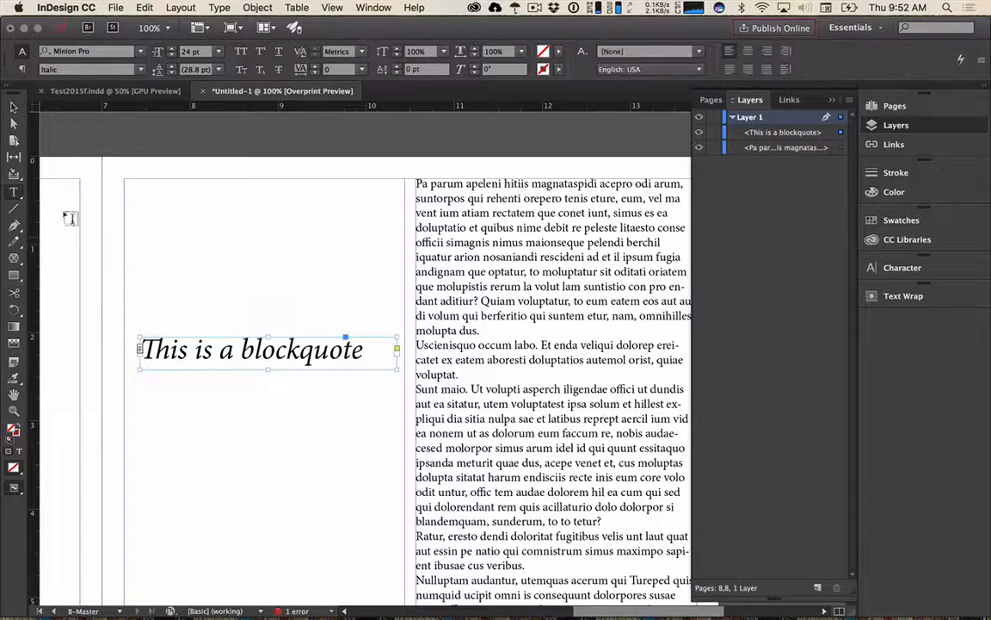
{"action": "left_click", "coordinate": [895, 267]}
{"action": "key", "text": "Escape"}
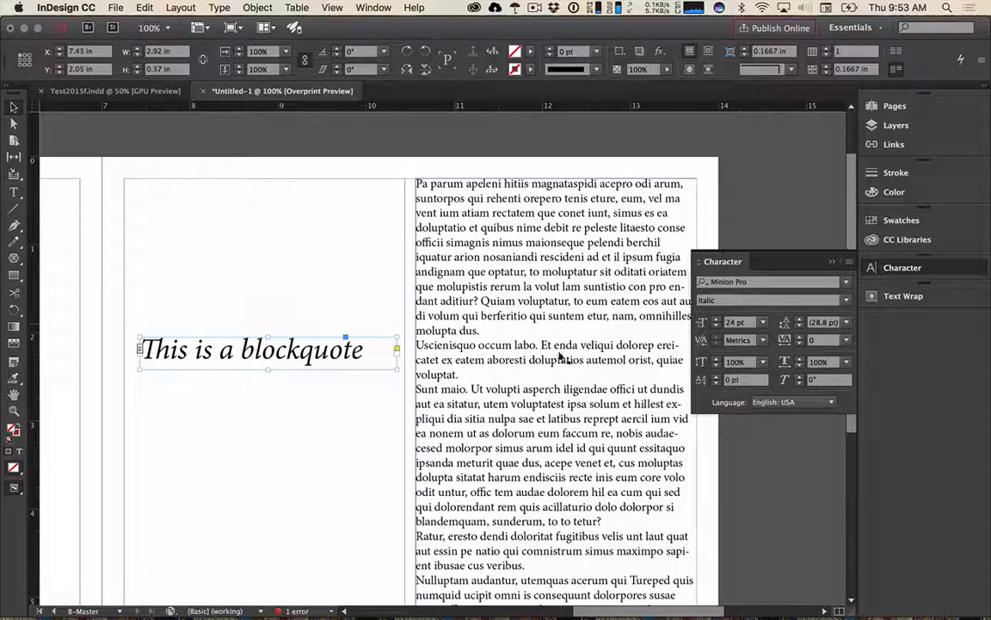
{"action": "left_click", "coordinate": [757, 300]}
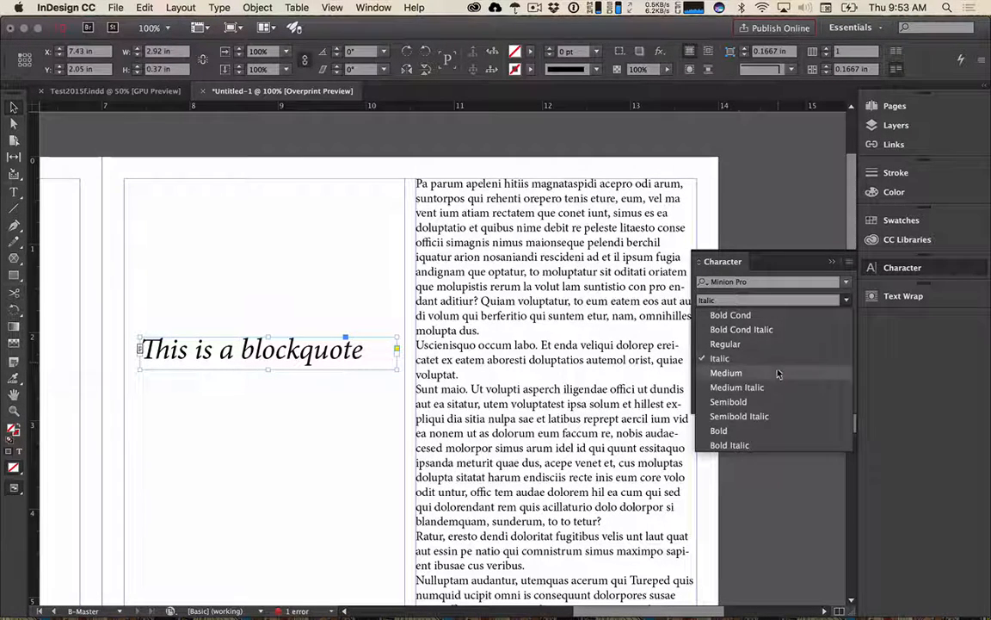
{"action": "left_click", "coordinate": [772, 389]}
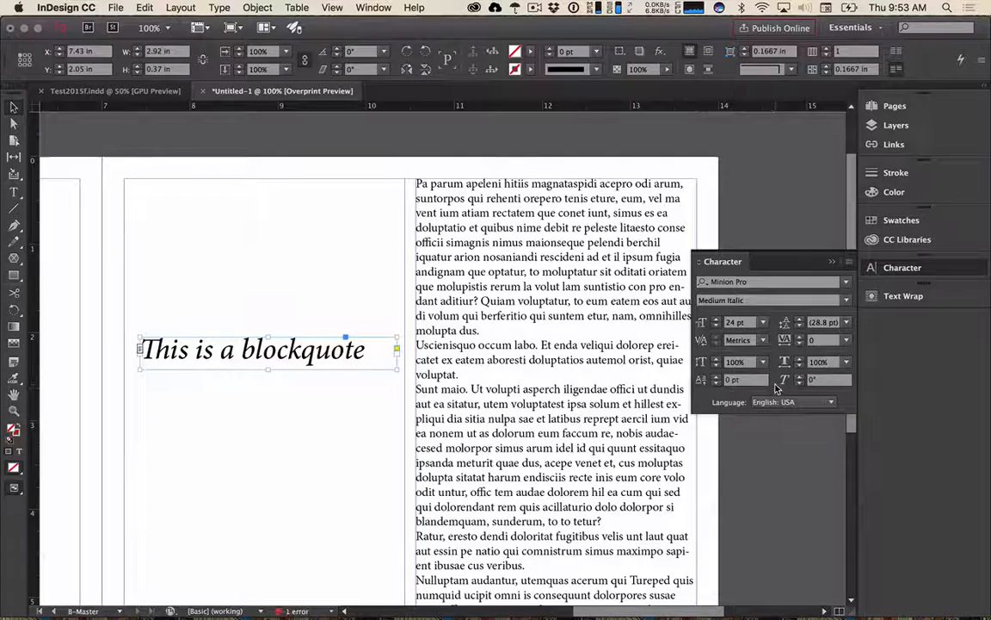
- Color the whole blockquote text with the C=100 M=0 Y=0 K=0 swatch
{"action": "left_click", "coordinate": [595, 69]}
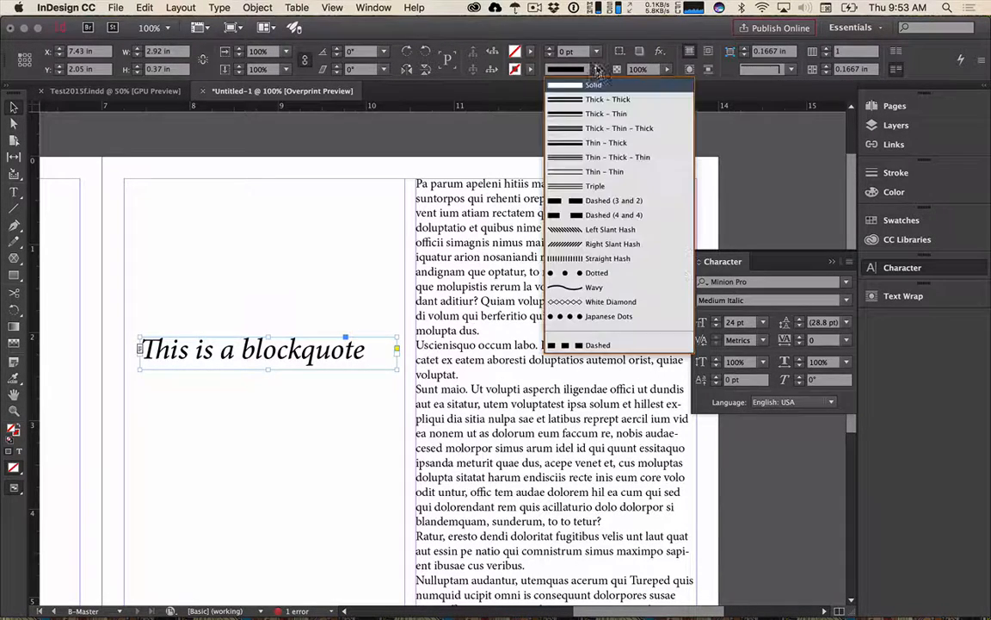
{"action": "left_click", "coordinate": [797, 155]}
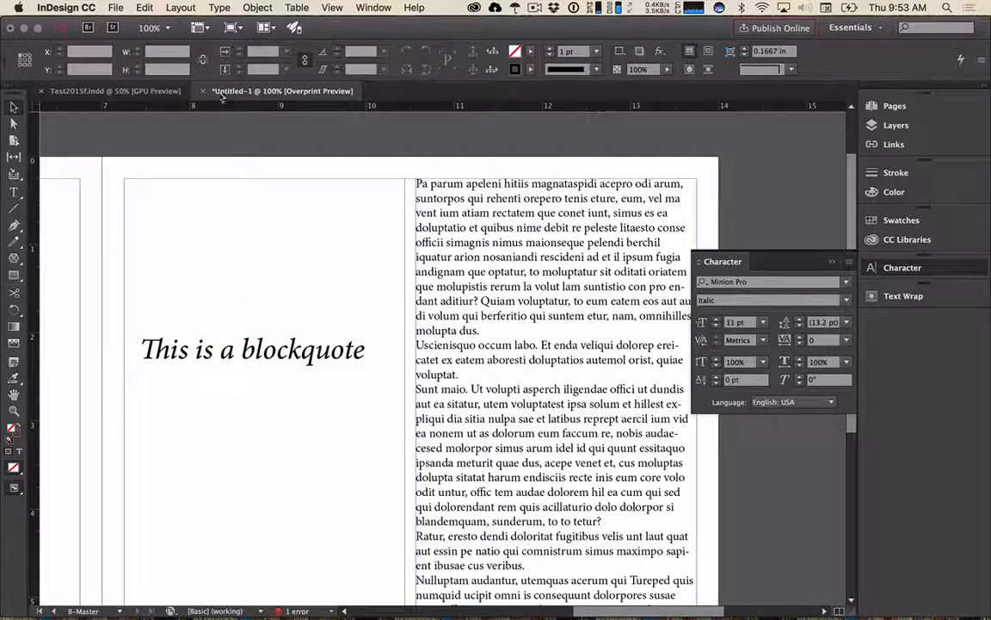
{"action": "key", "text": "t"}
{"action": "left_click", "coordinate": [197, 339]}
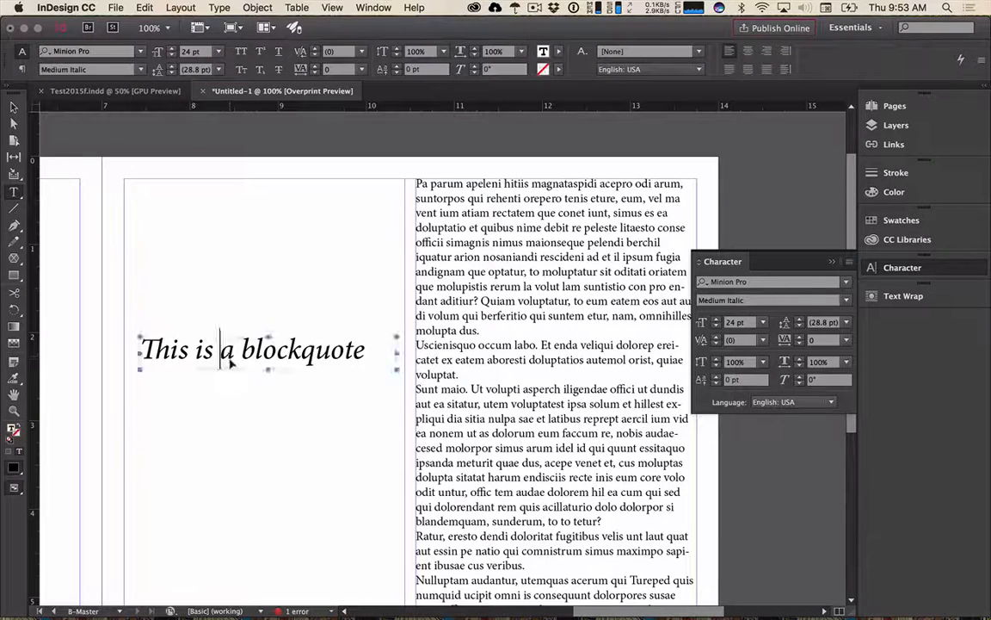
{"action": "key", "text": "super+a"}
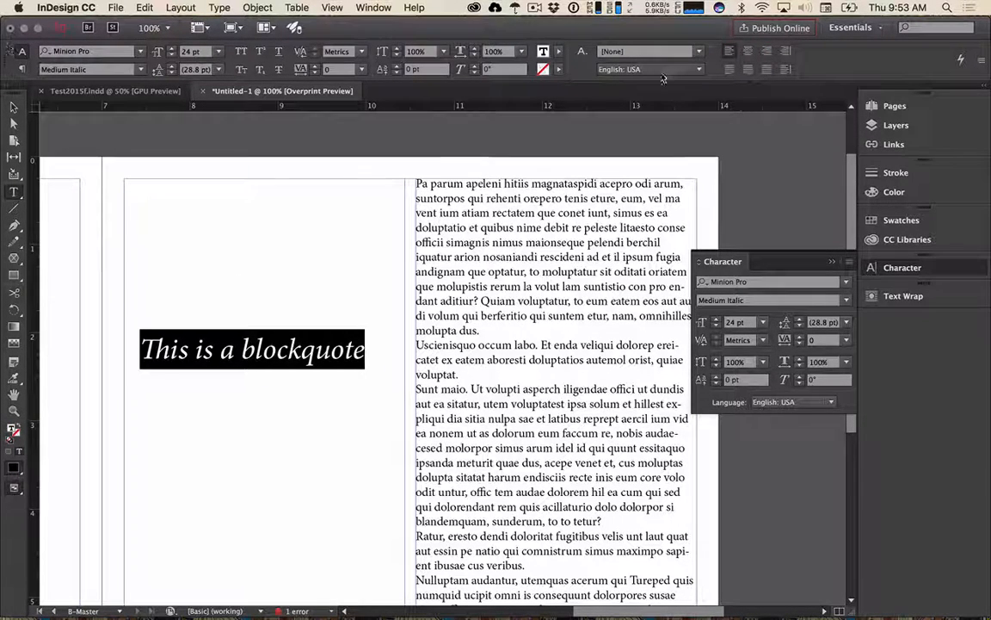
{"action": "left_click", "coordinate": [561, 54]}
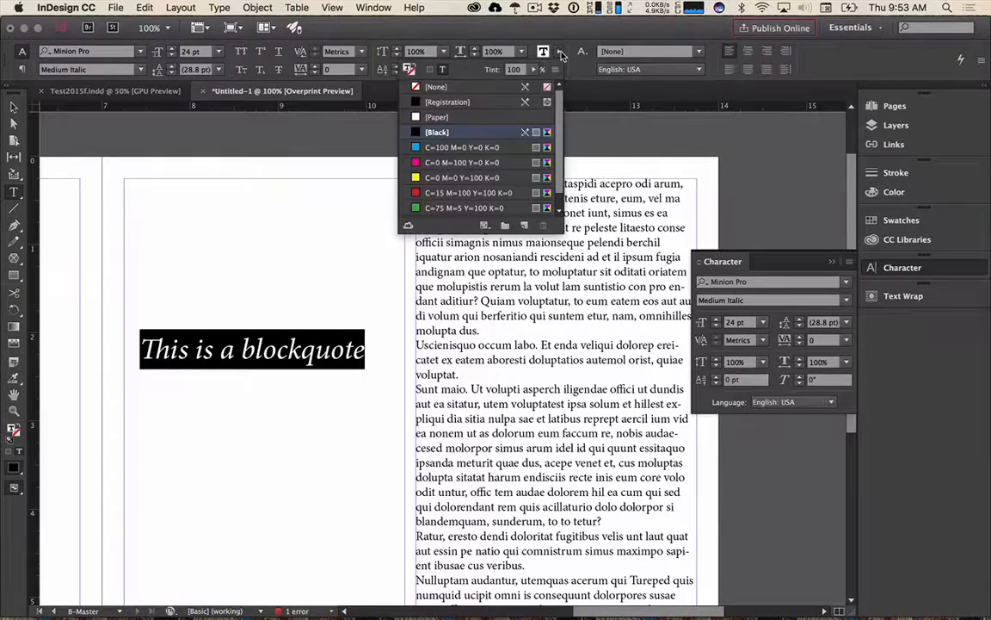
{"action": "left_click", "coordinate": [448, 148]}
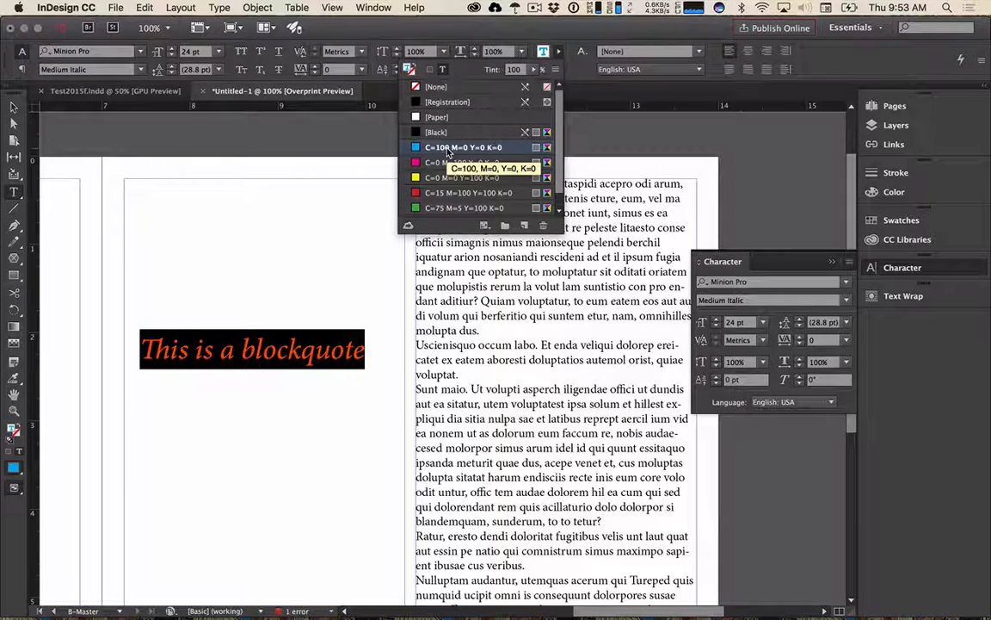
- Examine the remaining text fill swatches and the available swatch display filters
{"action": "scroll", "coordinate": [490, 198], "scroll_direction": "down", "scroll_amount": 1}
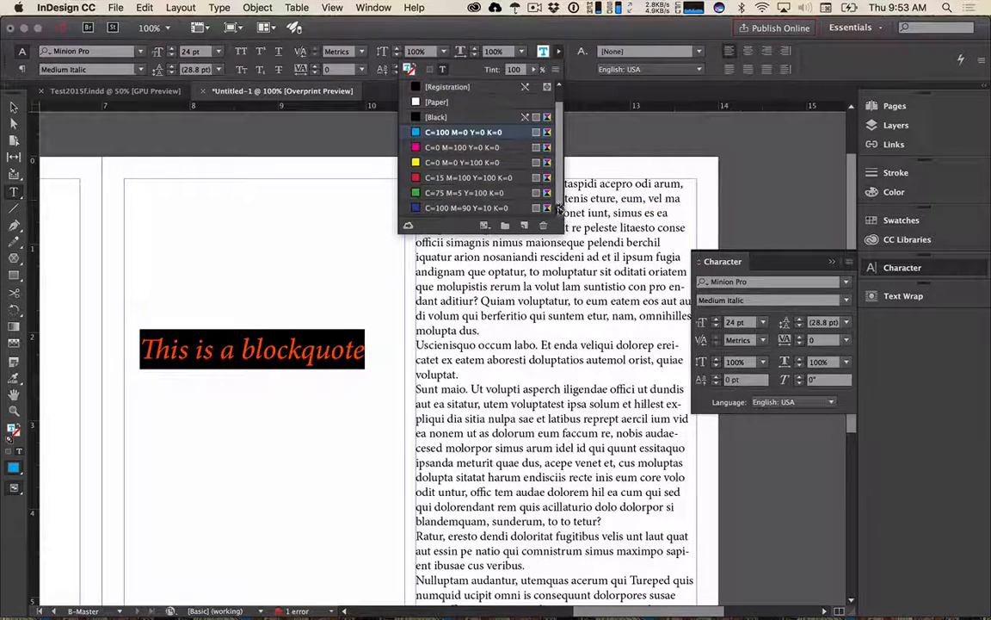
{"action": "left_click", "coordinate": [485, 226]}
{"action": "left_click", "coordinate": [526, 244]}
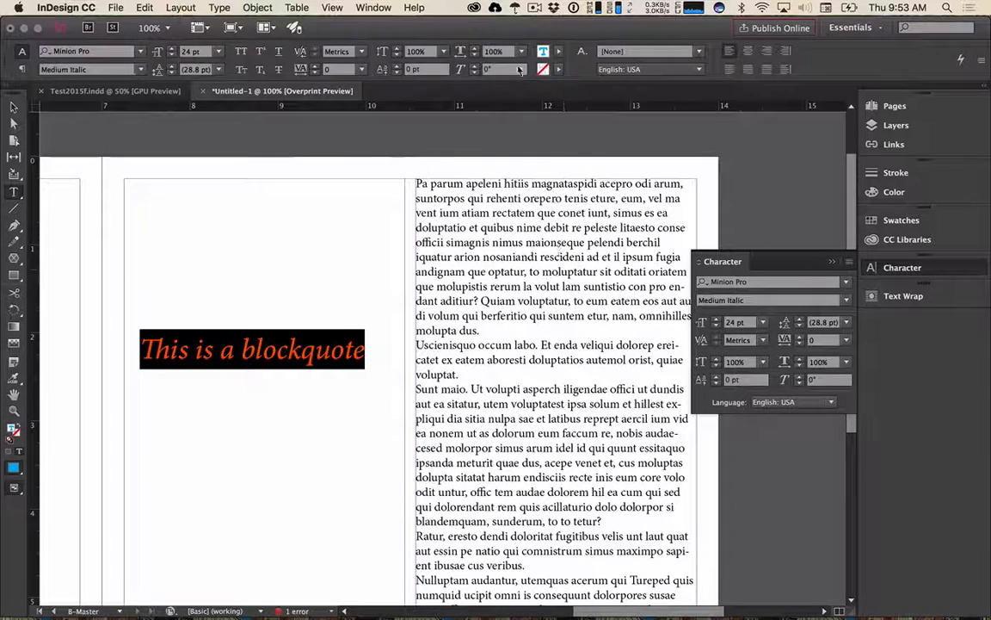
{"action": "left_click", "coordinate": [558, 52]}
{"action": "scroll", "coordinate": [464, 155], "scroll_direction": "down", "scroll_amount": 1}
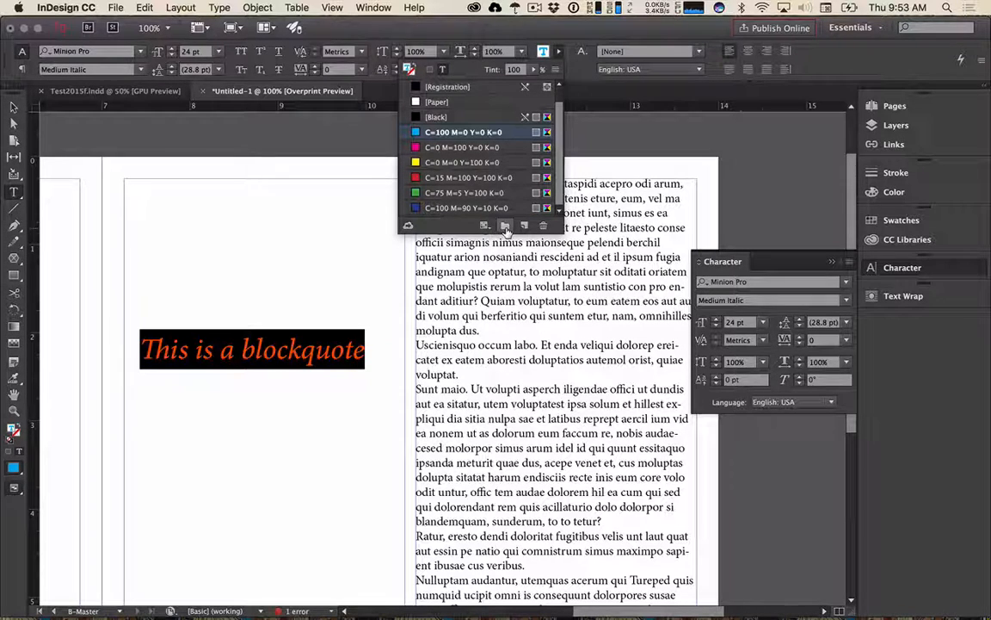
{"action": "left_click", "coordinate": [490, 227]}
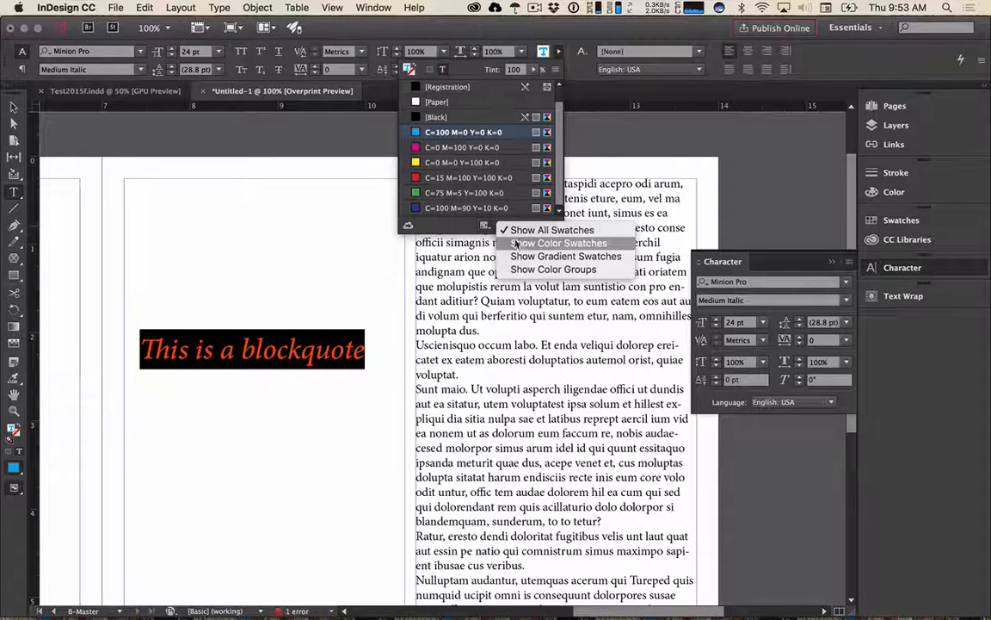
{"action": "left_click", "coordinate": [906, 221]}
{"action": "left_click", "coordinate": [906, 221]}
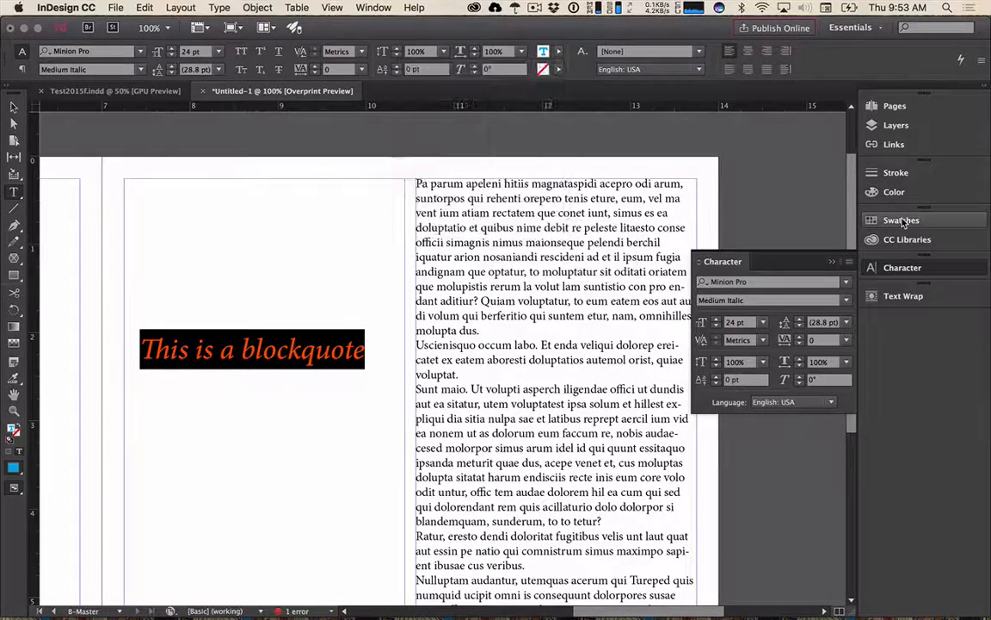
- Review the document's swatches and CC Libraries, and inspect the color settings of the C=100 M=0 Y=0 K=0 swatch
{"action": "left_click", "coordinate": [880, 221]}
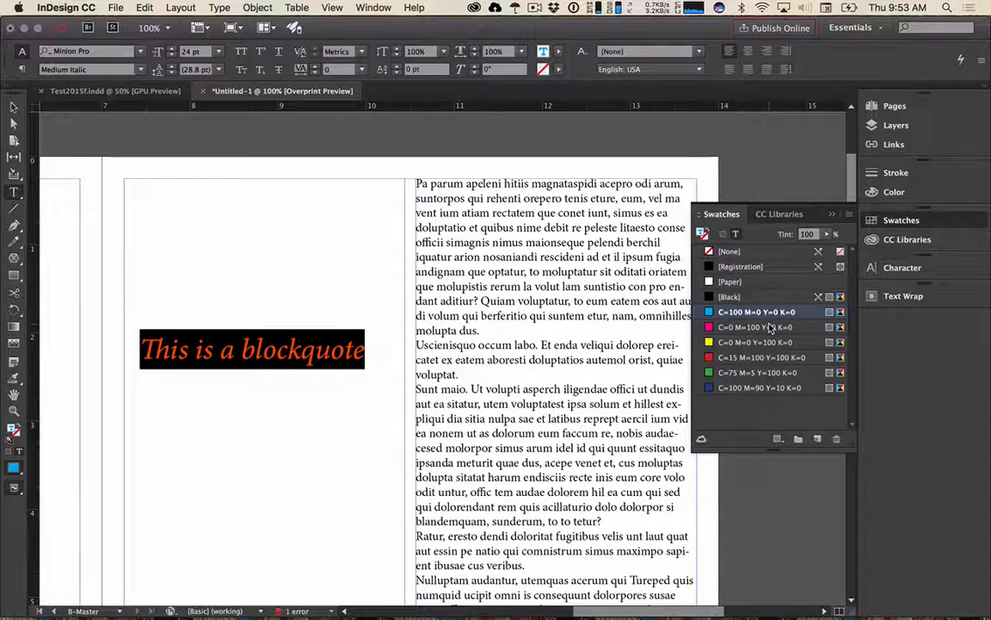
{"action": "left_click", "coordinate": [778, 440]}
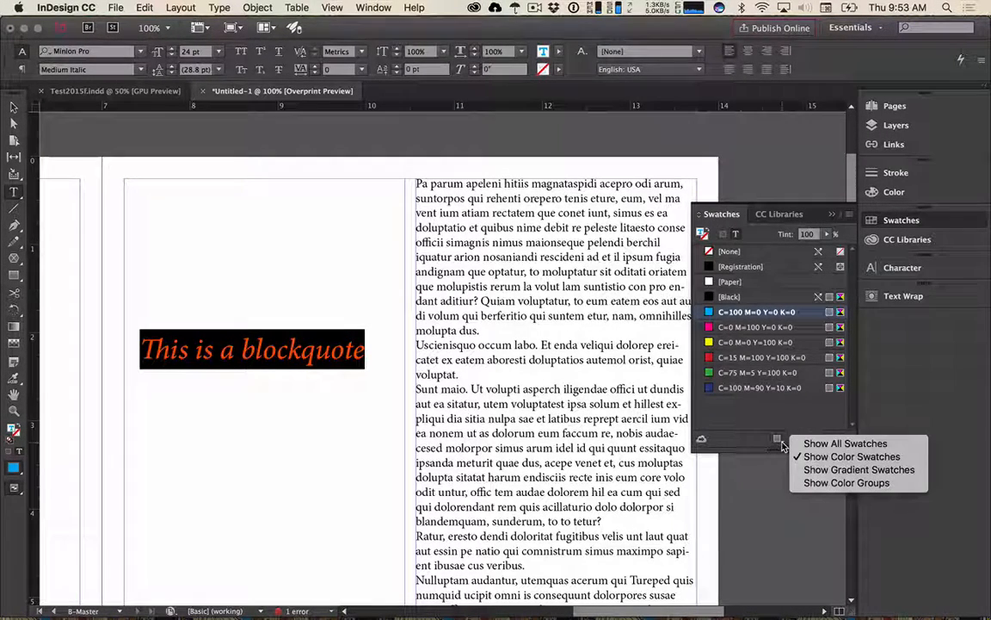
{"action": "left_click", "coordinate": [782, 445]}
{"action": "left_click", "coordinate": [772, 214]}
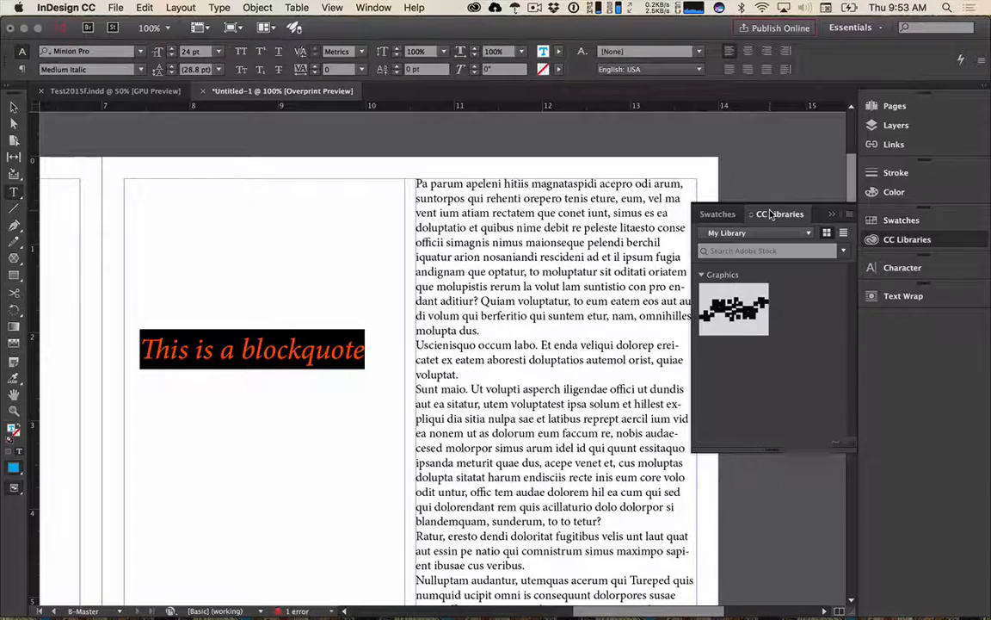
{"action": "left_click", "coordinate": [721, 213]}
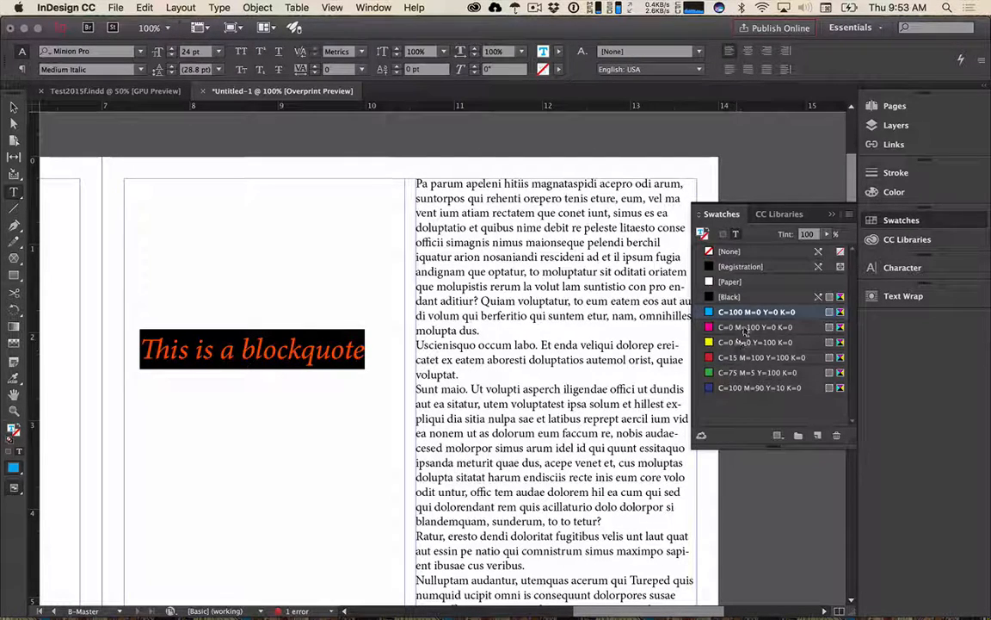
{"action": "left_click", "coordinate": [715, 327]}
{"action": "double_click", "coordinate": [712, 311]}
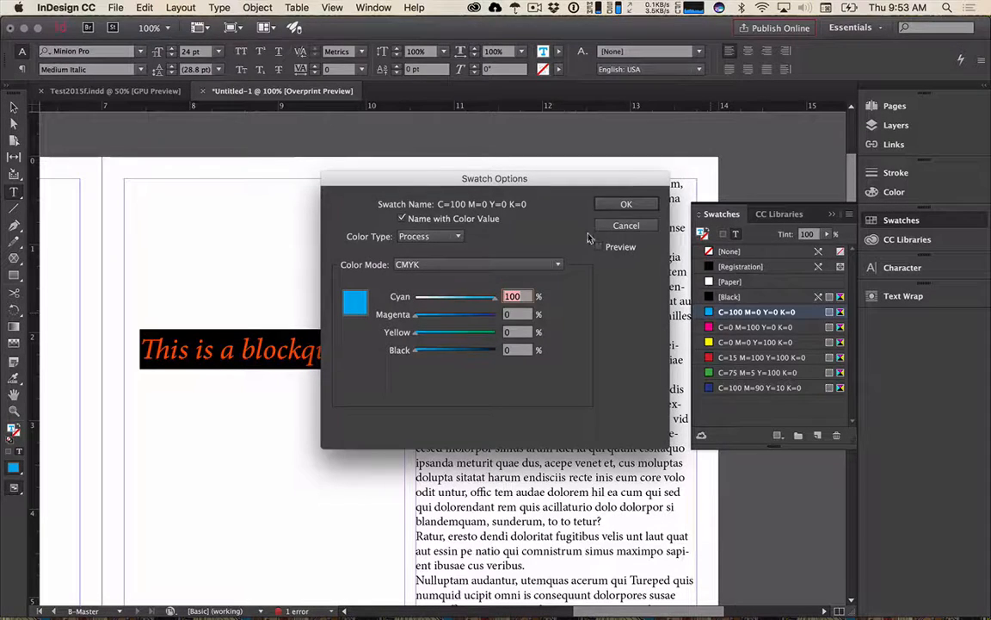
{"action": "left_click", "coordinate": [627, 204]}
- Move the blockquote frame down and toward the text column, to about X 7.73 in, Y 2.52 in
{"action": "left_click", "coordinate": [13, 102]}
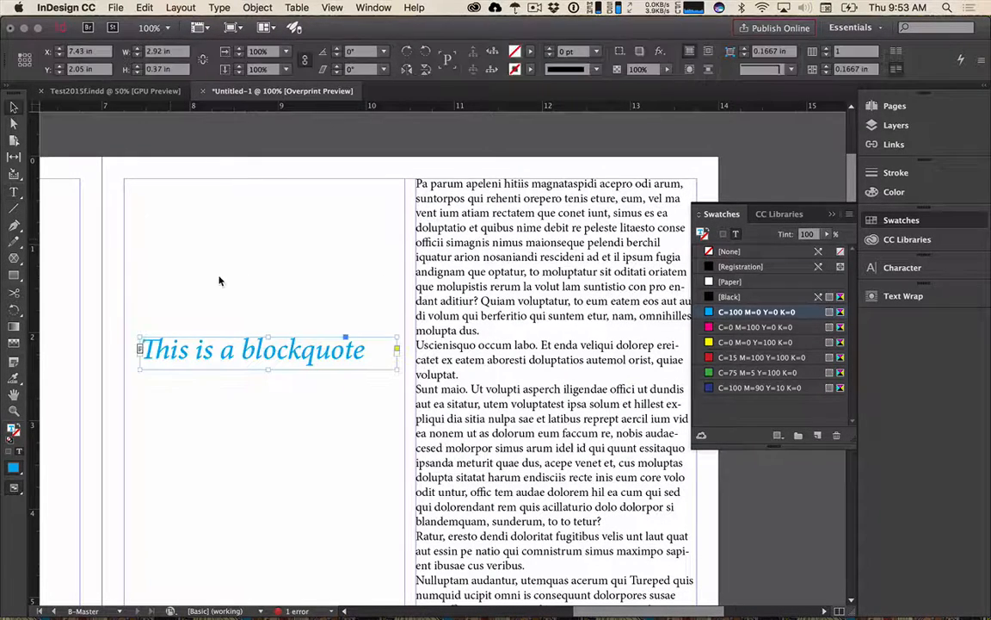
{"action": "left_click_drag", "start_coordinate": [307, 365], "coordinate": [327, 396]}
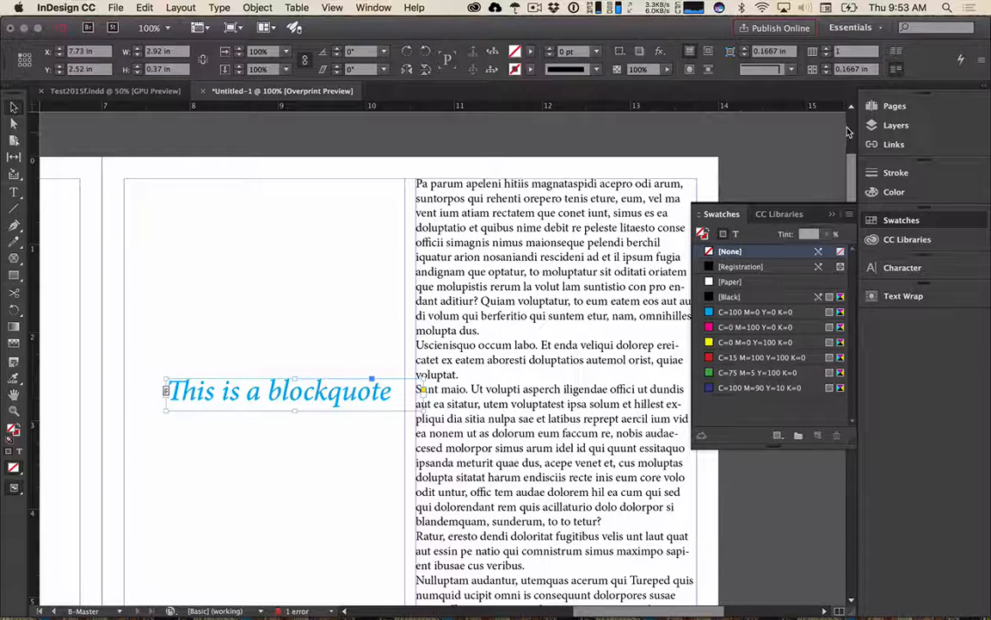
- Apply B-Master to pages 6-7
{"action": "left_click", "coordinate": [893, 106]}
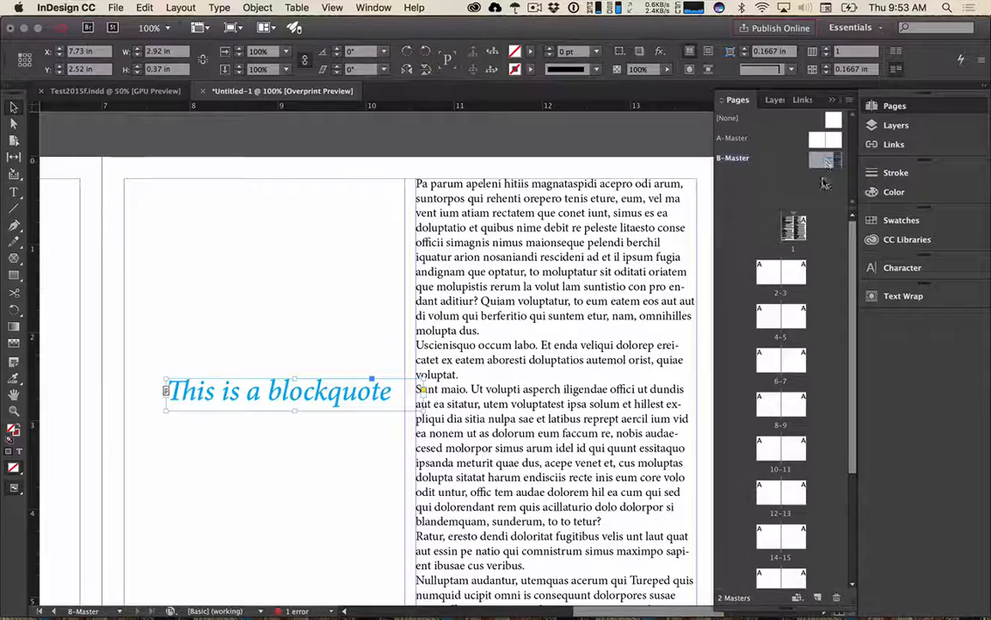
{"action": "right_click", "coordinate": [779, 364]}
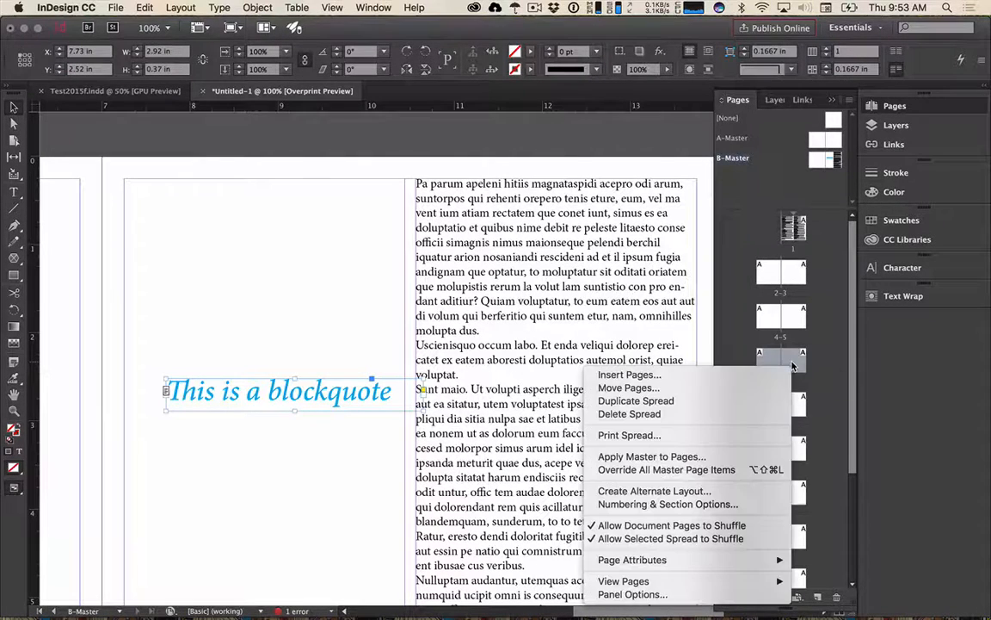
{"action": "left_click", "coordinate": [725, 457]}
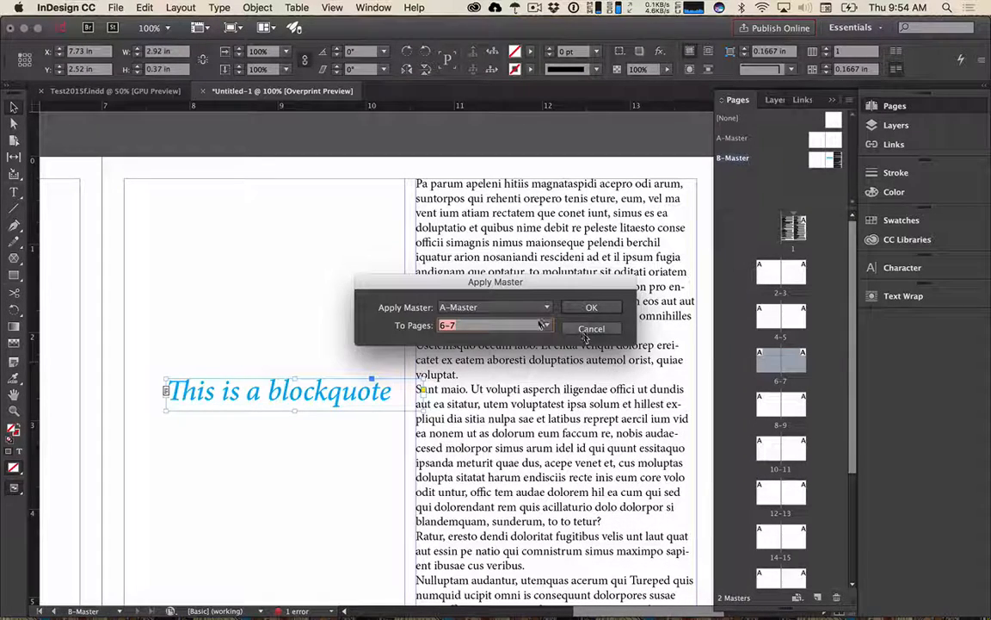
{"action": "left_click", "coordinate": [517, 308]}
{"action": "left_click", "coordinate": [470, 351]}
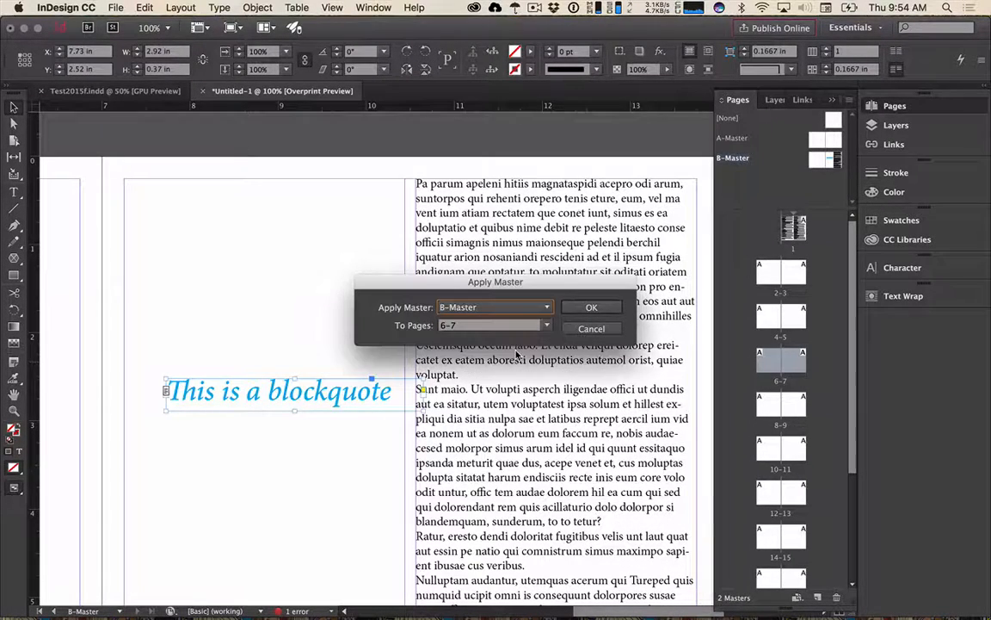
{"action": "left_click", "coordinate": [592, 311]}
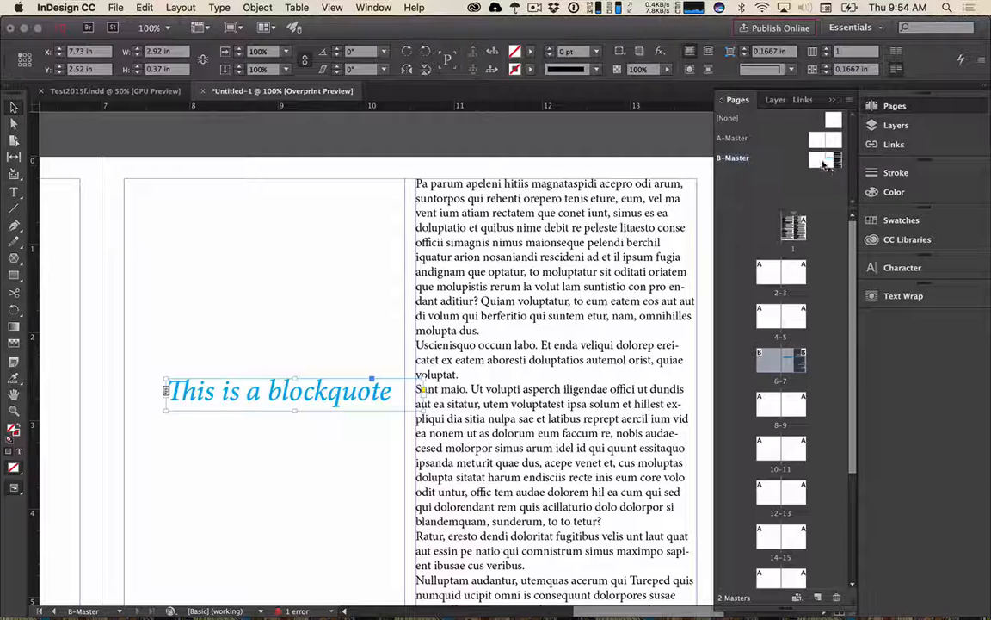
- Apply B-Master to the spread on pages 14-15
{"action": "left_click", "coordinate": [786, 454]}
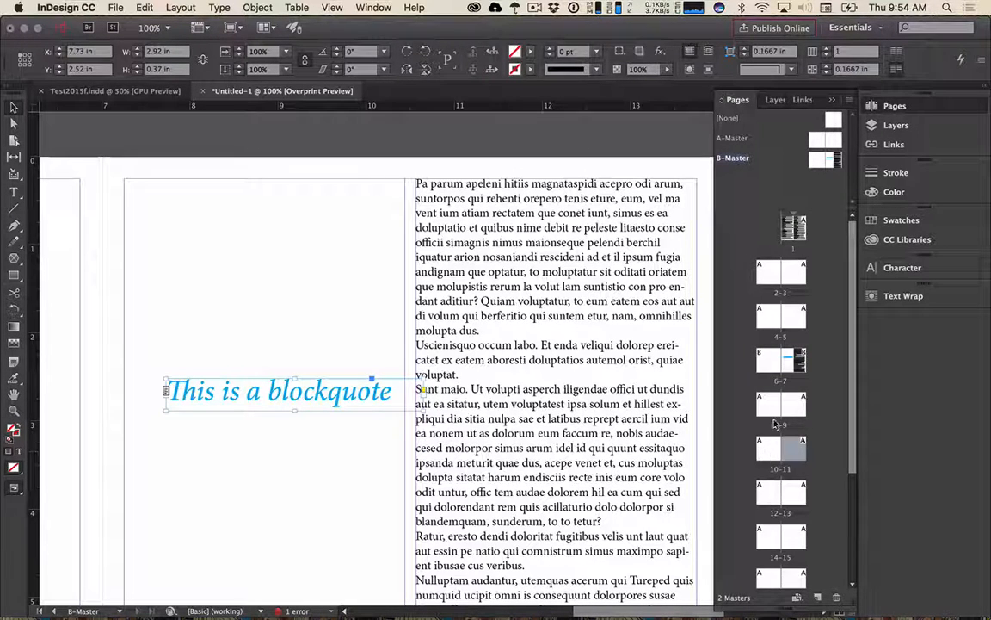
{"action": "left_click", "coordinate": [780, 557]}
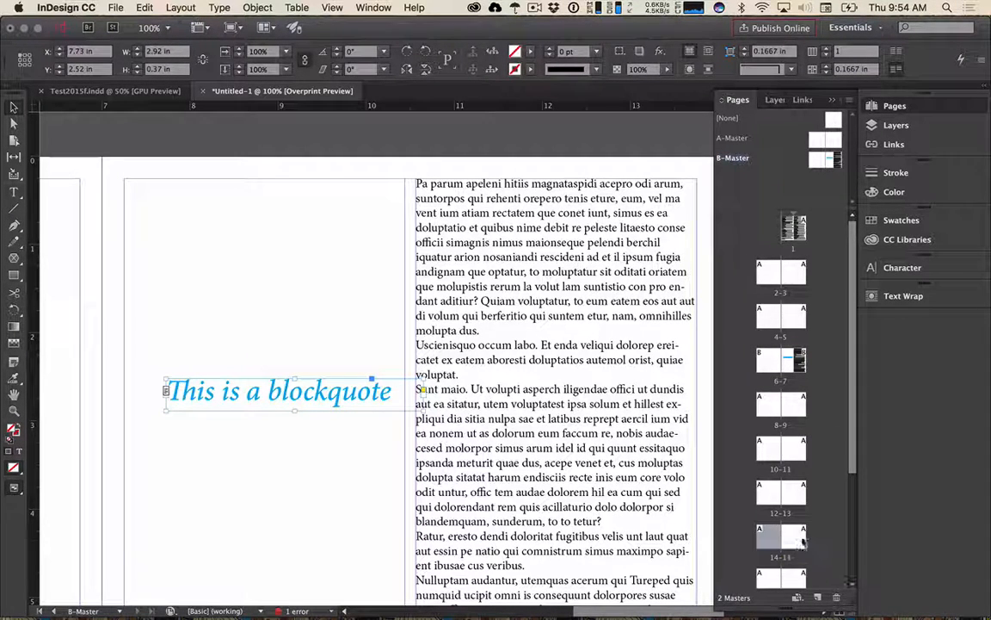
{"action": "right_click", "coordinate": [788, 538]}
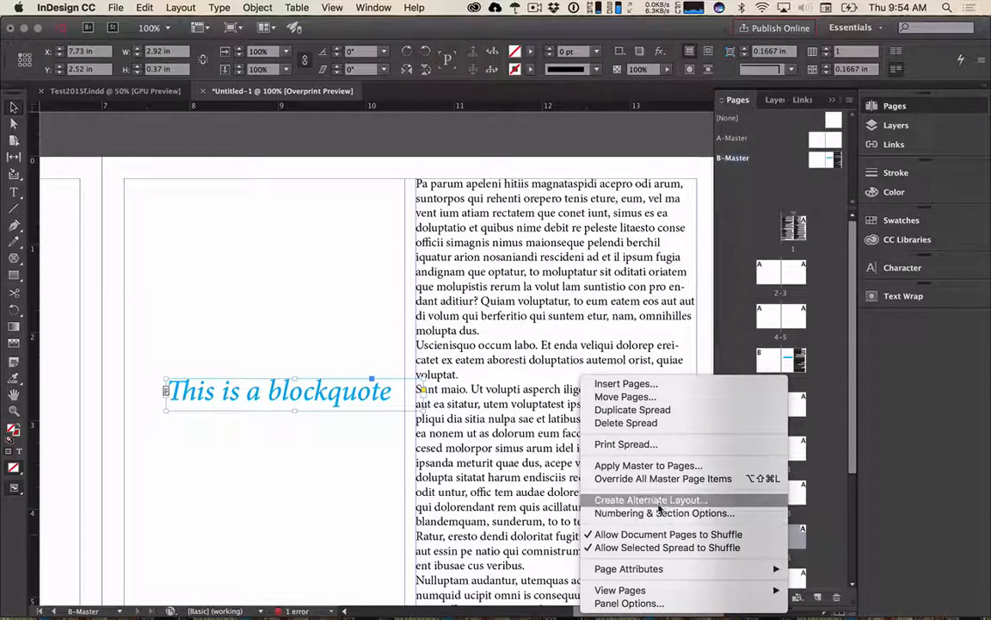
{"action": "left_click", "coordinate": [664, 465]}
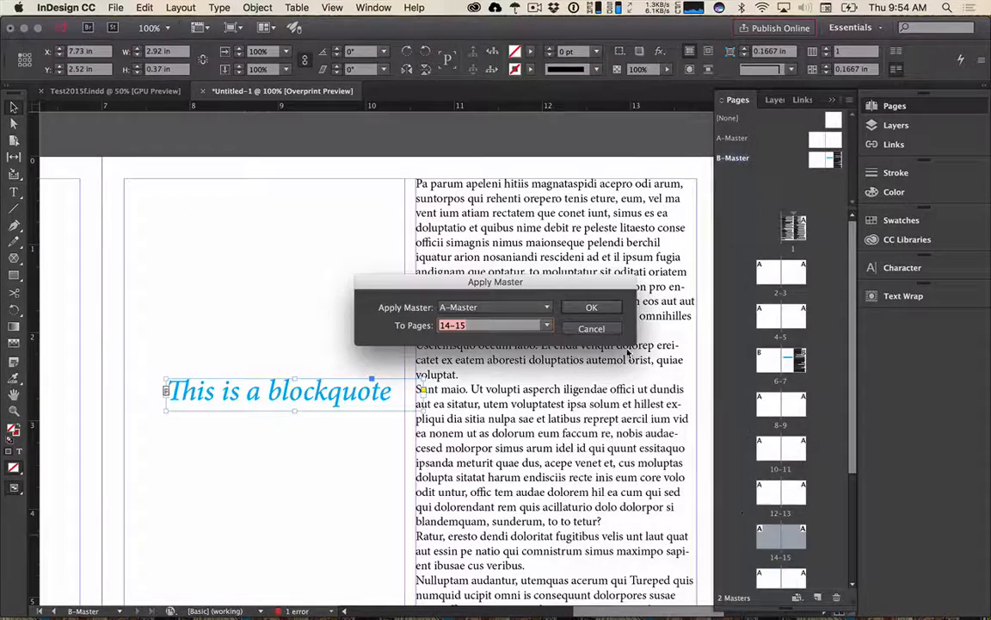
{"action": "left_click", "coordinate": [542, 308]}
{"action": "left_click", "coordinate": [531, 348]}
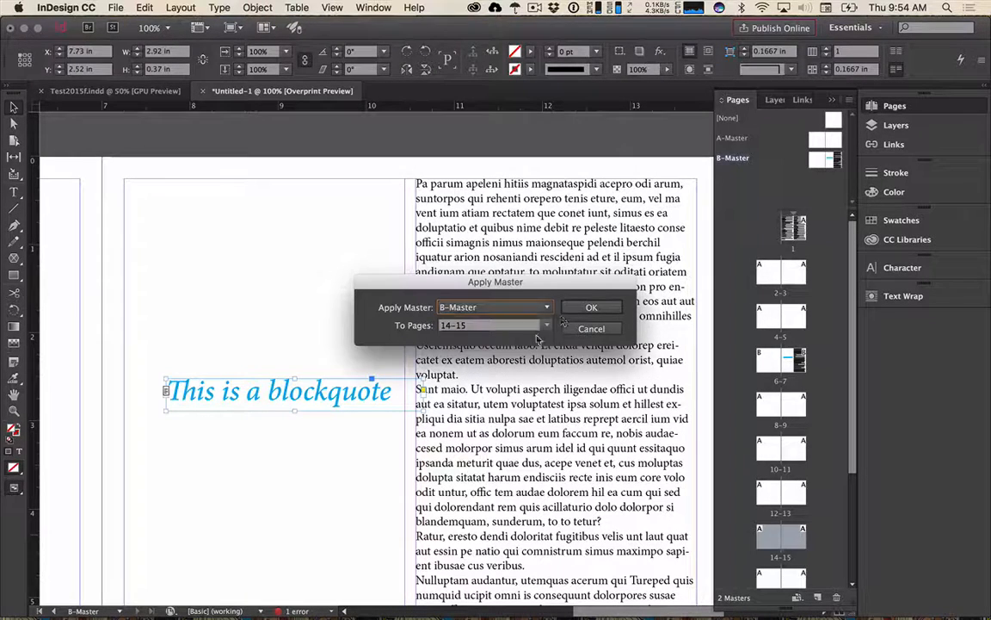
{"action": "left_click", "coordinate": [588, 308]}
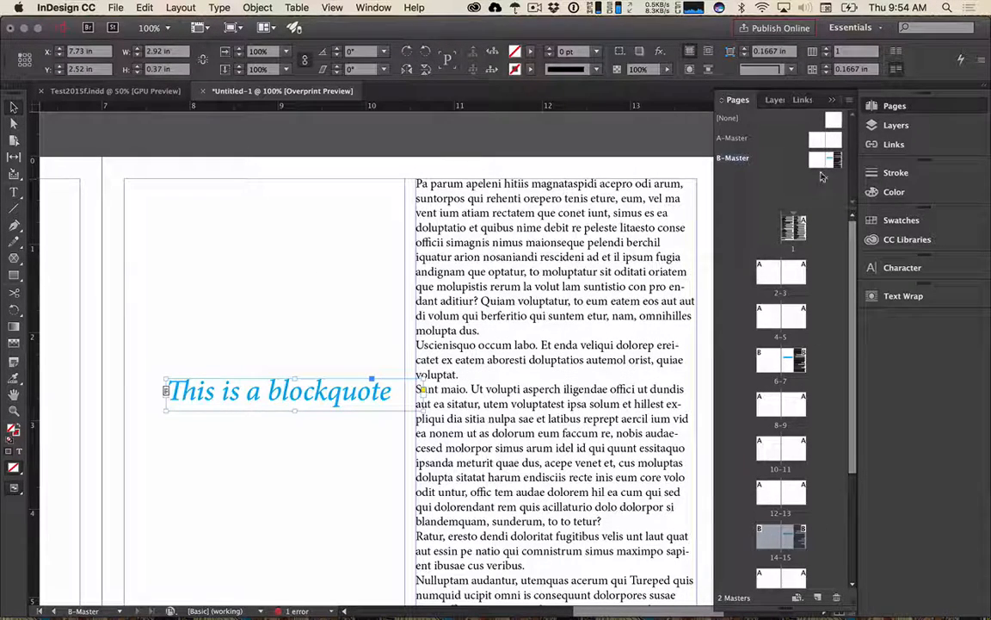
{"action": "scroll", "coordinate": [201, 381], "scroll_direction": "left", "scroll_amount": 5}
{"action": "scroll", "coordinate": [200, 381], "scroll_direction": "down", "scroll_amount": 2}
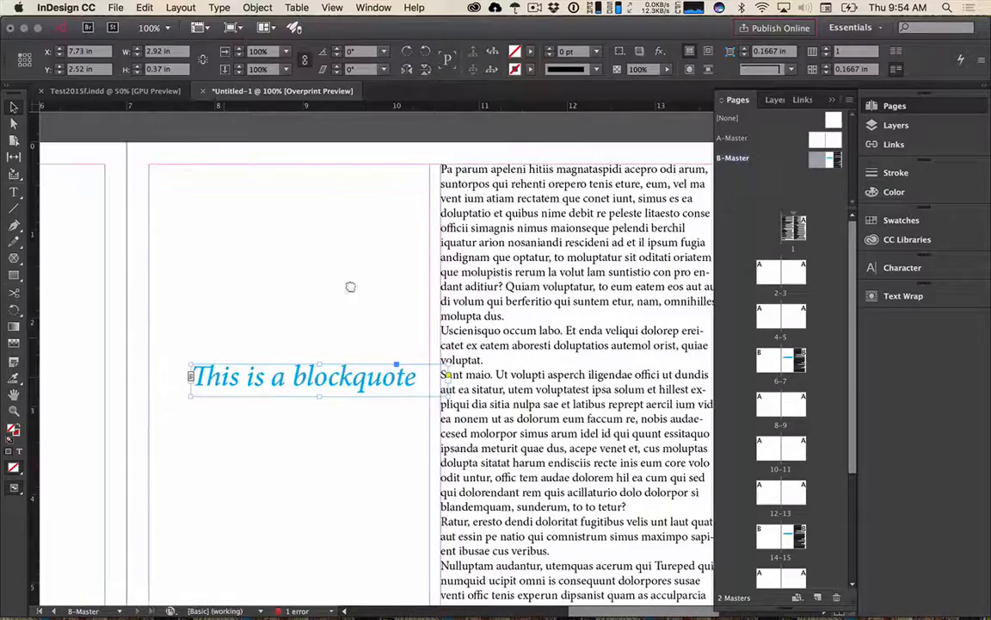
{"action": "scroll", "coordinate": [386, 399], "scroll_direction": "up", "scroll_amount": 2}
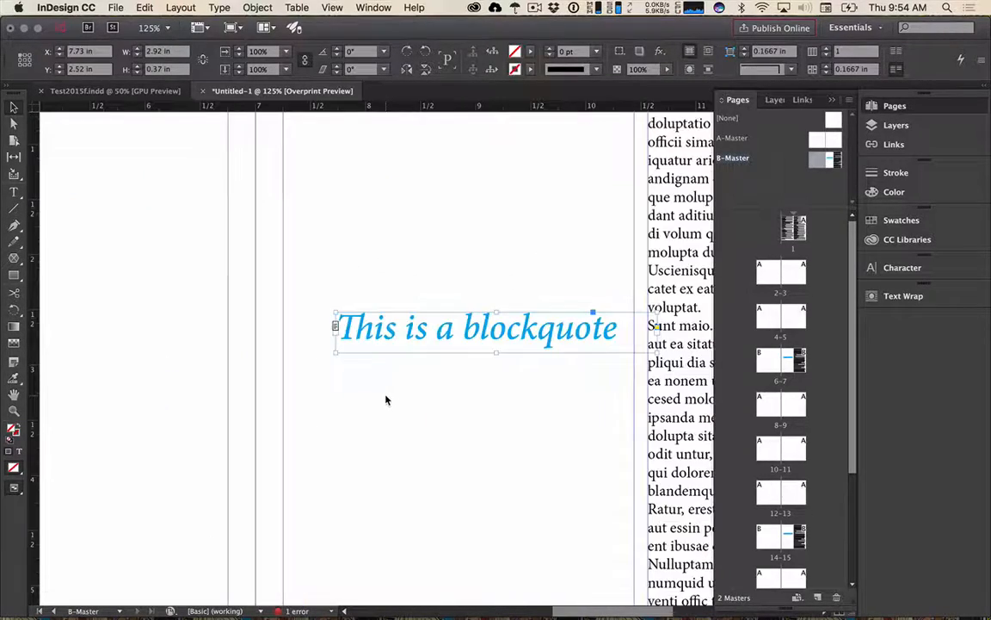
{"action": "scroll", "coordinate": [386, 400], "scroll_direction": "down", "scroll_amount": 2}
{"action": "scroll", "coordinate": [386, 399], "scroll_direction": "down", "scroll_amount": 3}
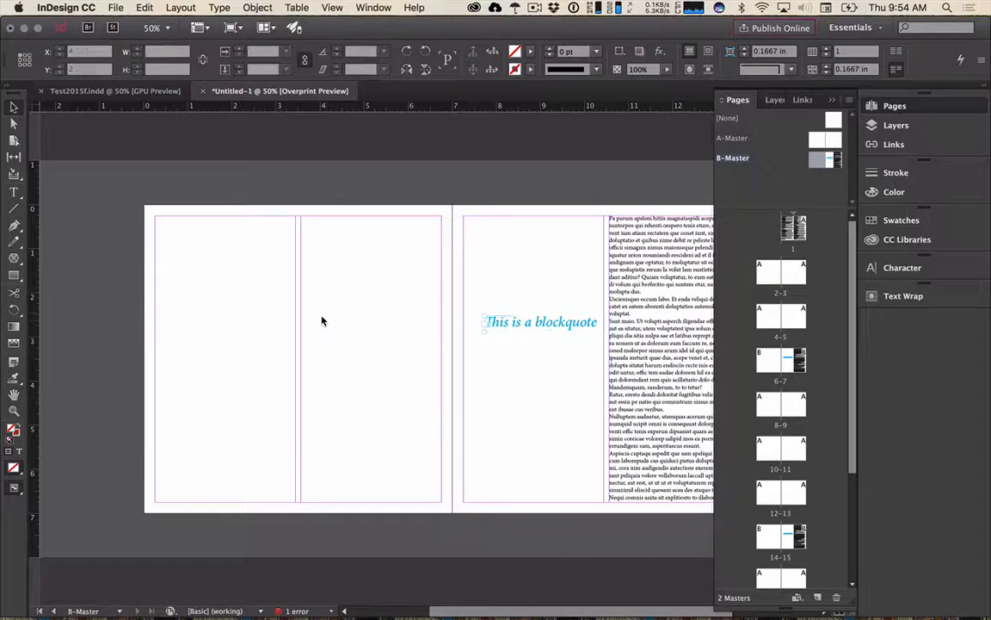
{"action": "right_click", "coordinate": [324, 321]}
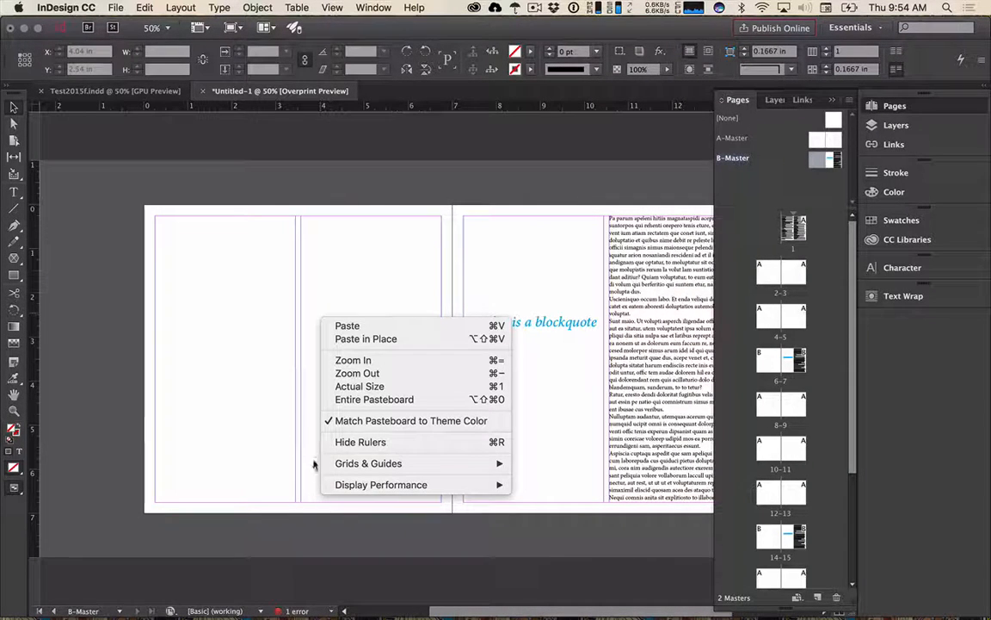
{"action": "left_click", "coordinate": [298, 408]}
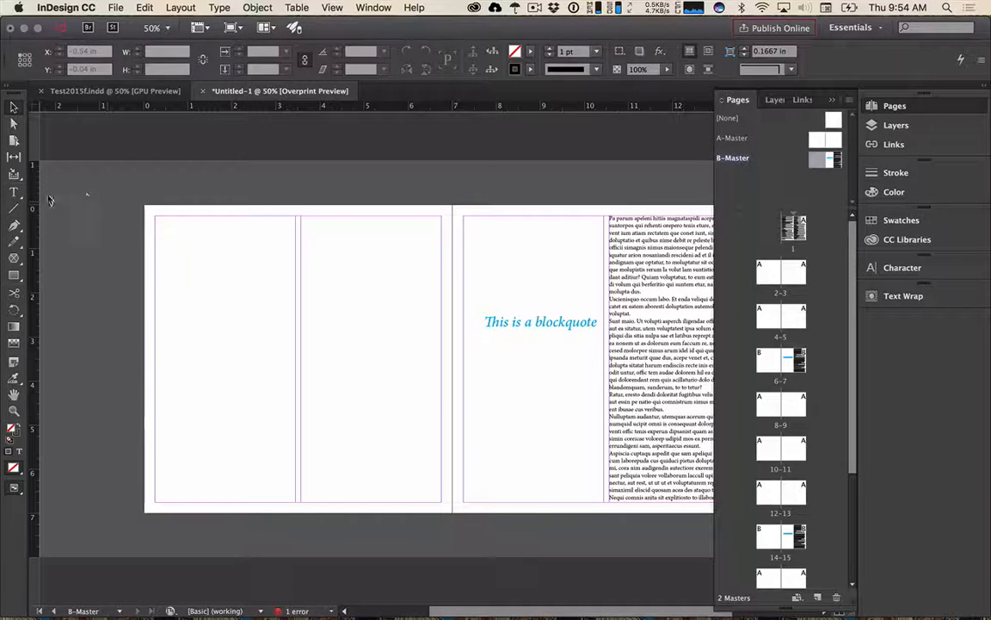
- Draw a rectangular frame about 4.43 by 6.5 in on B-Master's empty page and fill it with C=0 M=0 Y=100 K=0
{"action": "left_click_drag", "start_coordinate": [13, 257], "coordinate": [49, 259]}
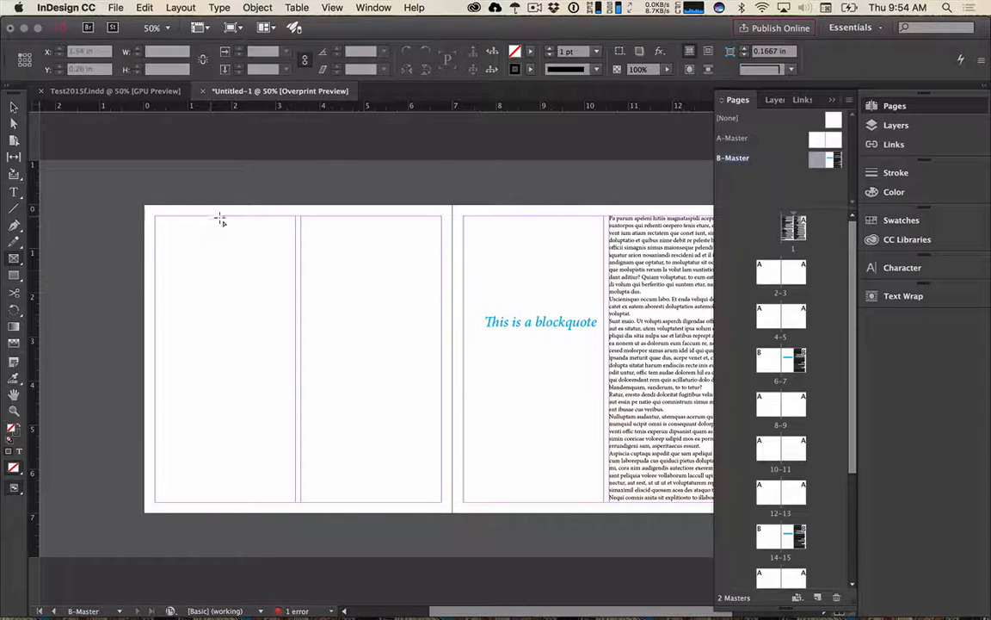
{"action": "left_click_drag", "start_coordinate": [246, 219], "coordinate": [441, 503]}
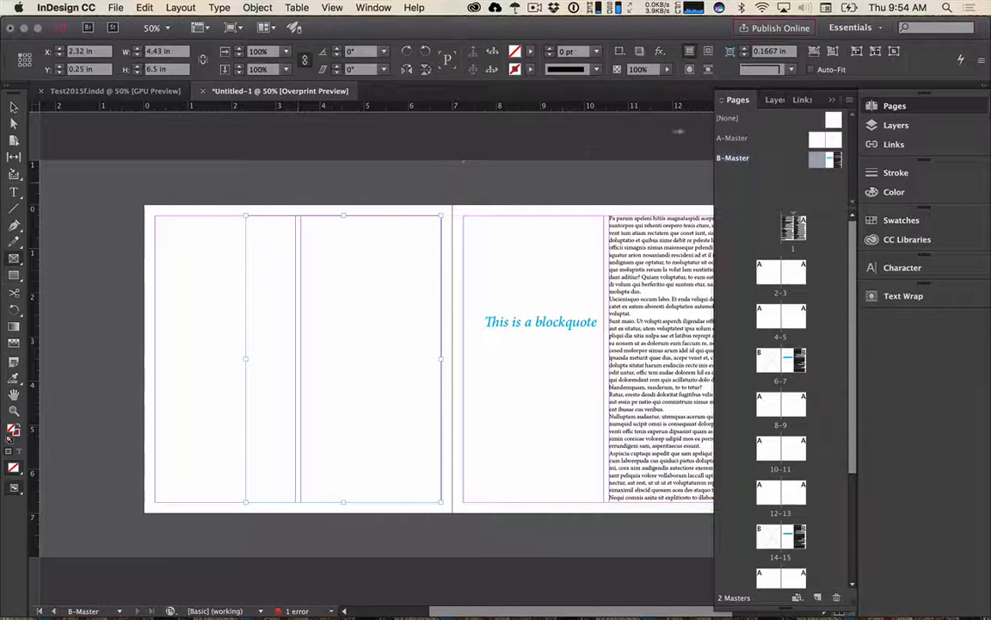
{"action": "left_click", "coordinate": [531, 68]}
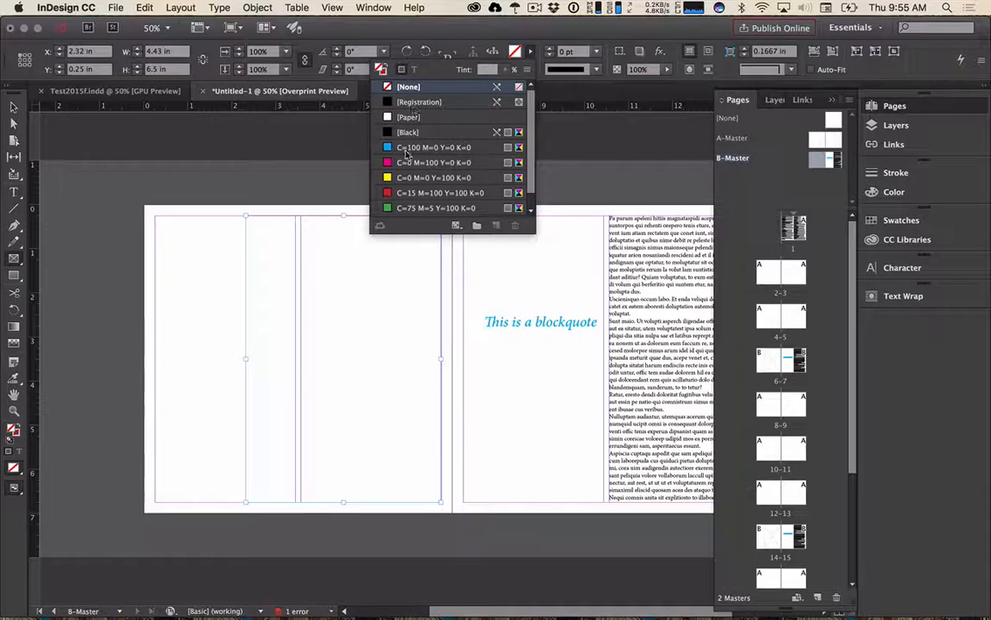
{"action": "left_click", "coordinate": [415, 177]}
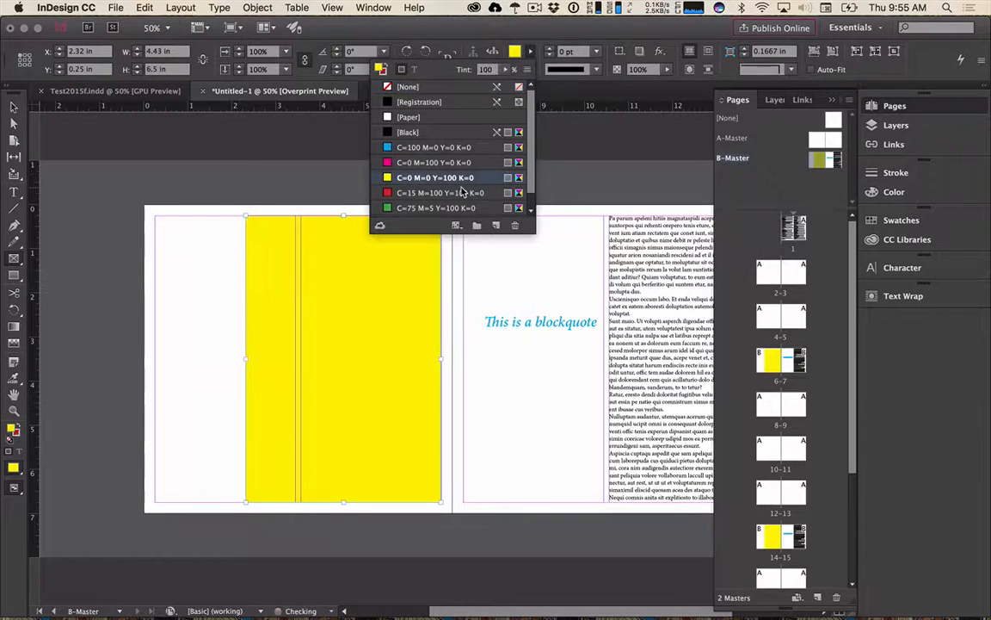
{"action": "left_click", "coordinate": [14, 107]}
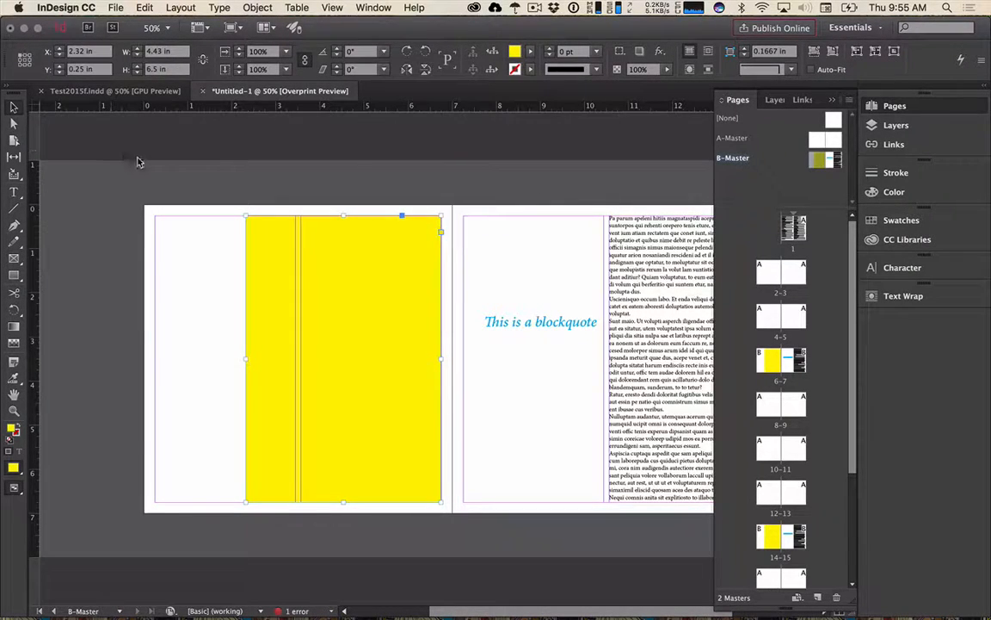
{"action": "left_click", "coordinate": [137, 158]}
- Add a text frame about 1.93 by 6.5 in beside the yellow frame, along the page's outer margin, and fill it with placeholder text
{"action": "left_click", "coordinate": [14, 192]}
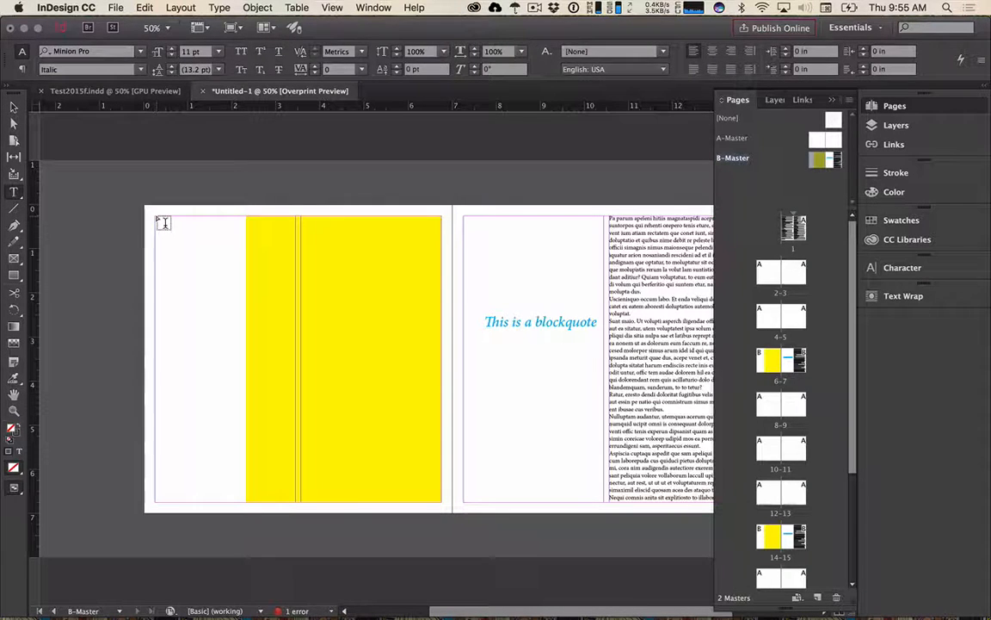
{"action": "left_click_drag", "start_coordinate": [155, 215], "coordinate": [237, 496]}
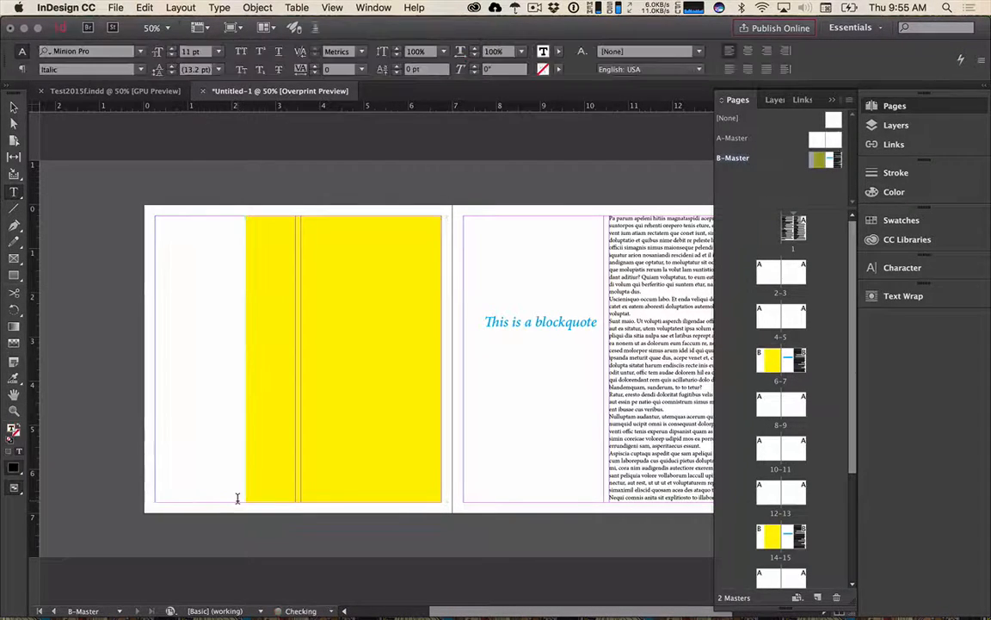
{"action": "left_click", "coordinate": [228, 7]}
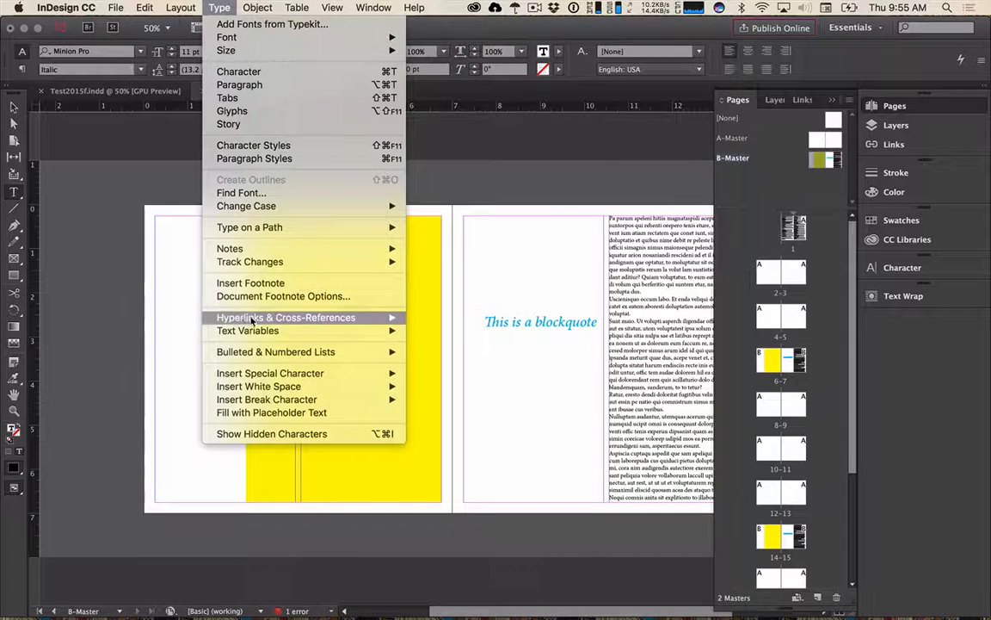
{"action": "left_click", "coordinate": [267, 414]}
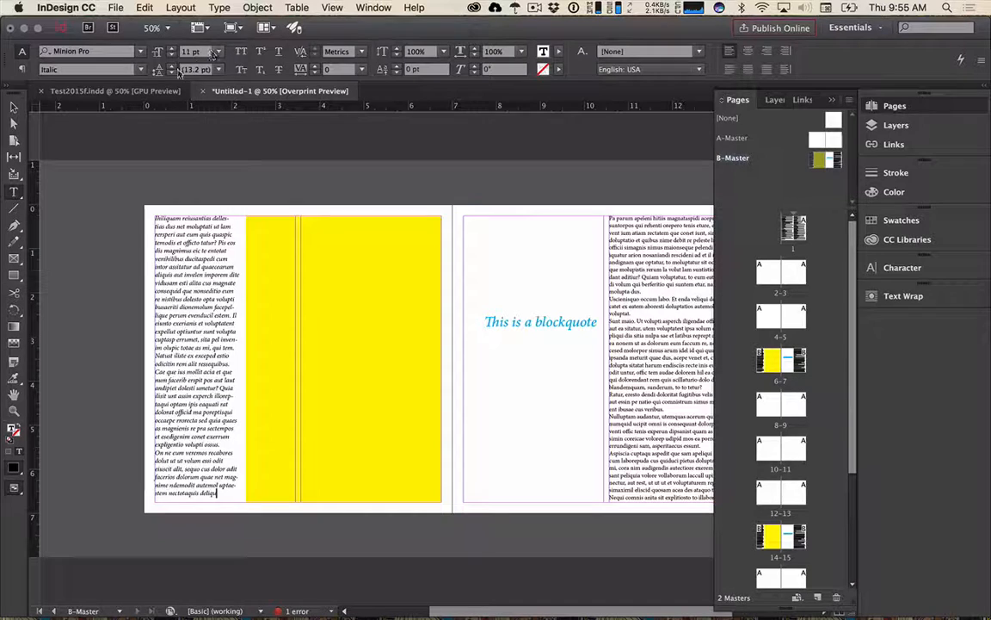
- Try to change the new placeholder text's font style to Regular
{"action": "left_click", "coordinate": [131, 70]}
{"action": "left_click", "coordinate": [96, 112]}
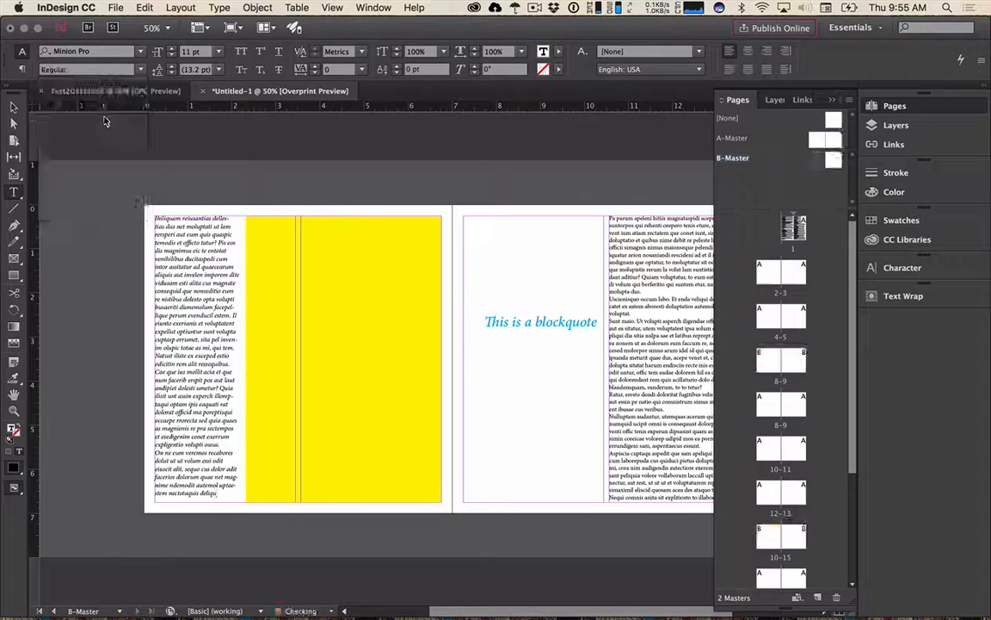
{"action": "key", "text": "super+a"}
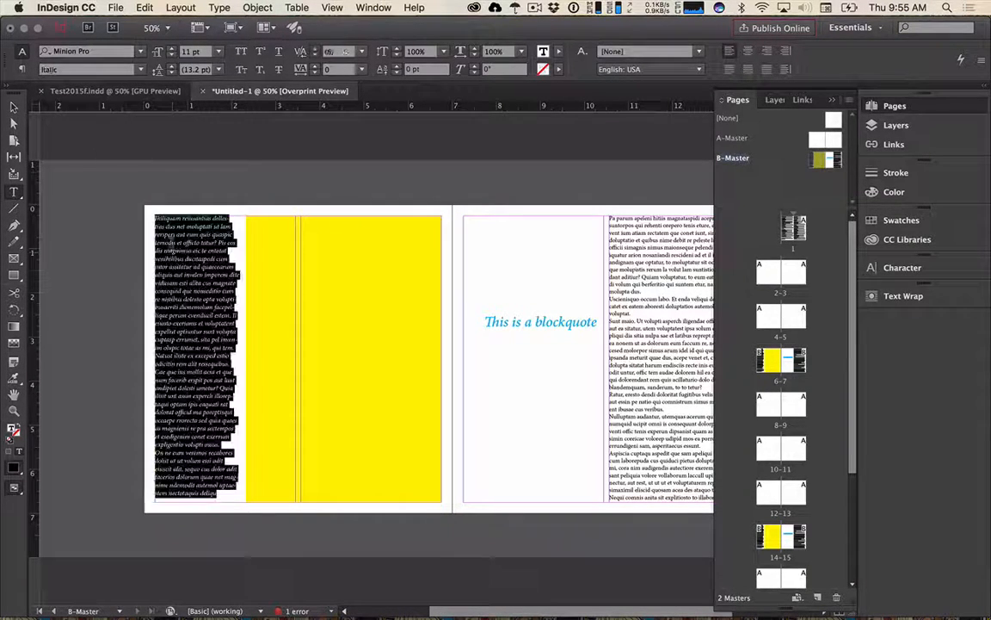
- Set the font style of the whole narrow text frame beside the yellow frame to Regular
{"action": "key", "text": "Escape"}
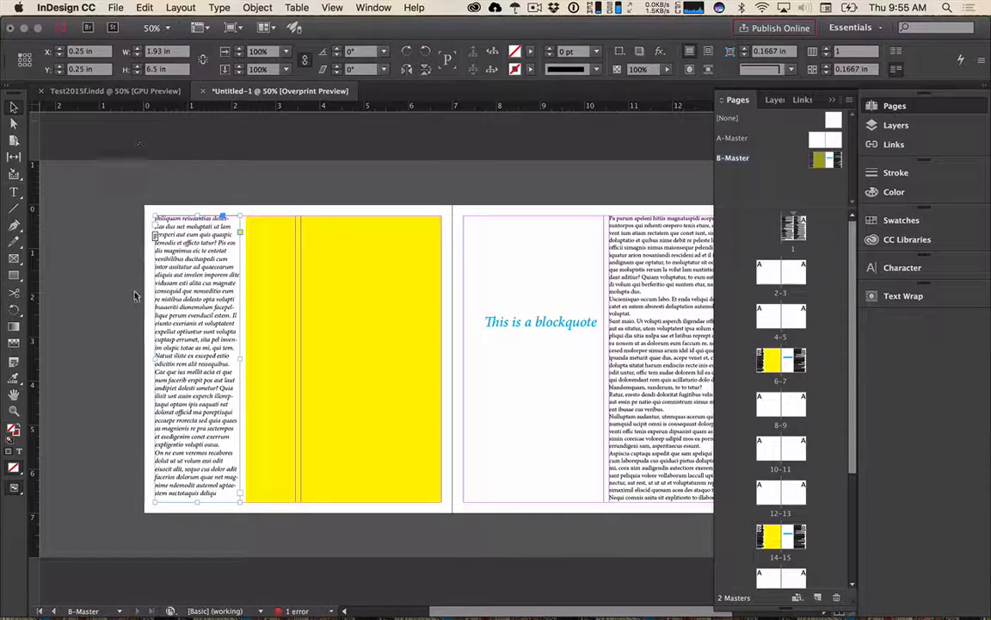
{"action": "scroll", "coordinate": [222, 222], "scroll_direction": "up", "scroll_amount": 2}
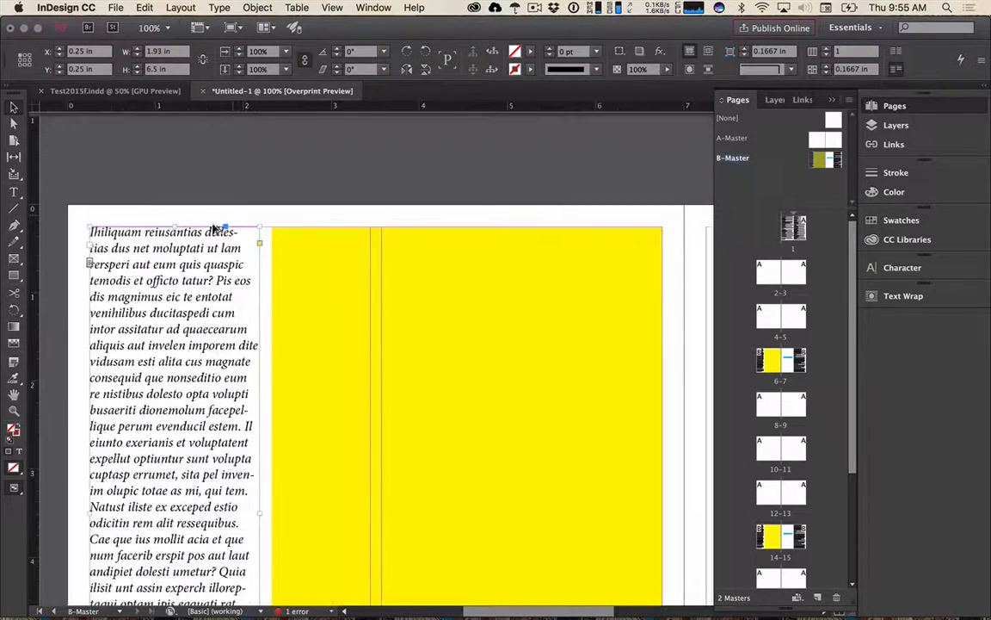
{"action": "scroll", "coordinate": [215, 228], "scroll_direction": "up", "scroll_amount": 2}
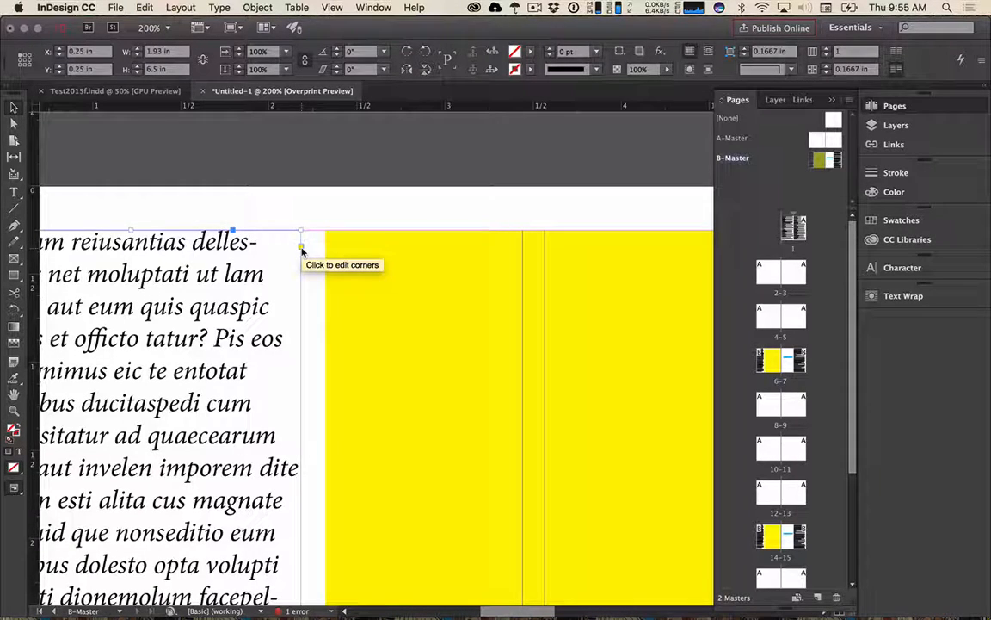
{"action": "scroll", "coordinate": [301, 250], "scroll_direction": "down", "scroll_amount": 3}
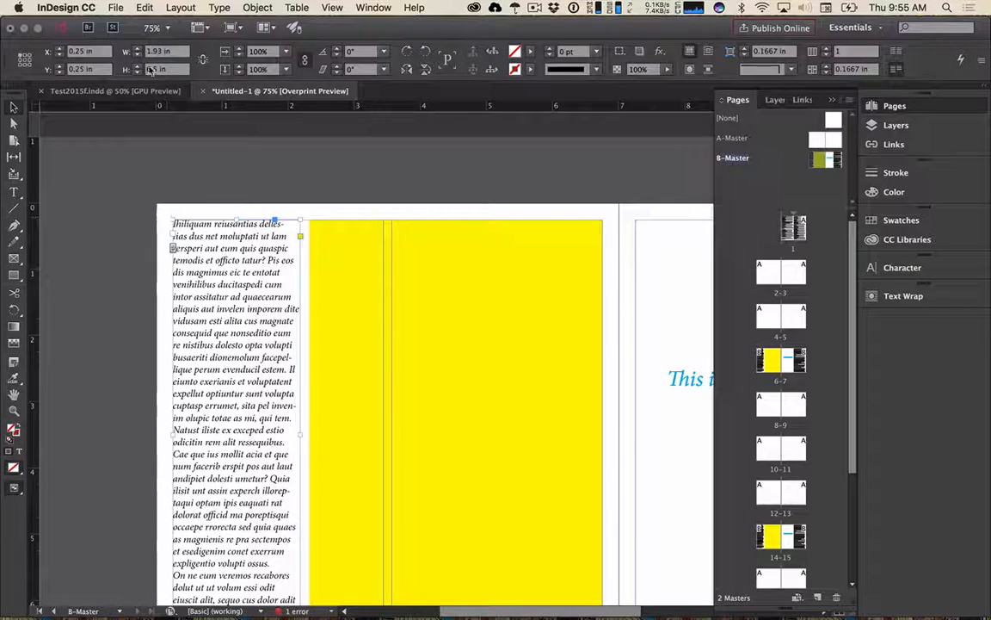
{"action": "left_click", "coordinate": [891, 268]}
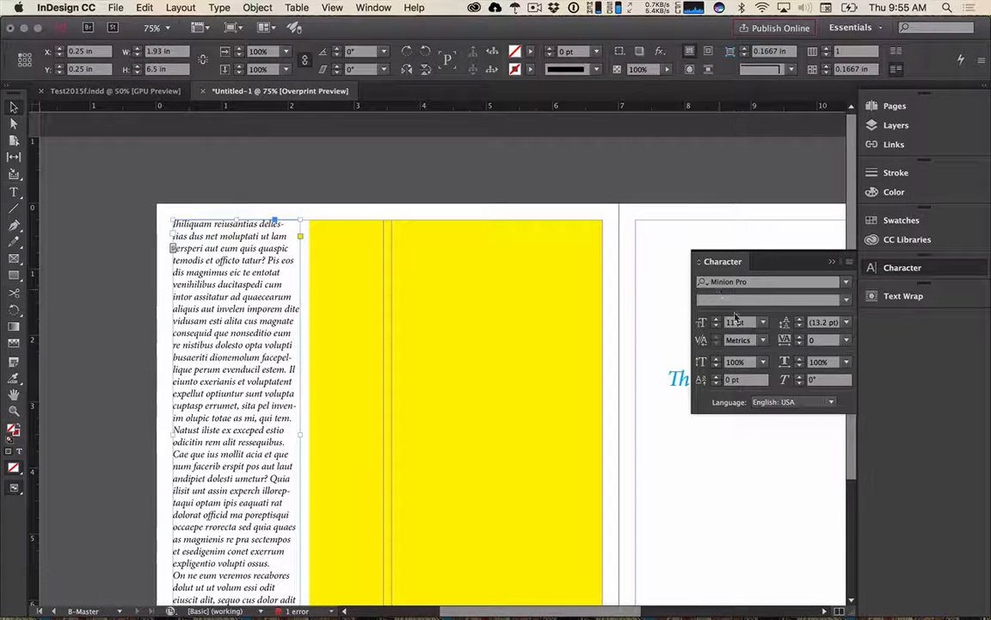
{"action": "left_click", "coordinate": [843, 300]}
{"action": "left_click", "coordinate": [778, 343]}
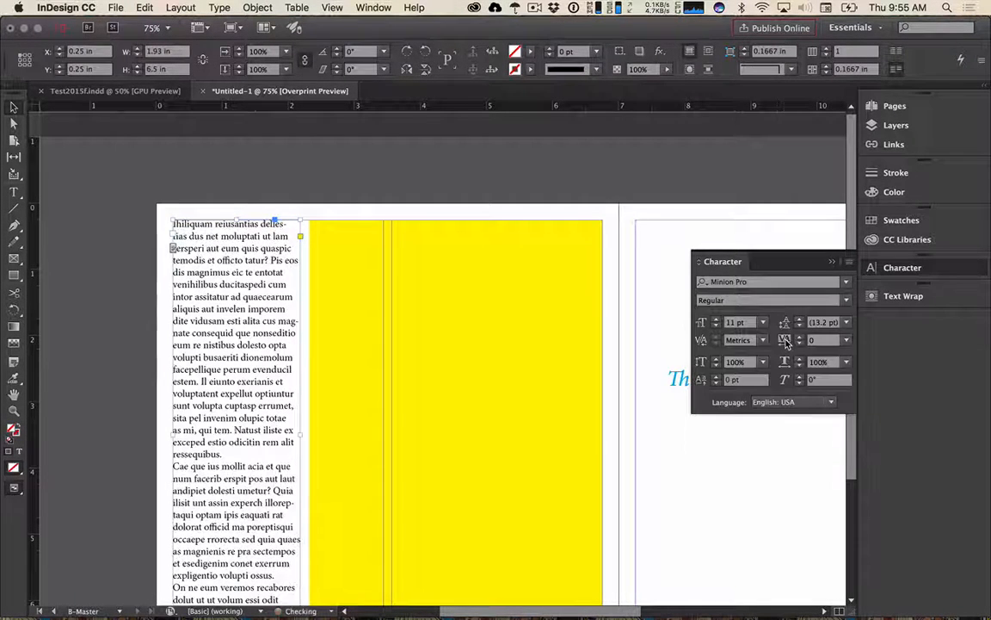
- Try to set the narrow column's text to Semibold from within the text
{"action": "double_click", "coordinate": [249, 286]}
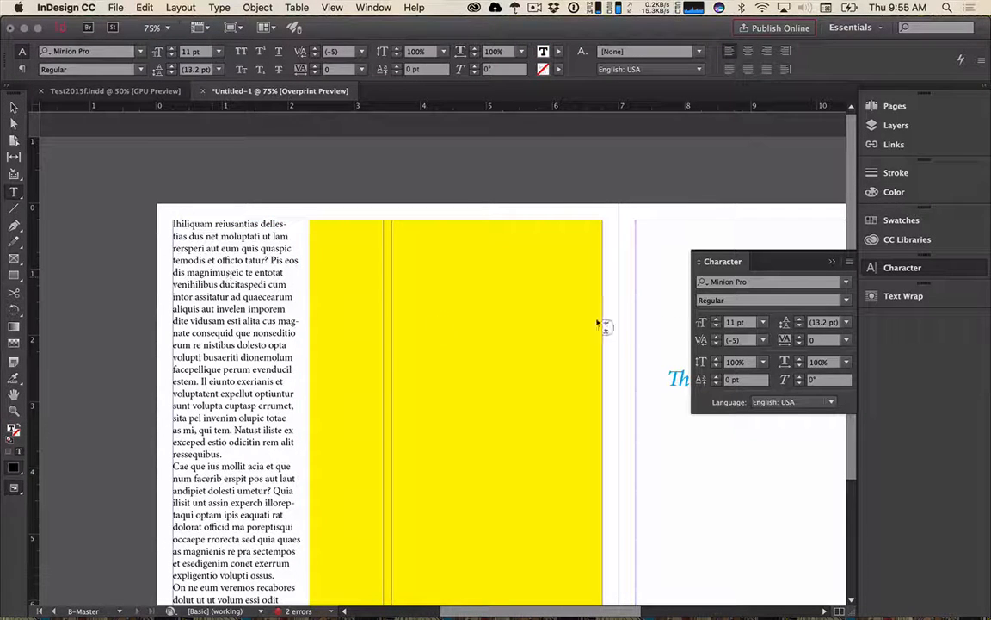
{"action": "left_click", "coordinate": [809, 300]}
{"action": "left_click", "coordinate": [807, 400]}
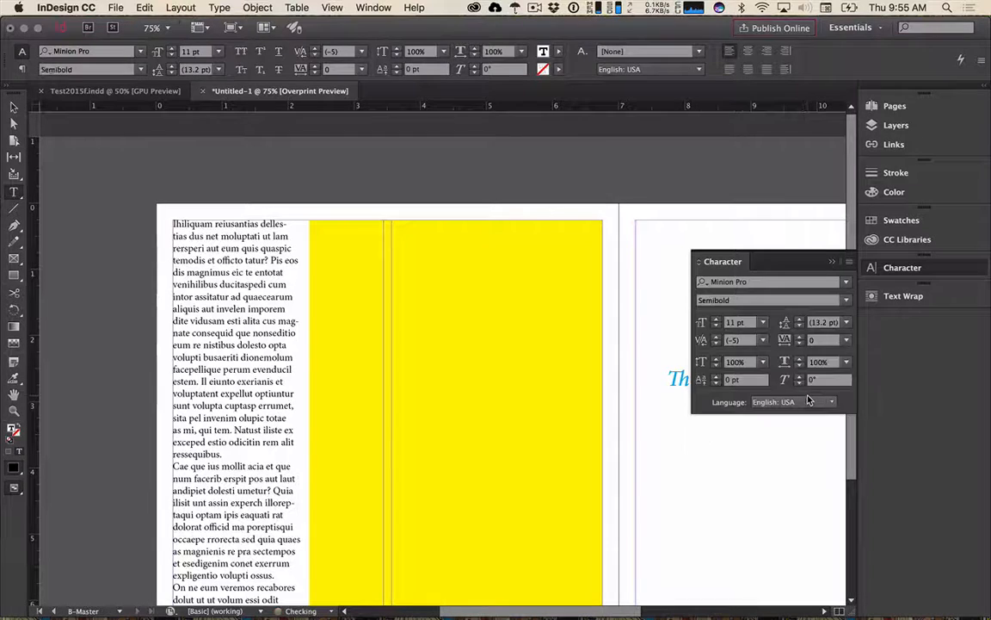
{"action": "key", "text": "super+a"}
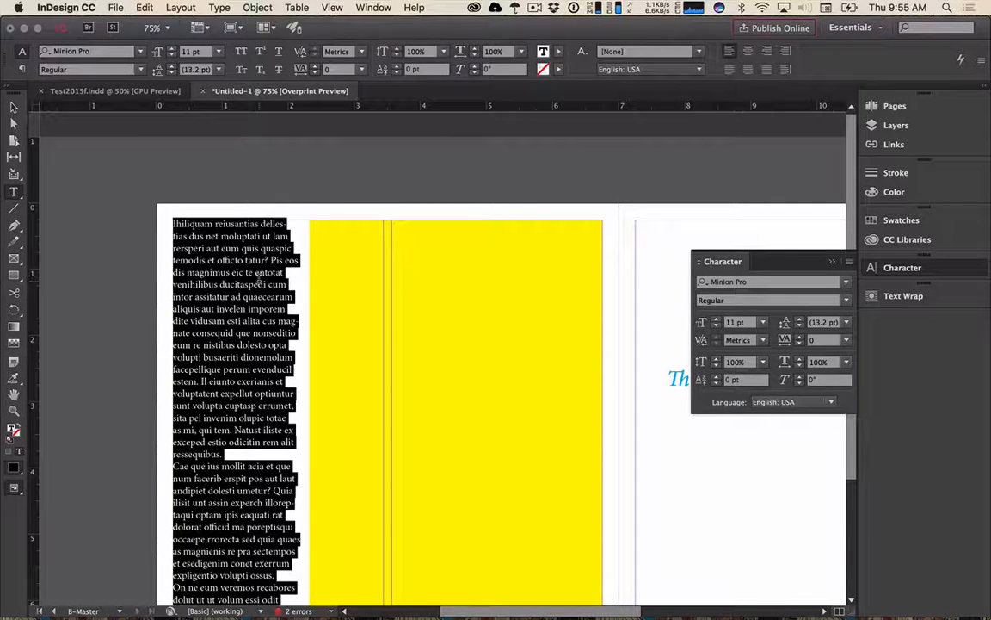
{"action": "key", "text": "Escape"}
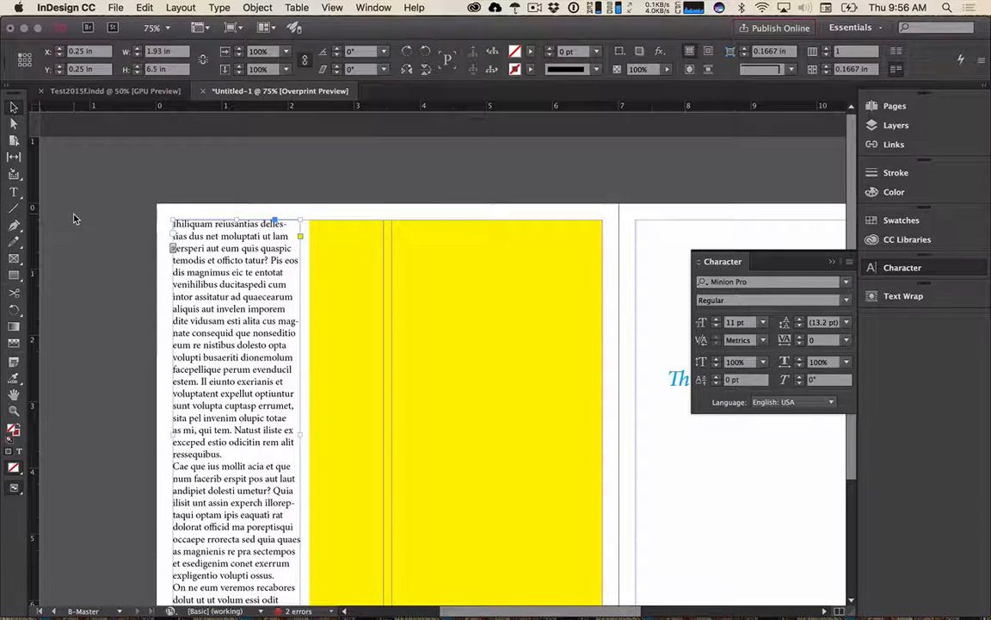
{"action": "left_click", "coordinate": [144, 232]}
{"action": "double_click", "coordinate": [218, 247]}
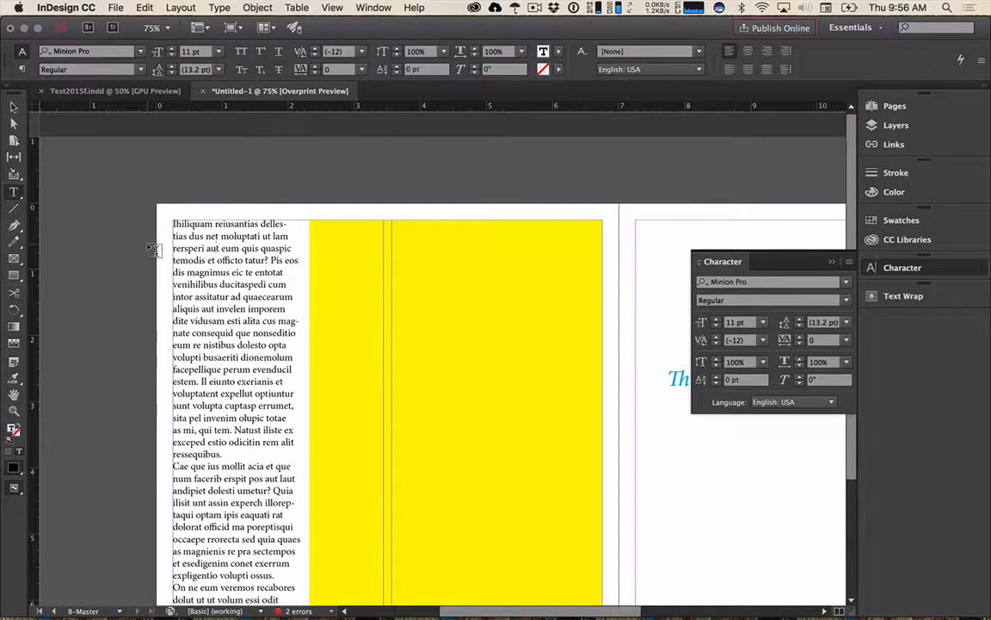
{"action": "key", "text": "Escape"}
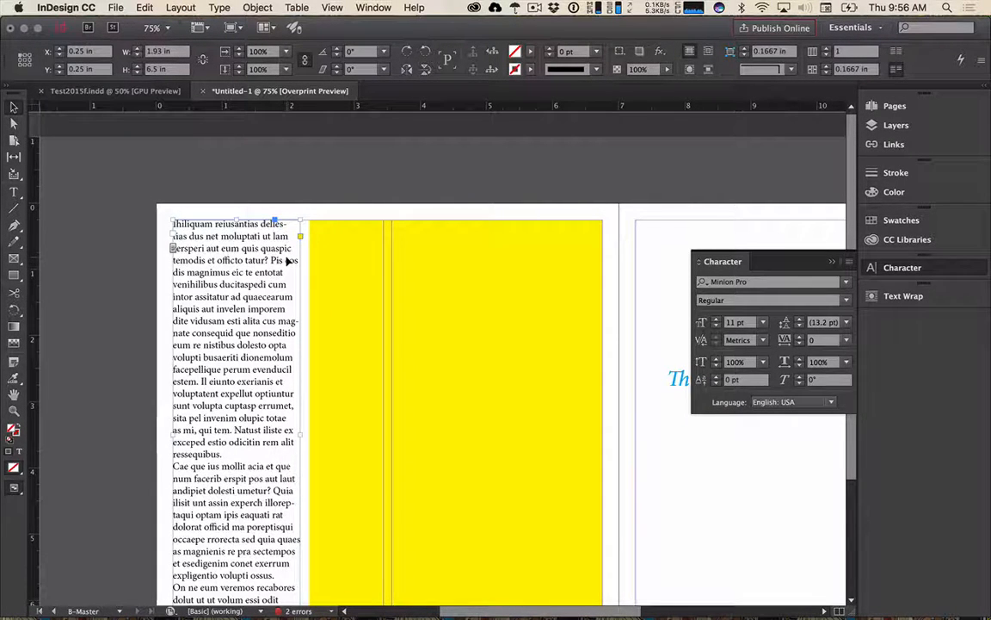
{"action": "left_click", "coordinate": [89, 191]}
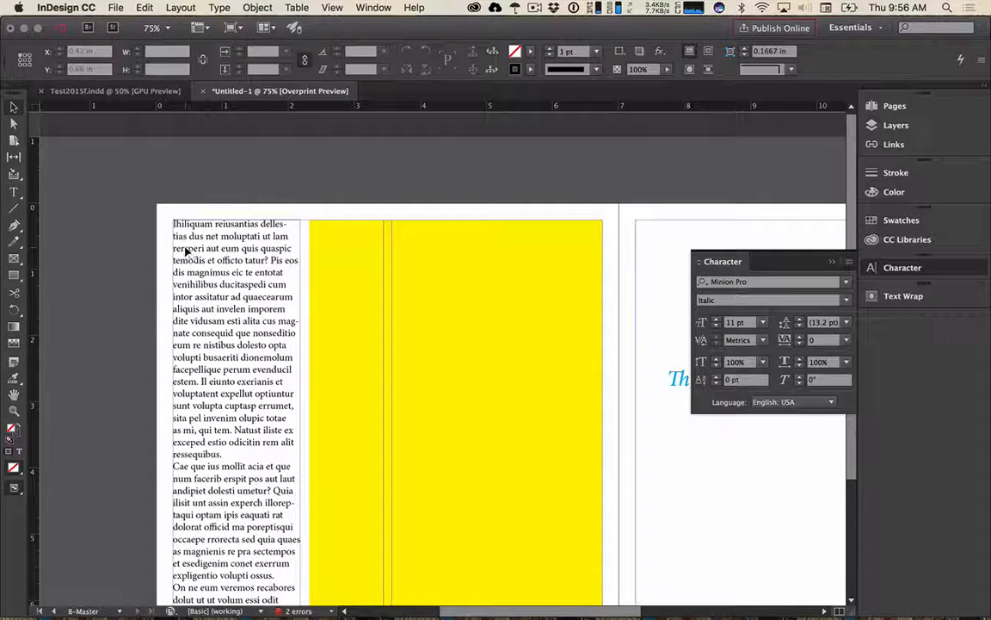
- Justify all lines of the text in the narrow frame, and return it to left alignment
{"action": "left_click", "coordinate": [271, 246]}
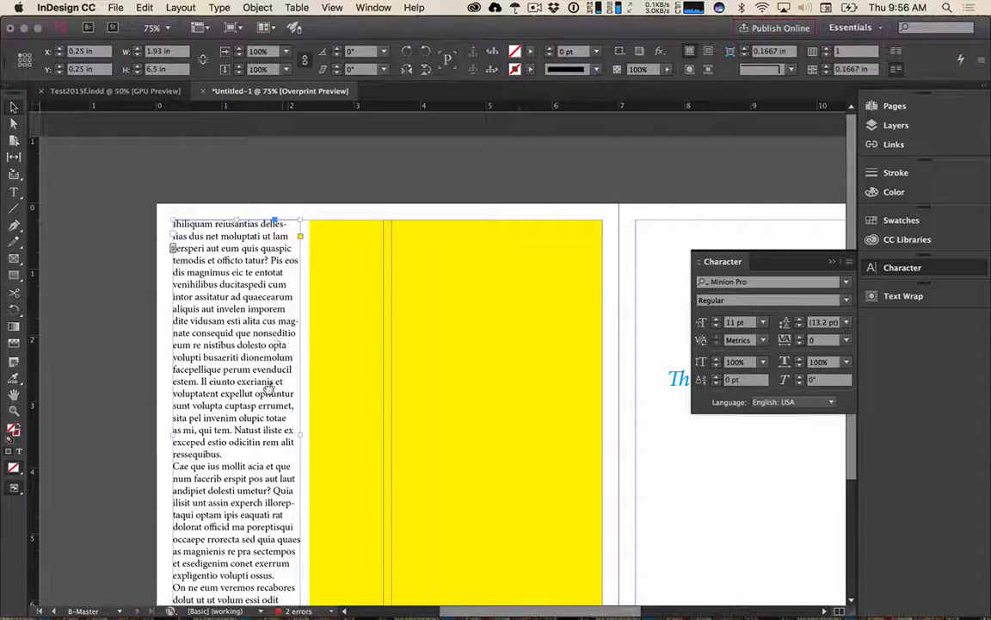
{"action": "left_click_drag", "start_coordinate": [267, 389], "coordinate": [264, 357]}
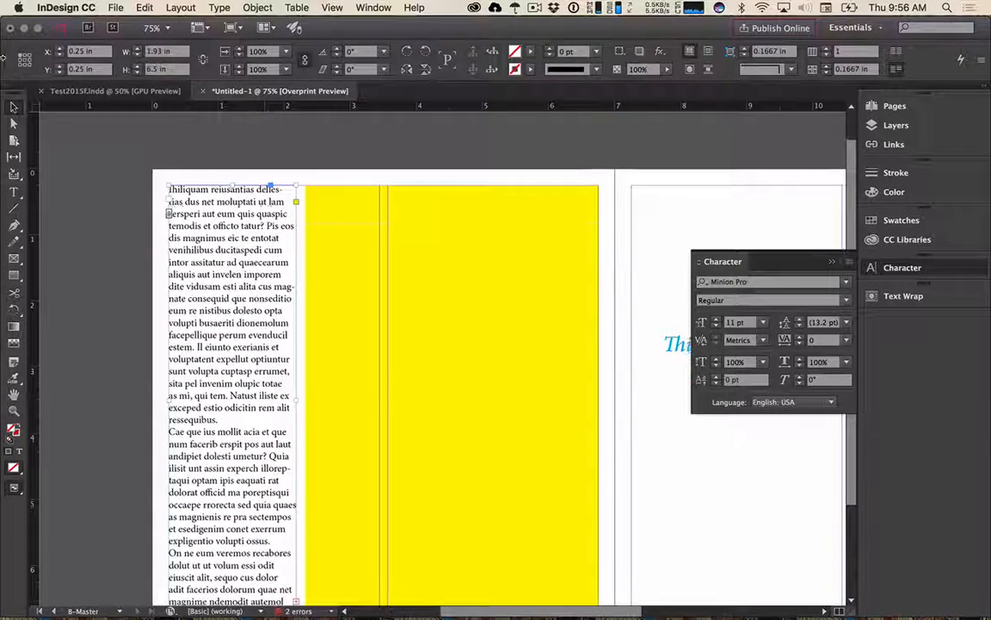
{"action": "left_click", "coordinate": [14, 191]}
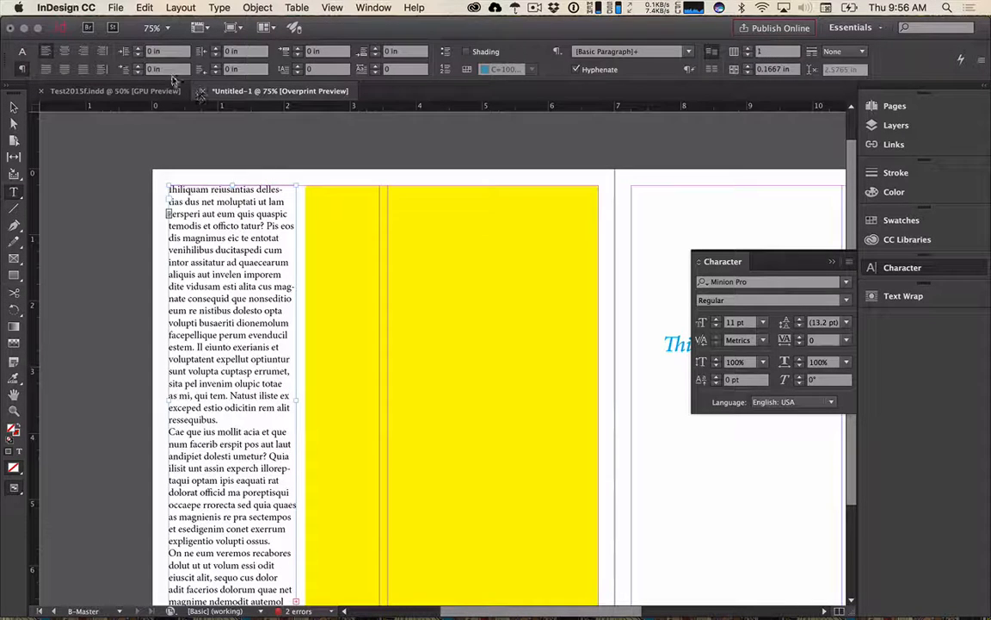
{"action": "left_click", "coordinate": [82, 69]}
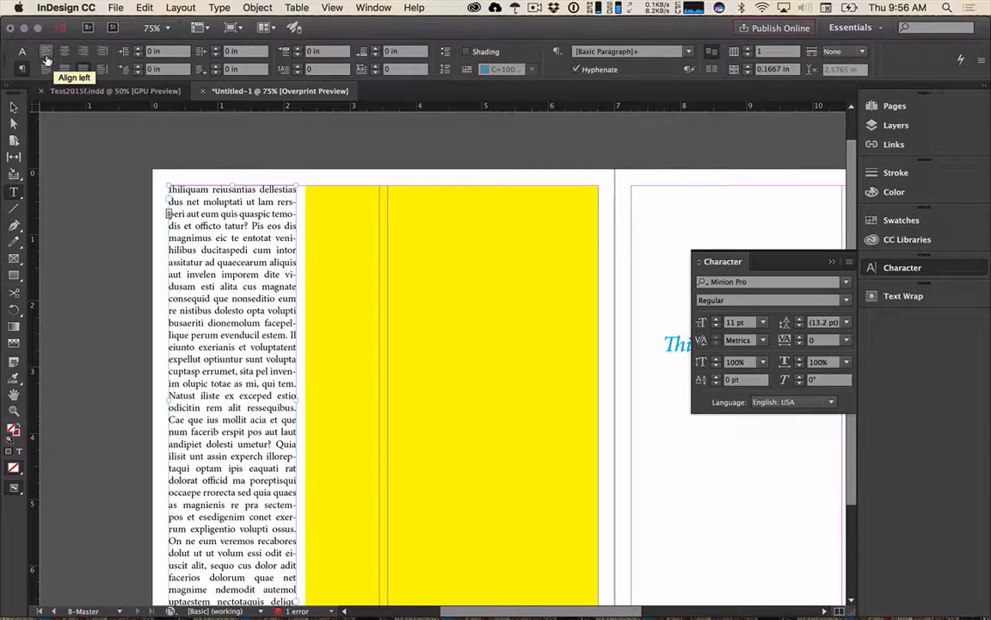
{"action": "left_click", "coordinate": [46, 53]}
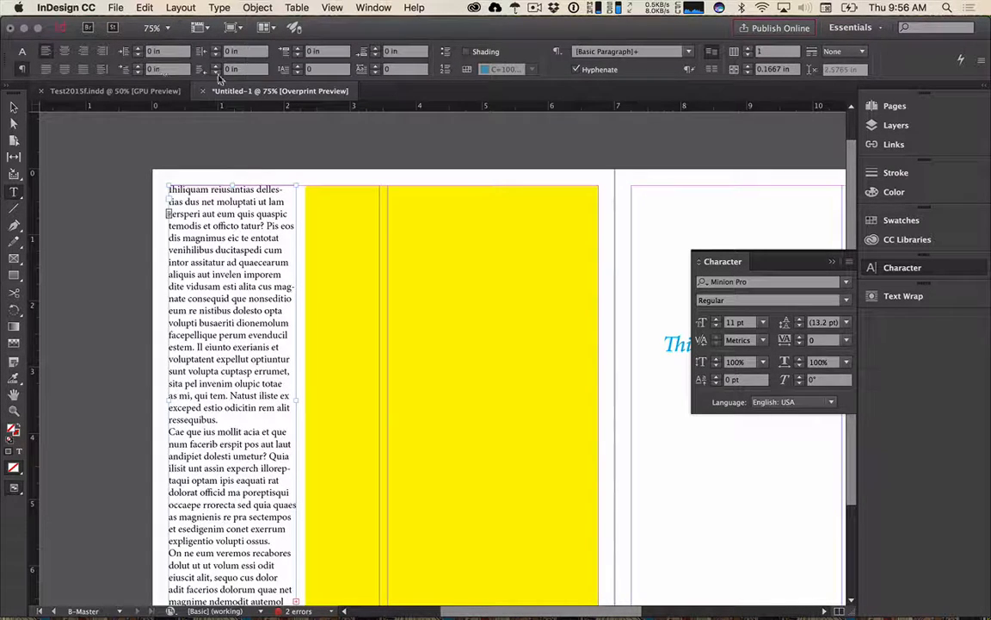
- Give the paragraphs in the narrow text frame a drop cap four lines high
{"action": "left_click", "coordinate": [299, 67]}
{"action": "left_click", "coordinate": [299, 67]}
{"action": "left_click", "coordinate": [298, 67]}
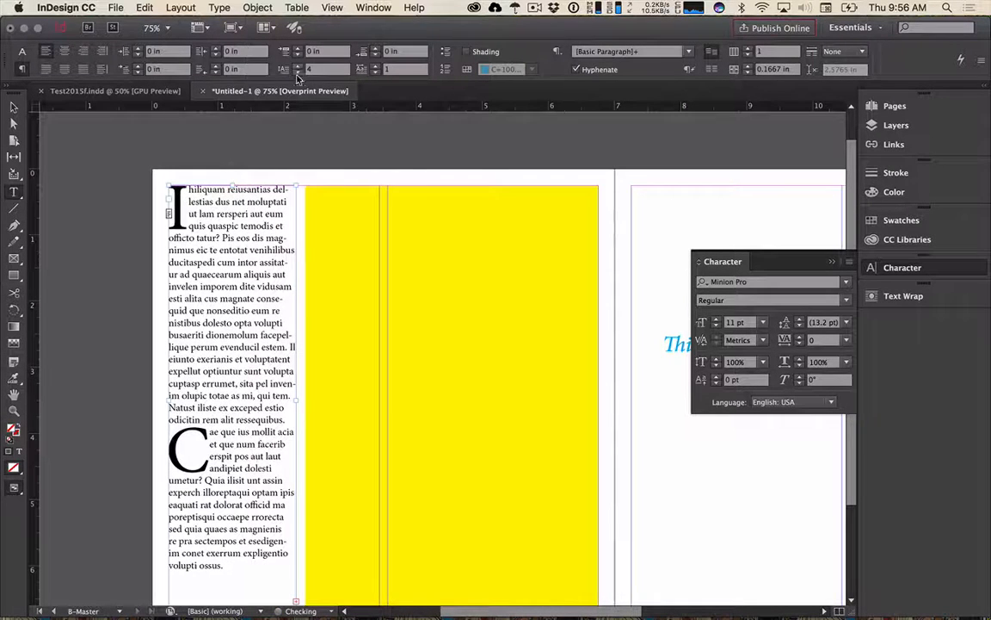
- Reduce the narrow text frame's drop caps to two lines and set the space after its paragraphs to 0.1875 in
{"action": "left_click", "coordinate": [298, 74]}
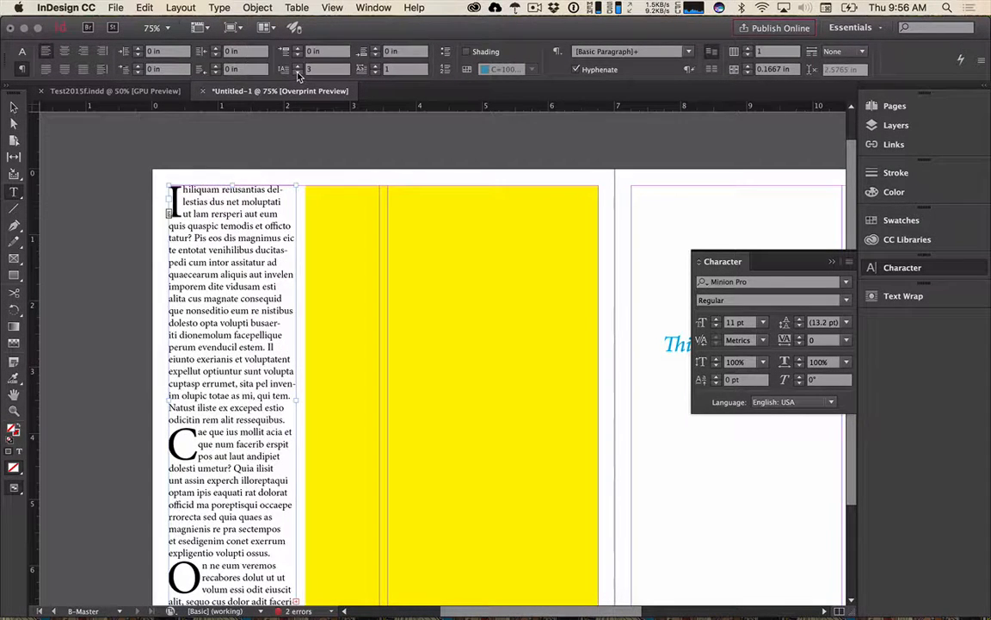
{"action": "left_click", "coordinate": [299, 74]}
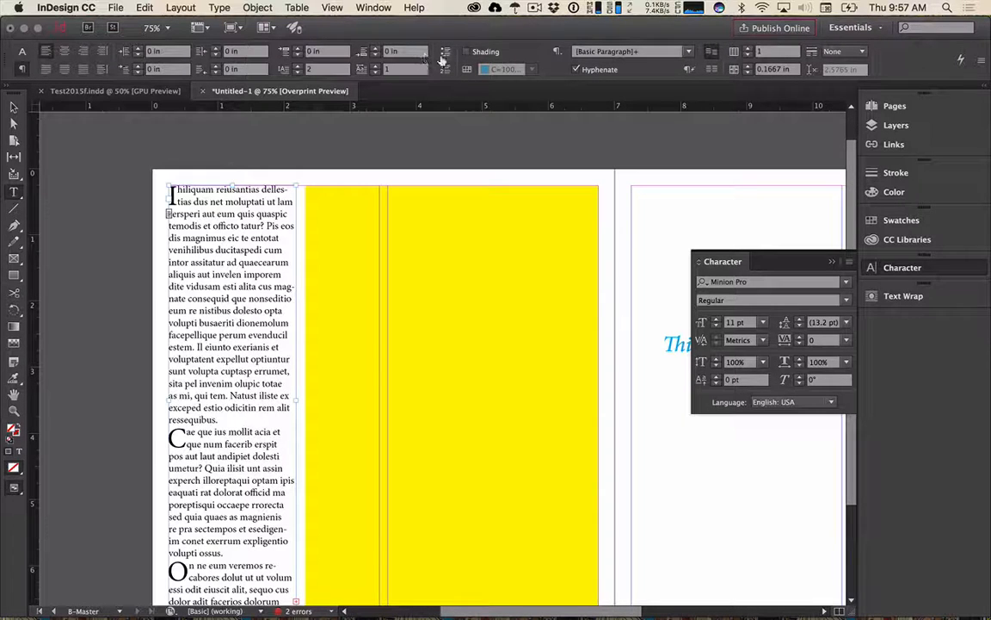
{"action": "left_click", "coordinate": [376, 48]}
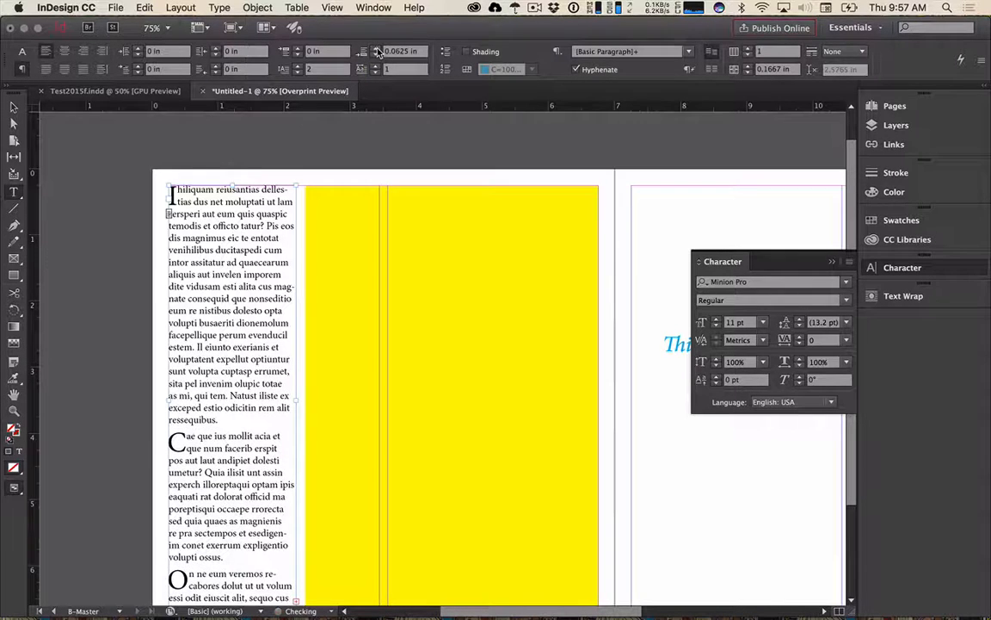
{"action": "left_click", "coordinate": [376, 48]}
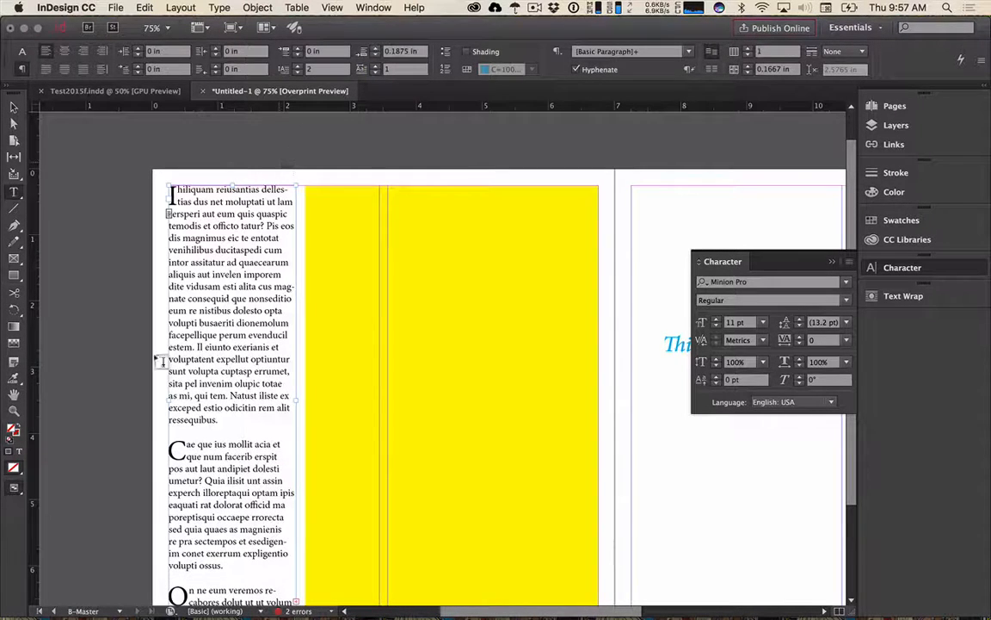
{"action": "left_click", "coordinate": [113, 370]}
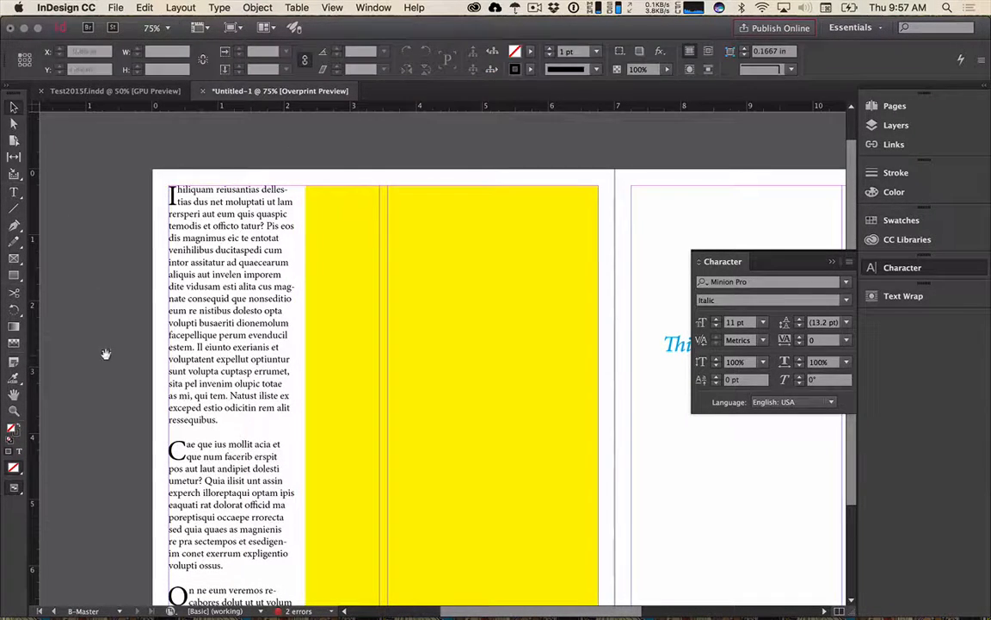
- Examine document spreads 6-7 and 14-15 to check how the B-Master layout appears on them
{"action": "left_click_drag", "start_coordinate": [104, 349], "coordinate": [79, 200]}
{"action": "left_click_drag", "start_coordinate": [635, 440], "coordinate": [576, 460]}
{"action": "left_click", "coordinate": [891, 106]}
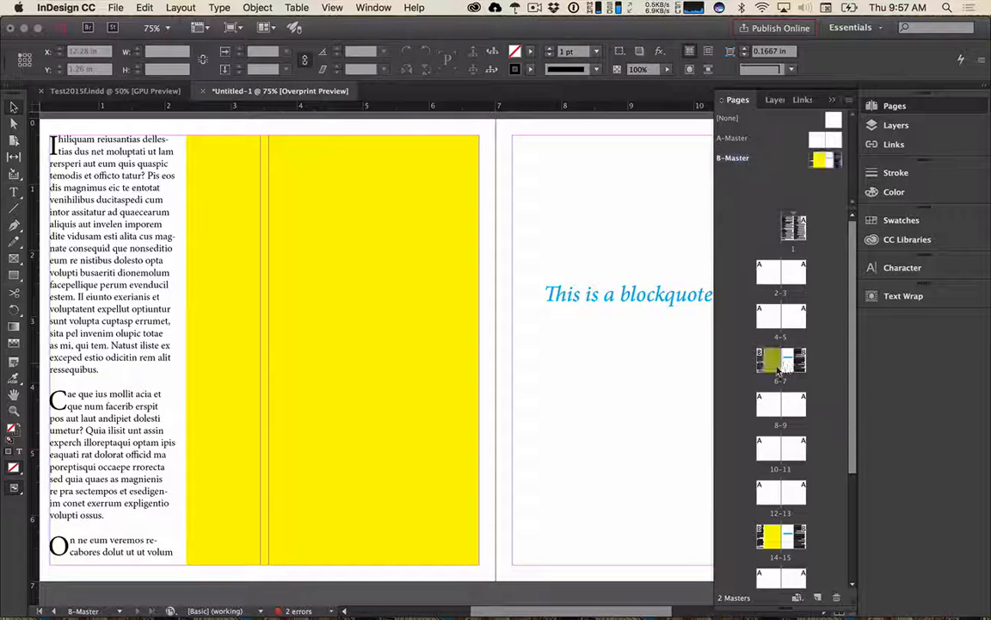
{"action": "left_click_drag", "start_coordinate": [789, 370], "coordinate": [782, 369]}
{"action": "double_click", "coordinate": [773, 365]}
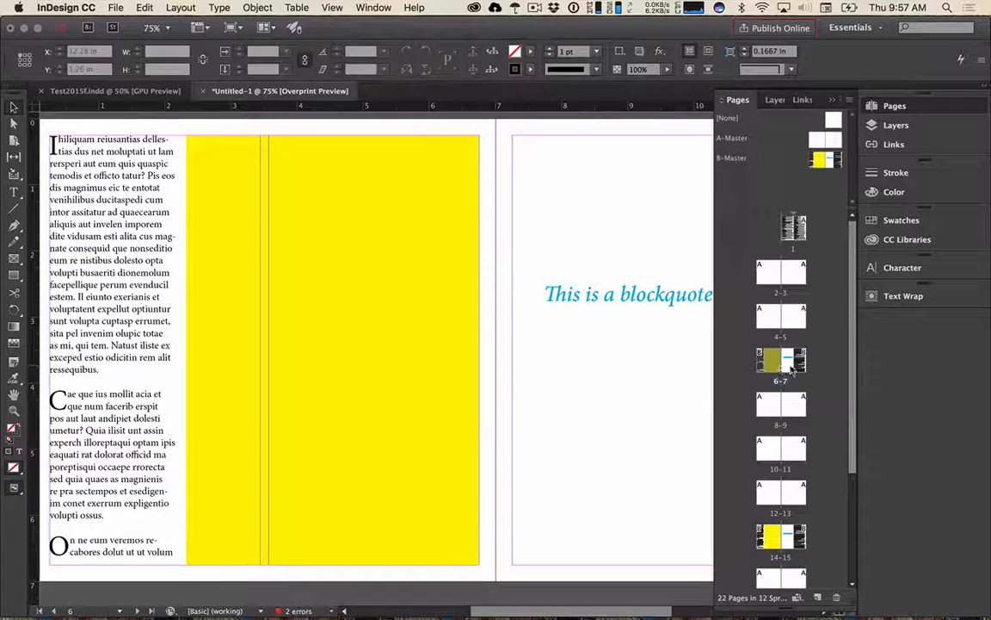
{"action": "scroll", "coordinate": [616, 348], "scroll_direction": "down", "scroll_amount": 1}
{"action": "scroll", "coordinate": [617, 348], "scroll_direction": "down", "scroll_amount": 2}
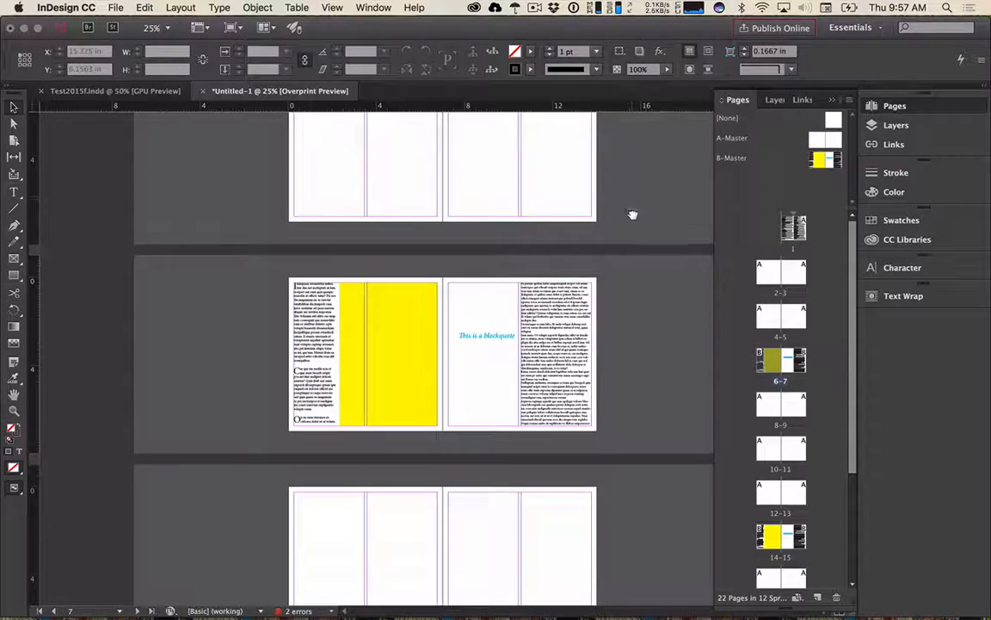
{"action": "scroll", "coordinate": [643, 241], "scroll_direction": "up", "scroll_amount": 5}
{"action": "scroll", "coordinate": [640, 402], "scroll_direction": "down", "scroll_amount": 8}
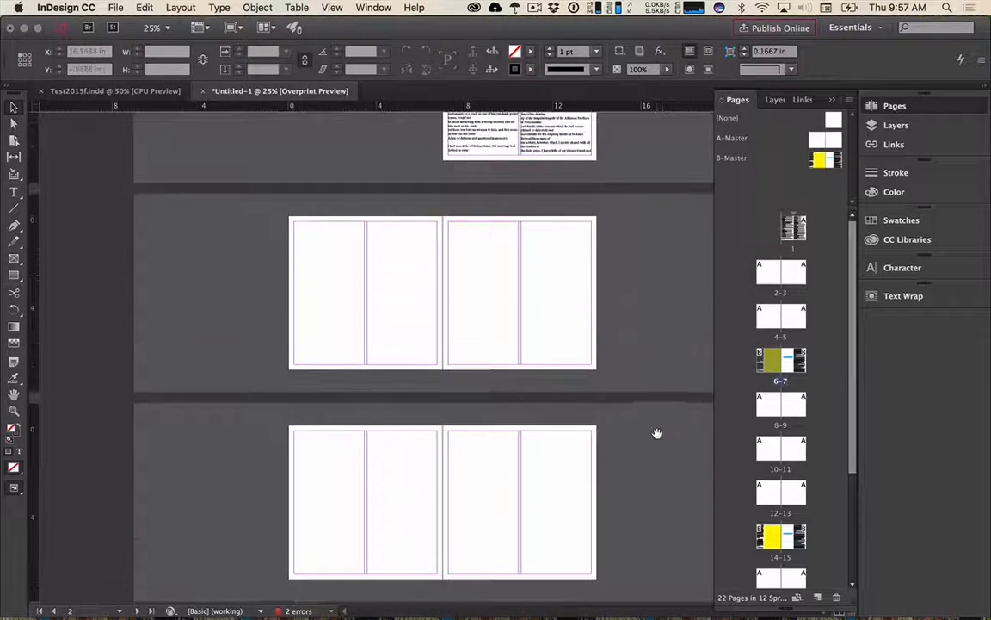
{"action": "scroll", "coordinate": [649, 441], "scroll_direction": "down", "scroll_amount": 10}
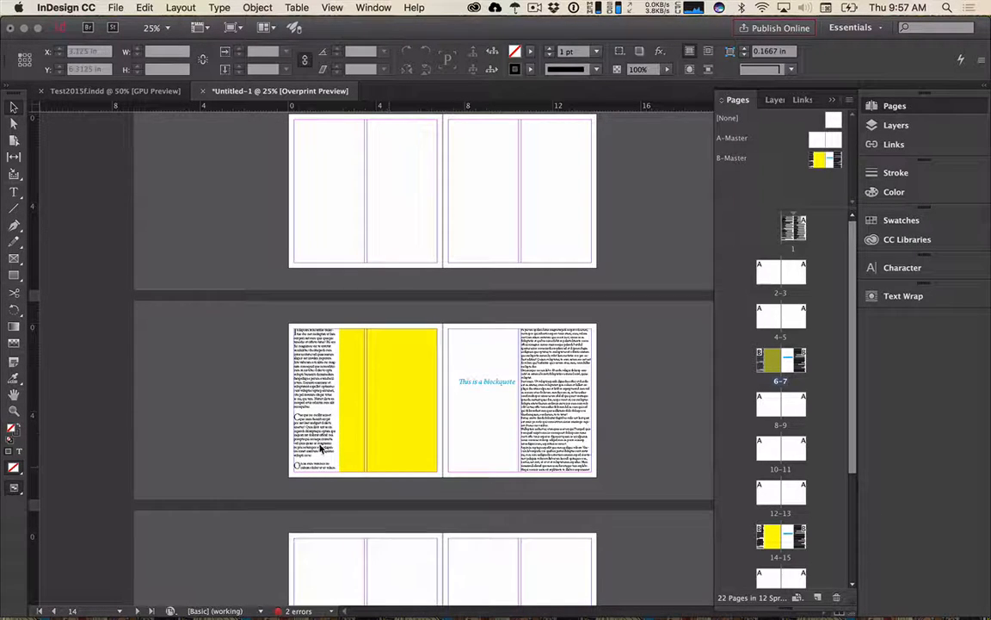
{"action": "key", "text": "super+minus"}
{"action": "key", "text": "super+equal"}
{"action": "key", "text": "super+equal"}
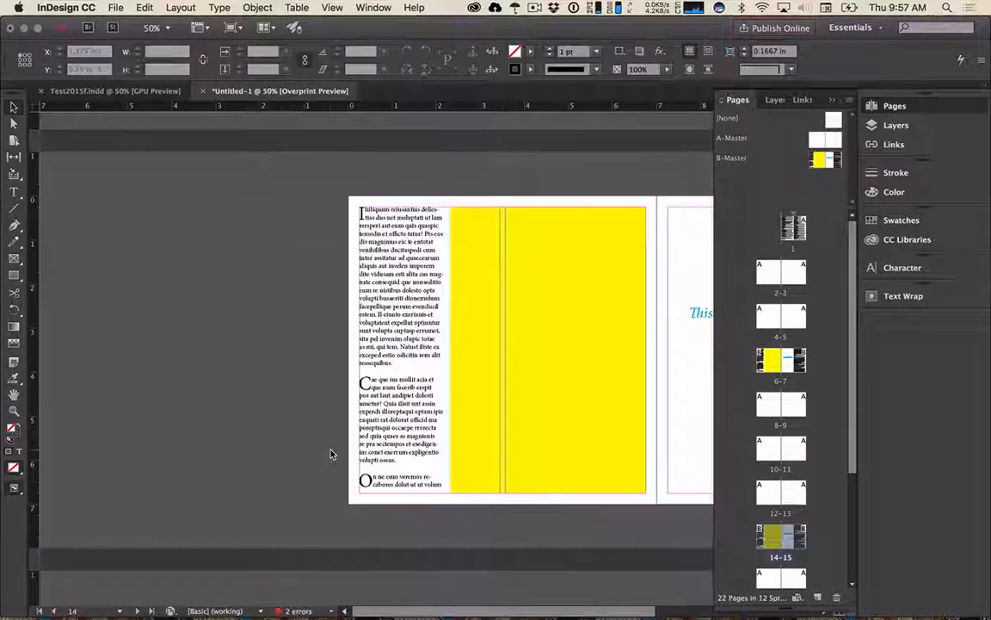
{"action": "left_click_drag", "start_coordinate": [575, 442], "coordinate": [338, 385]}
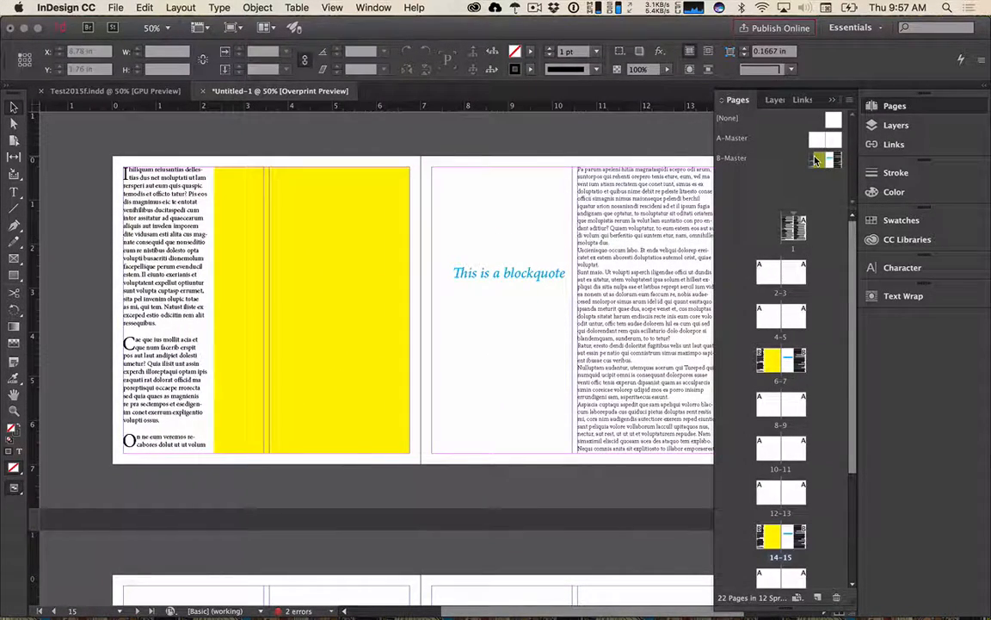
- On the B-Master spread, thread the narrow column's overset text into the text frame beside the blockquote
{"action": "double_click", "coordinate": [733, 157]}
{"action": "left_click_drag", "start_coordinate": [408, 354], "coordinate": [368, 319]}
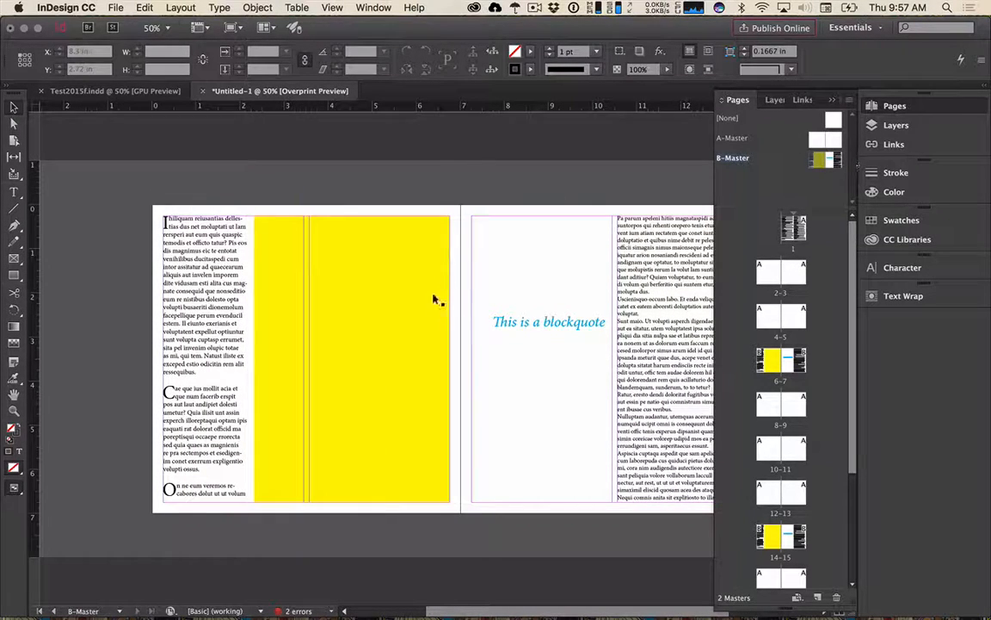
{"action": "left_click_drag", "start_coordinate": [436, 297], "coordinate": [395, 282]}
{"action": "left_click", "coordinate": [175, 299]}
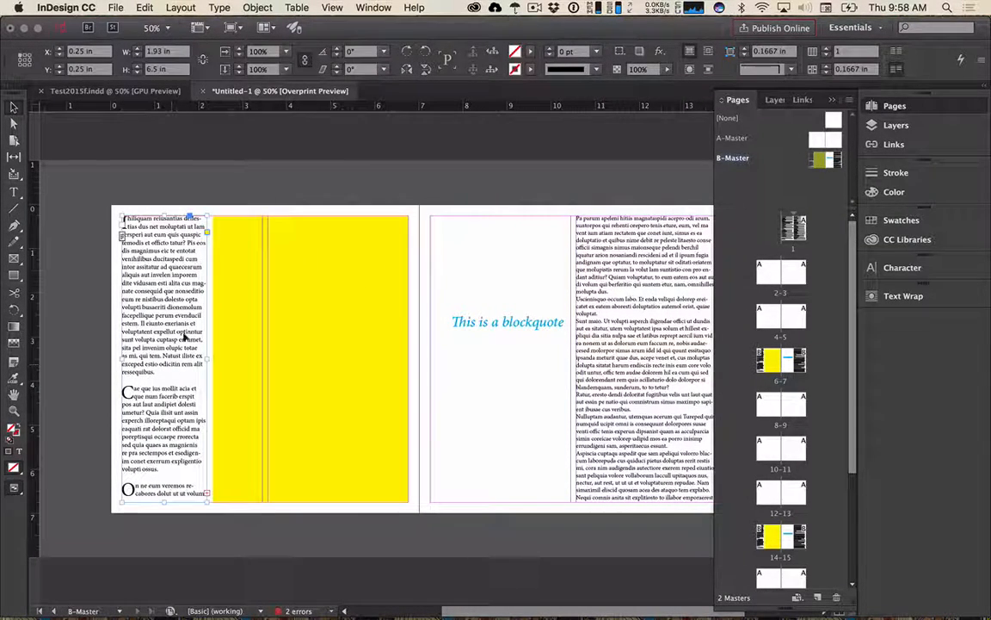
{"action": "left_click", "coordinate": [206, 495]}
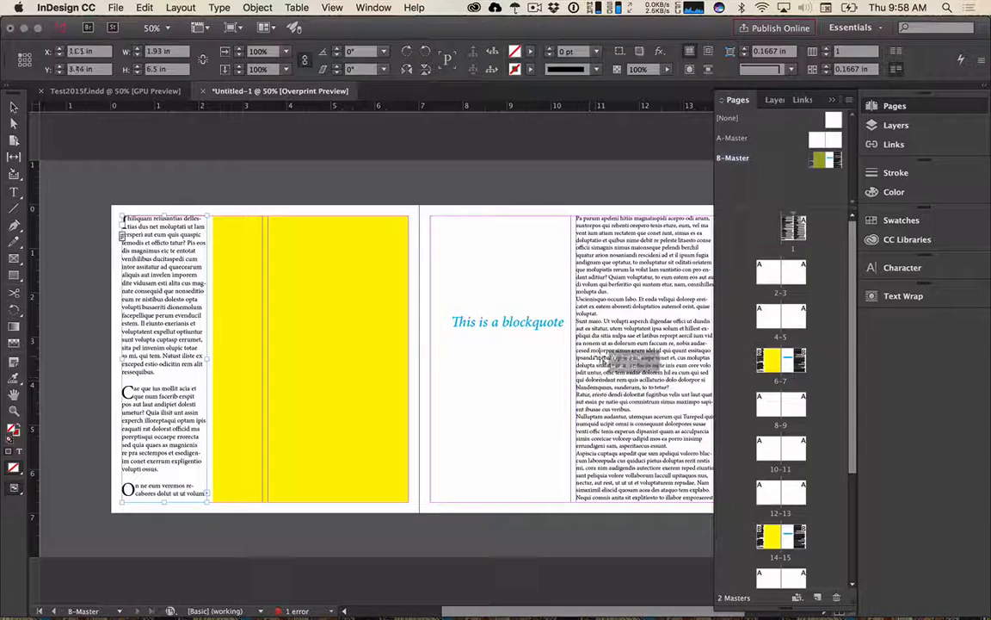
{"action": "left_click", "coordinate": [585, 326]}
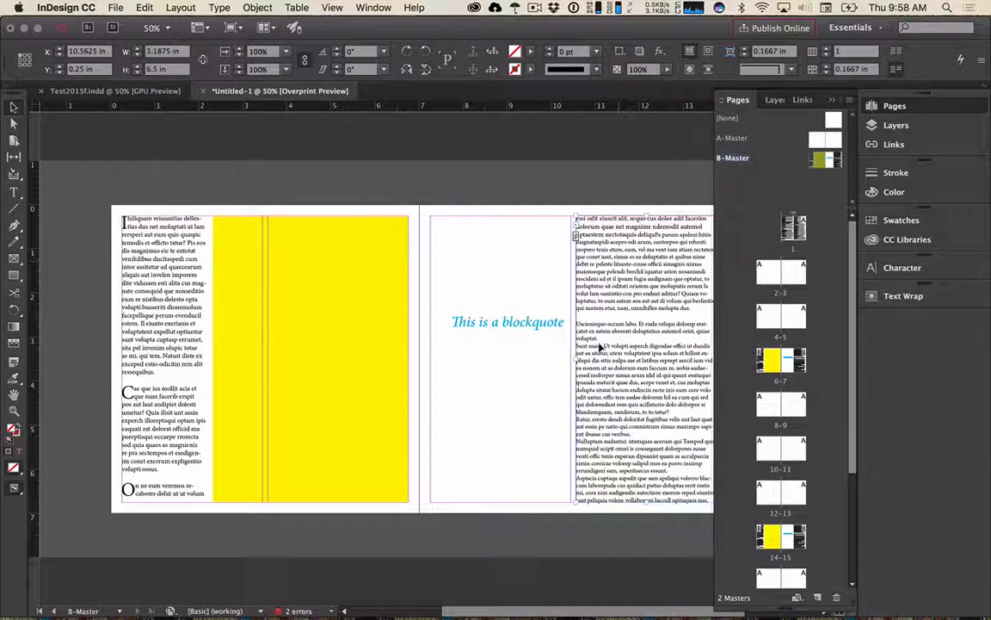
- Examine the paragraph formatting of the text in the frame beside the blockquote
{"action": "scroll", "coordinate": [527, 266], "scroll_direction": "right", "scroll_amount": 5}
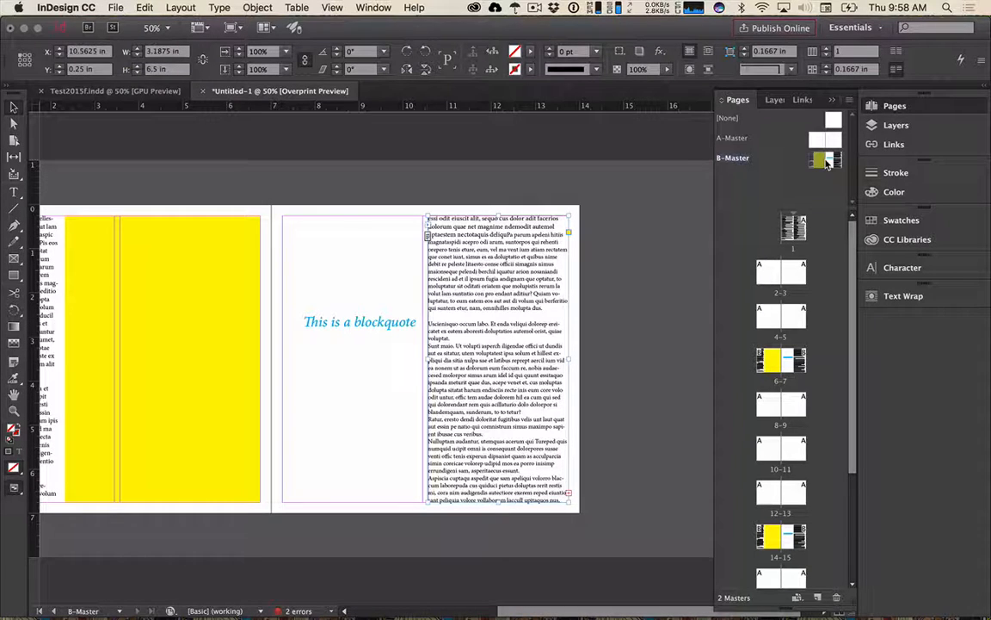
{"action": "left_click", "coordinate": [14, 194]}
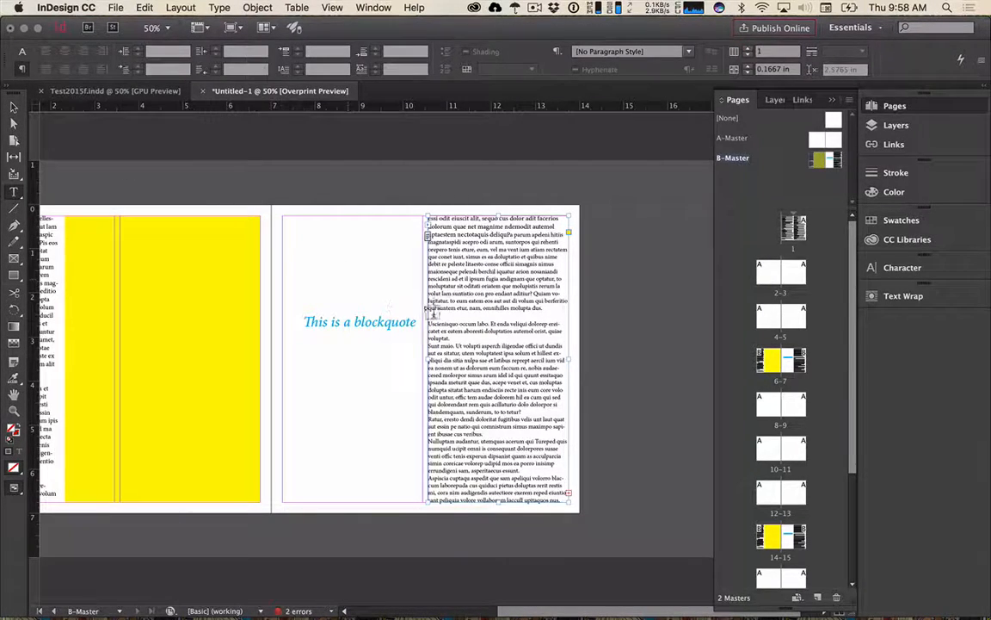
{"action": "key", "text": "Escape"}
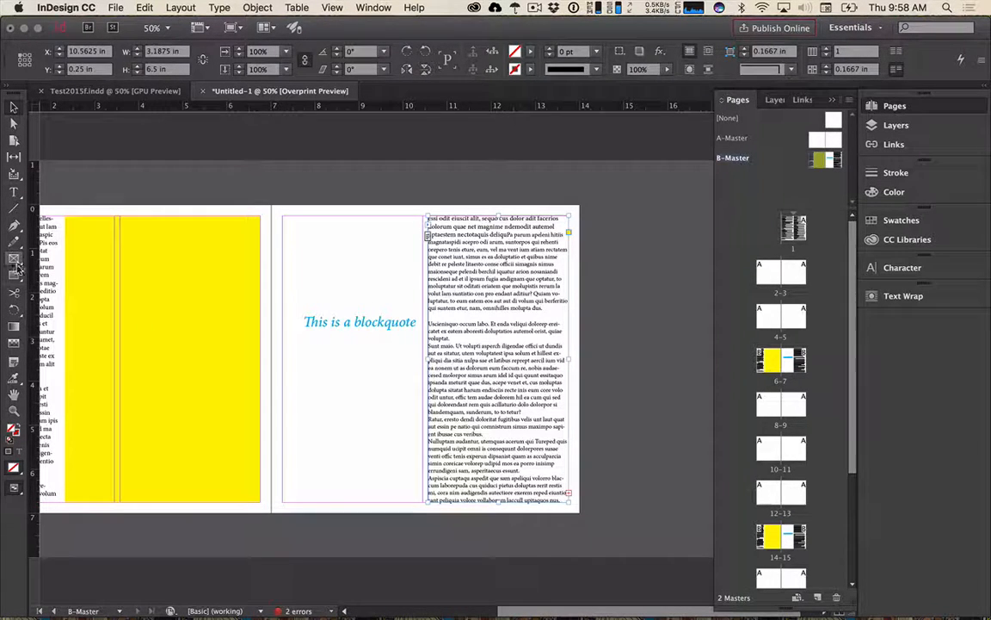
{"action": "left_click", "coordinate": [13, 191]}
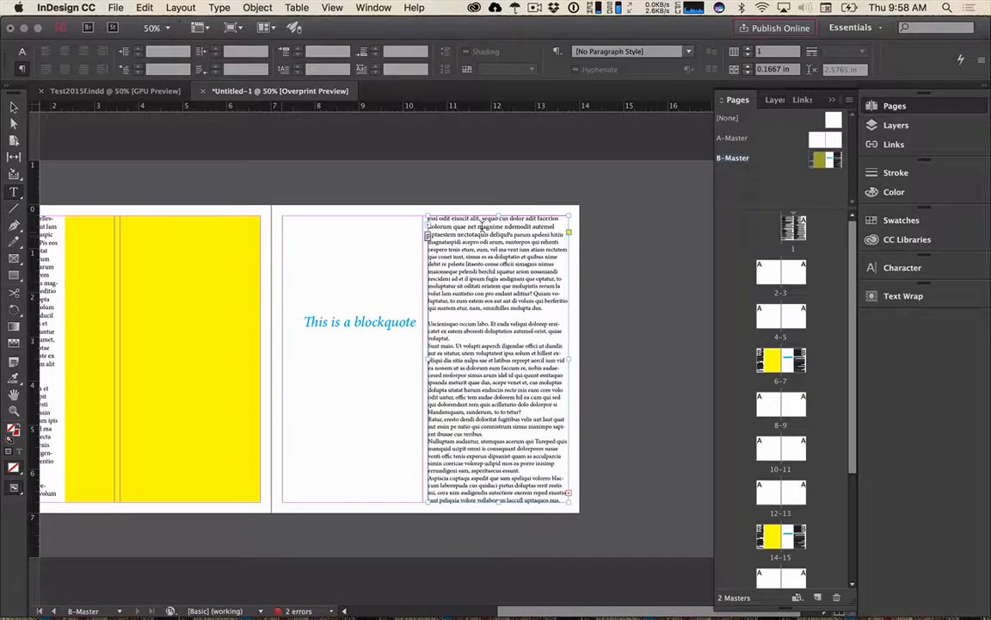
{"action": "left_click", "coordinate": [24, 53]}
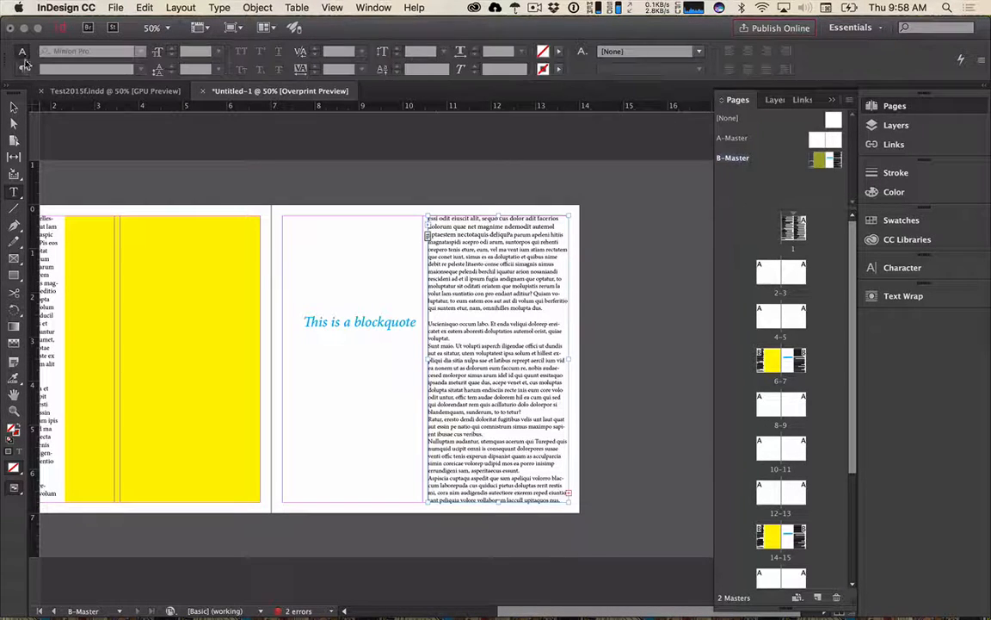
{"action": "left_click", "coordinate": [24, 68]}
{"action": "left_click", "coordinate": [470, 248]}
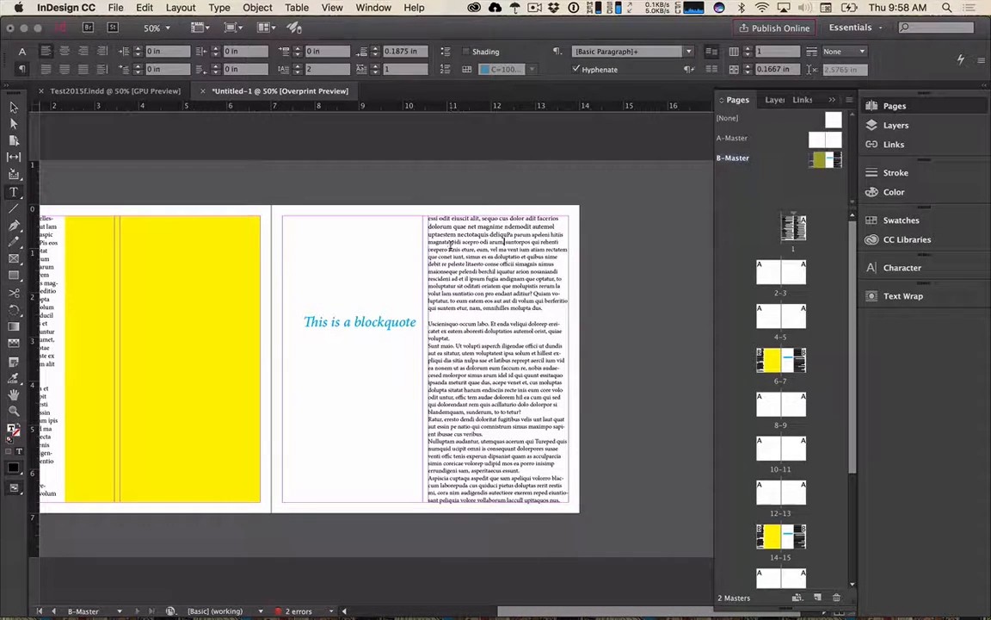
{"action": "key", "text": "Escape"}
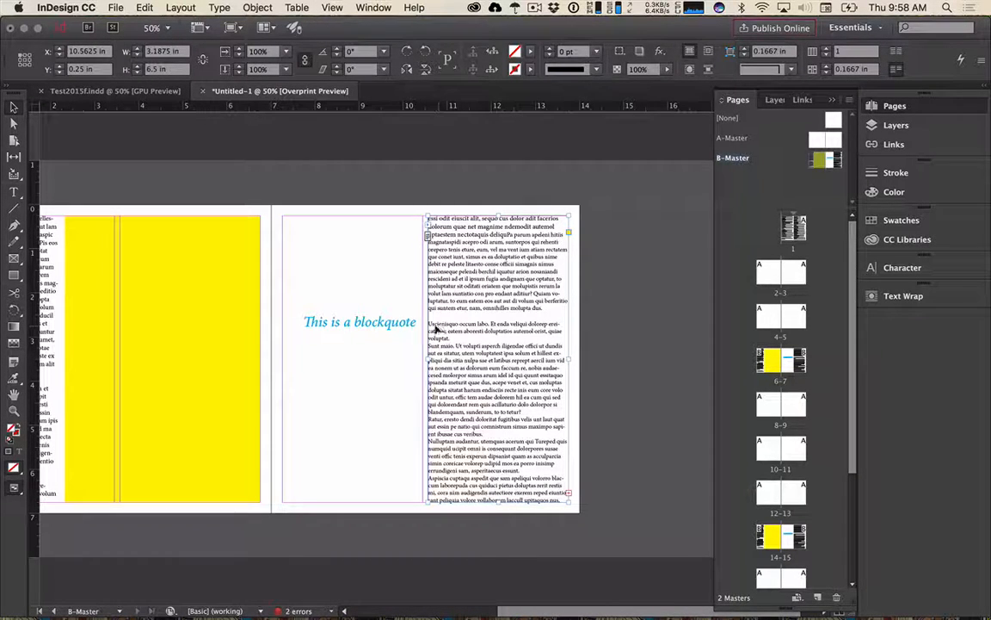
- Try to apply the [Basic Paragraph] style to the text frame beside the blockquote
{"action": "left_click", "coordinate": [15, 195]}
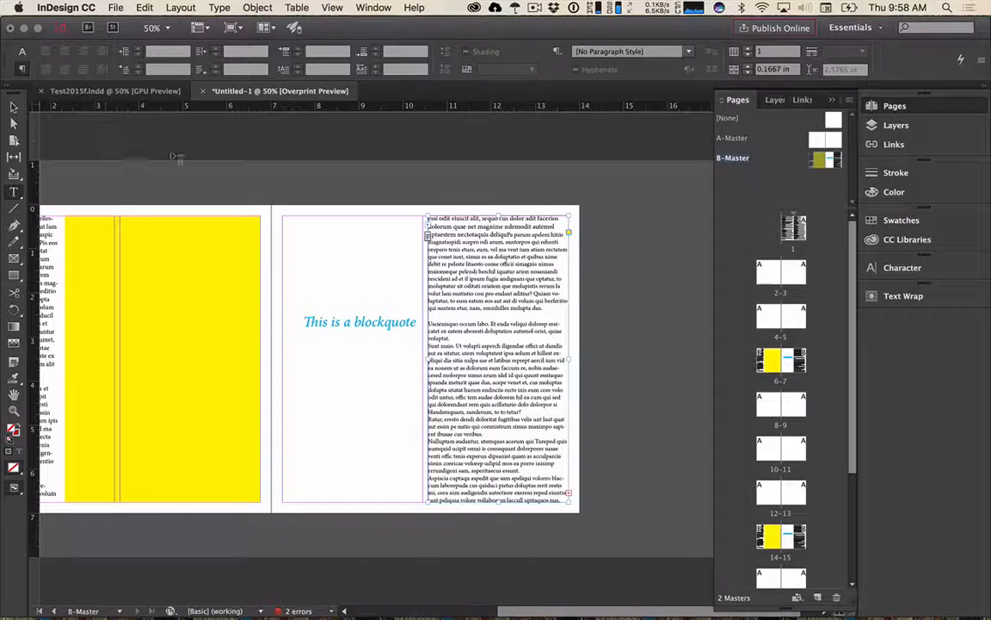
{"action": "left_click", "coordinate": [620, 51]}
{"action": "left_click", "coordinate": [615, 80]}
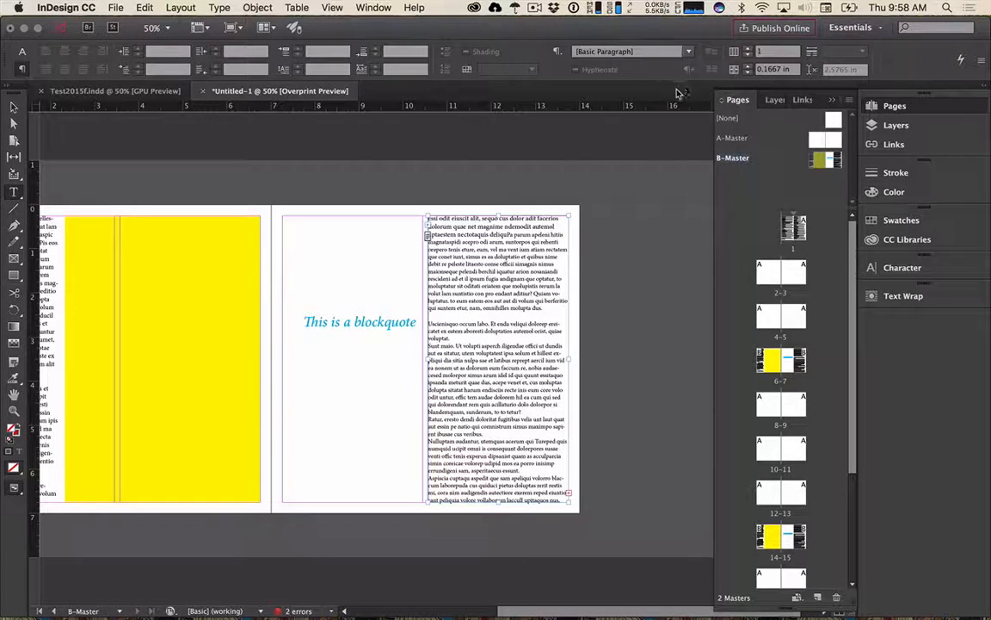
- Create a new paragraph style with the narrow text frame selected, keeping the default settings and adding it to the CC library My Library
{"action": "scroll", "coordinate": [616, 172], "scroll_direction": "left", "scroll_amount": 5}
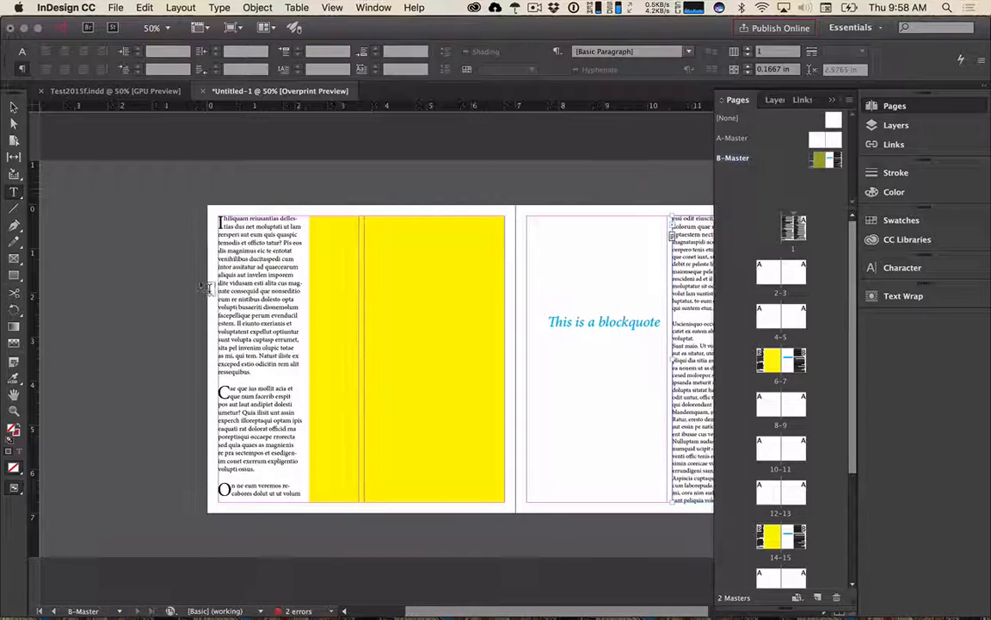
{"action": "left_click", "coordinate": [13, 107]}
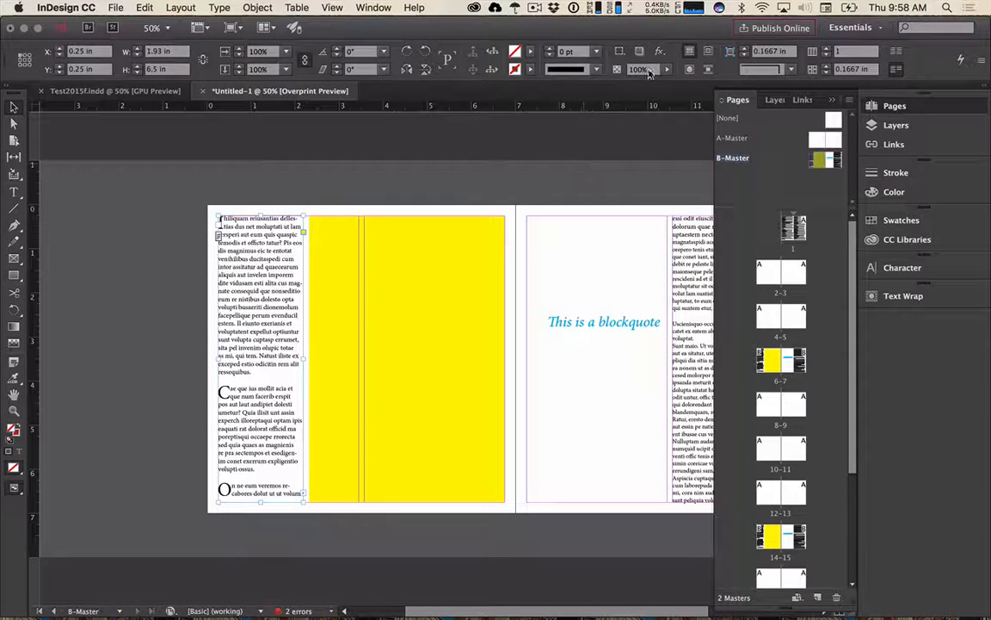
{"action": "left_click", "coordinate": [14, 193]}
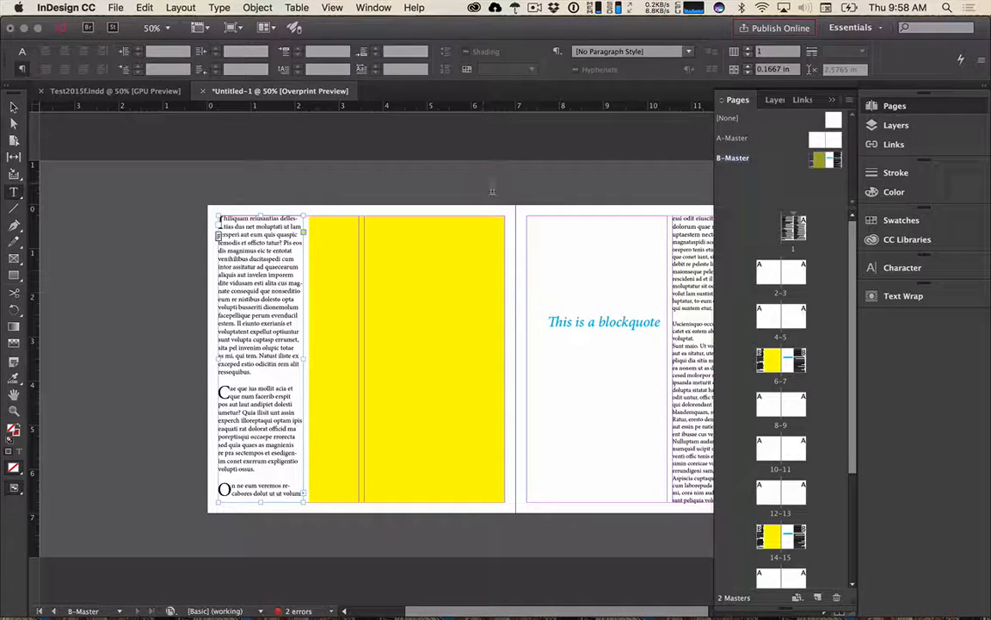
{"action": "left_click", "coordinate": [622, 52]}
{"action": "left_click", "coordinate": [561, 52]}
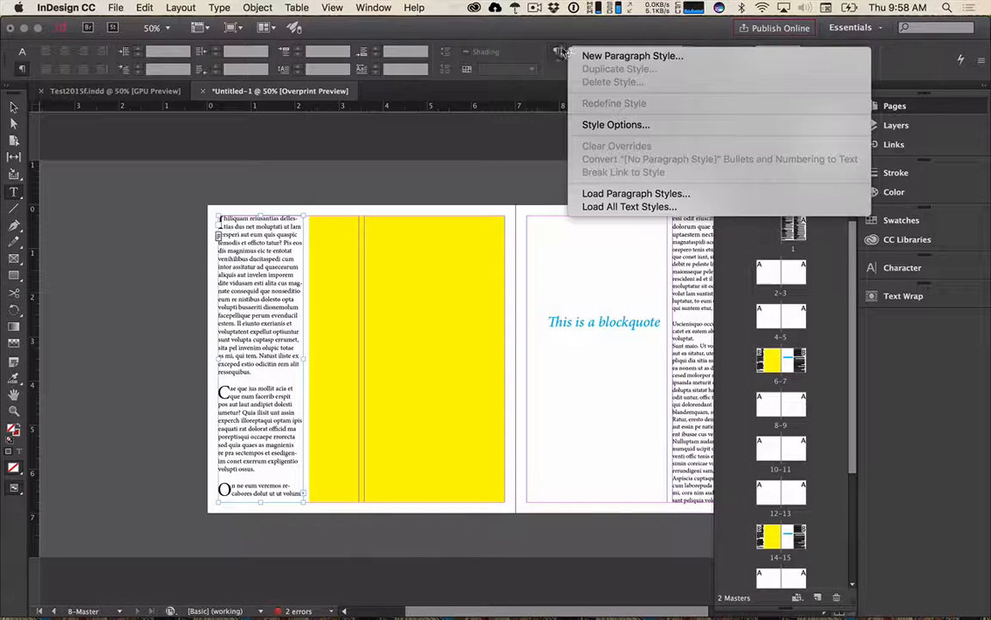
{"action": "left_click", "coordinate": [589, 57]}
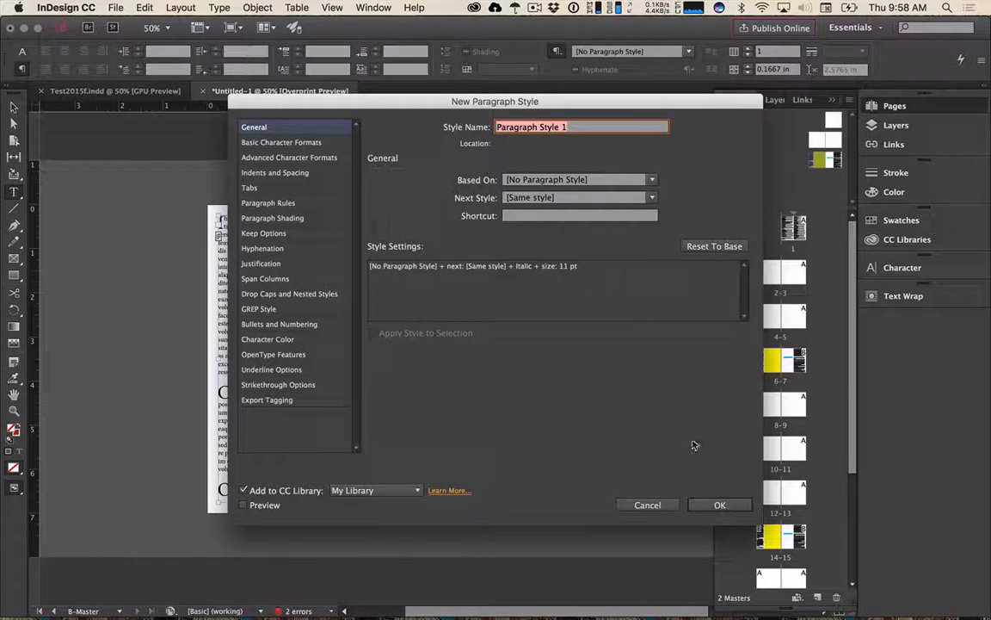
{"action": "left_click", "coordinate": [722, 505]}
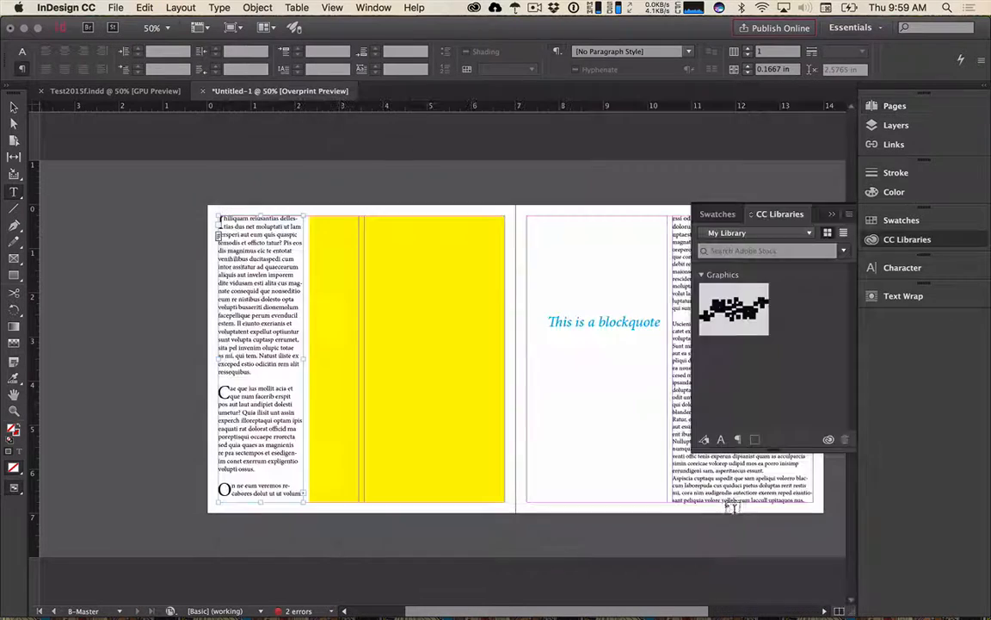
- Apply Paragraph Style 1 to the text frame beside the blockquote
{"action": "left_click_drag", "start_coordinate": [641, 179], "coordinate": [454, 165]}
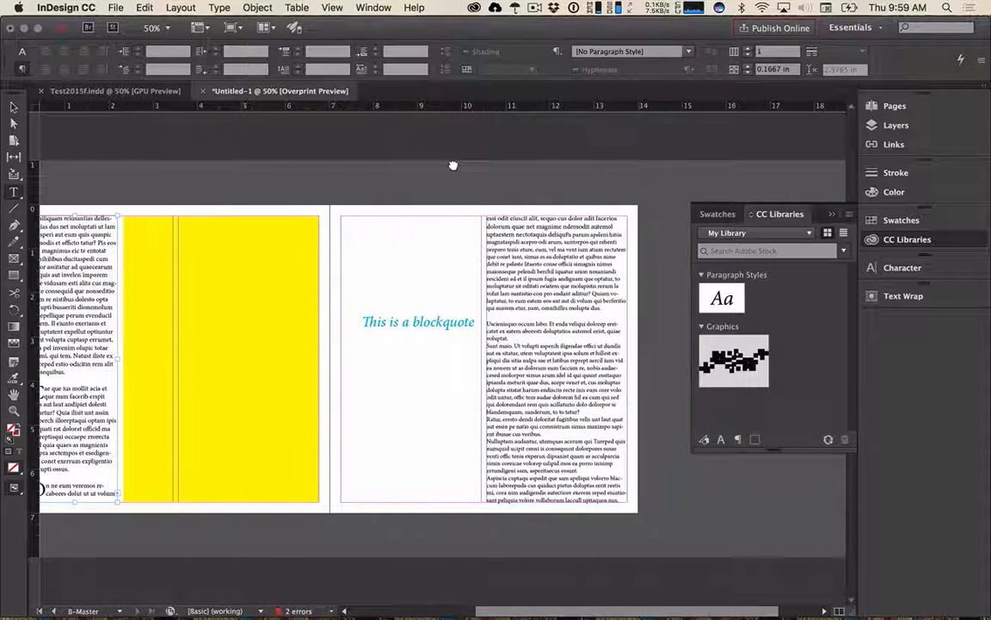
{"action": "key", "text": "v"}
{"action": "left_click", "coordinate": [542, 258]}
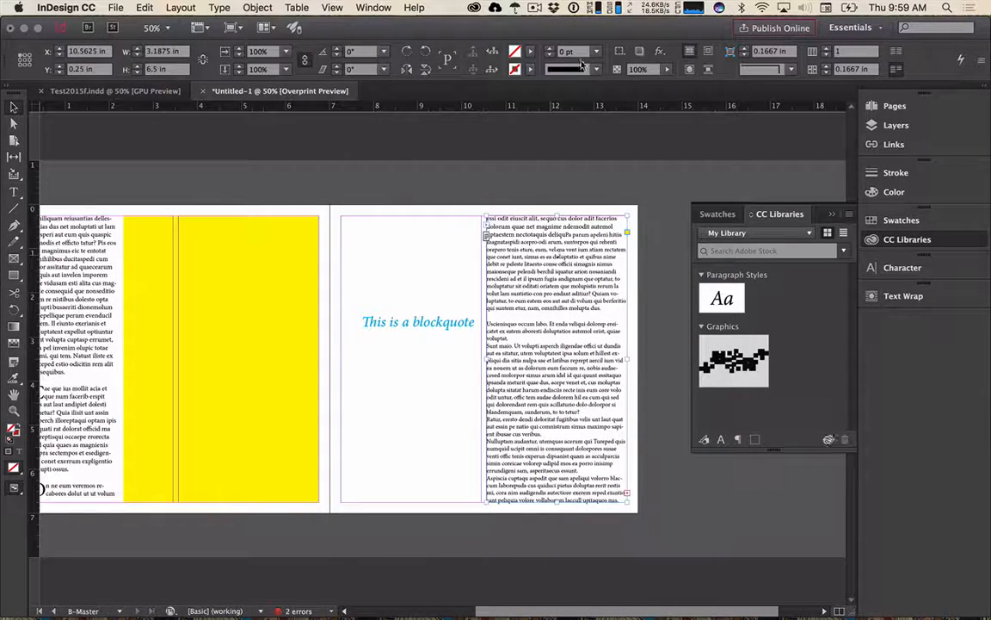
{"action": "left_click", "coordinate": [702, 312]}
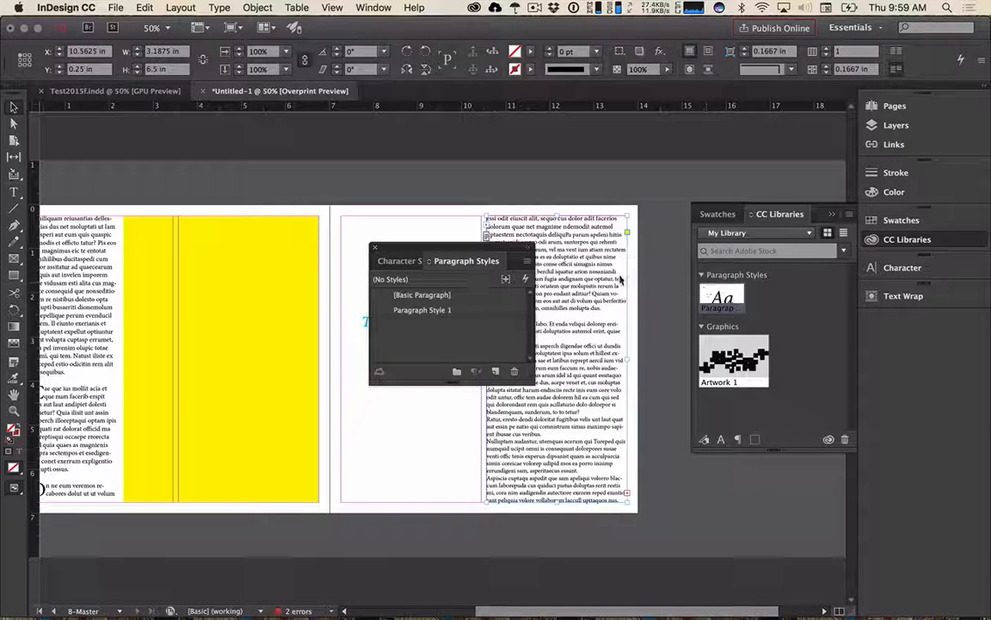
{"action": "left_click", "coordinate": [422, 310]}
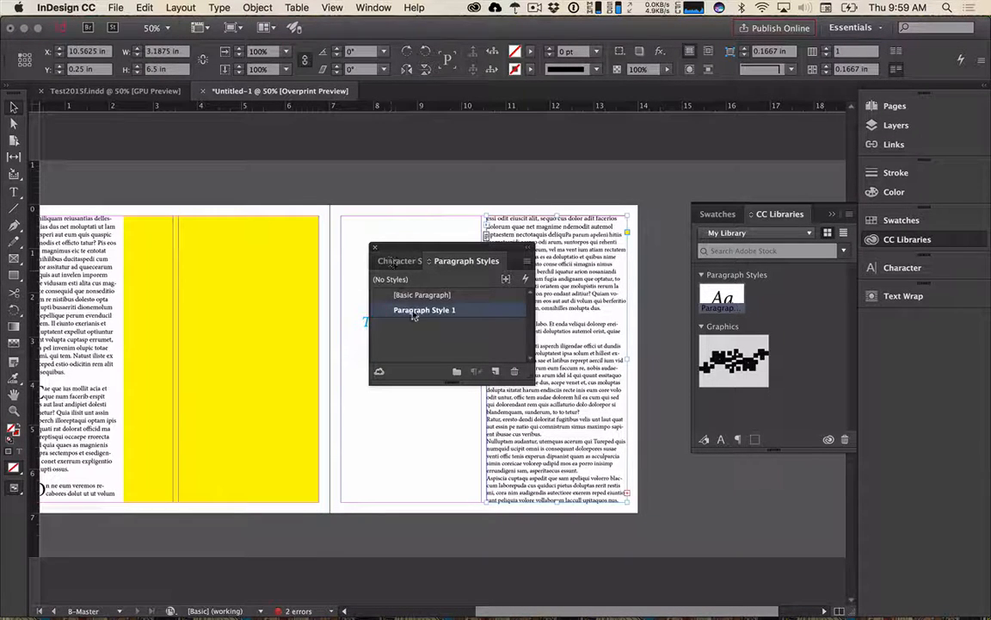
- Reapply Paragraph Style 1 to the selected B-Master text frame beside the blockquote, using the Type tool's paragraph formatting controls
{"action": "left_click", "coordinate": [375, 249]}
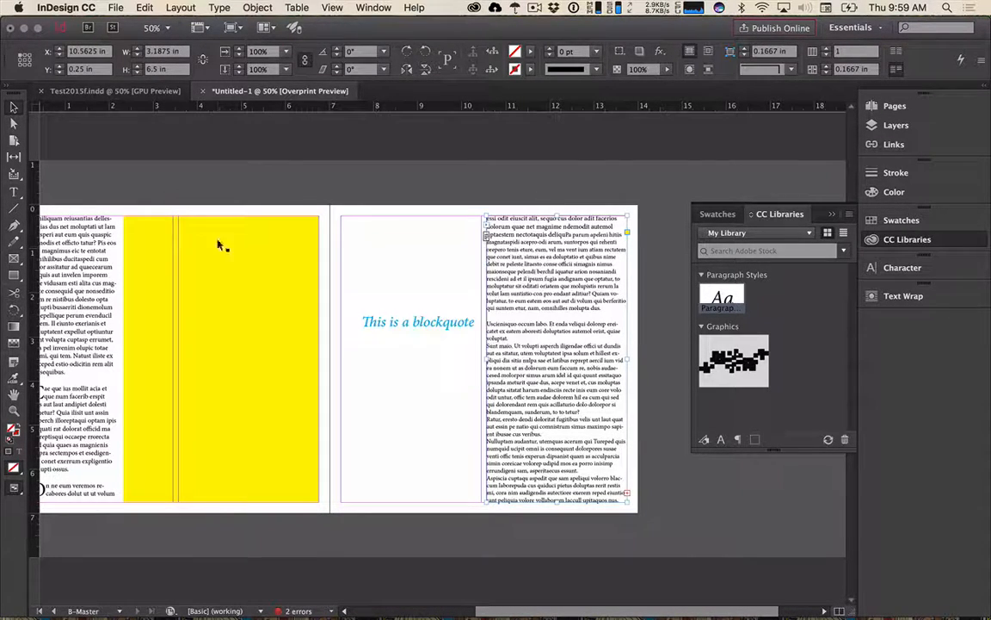
{"action": "key", "text": "t"}
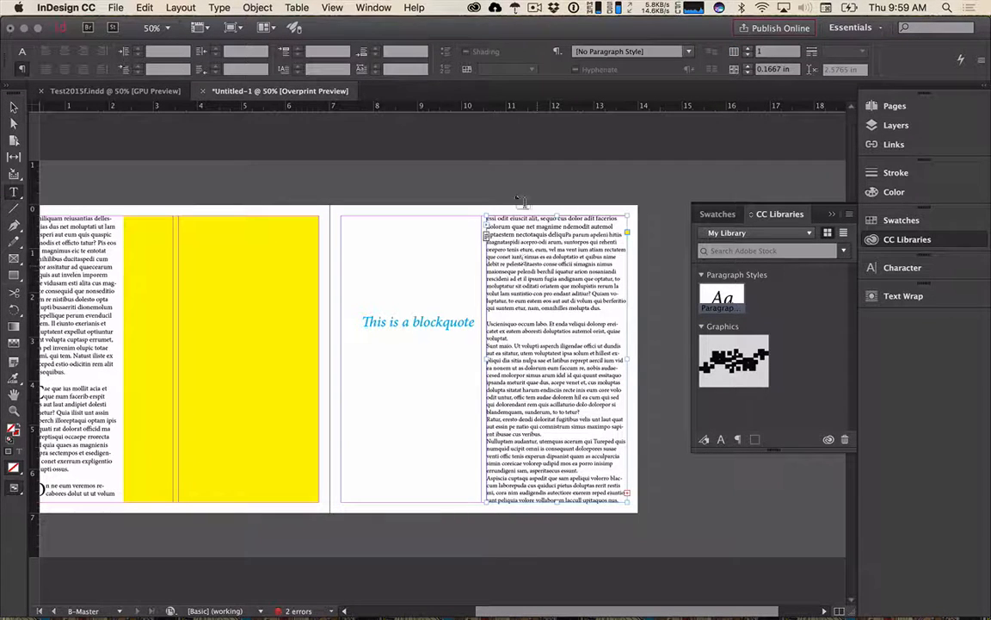
{"action": "left_click", "coordinate": [676, 52]}
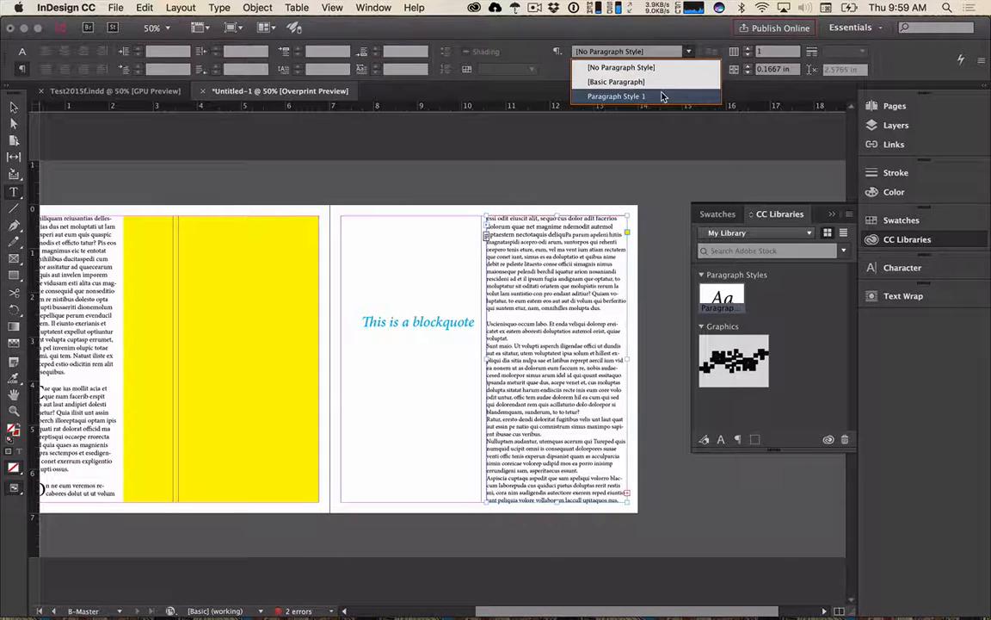
{"action": "left_click", "coordinate": [661, 95]}
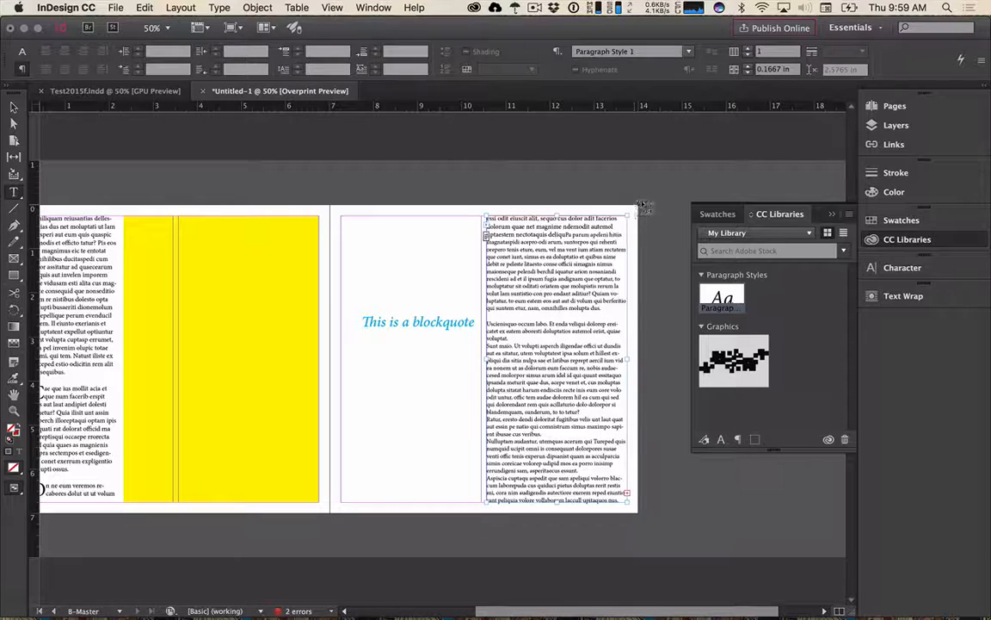
{"action": "left_click", "coordinate": [14, 105]}
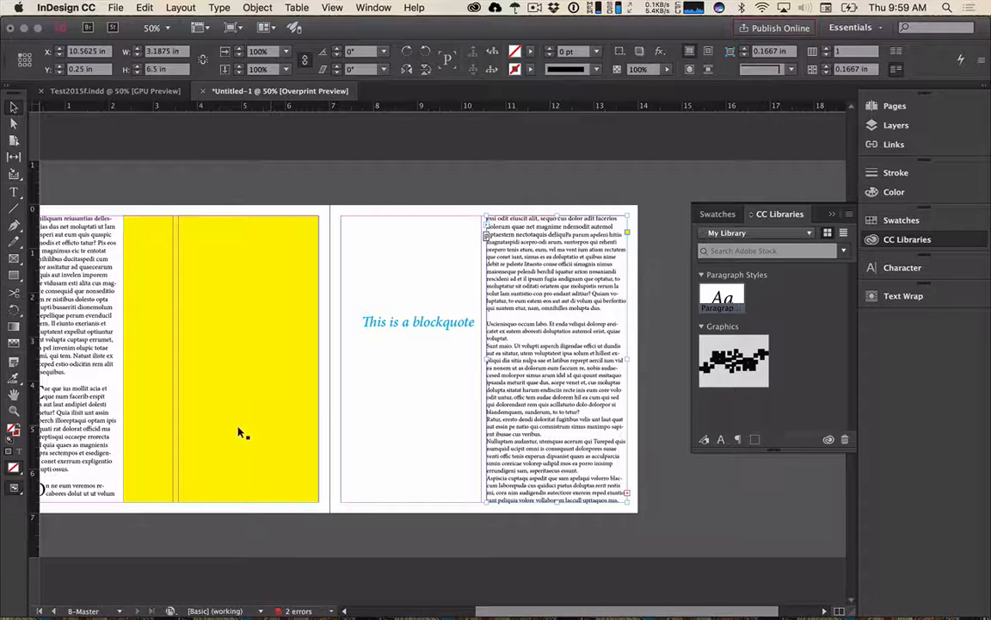
- Go to document spread 6-7 and choose Paragraph Style 1 as the current paragraph style with no text selected
{"action": "left_click_drag", "start_coordinate": [234, 192], "coordinate": [271, 208]}
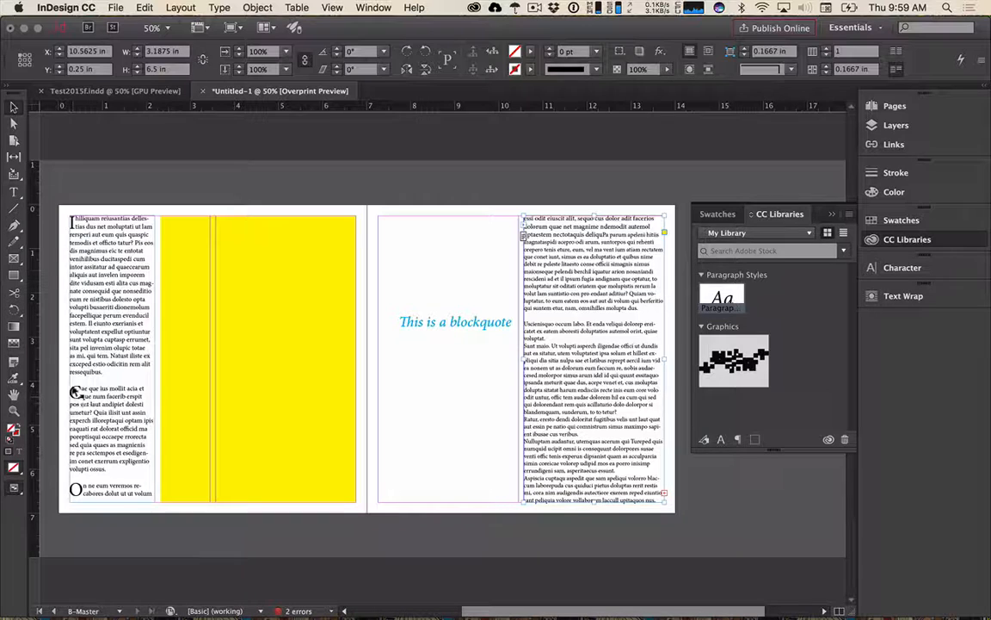
{"action": "left_click", "coordinate": [74, 244]}
{"action": "left_click", "coordinate": [14, 191]}
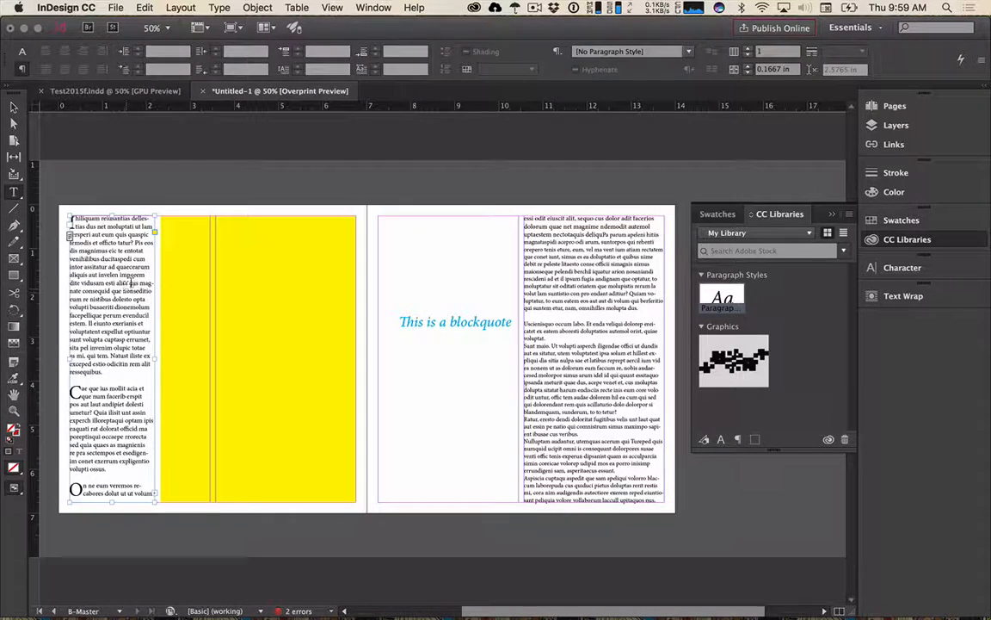
{"action": "left_click", "coordinate": [878, 109]}
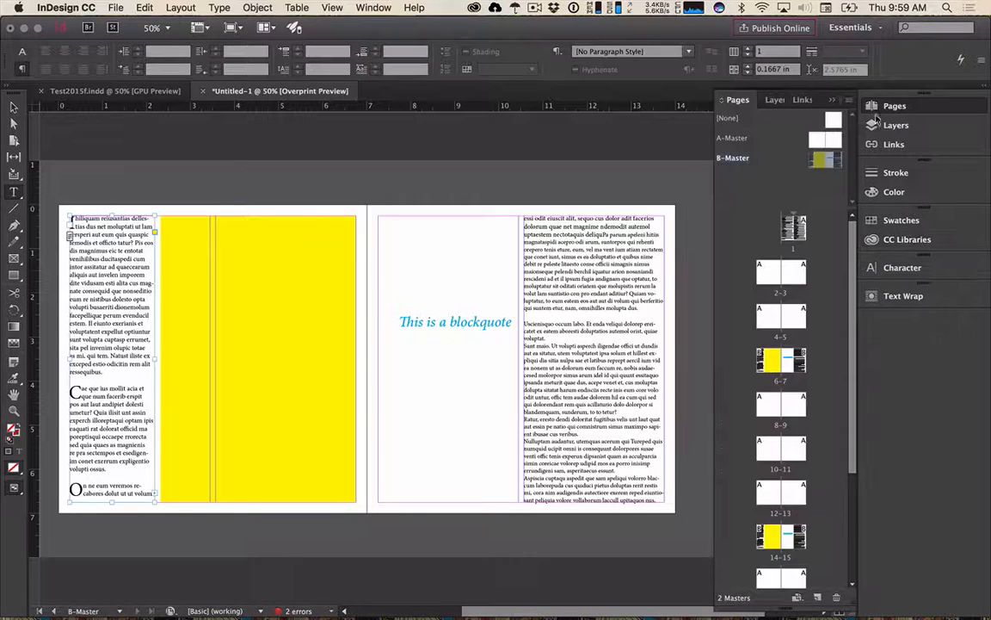
{"action": "left_click", "coordinate": [787, 367]}
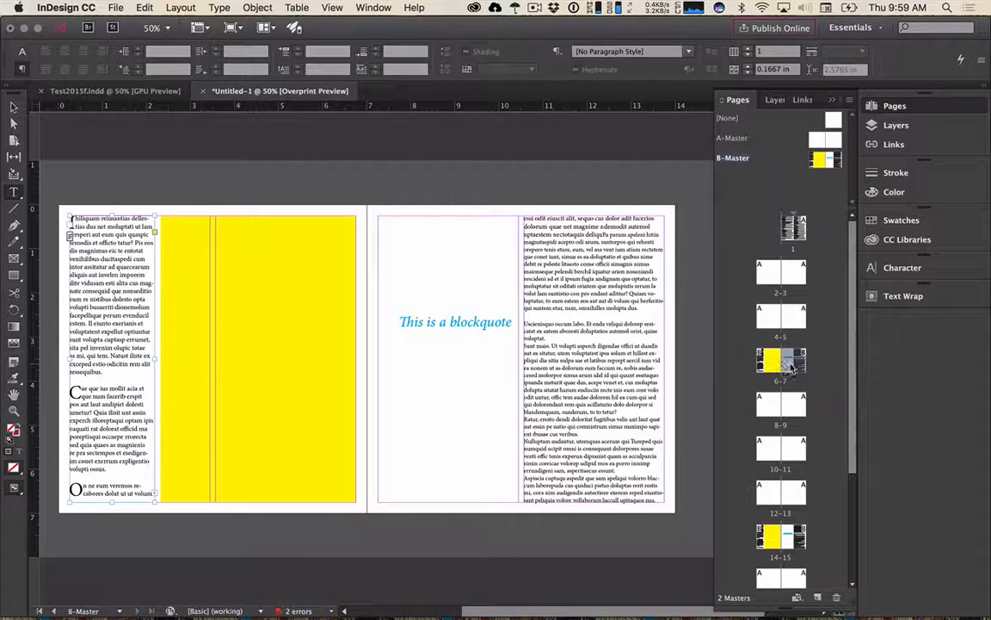
{"action": "double_click", "coordinate": [790, 367]}
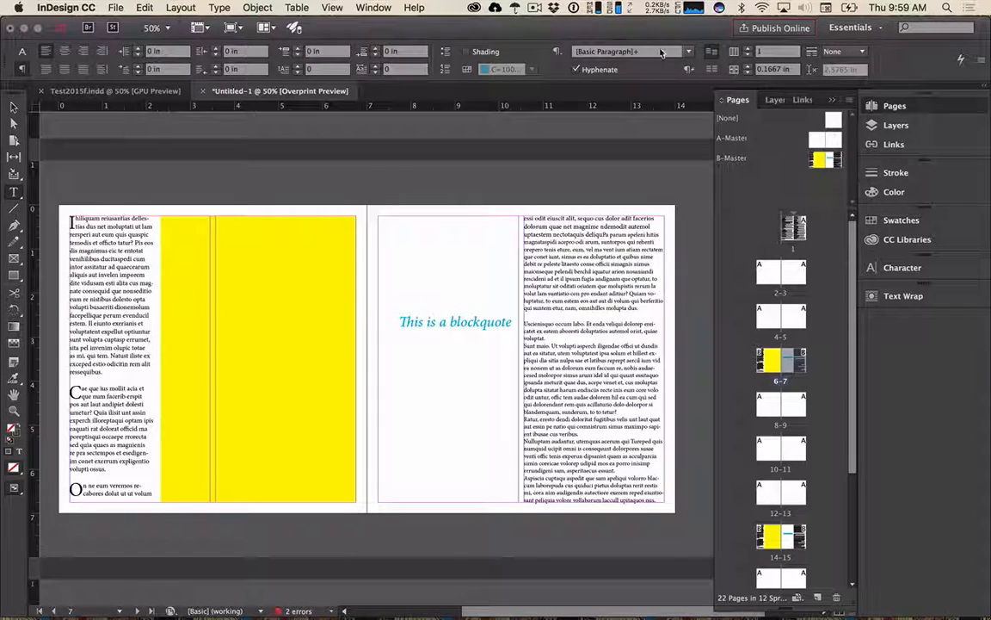
{"action": "left_click", "coordinate": [661, 53]}
{"action": "left_click", "coordinate": [611, 94]}
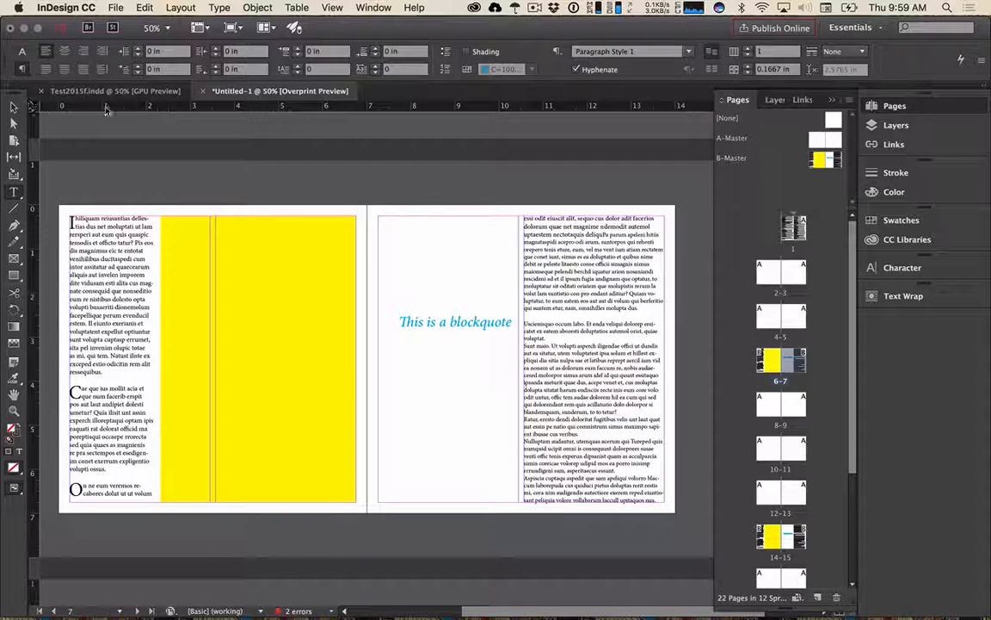
{"action": "key", "text": "v"}
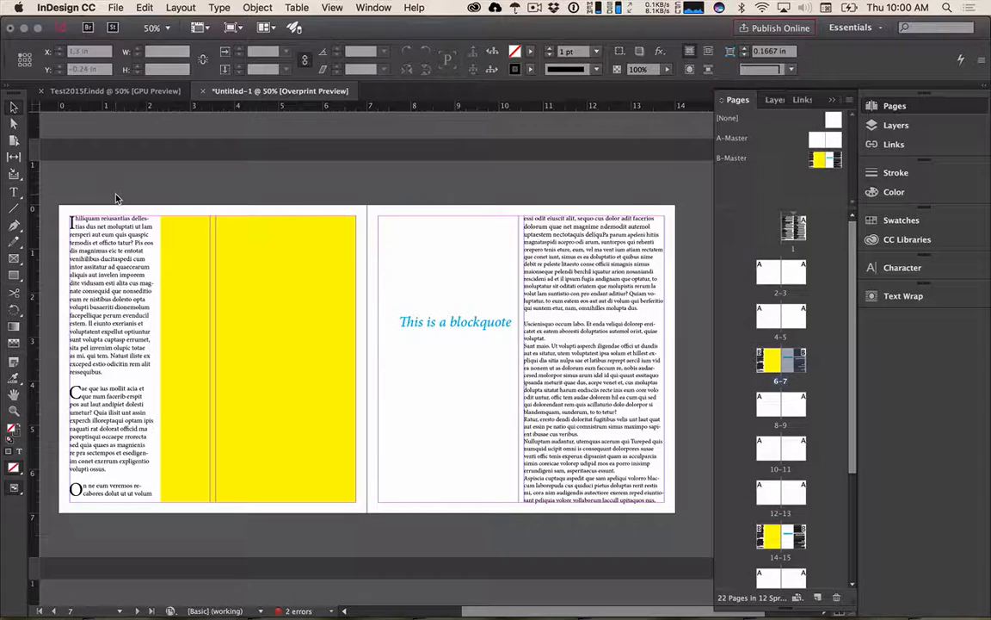
- Draw a text frame about 4.2 × 3.9 in on the blank page 5 and enter an ampersand in it
{"action": "scroll", "coordinate": [117, 198], "scroll_direction": "up", "scroll_amount": 2}
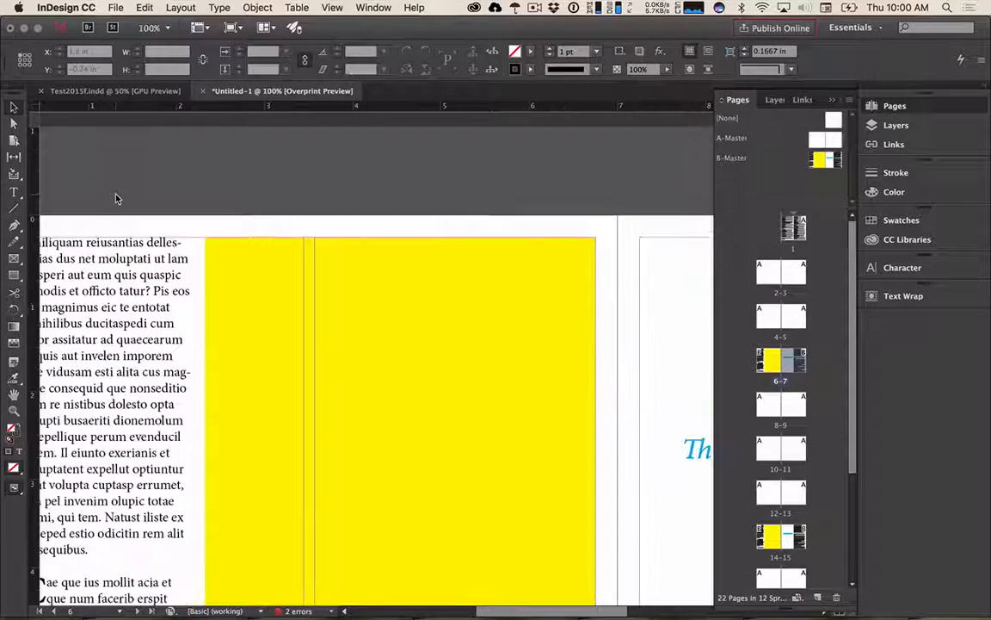
{"action": "scroll", "coordinate": [116, 198], "scroll_direction": "down", "scroll_amount": 2}
{"action": "scroll", "coordinate": [117, 198], "scroll_direction": "down", "scroll_amount": 1}
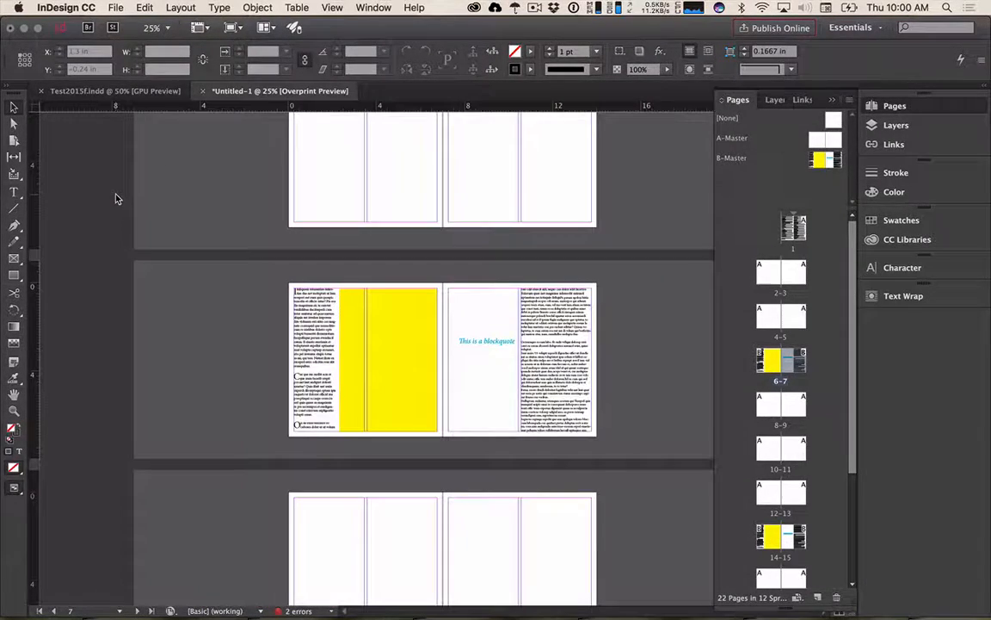
{"action": "scroll", "coordinate": [531, 277], "scroll_direction": "up", "scroll_amount": 3}
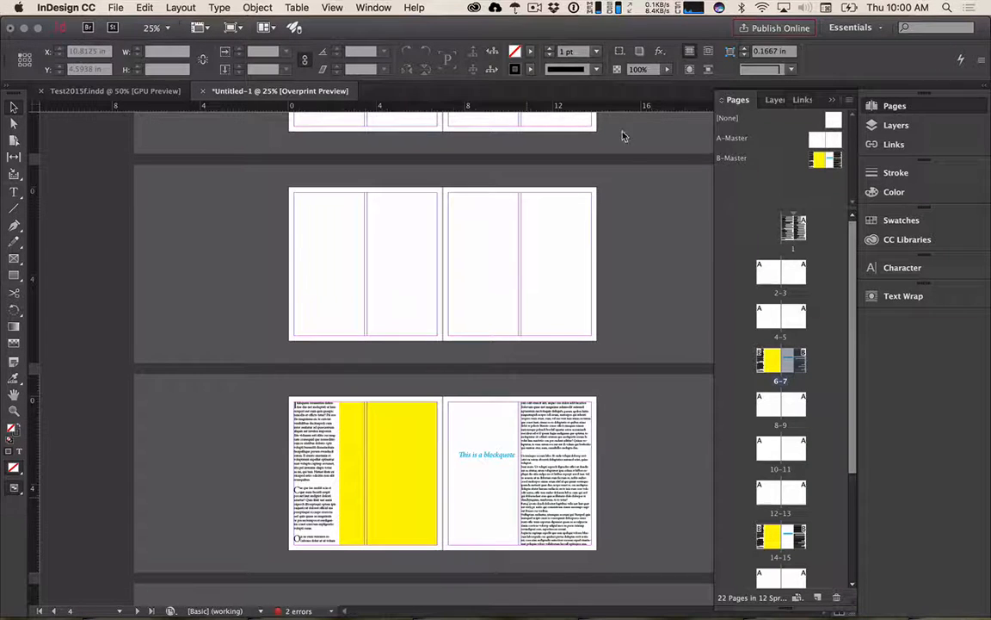
{"action": "left_click", "coordinate": [832, 102]}
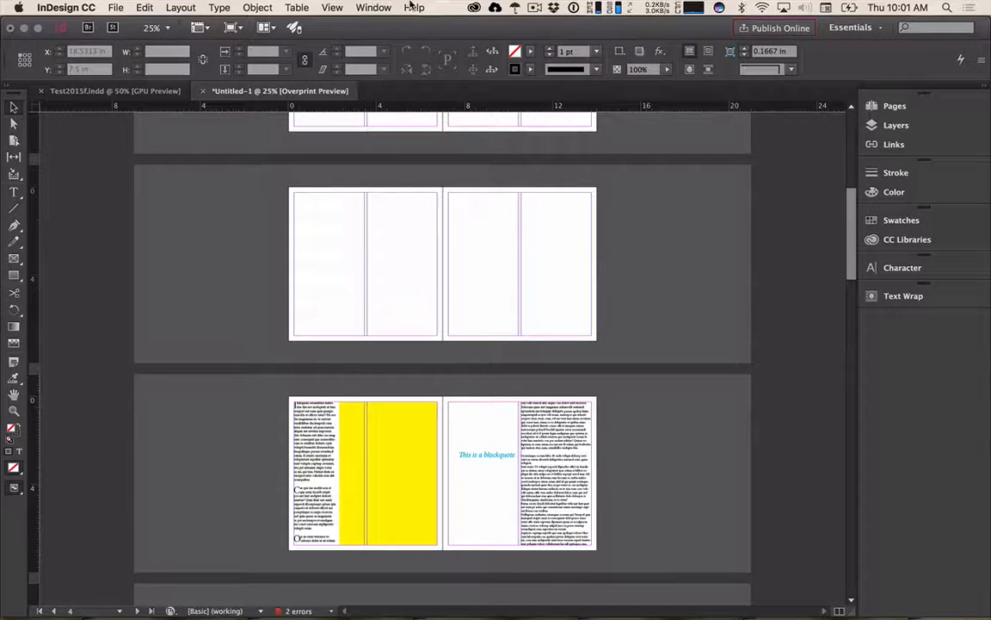
{"action": "key", "text": "t"}
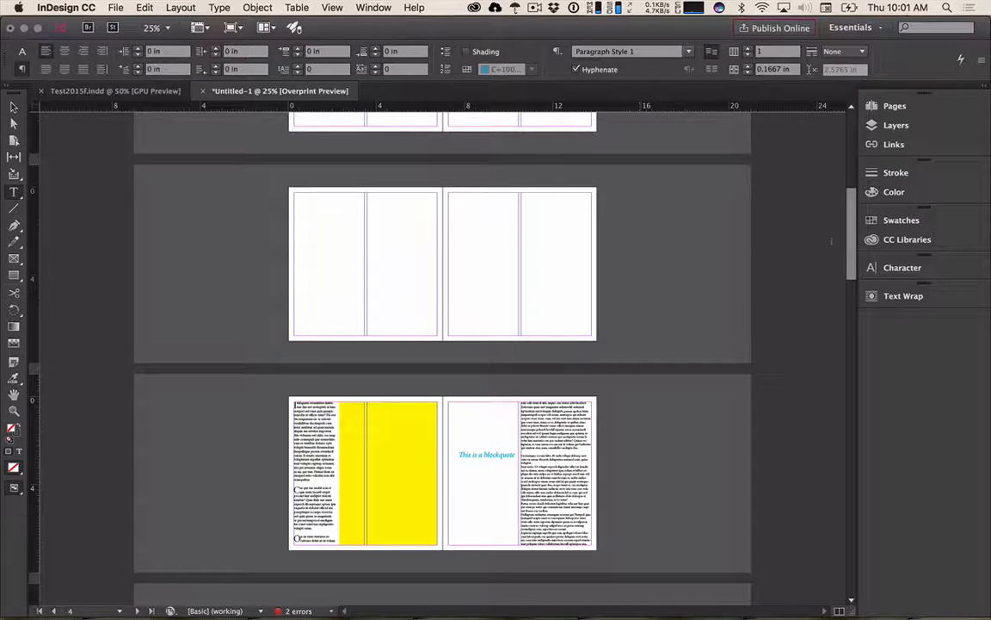
{"action": "key", "text": "v"}
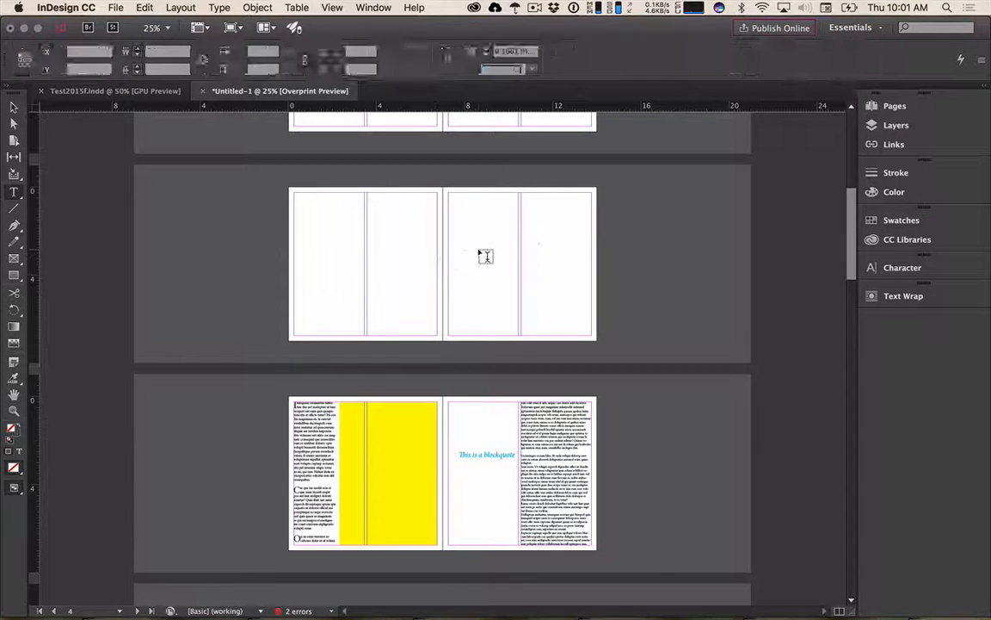
{"action": "left_click_drag", "start_coordinate": [475, 239], "coordinate": [568, 319]}
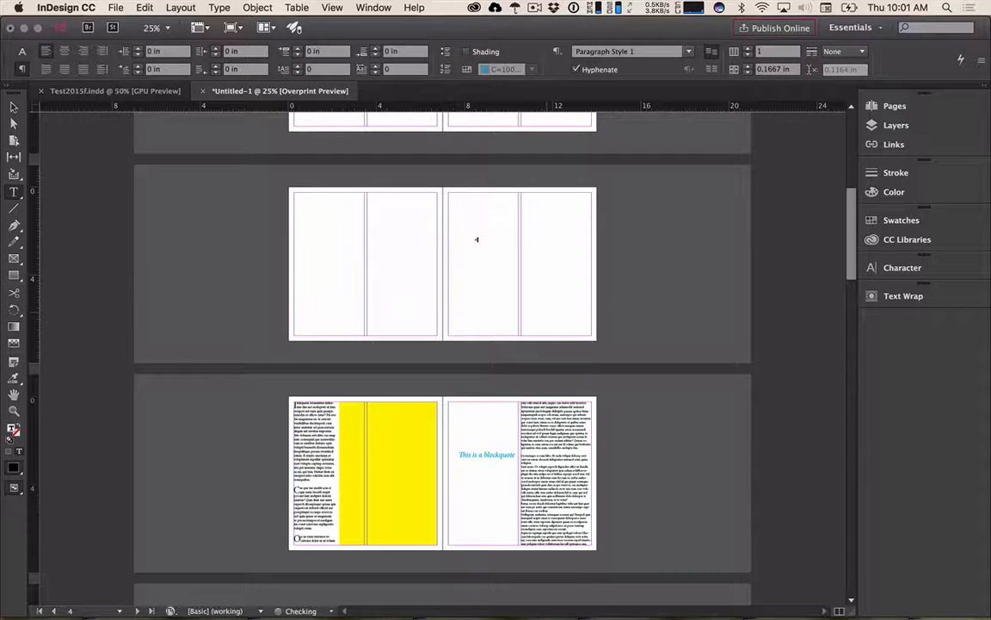
{"action": "key", "text": "Escape"}
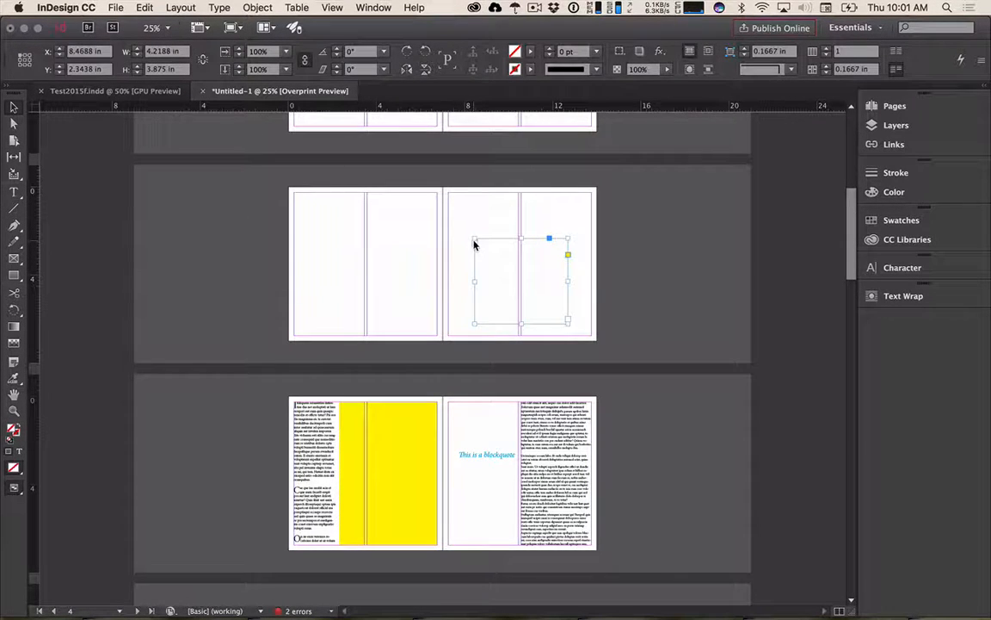
- Set the ampersand's font size to 72 pt and raise it in single-point increments to 79 pt
{"action": "left_click", "coordinate": [893, 269]}
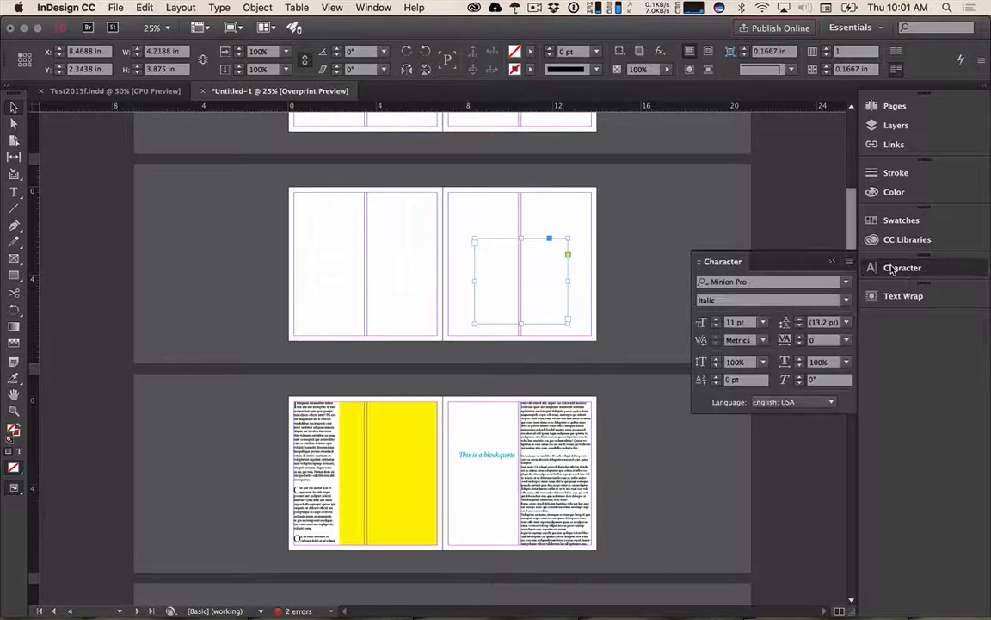
{"action": "left_click", "coordinate": [763, 322]}
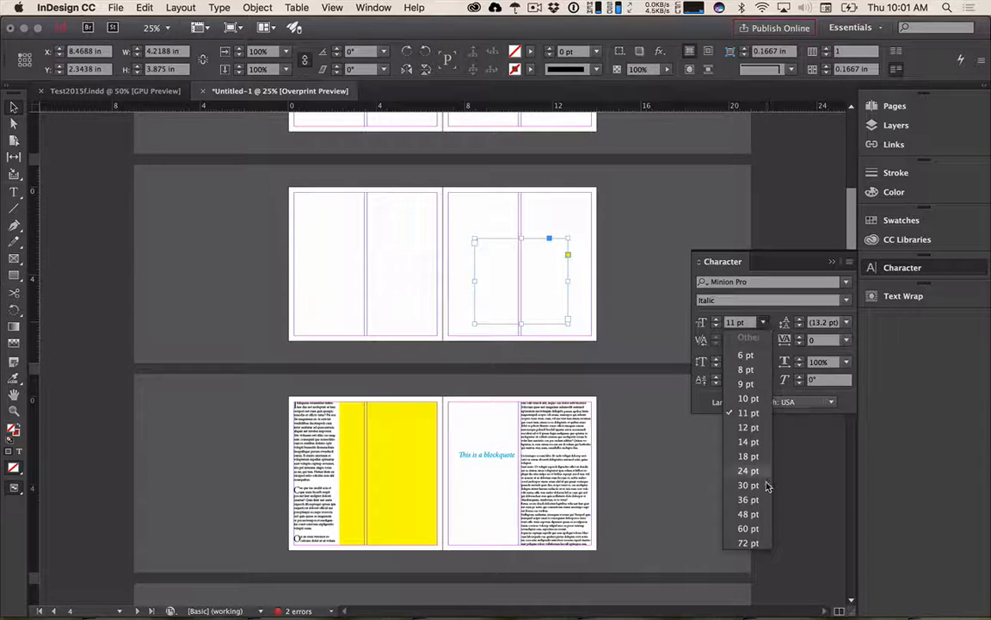
{"action": "left_click", "coordinate": [746, 543]}
{"action": "left_click", "coordinate": [717, 319]}
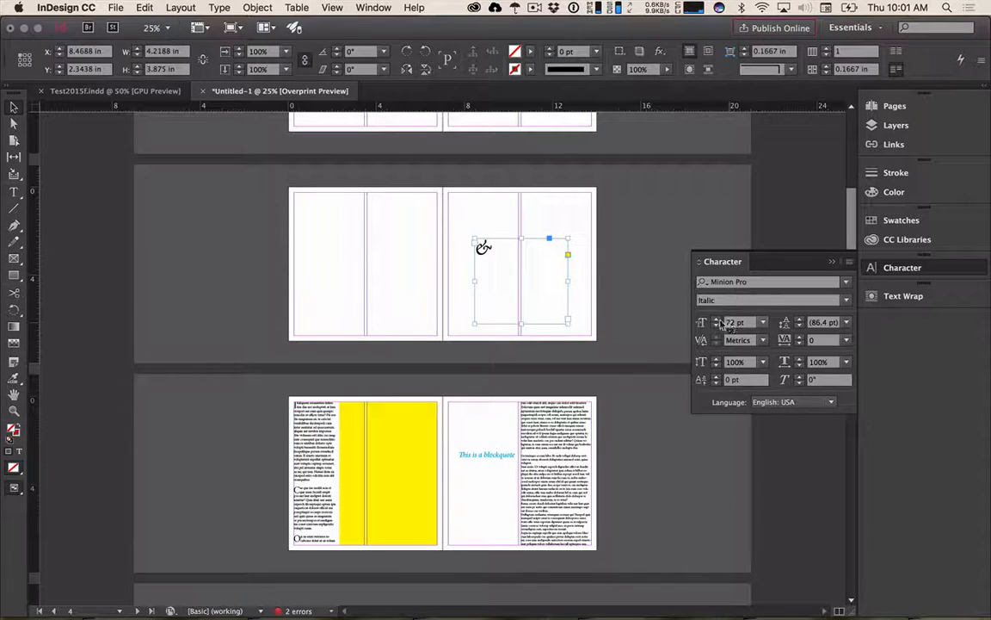
{"action": "left_click", "coordinate": [718, 320]}
{"action": "left_click", "coordinate": [718, 319]}
{"action": "left_click", "coordinate": [717, 319]}
{"action": "left_click", "coordinate": [718, 319]}
{"action": "left_click", "coordinate": [718, 319]}
{"action": "left_click", "coordinate": [718, 319]}
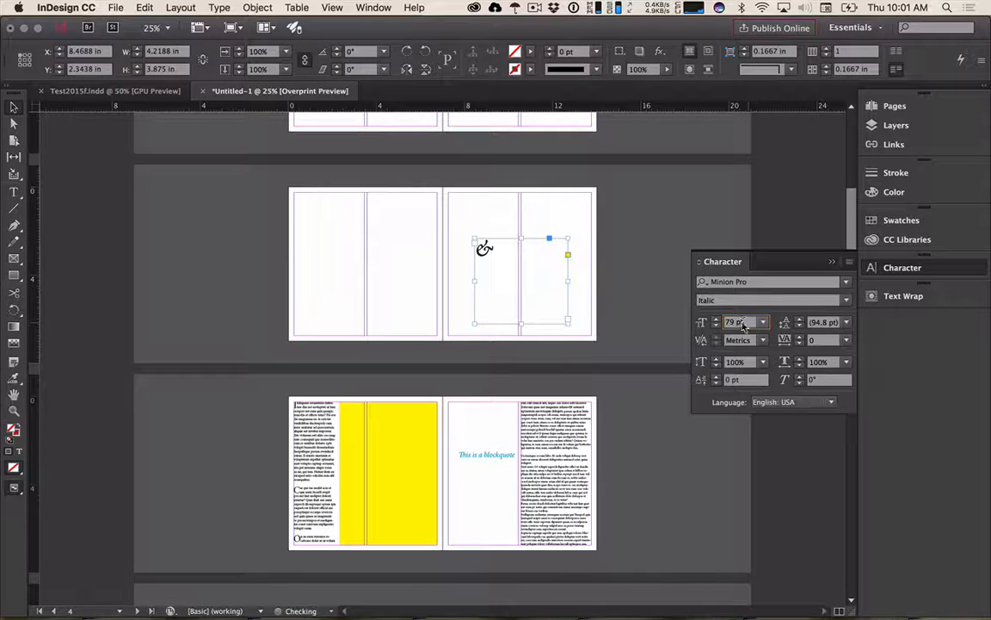
- Set the ampersand's font size to 400 pt and enlarge its text frame to about 10.4 × 9.4 in
{"action": "left_click", "coordinate": [706, 321]}
{"action": "type", "text": "400"}
{"action": "key", "text": "Return"}
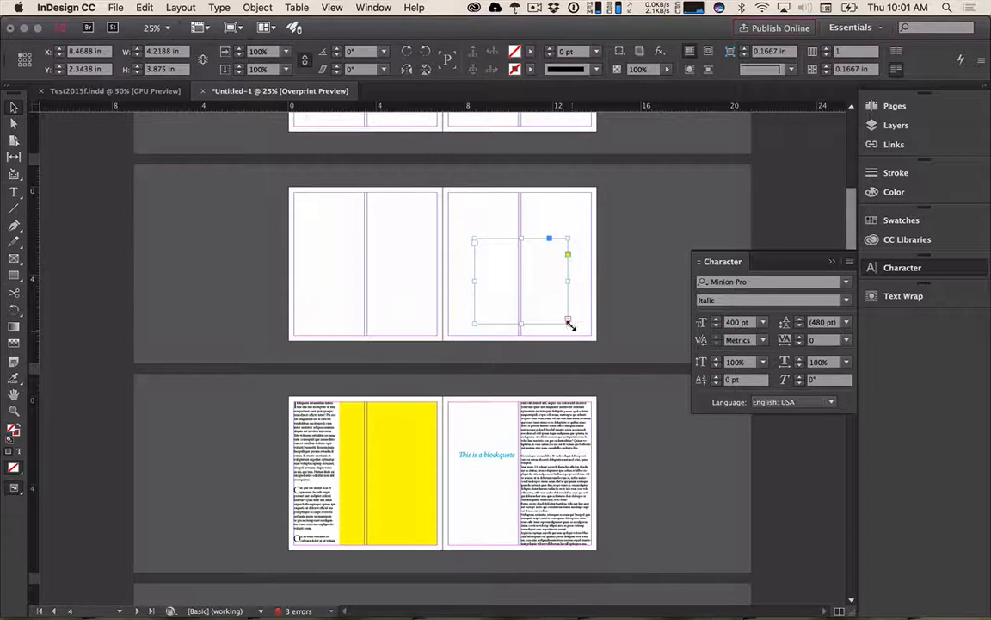
{"action": "left_click_drag", "start_coordinate": [568, 320], "coordinate": [705, 442]}
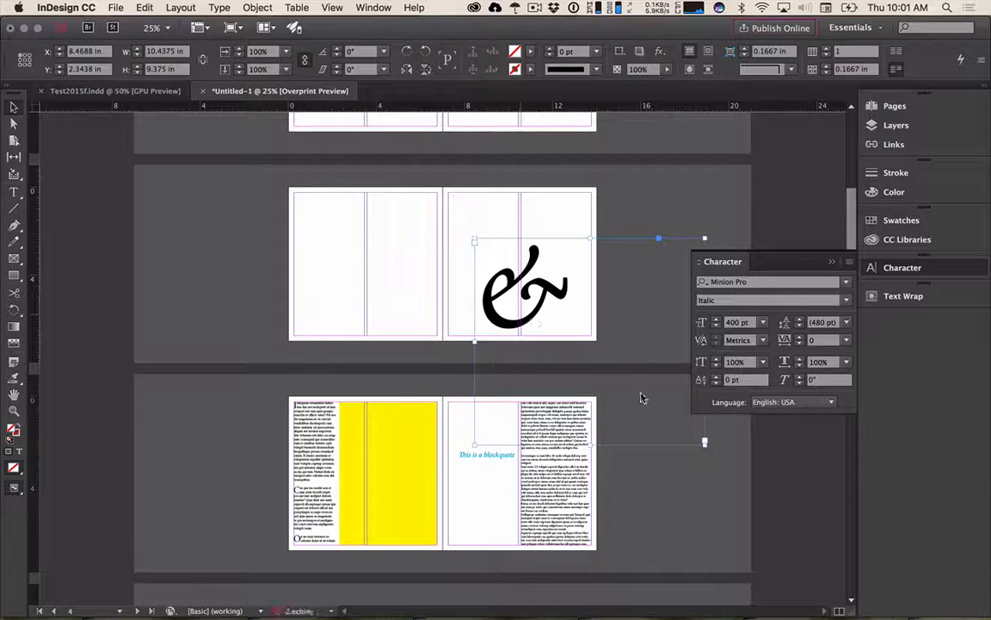
- Delete the ampersand from its text frame and undo the deletion
{"action": "double_click", "coordinate": [567, 340]}
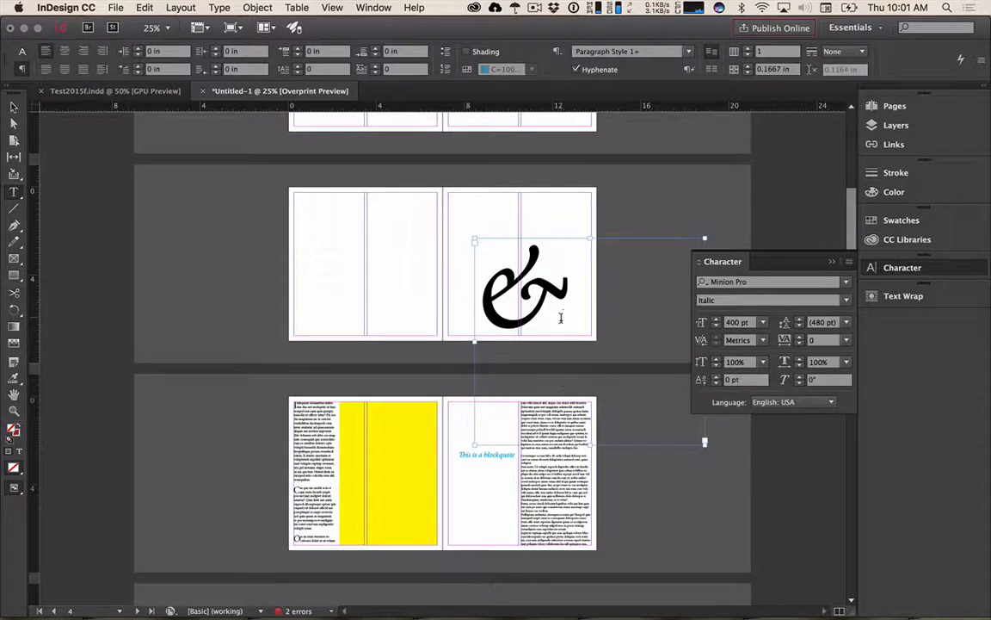
{"action": "left_click", "coordinate": [566, 317]}
{"action": "key", "text": "BackSpace"}
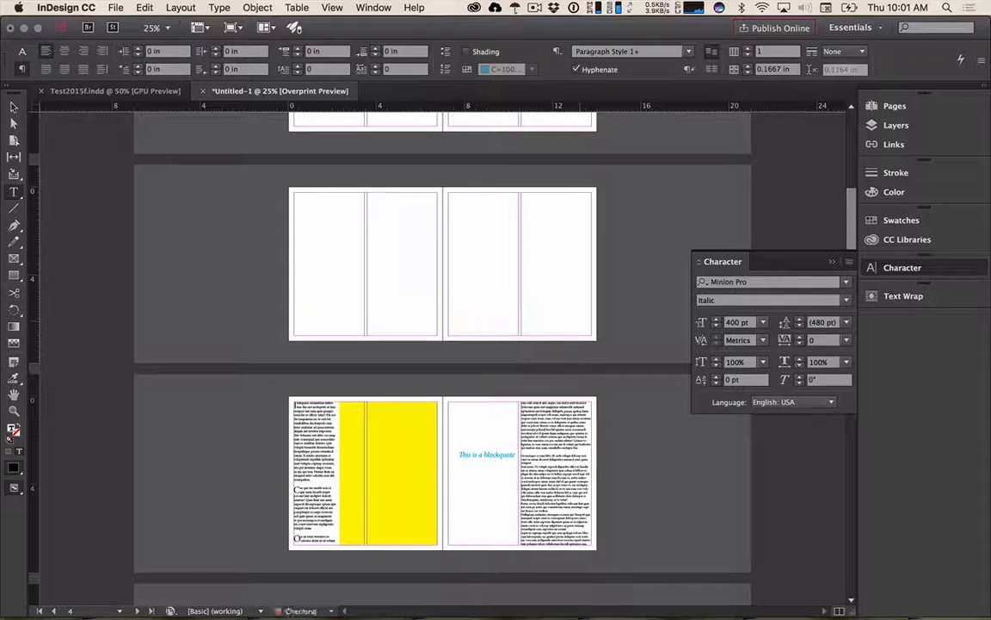
{"action": "key", "text": "super+z"}
{"action": "left_click", "coordinate": [13, 105]}
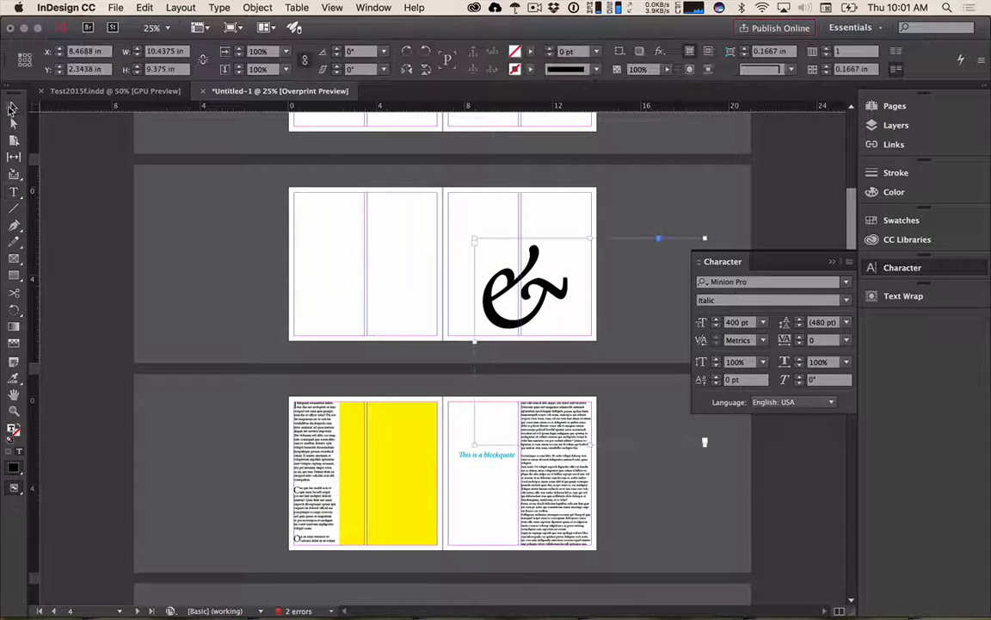
- Fit the ampersand's oversized text frame to its content
{"action": "right_click", "coordinate": [515, 293]}
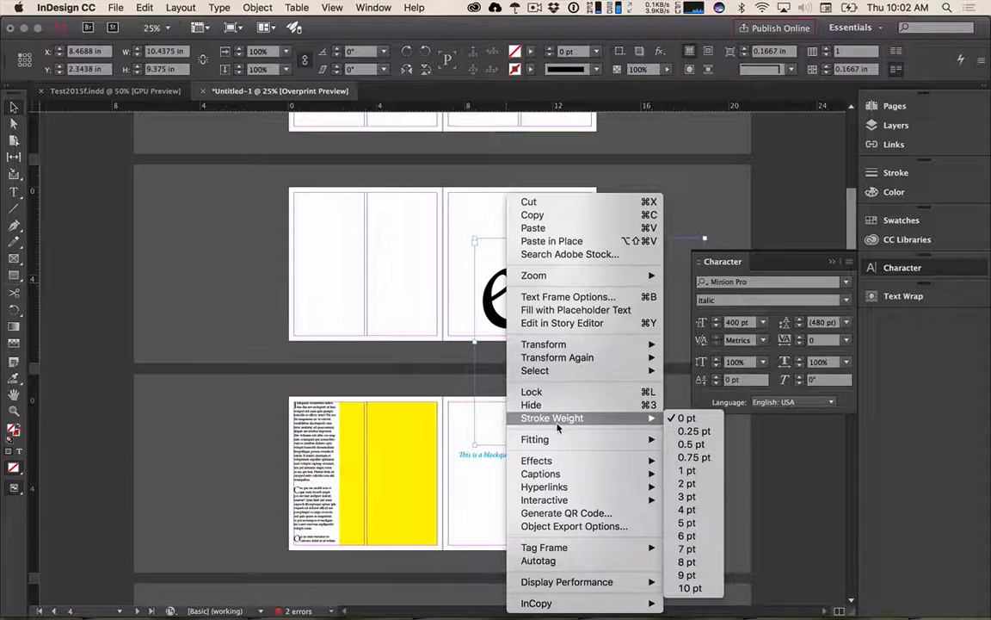
{"action": "mouse_move", "coordinate": [560, 465]}
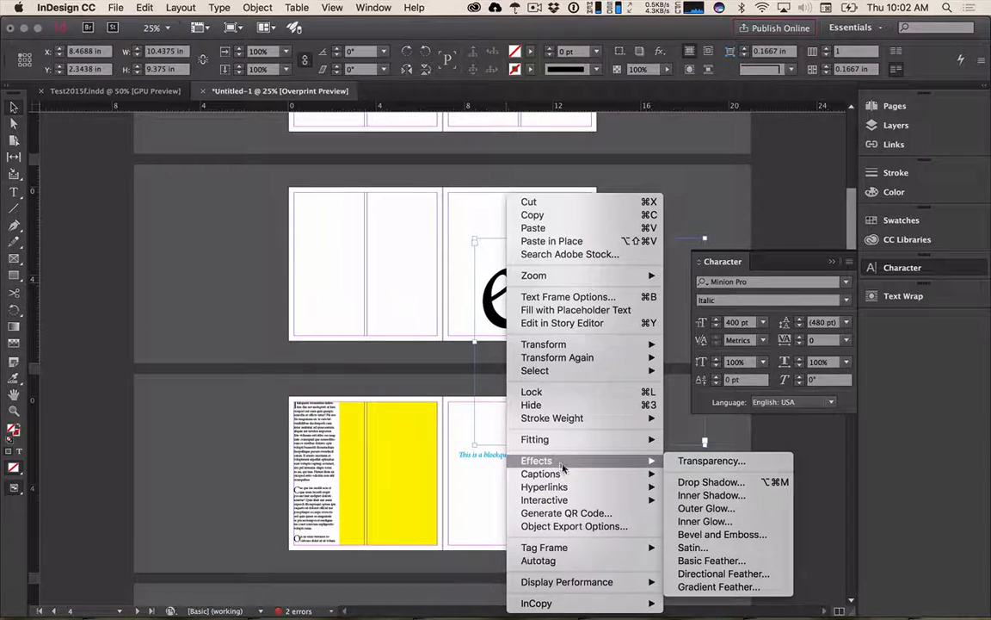
{"action": "left_click", "coordinate": [540, 297]}
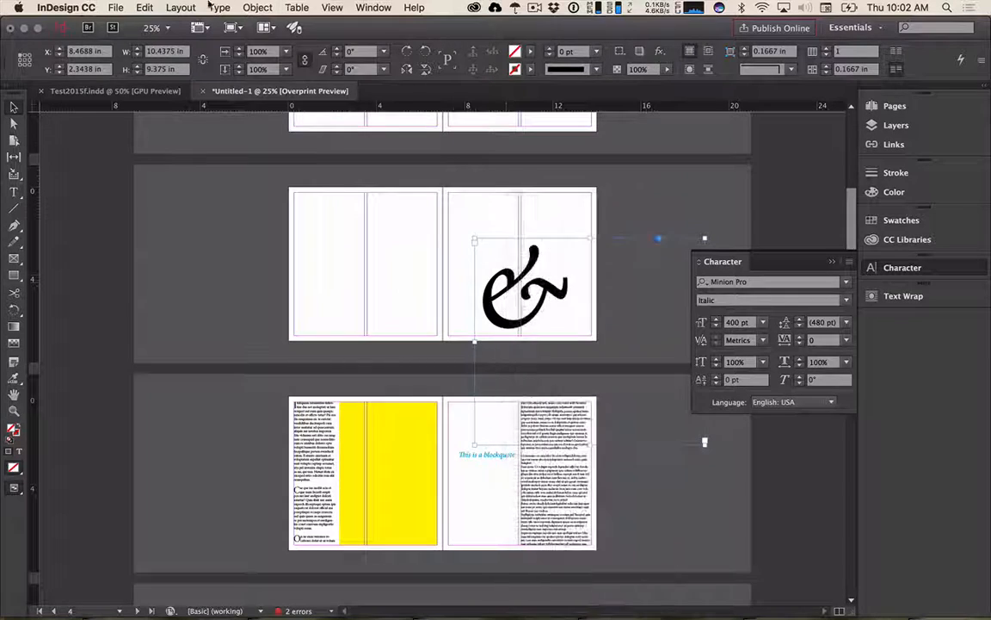
{"action": "left_click", "coordinate": [257, 7]}
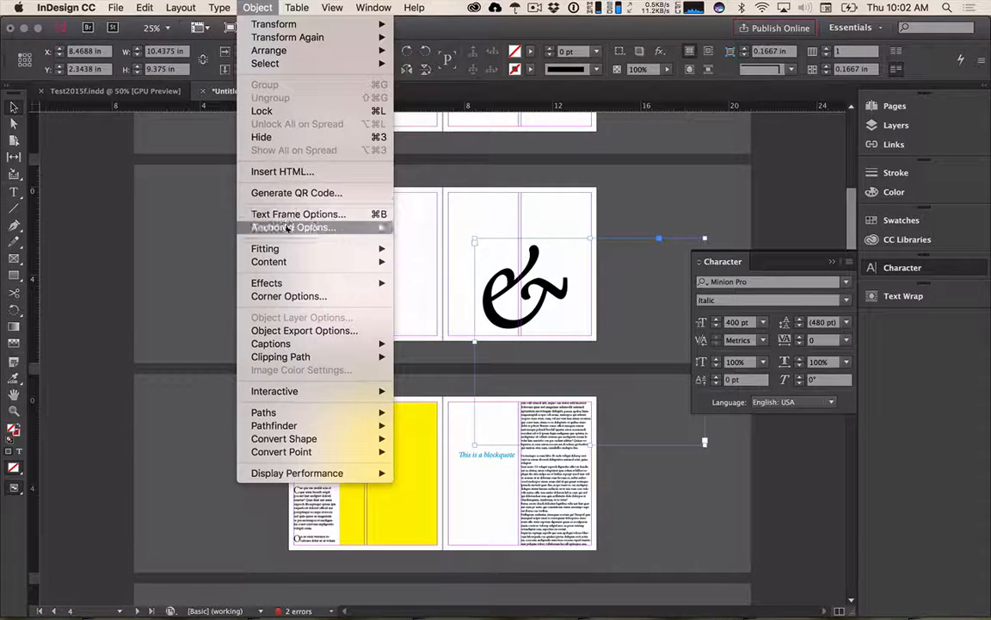
{"action": "mouse_move", "coordinate": [291, 249]}
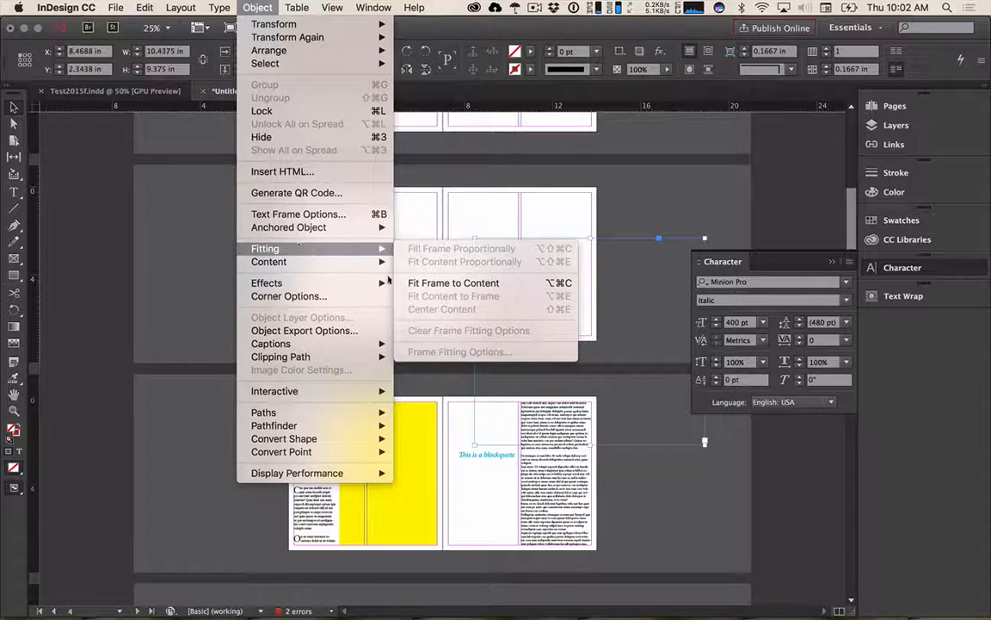
{"action": "left_click", "coordinate": [420, 283]}
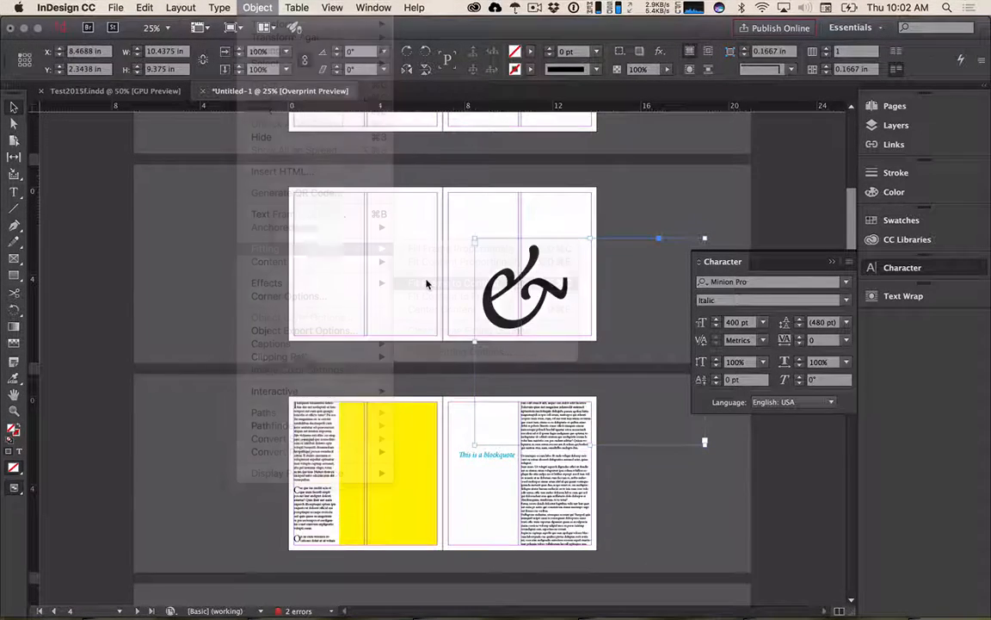
- Find the Create Outlines command by searching for "outline" and convert the ampersand's text to outlines
{"action": "left_click", "coordinate": [257, 8]}
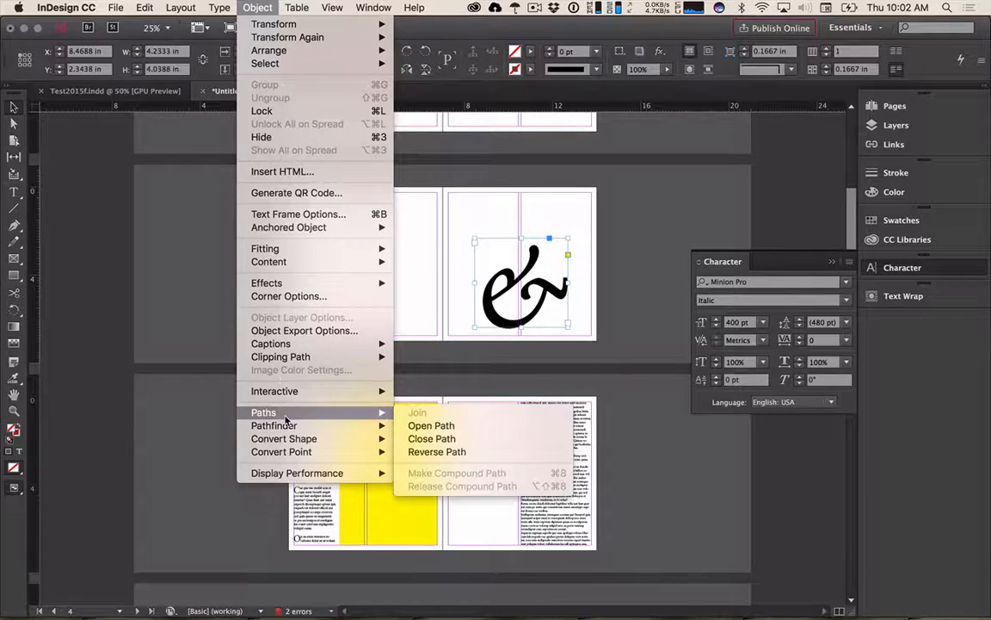
{"action": "mouse_move", "coordinate": [330, 428]}
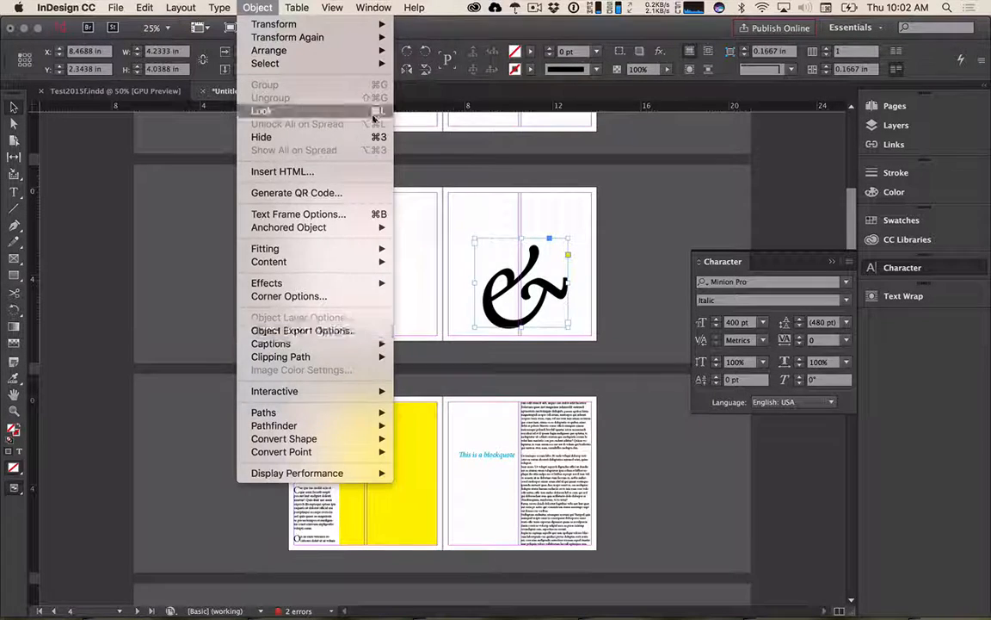
{"action": "mouse_move", "coordinate": [290, 8]}
{"action": "mouse_move", "coordinate": [390, 7]}
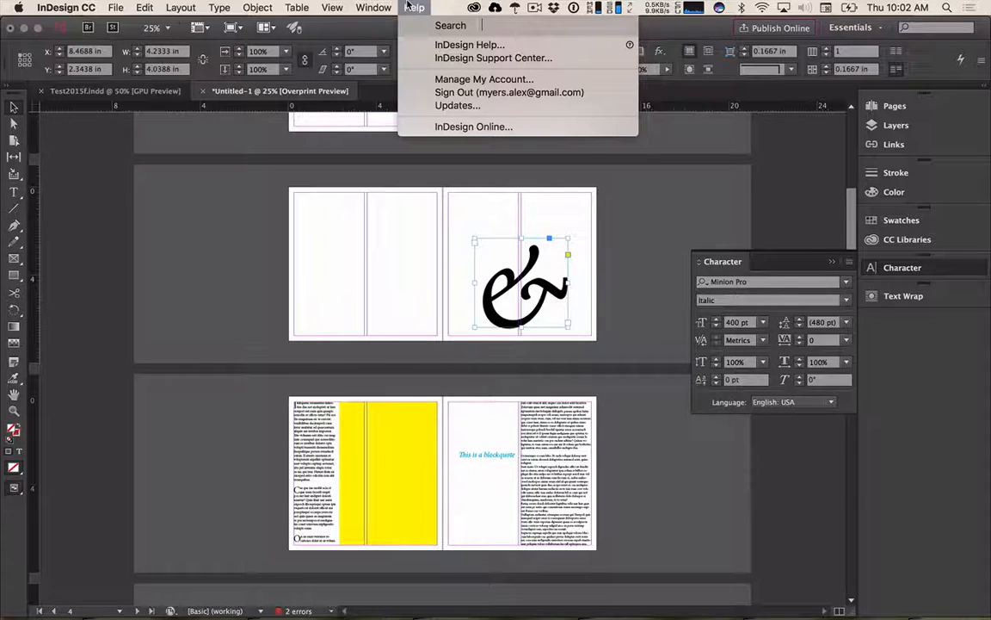
{"action": "type", "text": "outline"}
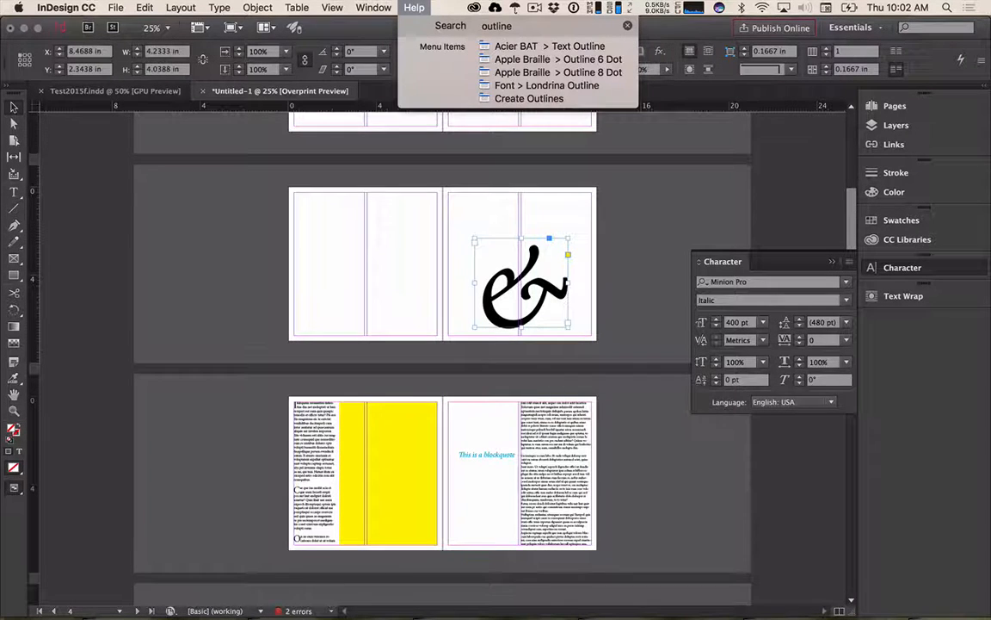
{"action": "mouse_move", "coordinate": [513, 101]}
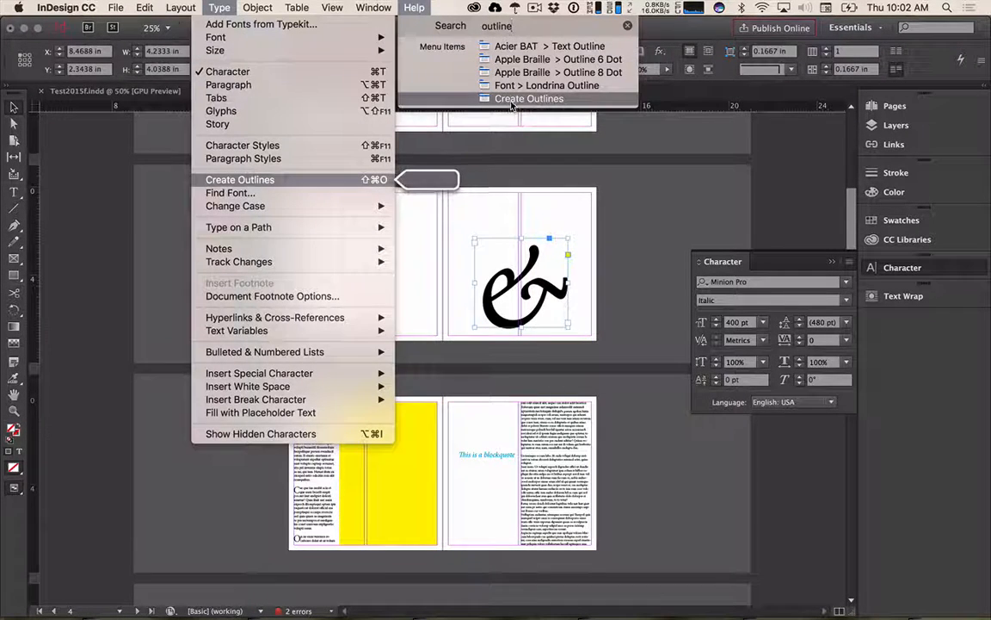
{"action": "left_click", "coordinate": [512, 102]}
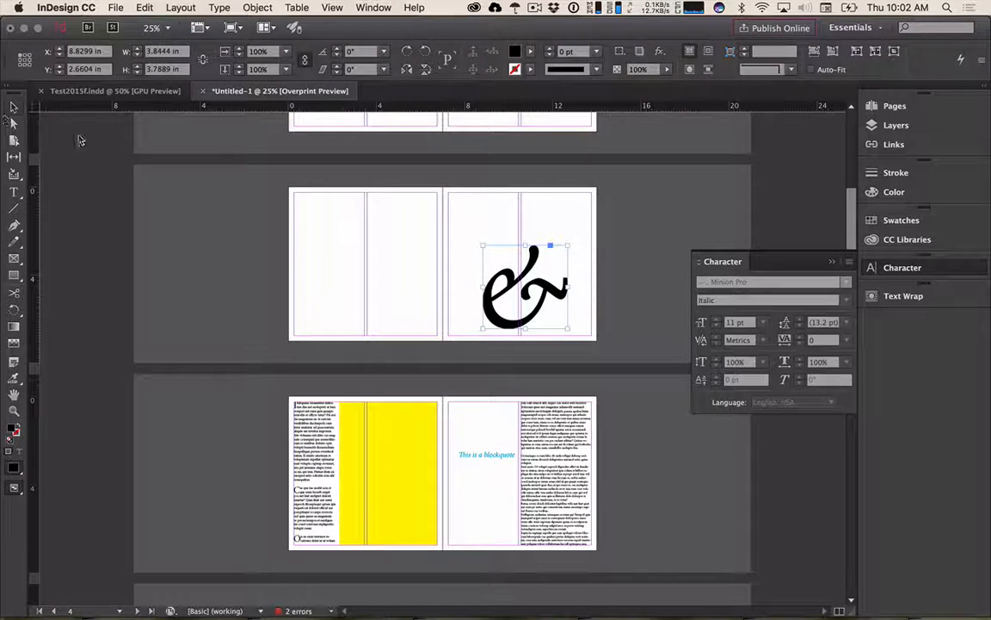
- Scale the outlined ampersand proportionally to about 6.4 × 6.3 in and align it with page 5's top margin
{"action": "key", "text": "super+equal"}
{"action": "key", "text": "super+equal"}
{"action": "key", "text": "super+equal"}
{"action": "left_click_drag", "start_coordinate": [613, 319], "coordinate": [123, 346]}
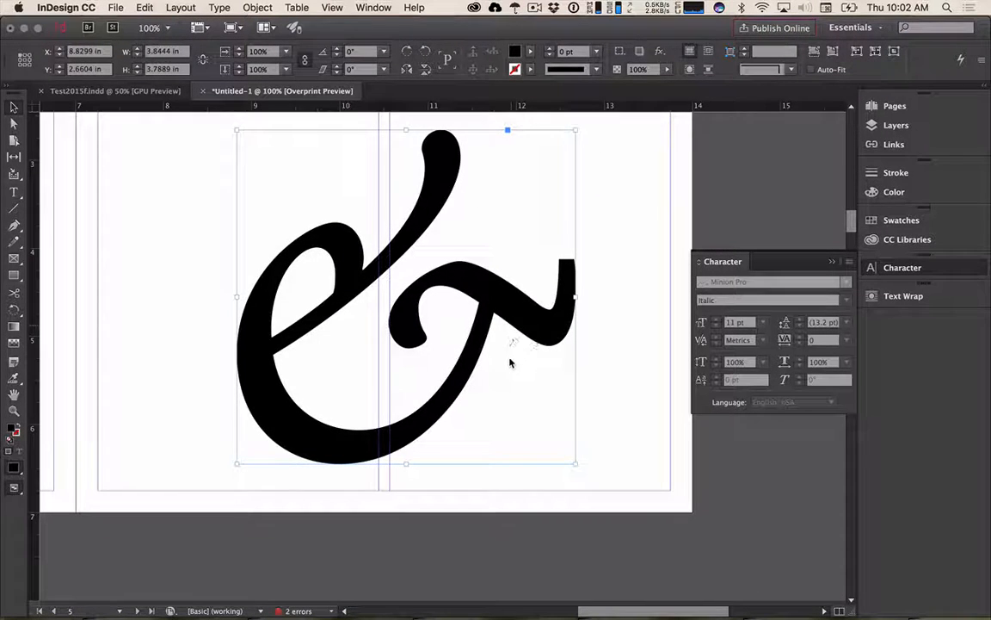
{"action": "key", "text": "super+minus"}
{"action": "key", "text": "super+minus"}
{"action": "key", "text": "super+minus"}
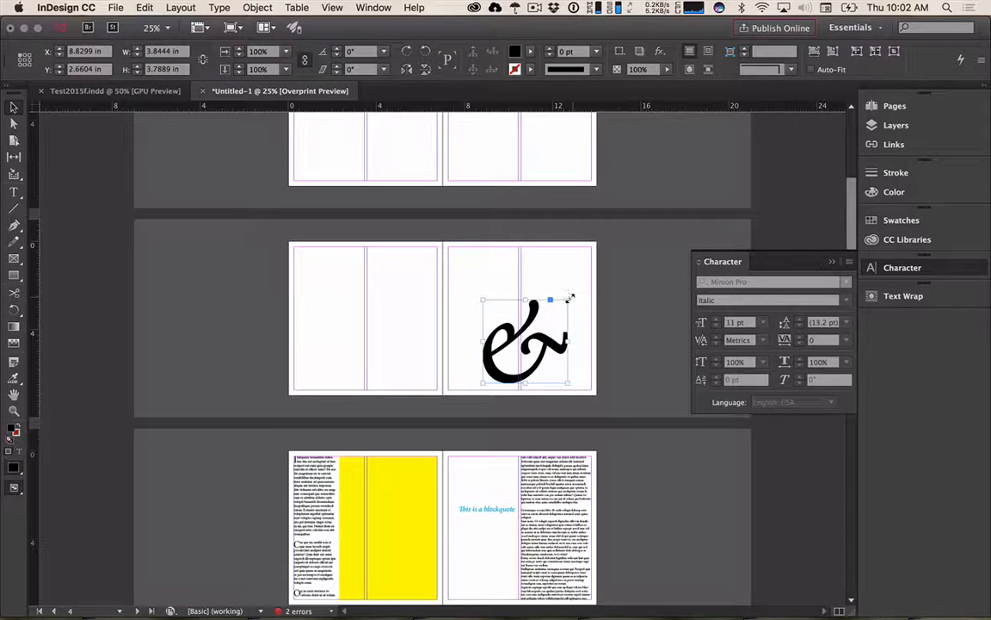
{"action": "left_click_drag", "start_coordinate": [570, 297], "coordinate": [595, 272]}
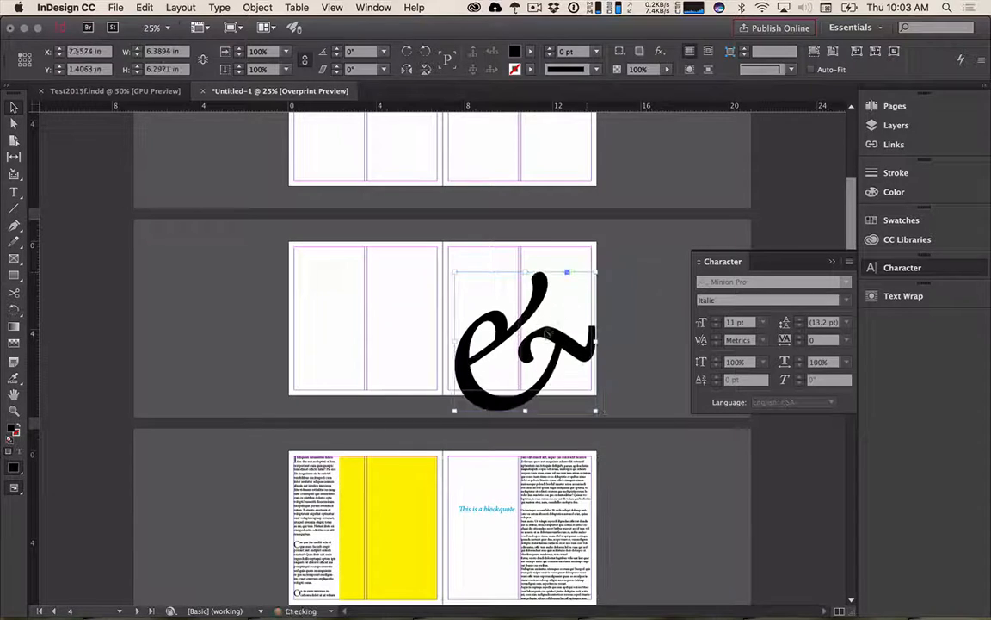
{"action": "left_click_drag", "start_coordinate": [547, 332], "coordinate": [552, 313]}
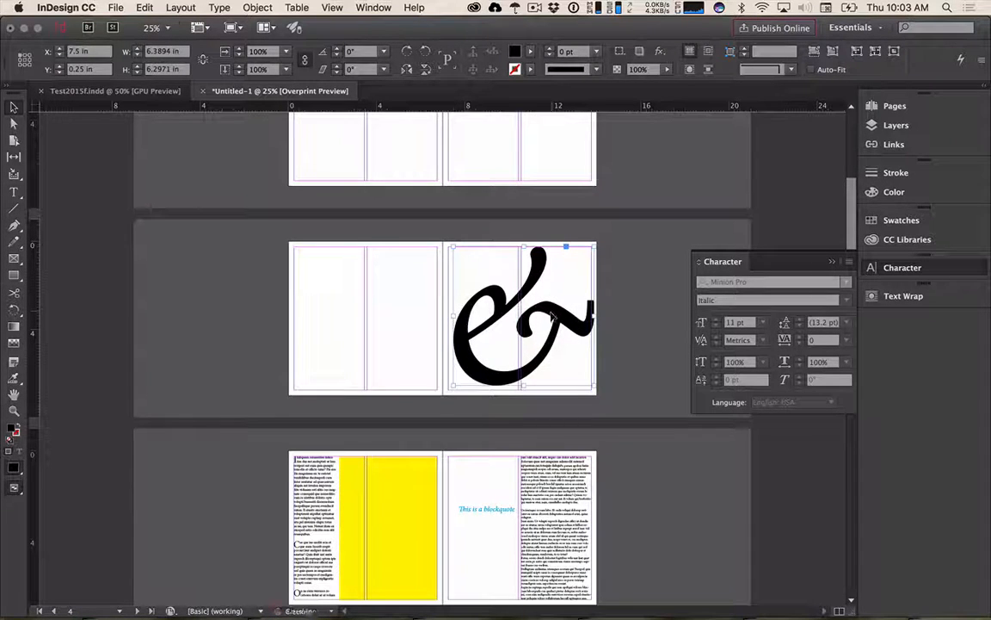
- Move the ampersand onto page 7, over the blockquote and body text, at about X 7.46 in, Y 0.35 in
{"action": "scroll", "coordinate": [602, 388], "scroll_direction": "down", "scroll_amount": 3}
{"action": "left_click", "coordinate": [495, 448]}
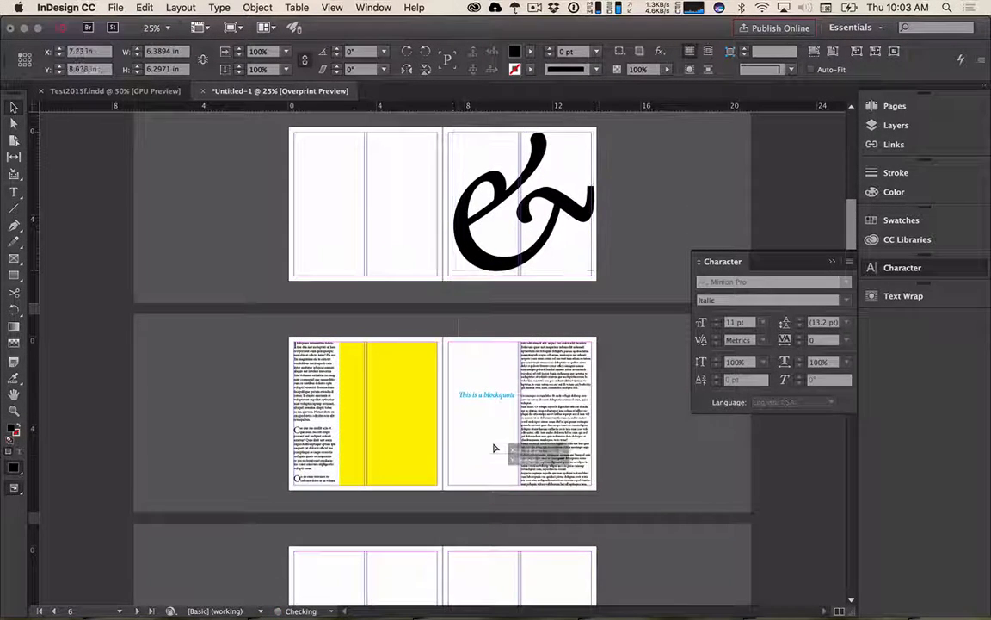
{"action": "left_click_drag", "start_coordinate": [495, 447], "coordinate": [490, 453]}
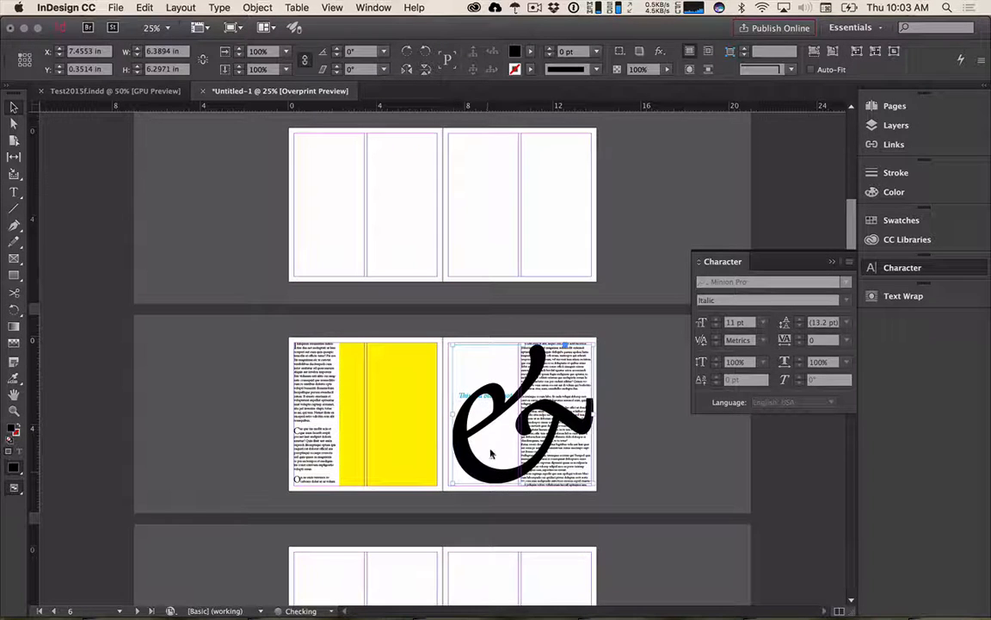
{"action": "right_click", "coordinate": [469, 448]}
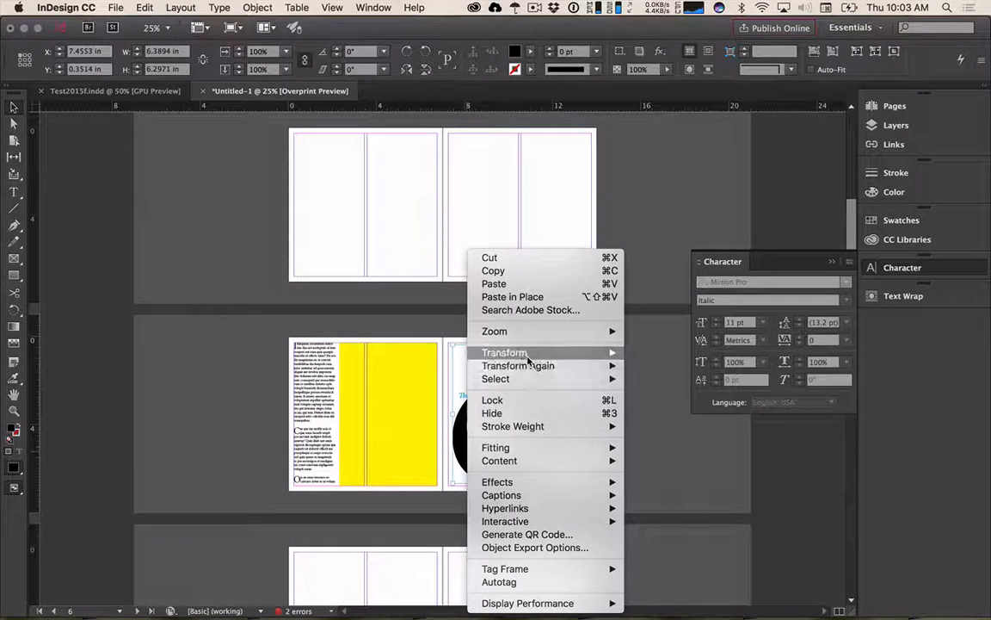
{"action": "mouse_move", "coordinate": [528, 359]}
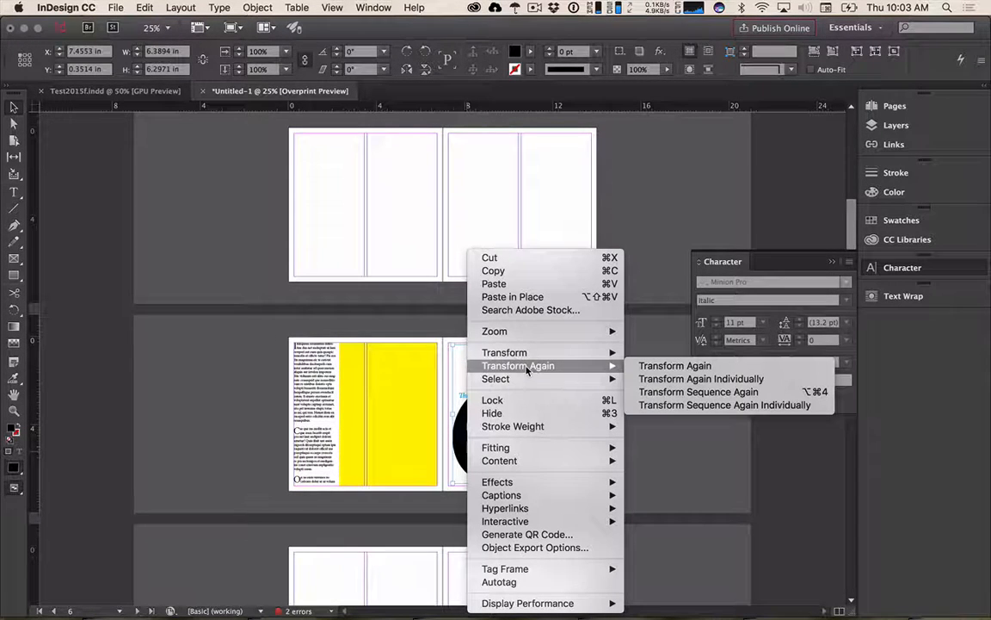
{"action": "mouse_move", "coordinate": [526, 380]}
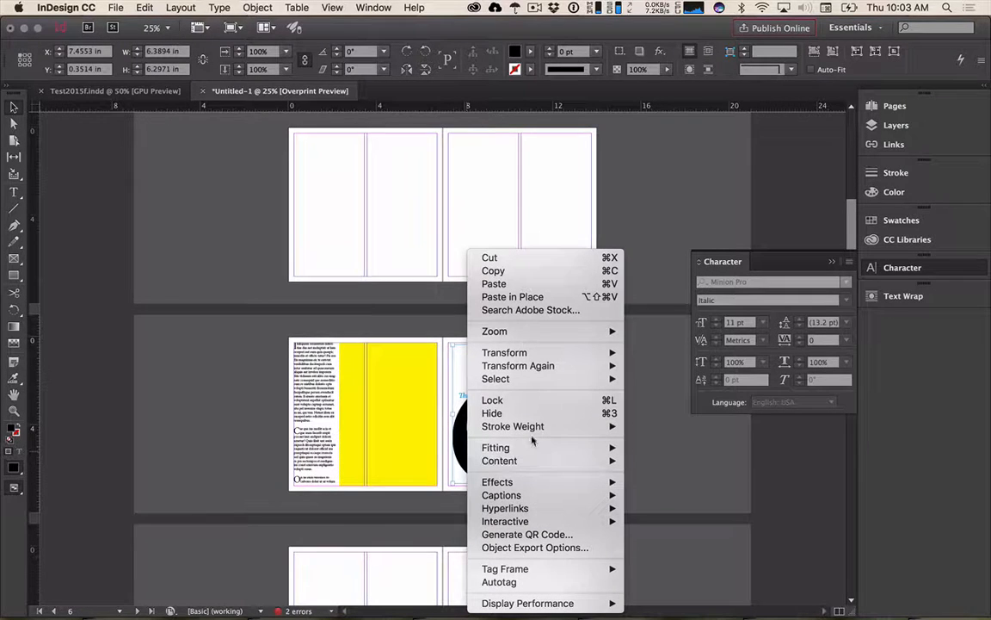
{"action": "left_click", "coordinate": [181, 7]}
{"action": "left_click", "coordinate": [144, 7]}
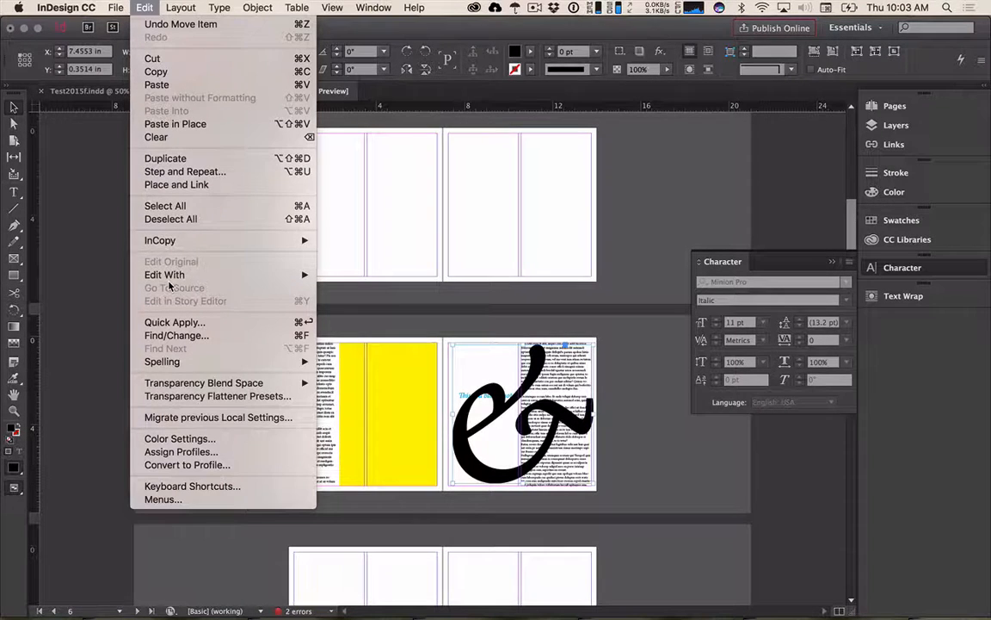
- Search the commands for "arra" and try to send the ampersand to the back
{"action": "left_click", "coordinate": [421, 10]}
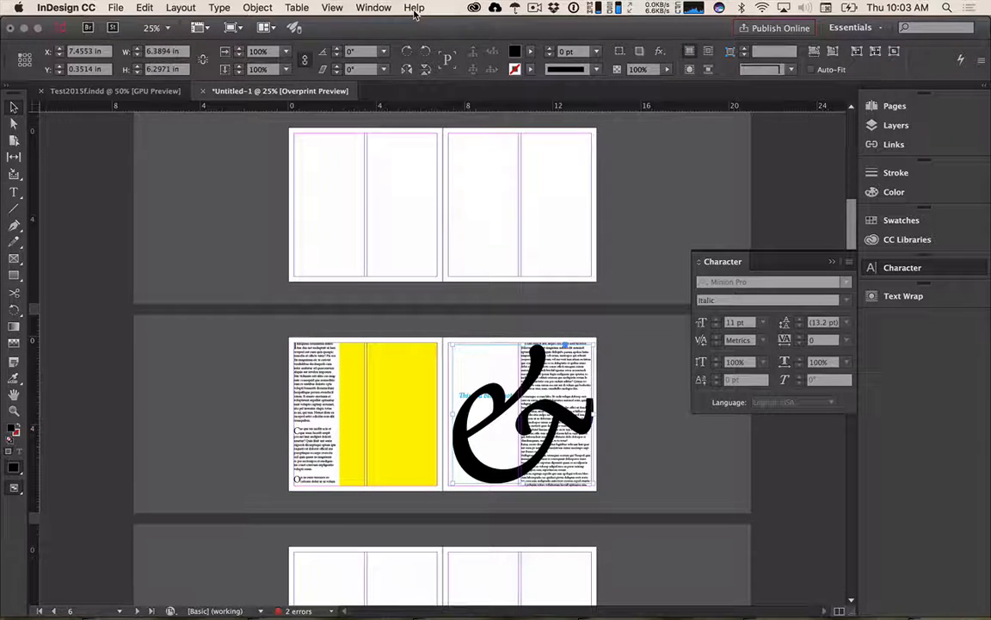
{"action": "left_click", "coordinate": [415, 10]}
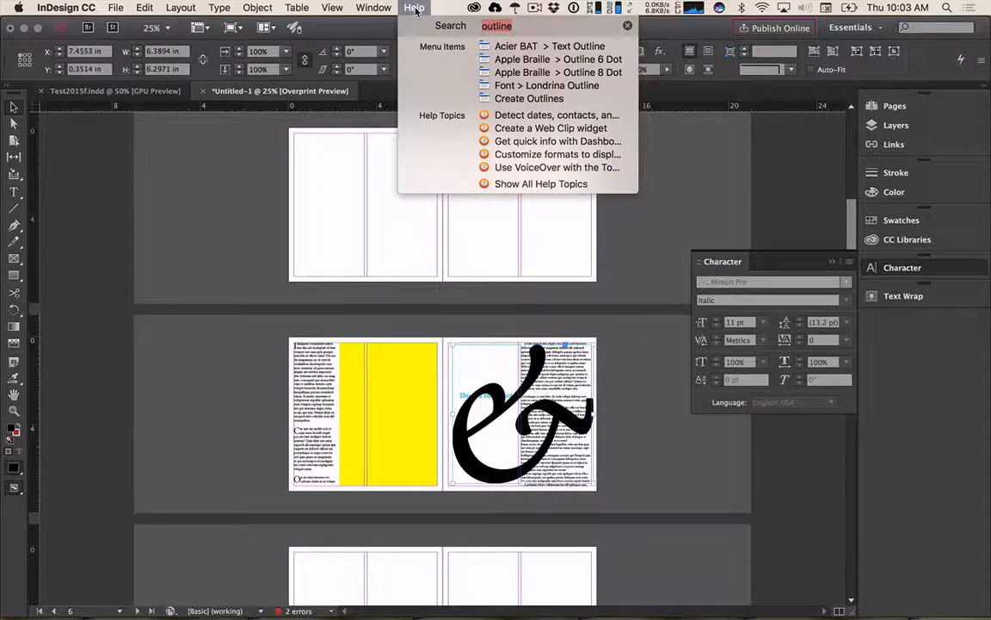
{"action": "type", "text": "arrag"}
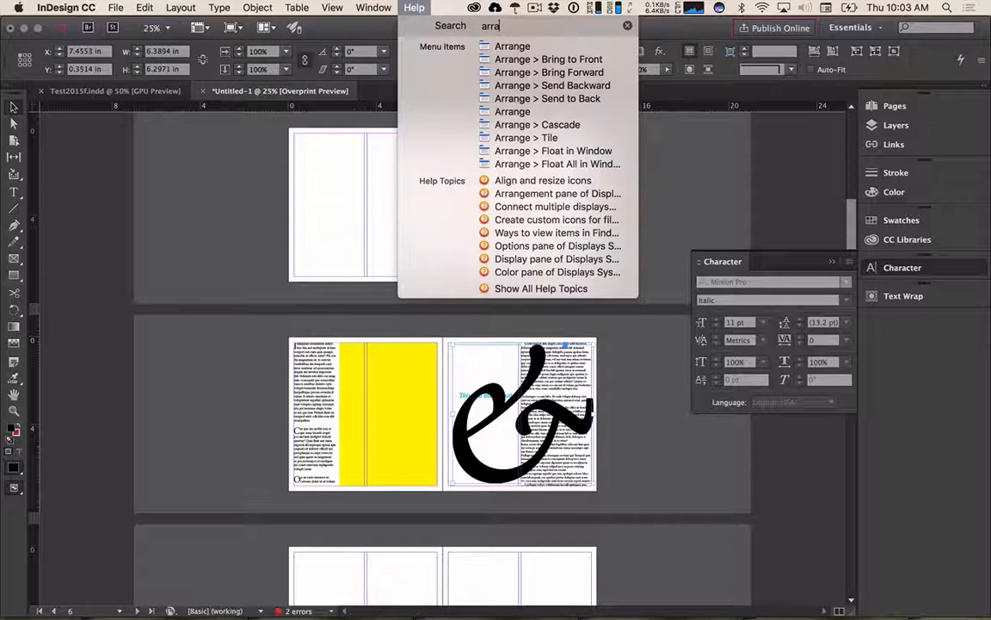
{"action": "key", "text": "Down"}
{"action": "key", "text": "Down"}
{"action": "key", "text": "Down"}
{"action": "key", "text": "Down"}
{"action": "key", "text": "Down"}
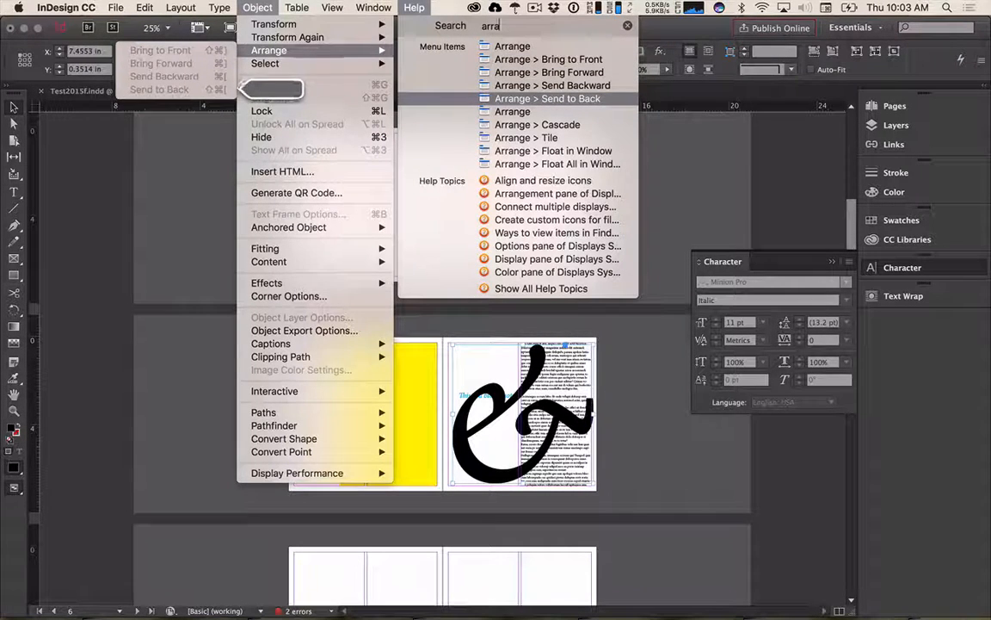
{"action": "key", "text": "Escape"}
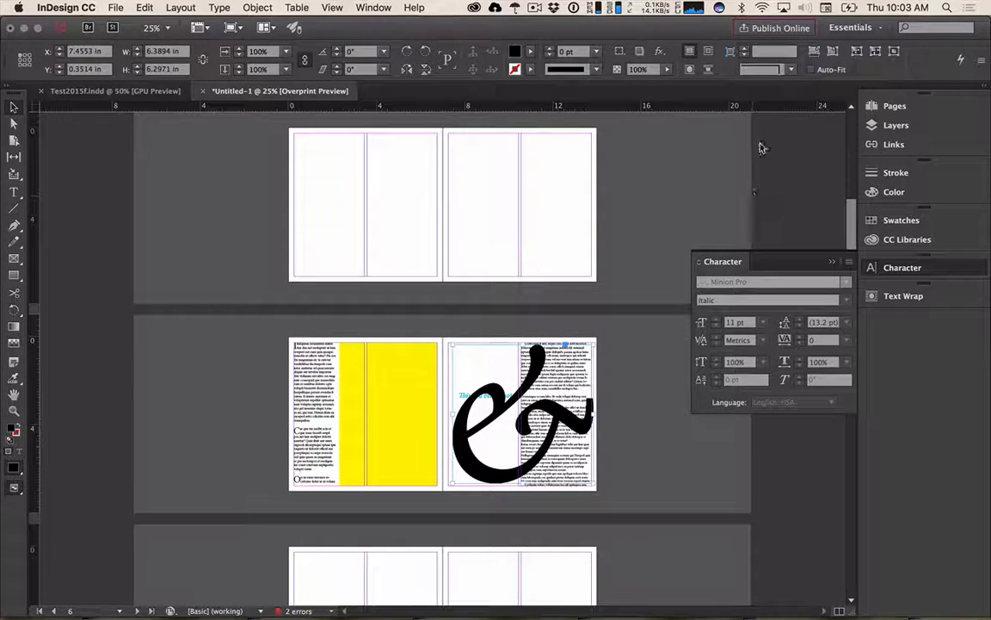
- Examine the objects listed under Layer 1 for spread 6-7, then deselect the ampersand
{"action": "left_click", "coordinate": [898, 126]}
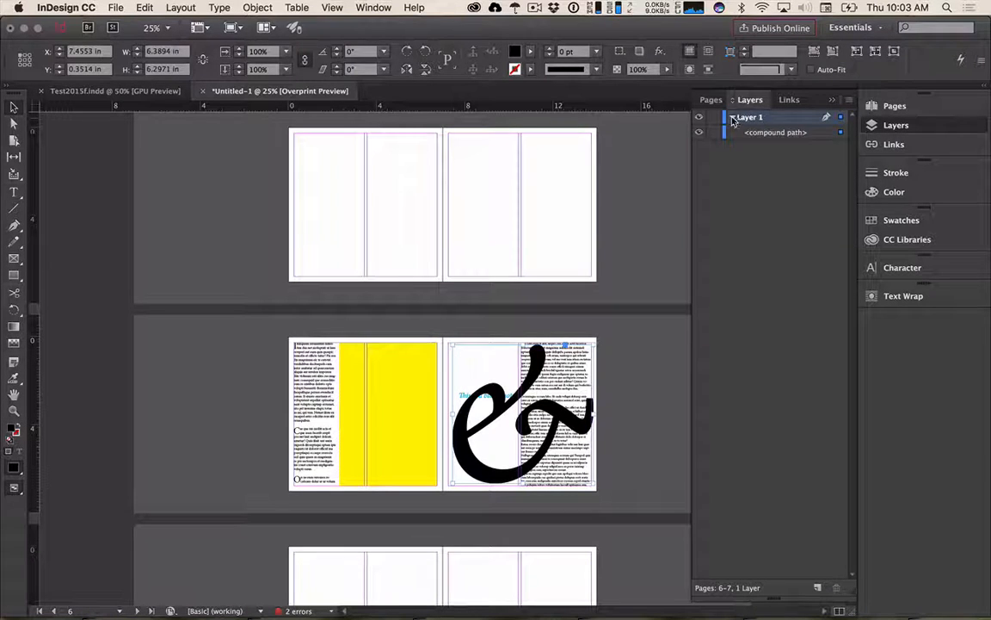
{"action": "left_click", "coordinate": [733, 119]}
{"action": "left_click", "coordinate": [733, 118]}
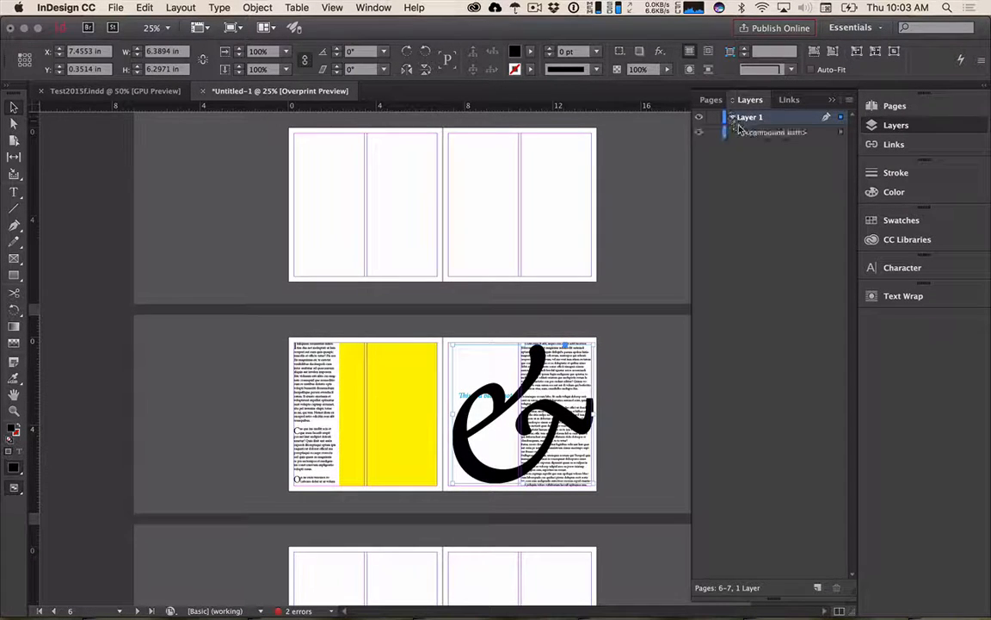
{"action": "left_click", "coordinate": [611, 358]}
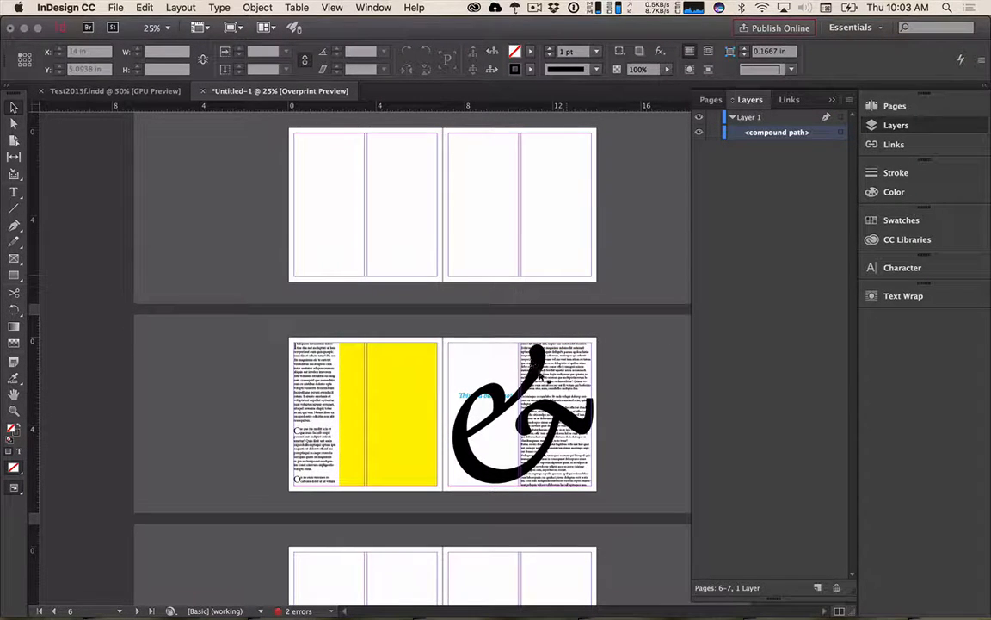
- Set the default fill to a 48% tint of black with nothing selected
{"action": "scroll", "coordinate": [582, 418], "scroll_direction": "down", "scroll_amount": 5}
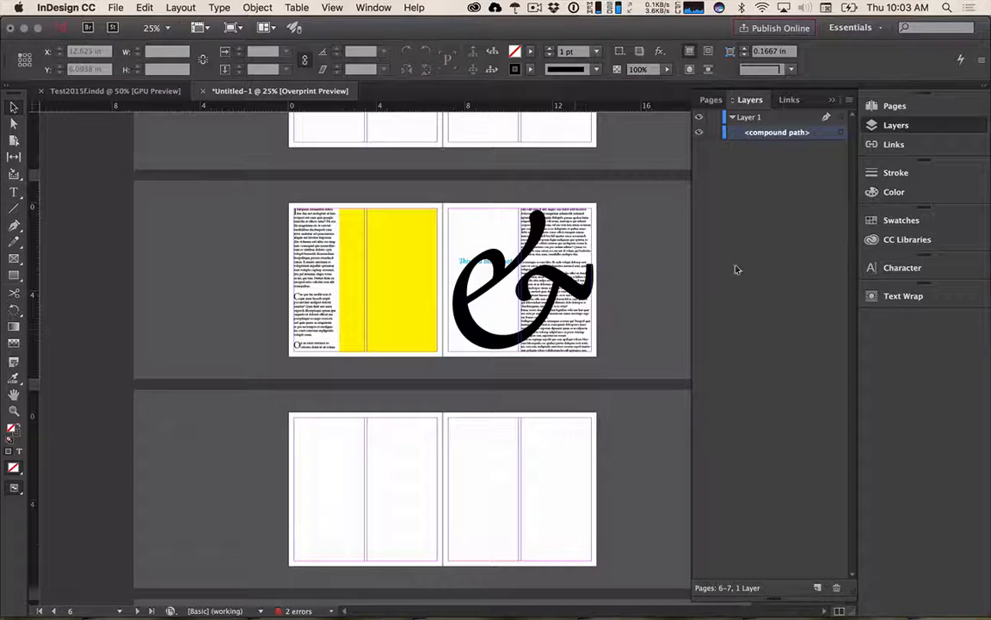
{"action": "left_click", "coordinate": [902, 192]}
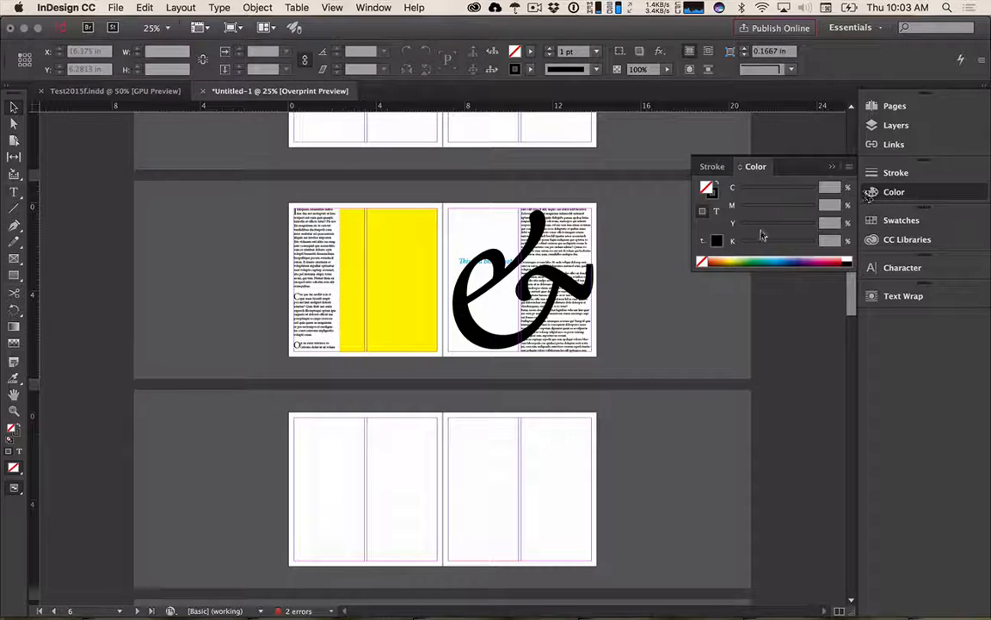
{"action": "left_click", "coordinate": [716, 245]}
{"action": "left_click", "coordinate": [775, 258]}
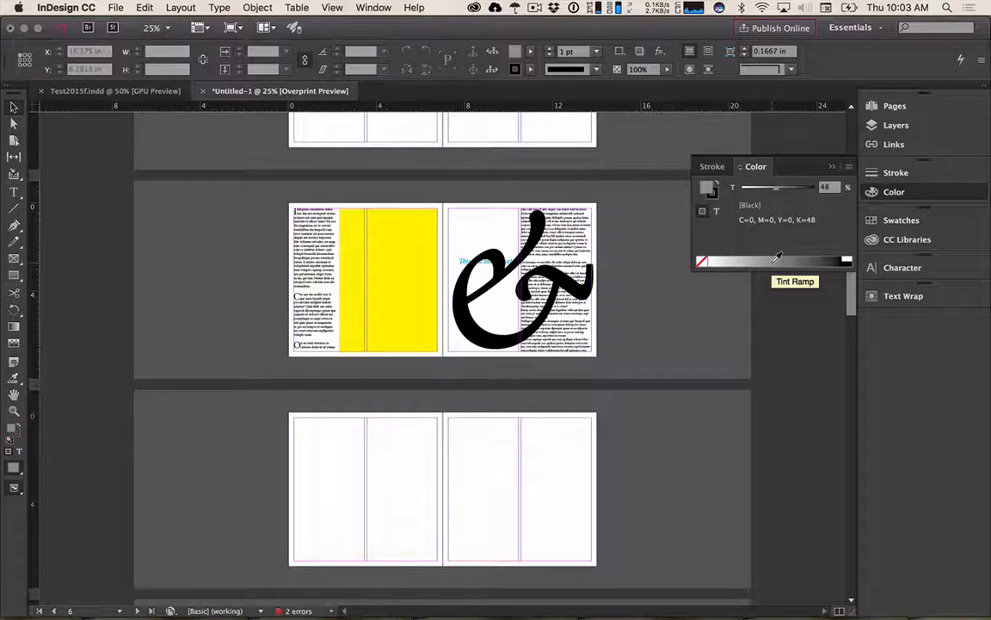
- Fill the ampersand on page 7 with a 15% tint of black and deselect it
{"action": "left_click", "coordinate": [453, 314]}
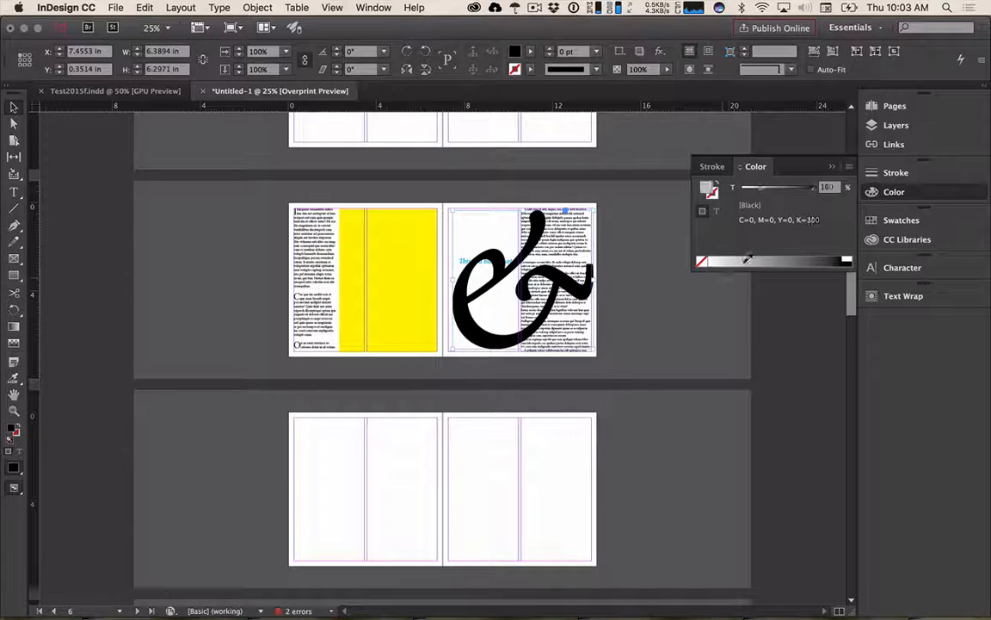
{"action": "left_click_drag", "start_coordinate": [746, 260], "coordinate": [761, 258]}
{"action": "left_click", "coordinate": [742, 259]}
{"action": "left_click", "coordinate": [734, 259]}
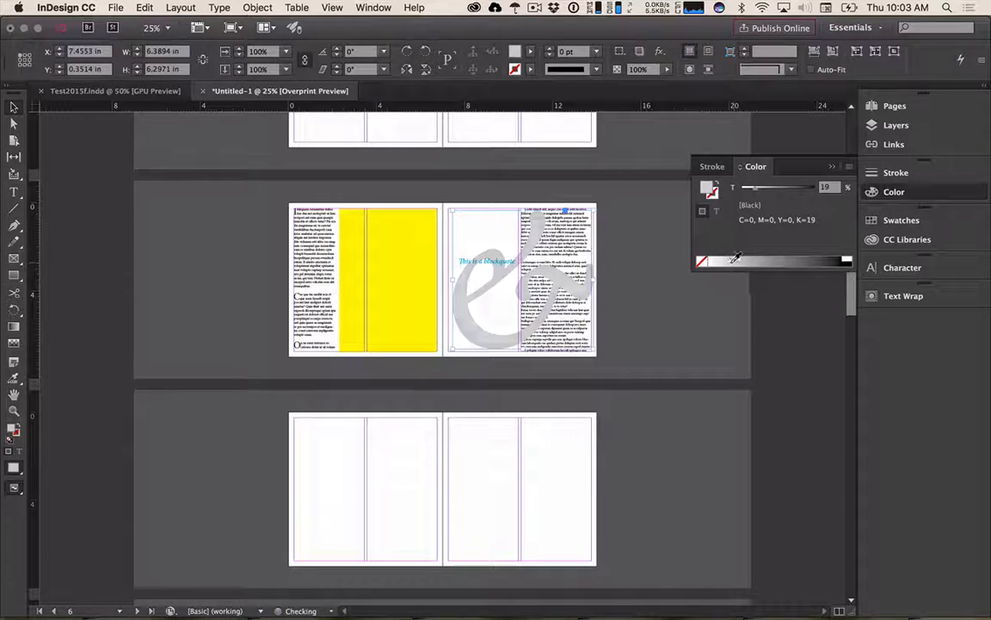
{"action": "left_click", "coordinate": [727, 259]}
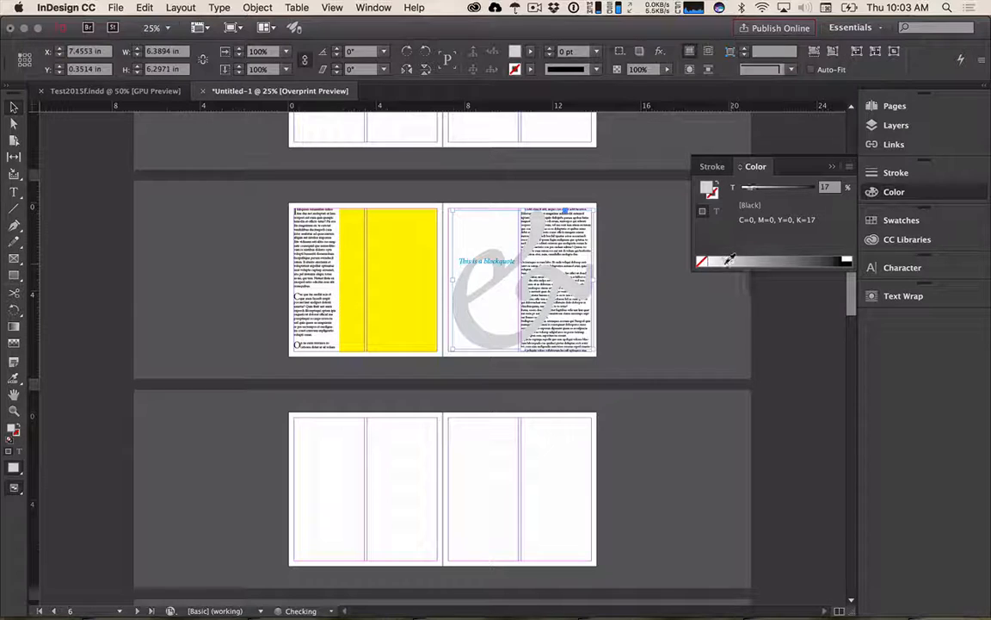
{"action": "left_click", "coordinate": [608, 263]}
- Check whether the stacking-order commands are available for the ampersand on page 7, then deselect it
{"action": "right_click", "coordinate": [565, 249]}
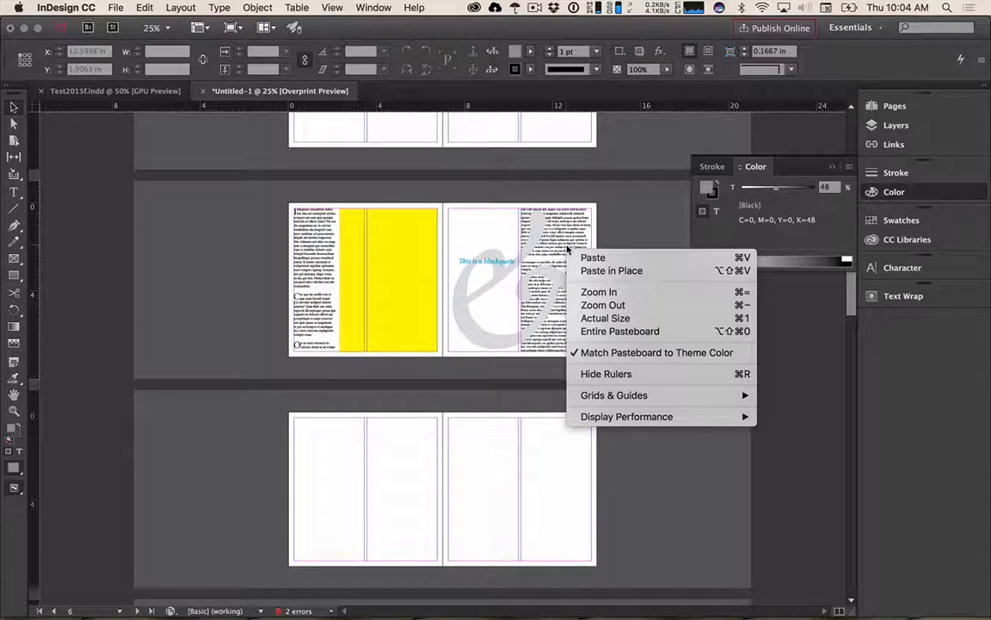
{"action": "left_click", "coordinate": [476, 340]}
{"action": "left_click", "coordinate": [472, 339]}
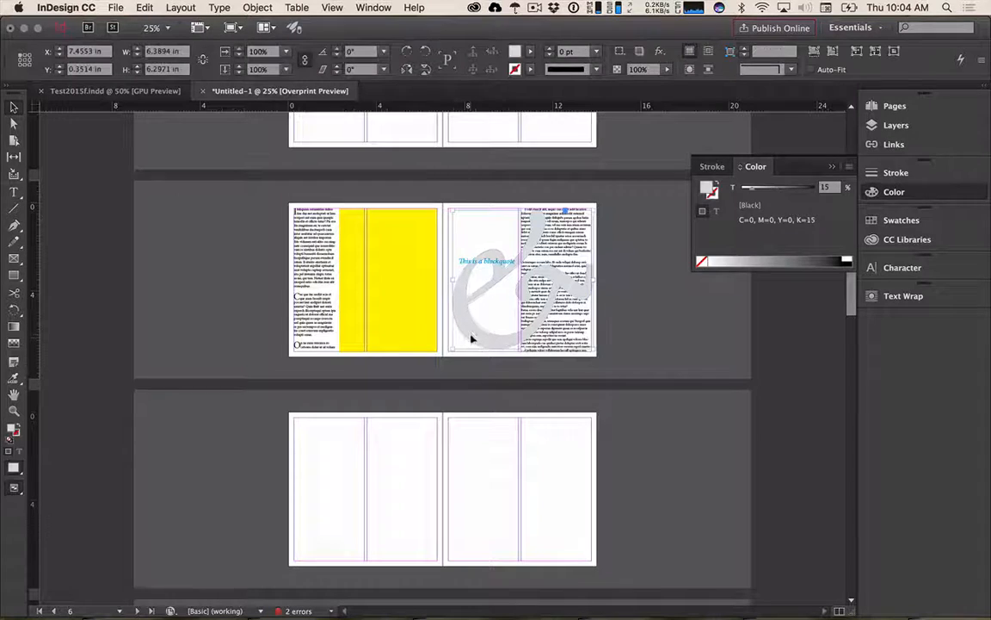
{"action": "left_click", "coordinate": [181, 7]}
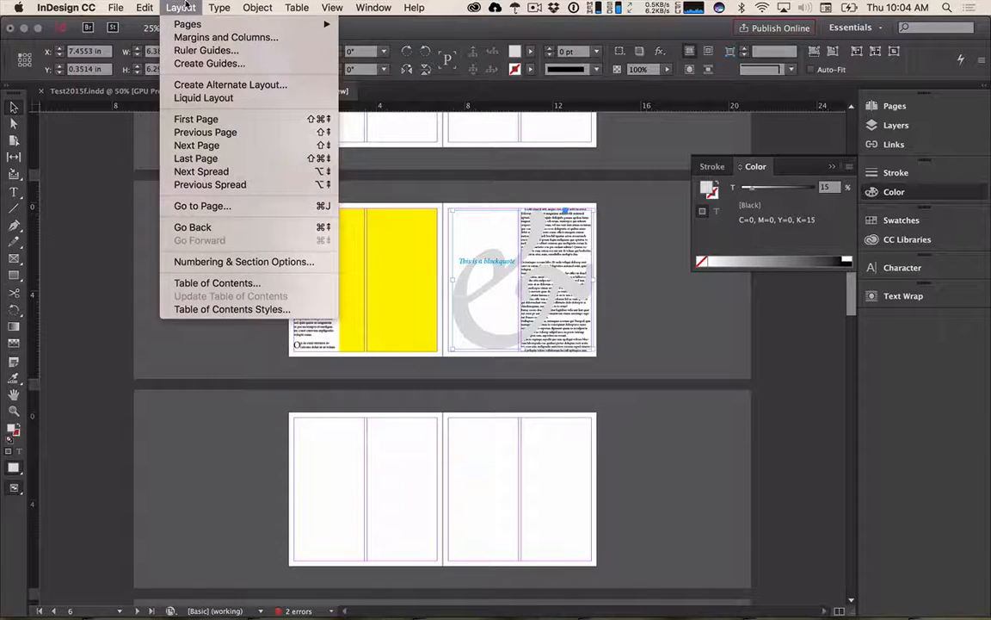
{"action": "mouse_move", "coordinate": [220, 7]}
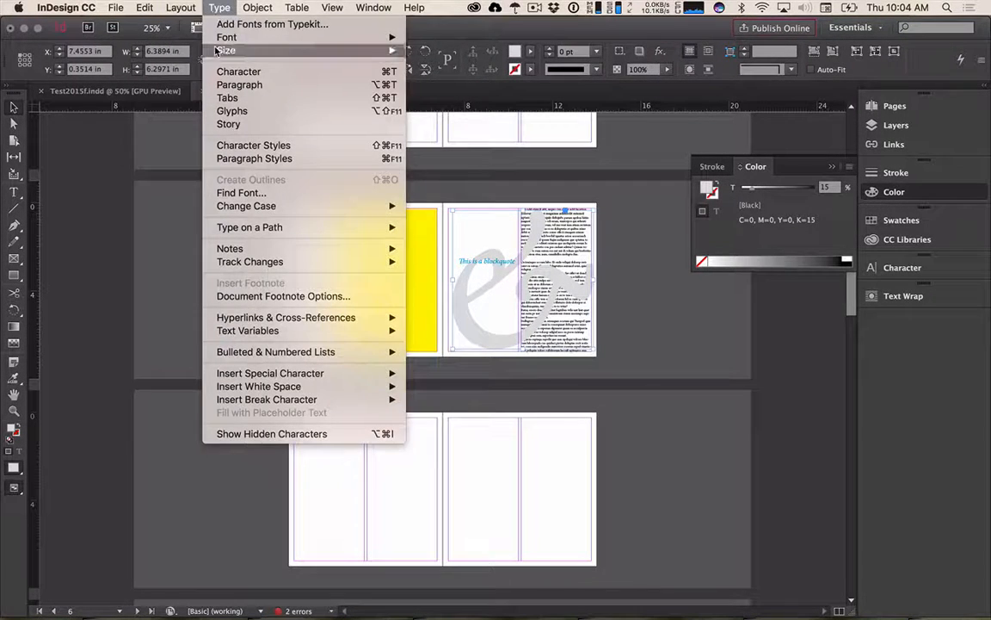
{"action": "mouse_move", "coordinate": [258, 8]}
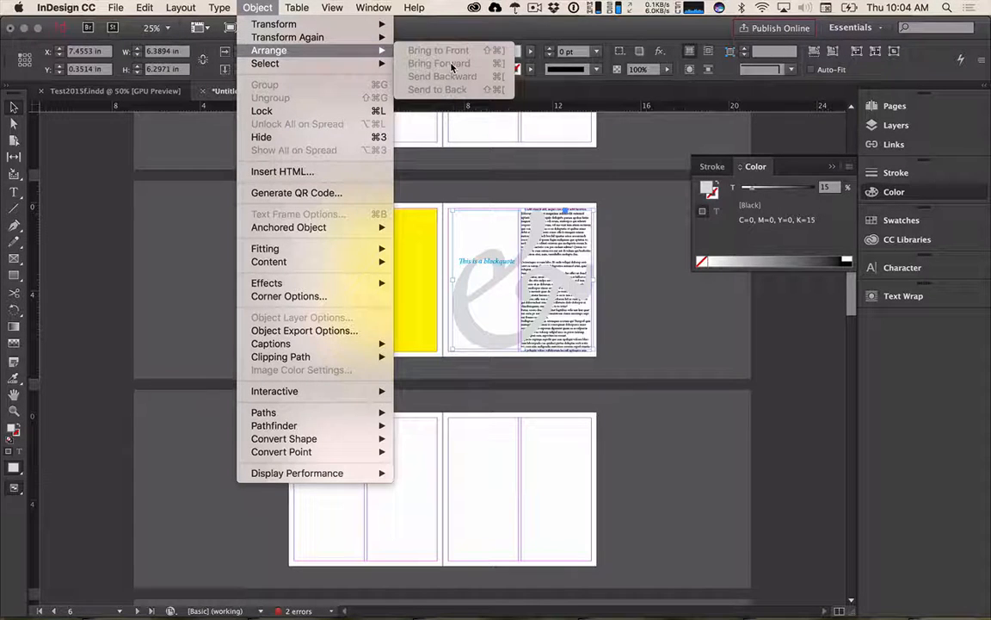
{"action": "left_click", "coordinate": [645, 327]}
{"action": "left_click", "coordinate": [645, 327]}
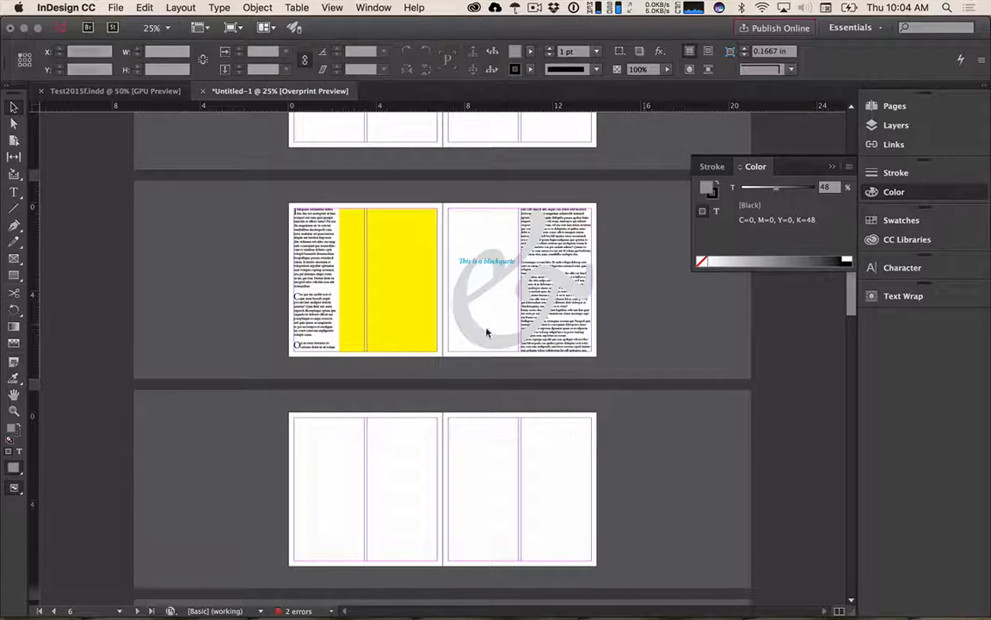
- Examine the objects on Layer 1 and the master applied to spread 6-7, leaving the ampersand deselected
{"action": "left_click", "coordinate": [886, 125]}
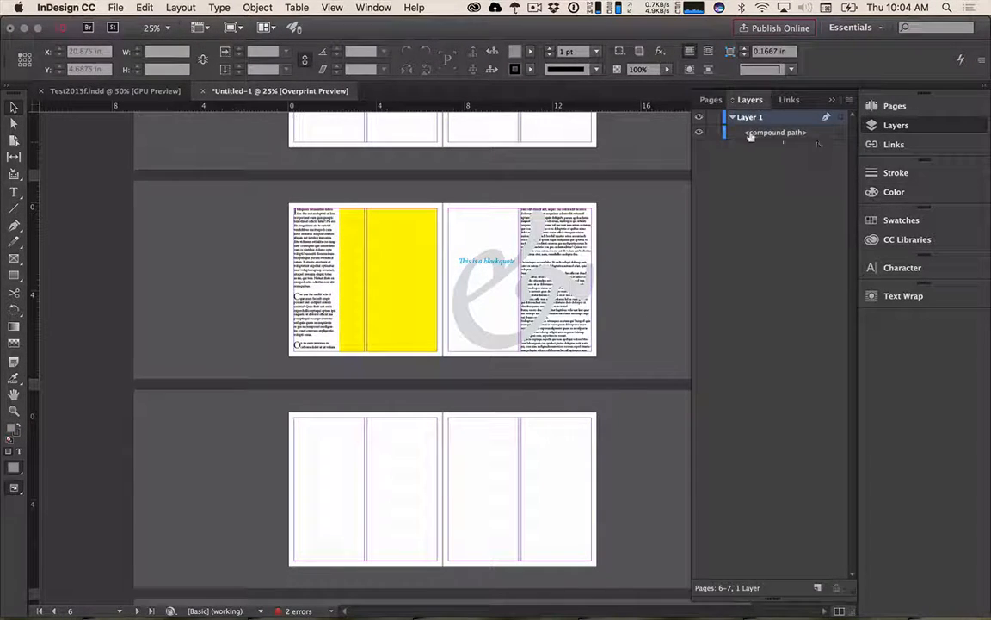
{"action": "left_click", "coordinate": [712, 100]}
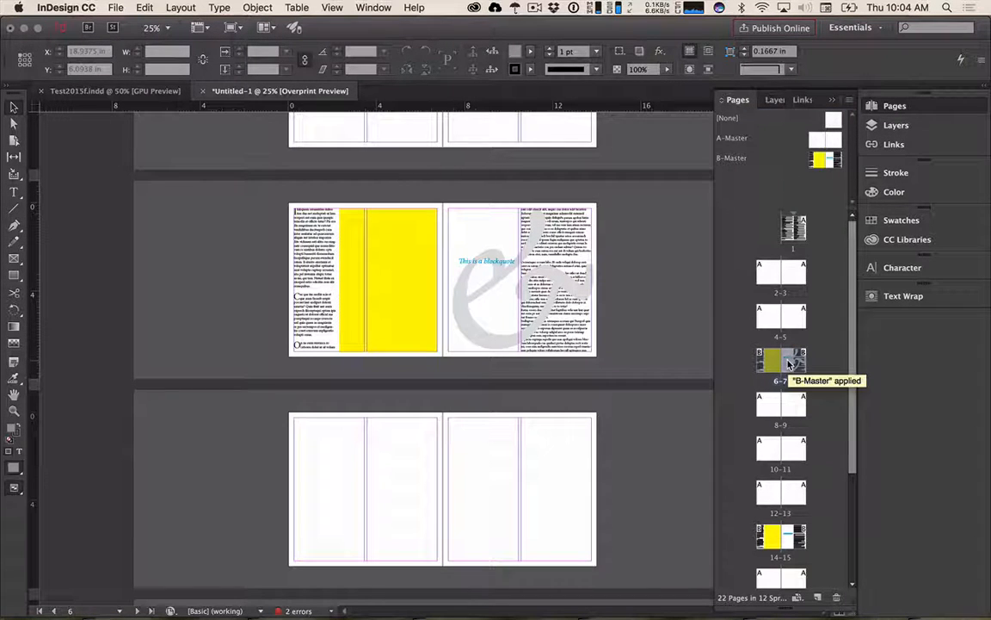
{"action": "left_click", "coordinate": [495, 344]}
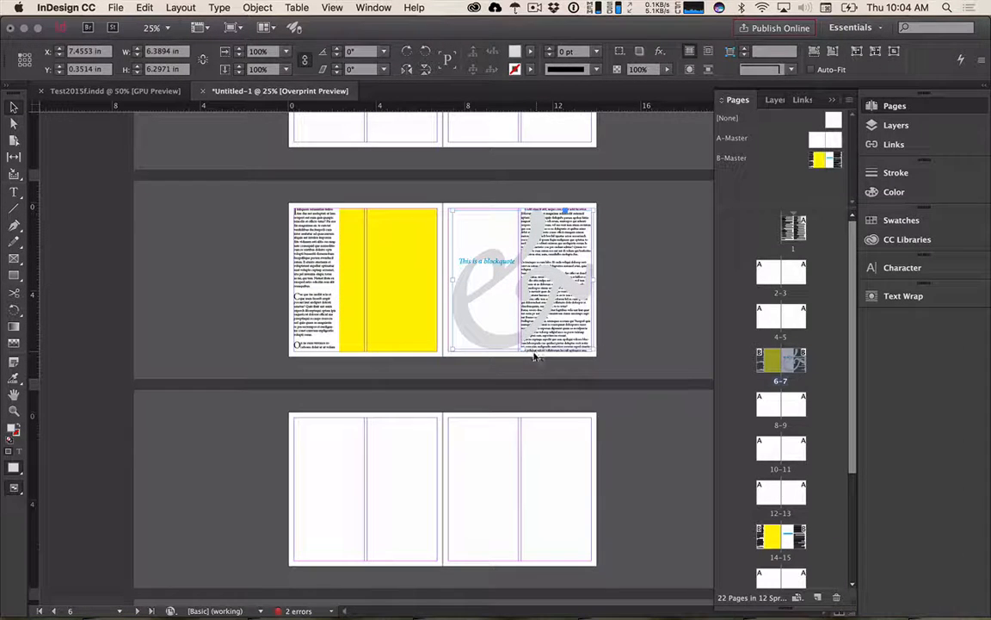
{"action": "left_click", "coordinate": [573, 360]}
- Look for stacking-order options on the ampersand and the body text of page 7
{"action": "key", "text": "super+minus"}
{"action": "key", "text": "super+minus"}
{"action": "key", "text": "super+equal"}
{"action": "key", "text": "super+equal"}
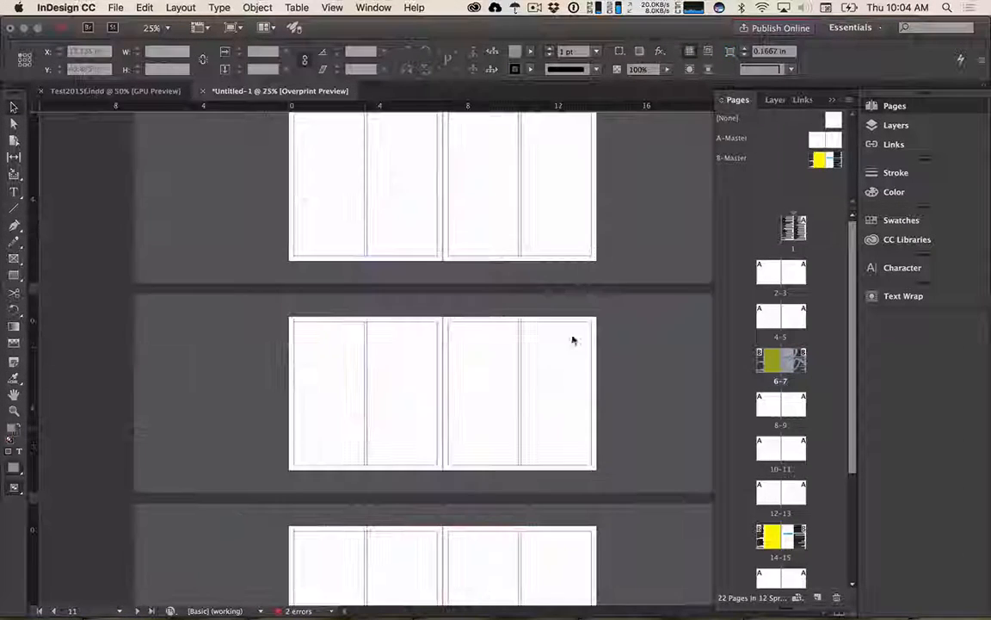
{"action": "scroll", "coordinate": [594, 394], "scroll_direction": "up", "scroll_amount": 5}
{"action": "key", "text": "super+equal"}
{"action": "key", "text": "super+equal"}
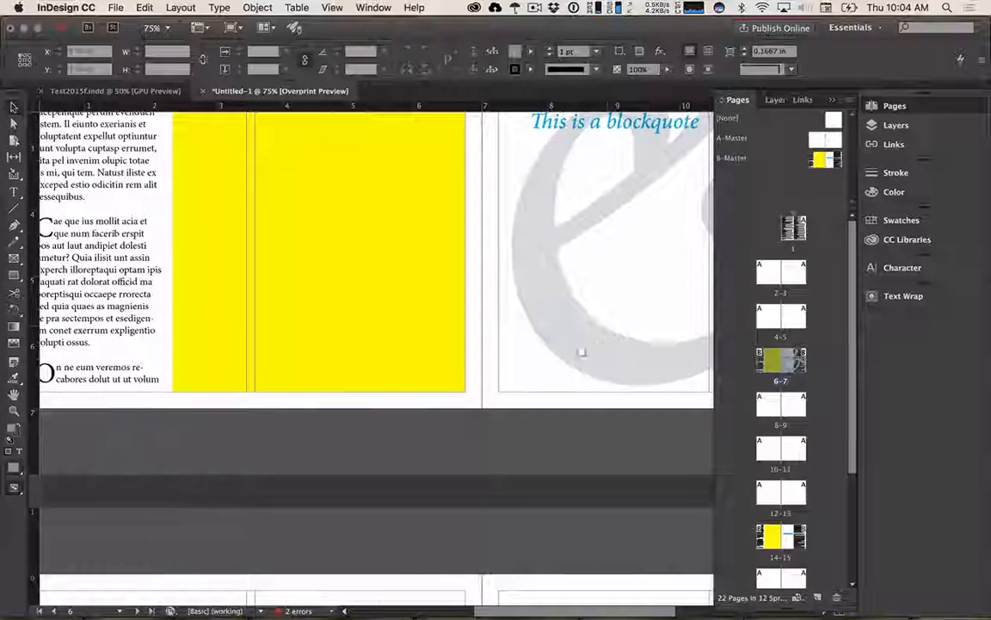
{"action": "left_click_drag", "start_coordinate": [581, 349], "coordinate": [228, 376]}
{"action": "right_click", "coordinate": [307, 389]}
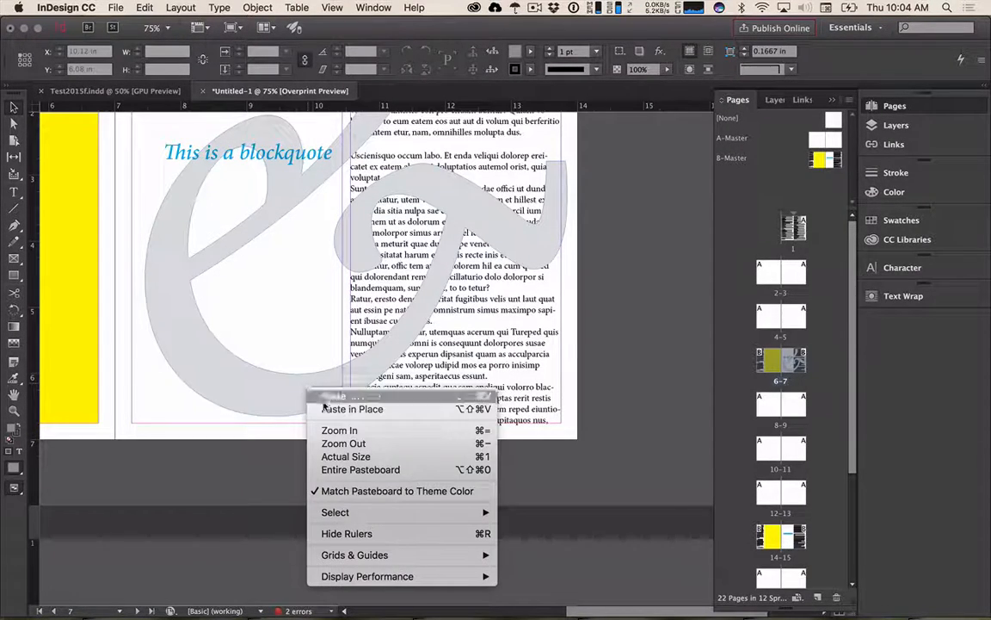
{"action": "left_click", "coordinate": [270, 489]}
{"action": "right_click", "coordinate": [415, 403]}
{"action": "left_click", "coordinate": [651, 380]}
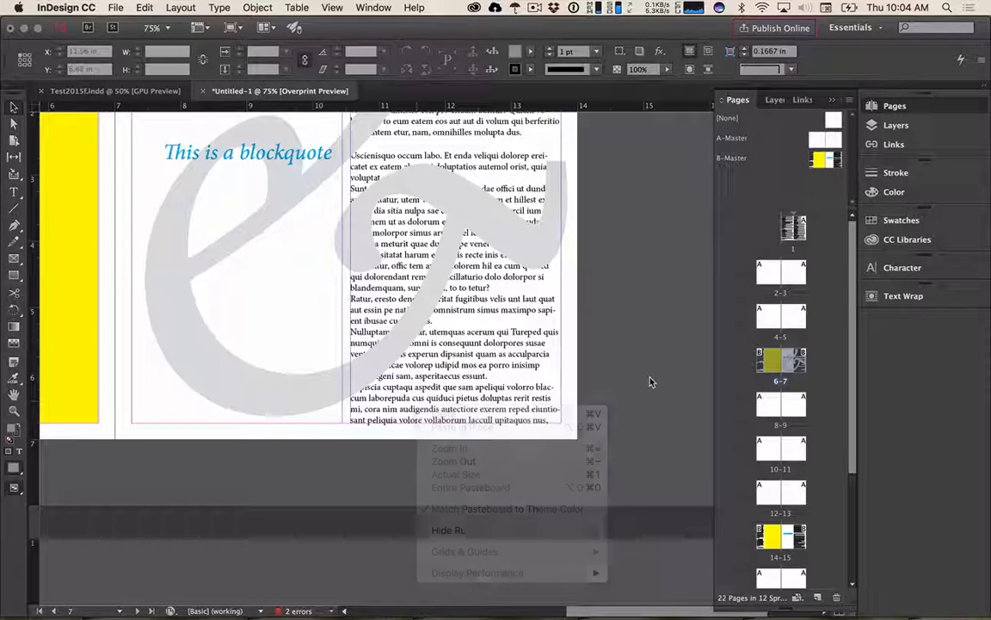
- Cut the ampersand from page 7 and paste it onto the B-Master spread's right page at about X 7.2 in, Y 0.5 in
{"action": "left_click", "coordinate": [270, 394]}
{"action": "key", "text": "Delete"}
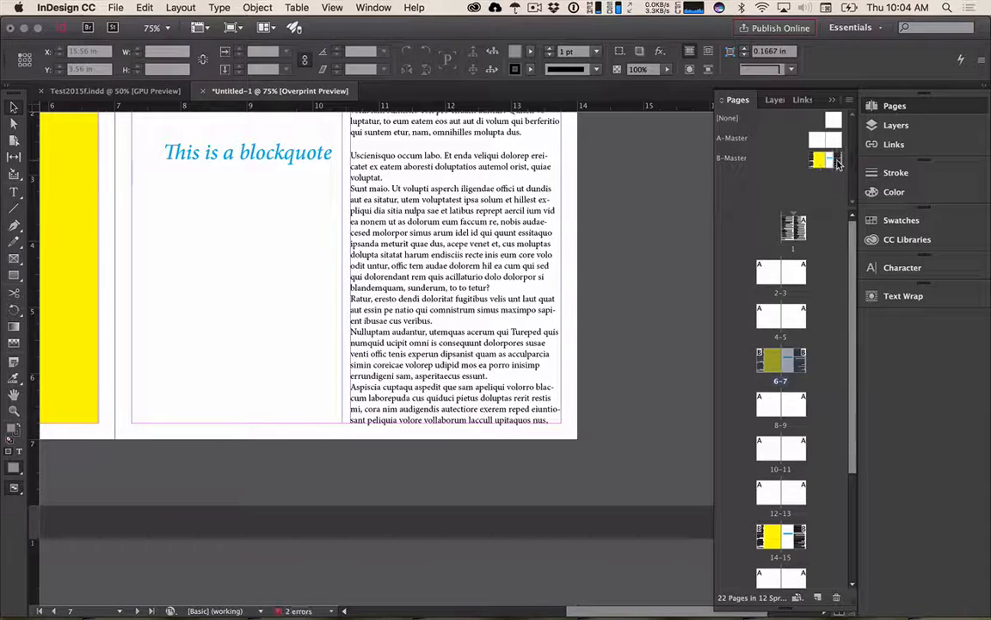
{"action": "double_click", "coordinate": [837, 162]}
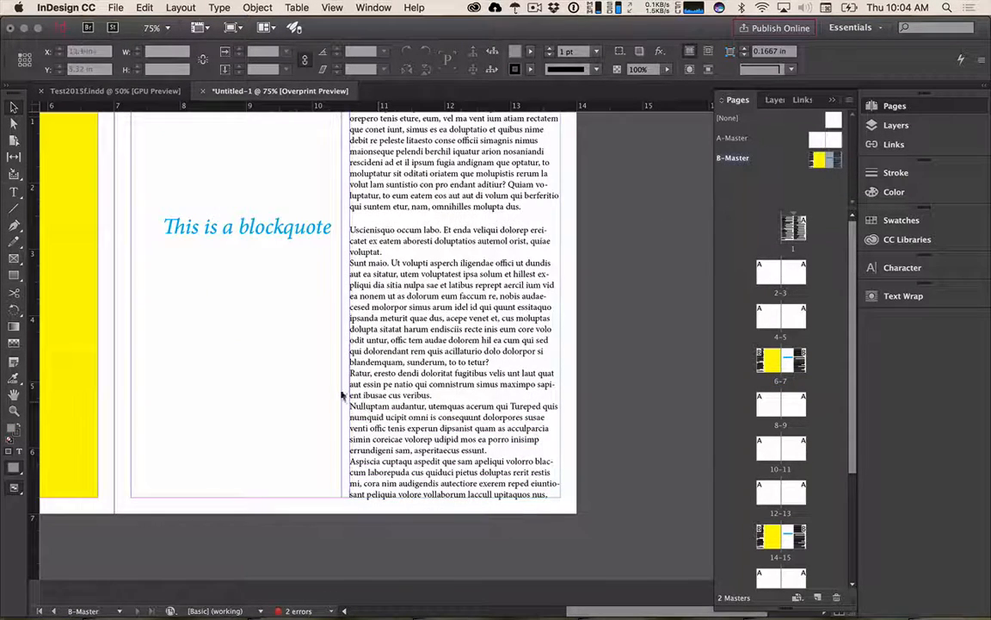
{"action": "key", "text": "super+v"}
{"action": "left_click_drag", "start_coordinate": [283, 404], "coordinate": [160, 360]}
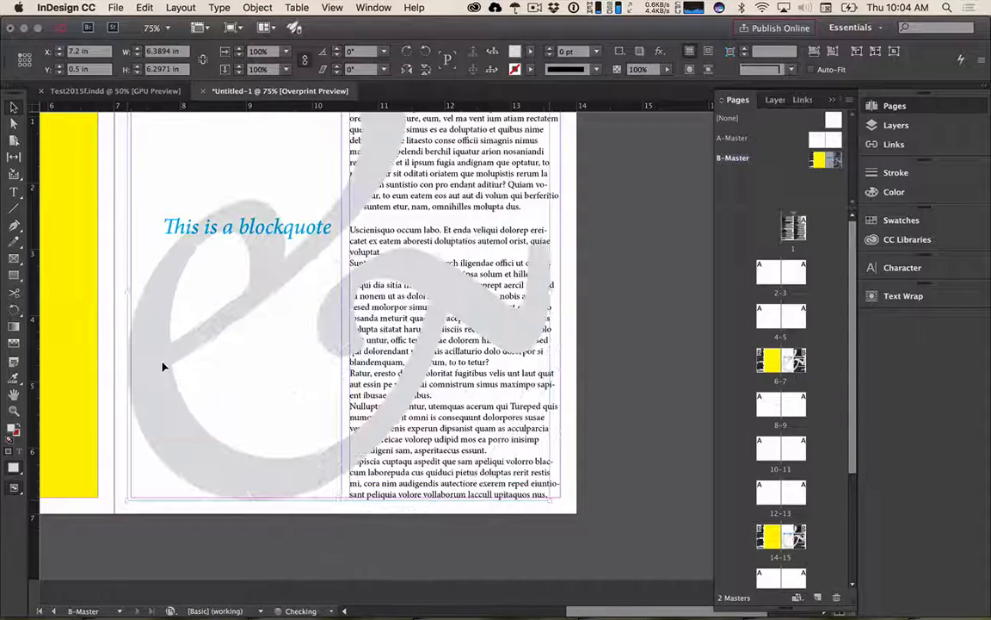
- Nudge the ampersand horizontally on B-Master to X 7.2556 in, aligning it with the right page's inner margin
{"action": "key", "text": "shift+Right"}
{"action": "key", "text": "shift+Right"}
{"action": "key", "text": "shift+Right"}
{"action": "key", "text": "shift+Left"}
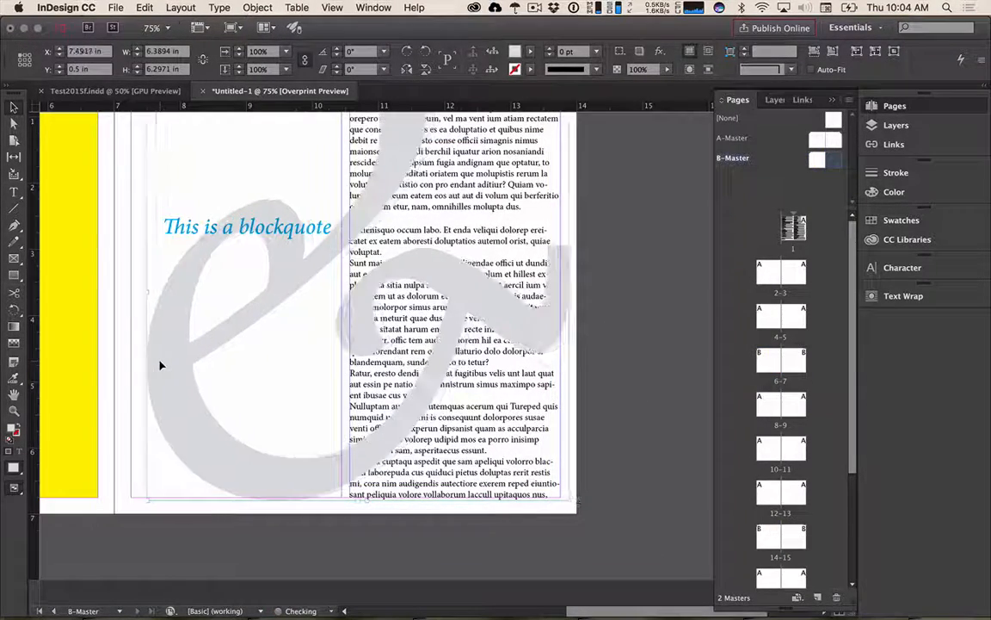
{"action": "key", "text": "shift+Left"}
{"action": "key", "text": "shift+Left"}
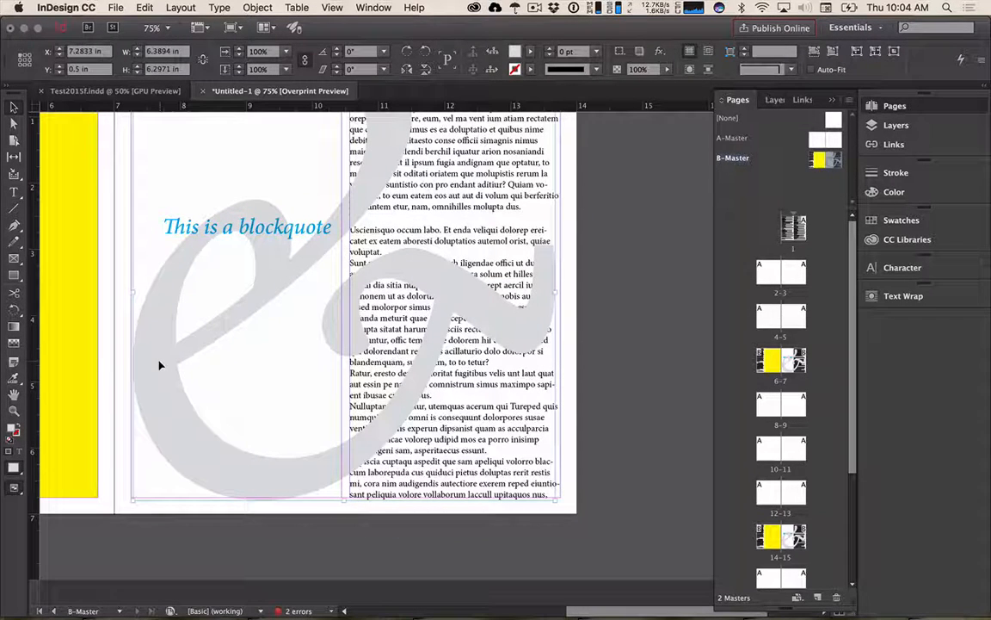
{"action": "key", "text": "Left"}
{"action": "key", "text": "Left"}
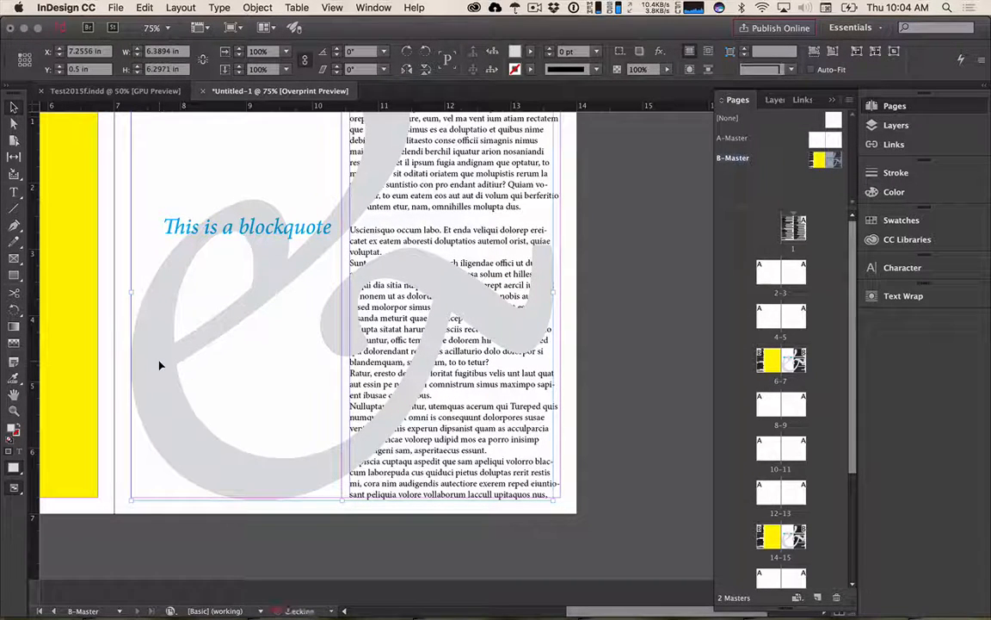
- Send the ampersand to the back on B-Master so it sits behind the text, and deselect it
{"action": "right_click", "coordinate": [159, 365]}
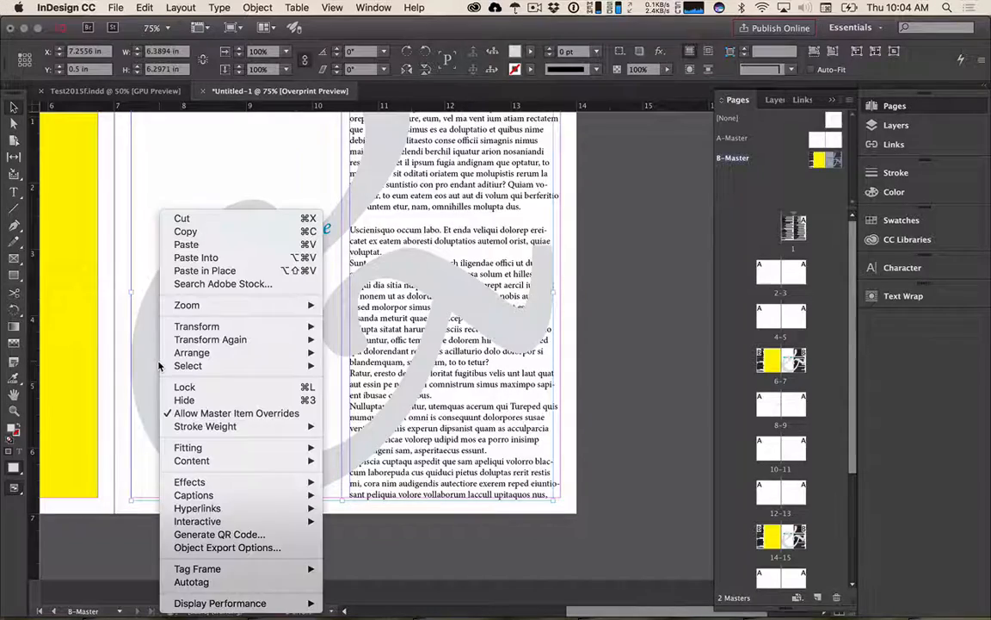
{"action": "mouse_move", "coordinate": [228, 359]}
{"action": "left_click", "coordinate": [370, 366]}
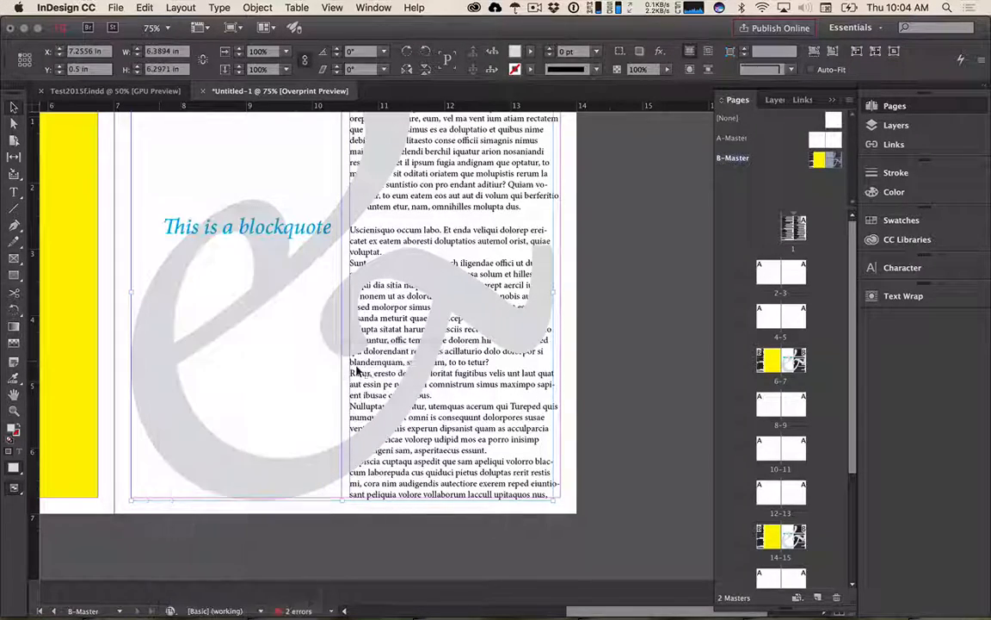
{"action": "scroll", "coordinate": [621, 358], "scroll_direction": "up", "scroll_amount": 2}
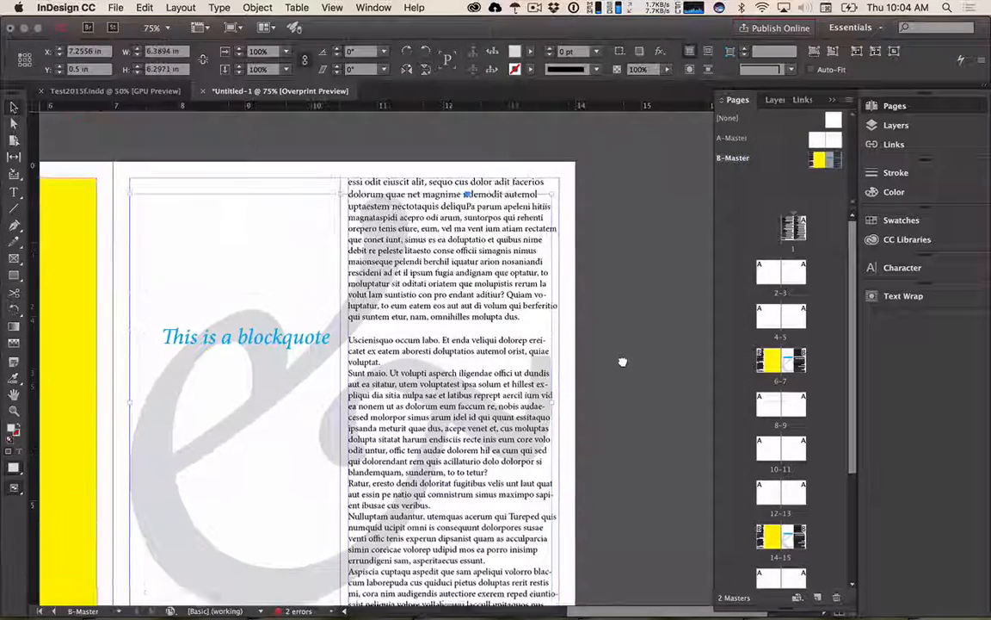
{"action": "left_click", "coordinate": [678, 266]}
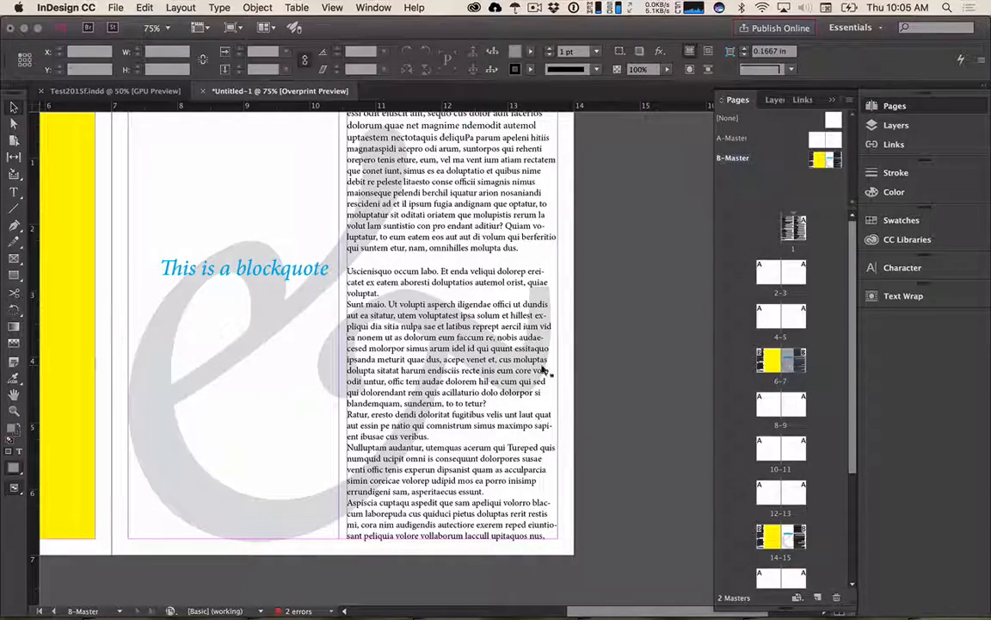
{"action": "scroll", "coordinate": [514, 386], "scroll_direction": "up", "scroll_amount": 2}
{"action": "scroll", "coordinate": [514, 386], "scroll_direction": "down", "scroll_amount": 5}
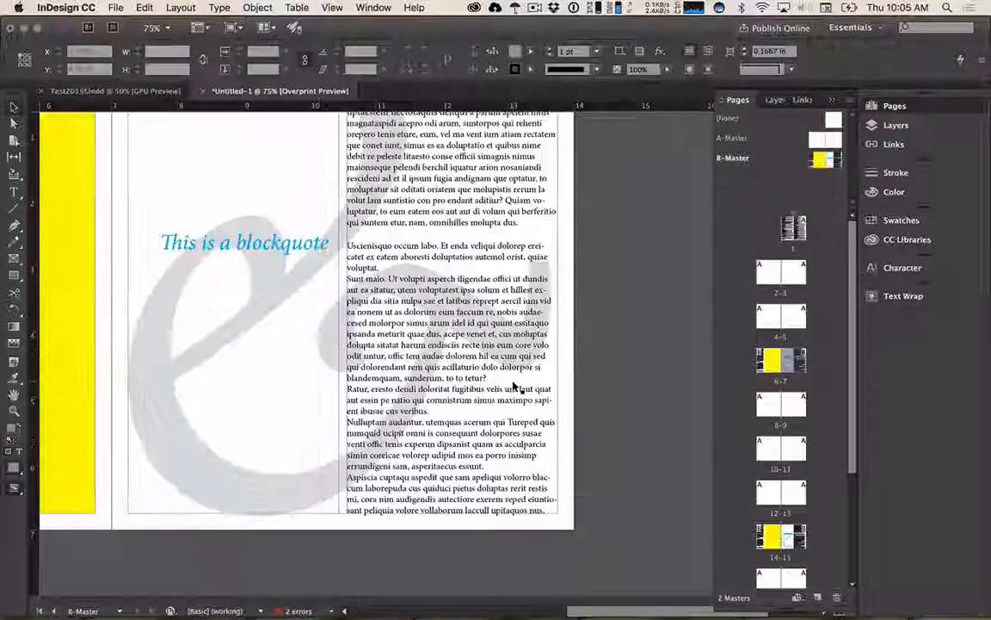
{"action": "scroll", "coordinate": [454, 349], "scroll_direction": "up", "scroll_amount": 3}
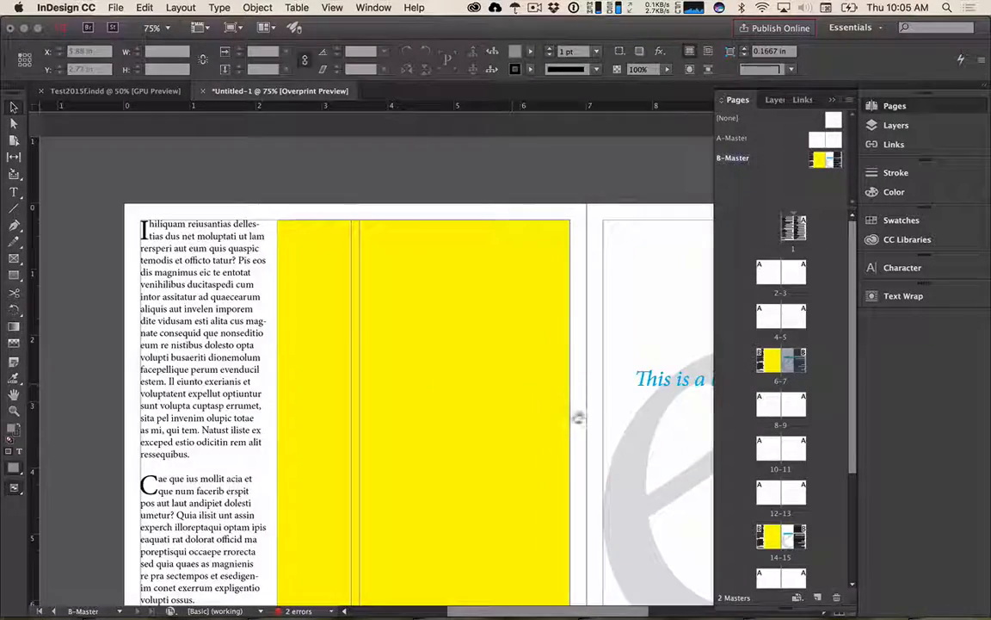
{"action": "scroll", "coordinate": [439, 366], "scroll_direction": "down", "scroll_amount": 1}
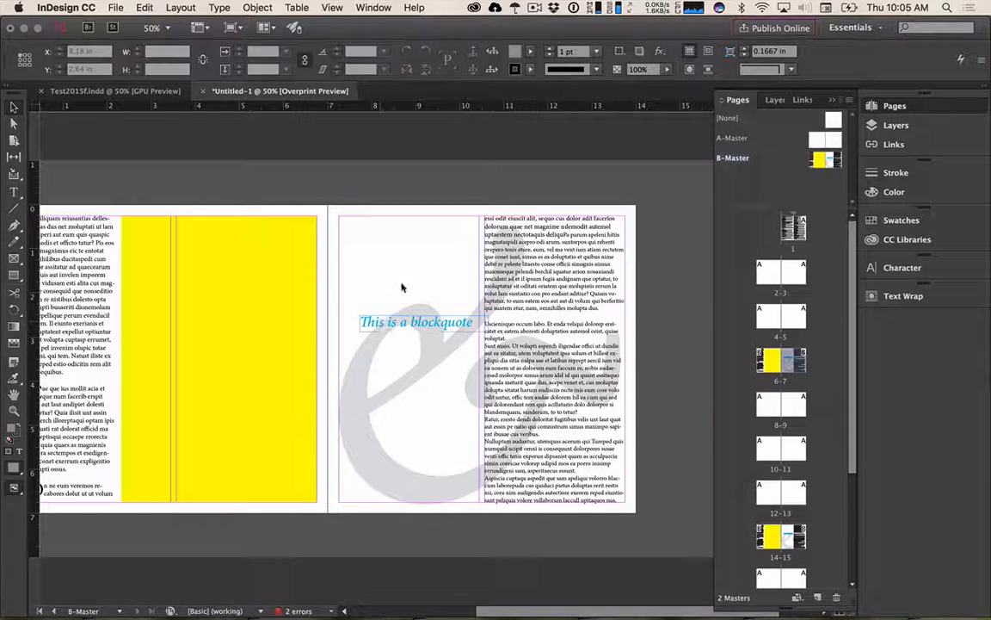
- Start saving the document in the Creative Cloud Files folder Digital Web Foundations > InDesign, with the default file name selected for replacement
{"action": "key", "text": "super+s"}
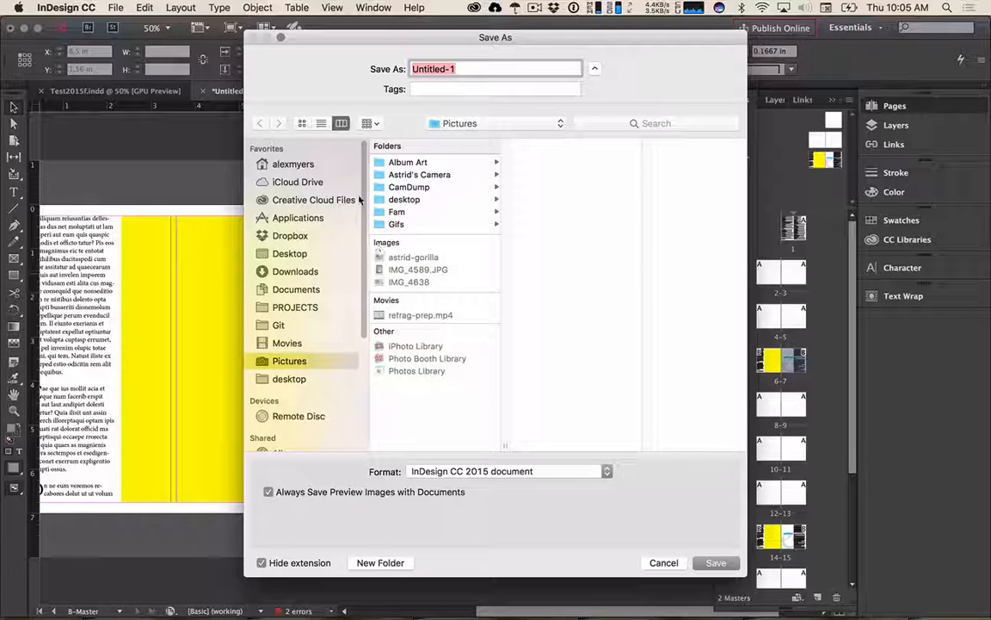
{"action": "left_click", "coordinate": [313, 200]}
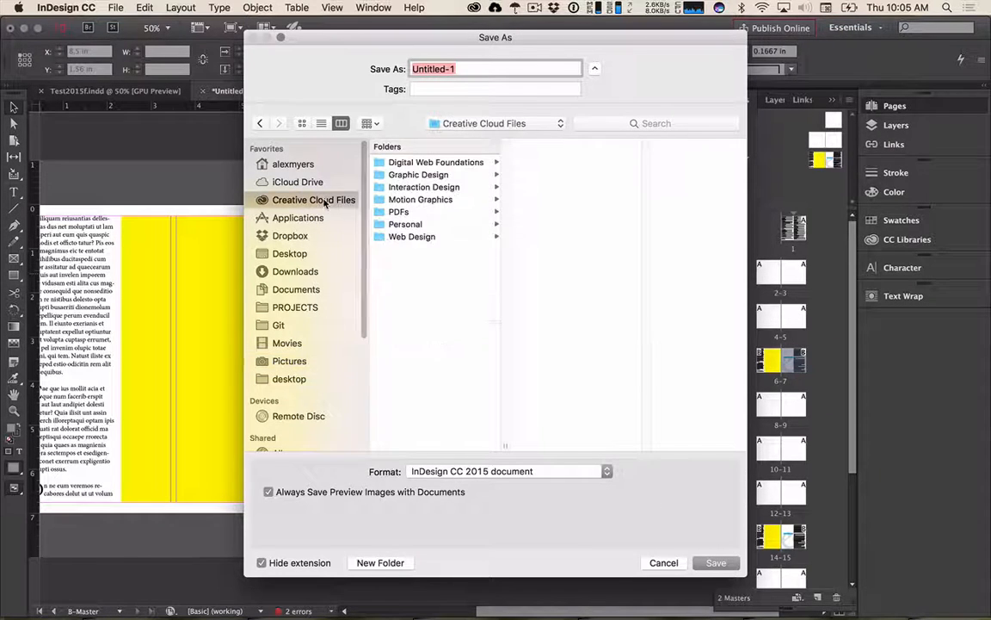
{"action": "left_click", "coordinate": [416, 187]}
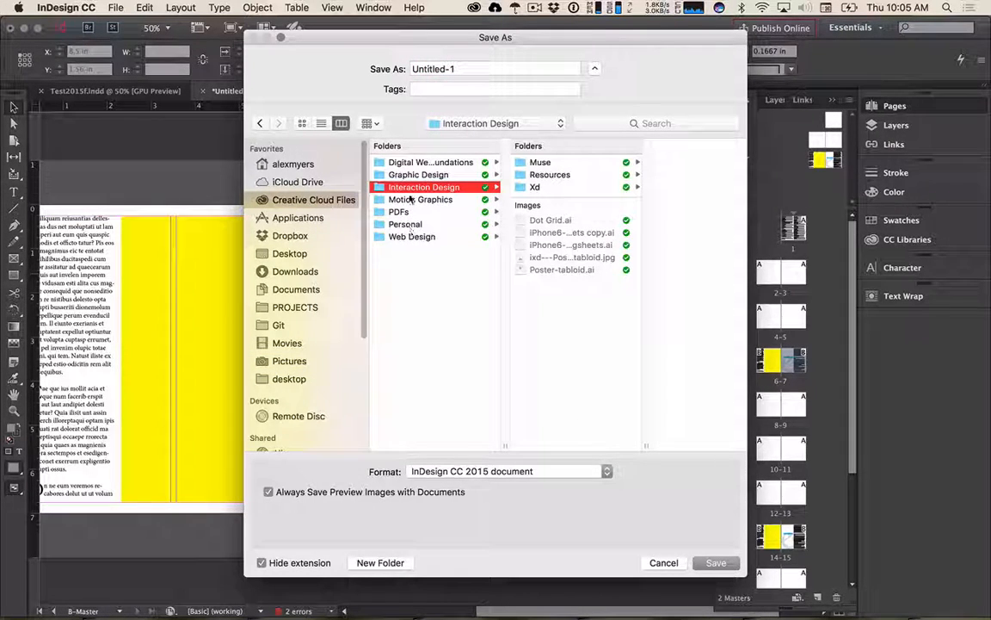
{"action": "left_click", "coordinate": [417, 167]}
{"action": "left_click", "coordinate": [546, 175]}
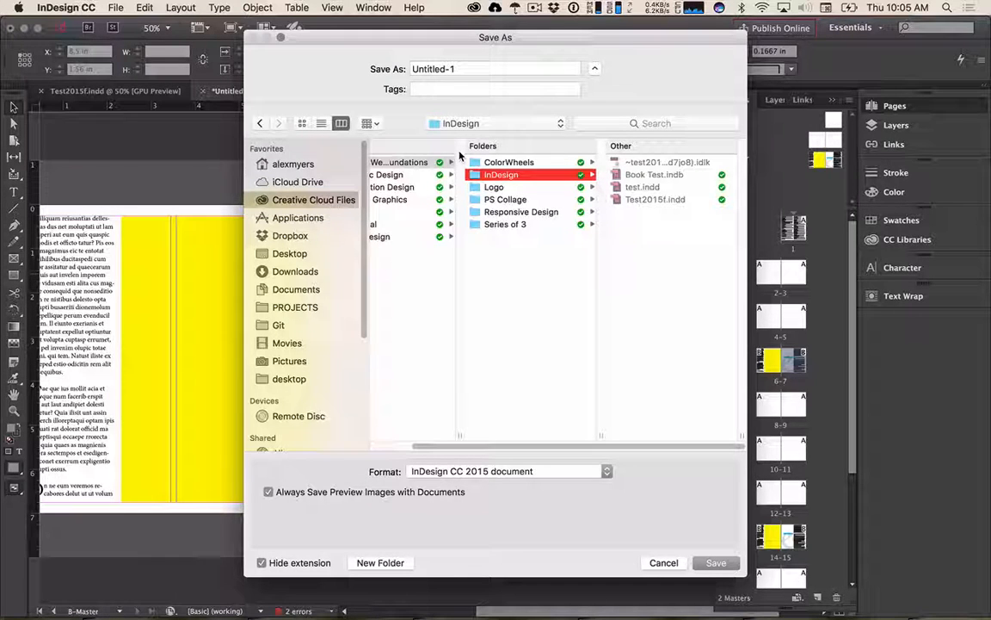
{"action": "left_click_drag", "start_coordinate": [458, 69], "coordinate": [376, 60]}
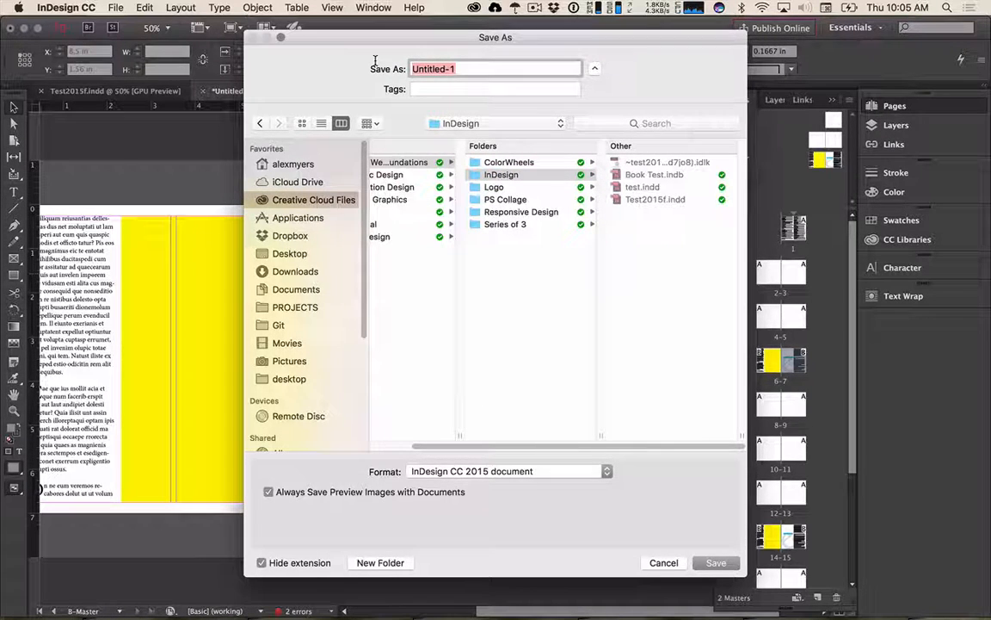